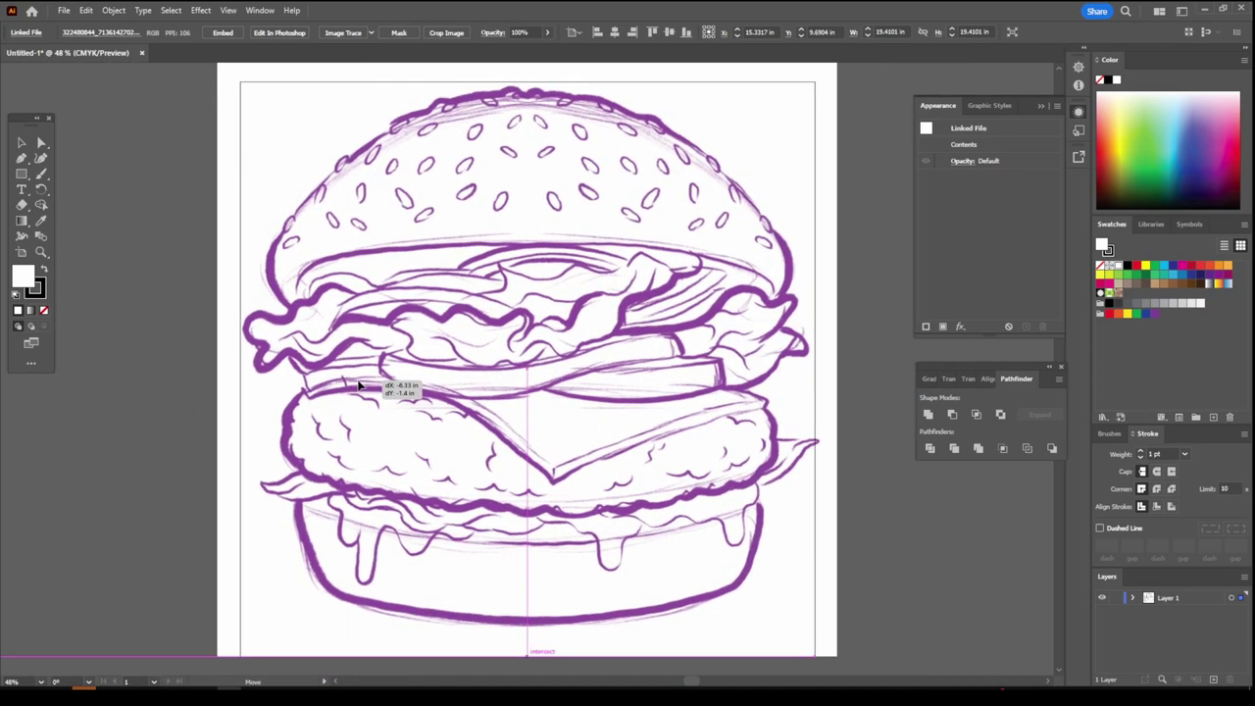
Move the burger sketch into place on the artboard and fade it to low opacity
drag(359, 386, 399, 296)
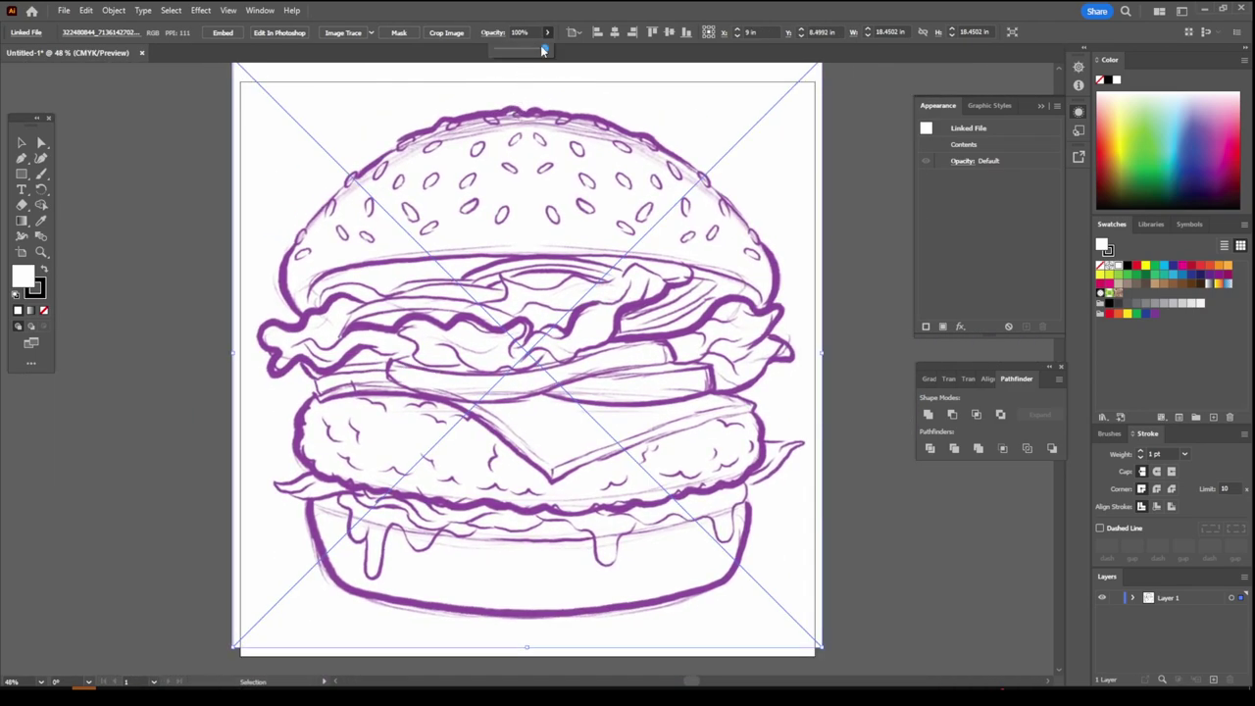
drag(544, 51, 519, 51)
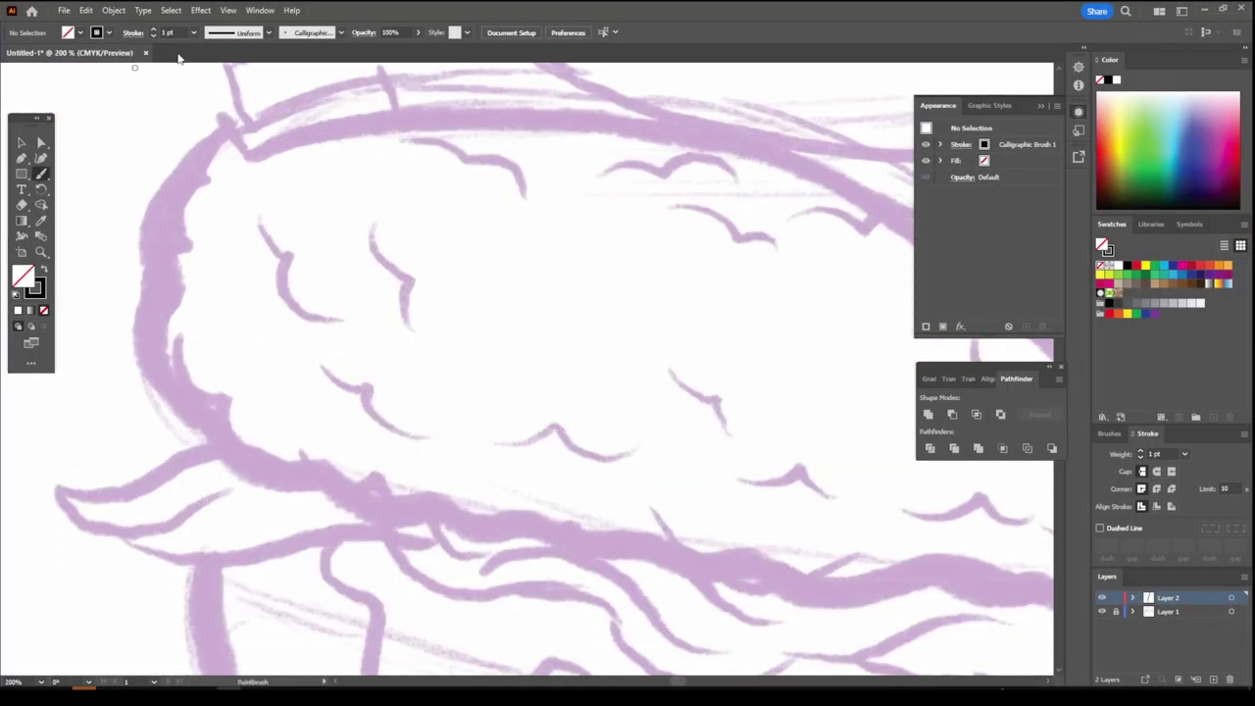
Set the stroke weight to 3 pt and ink the patty's lower-left outline, wavy bottom edge and right end
click(193, 32)
click(211, 149)
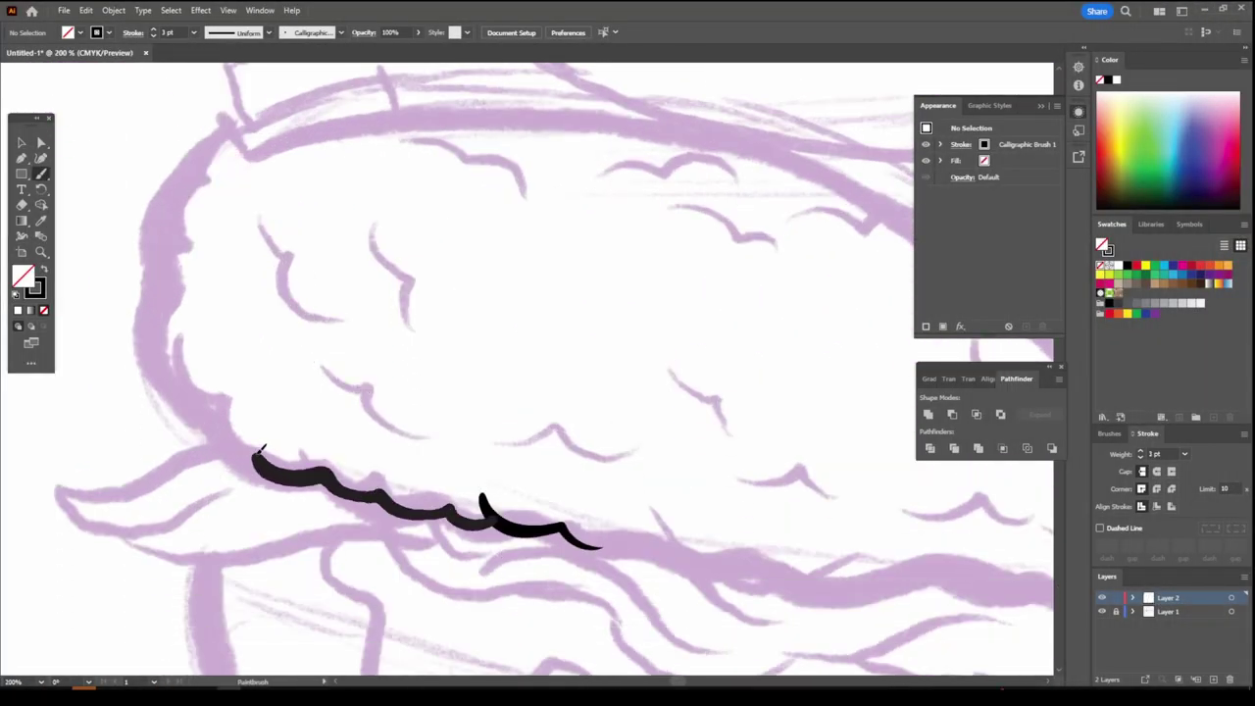
mouse_move(260, 449)
mouse_down()
mouse_move(219, 434)
mouse_move(177, 386)
mouse_move(154, 280)
mouse_move(206, 172)
mouse_up()
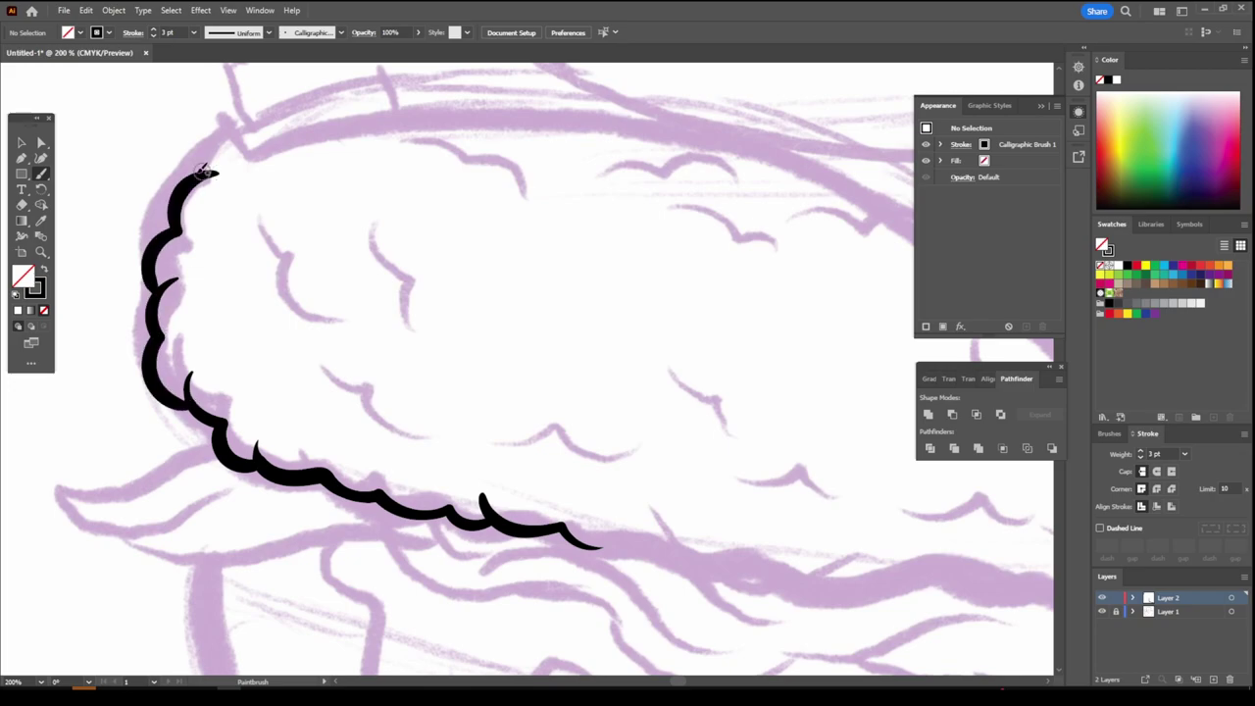
scroll(604, 330, down, 5)
scroll(734, 520, up, 5)
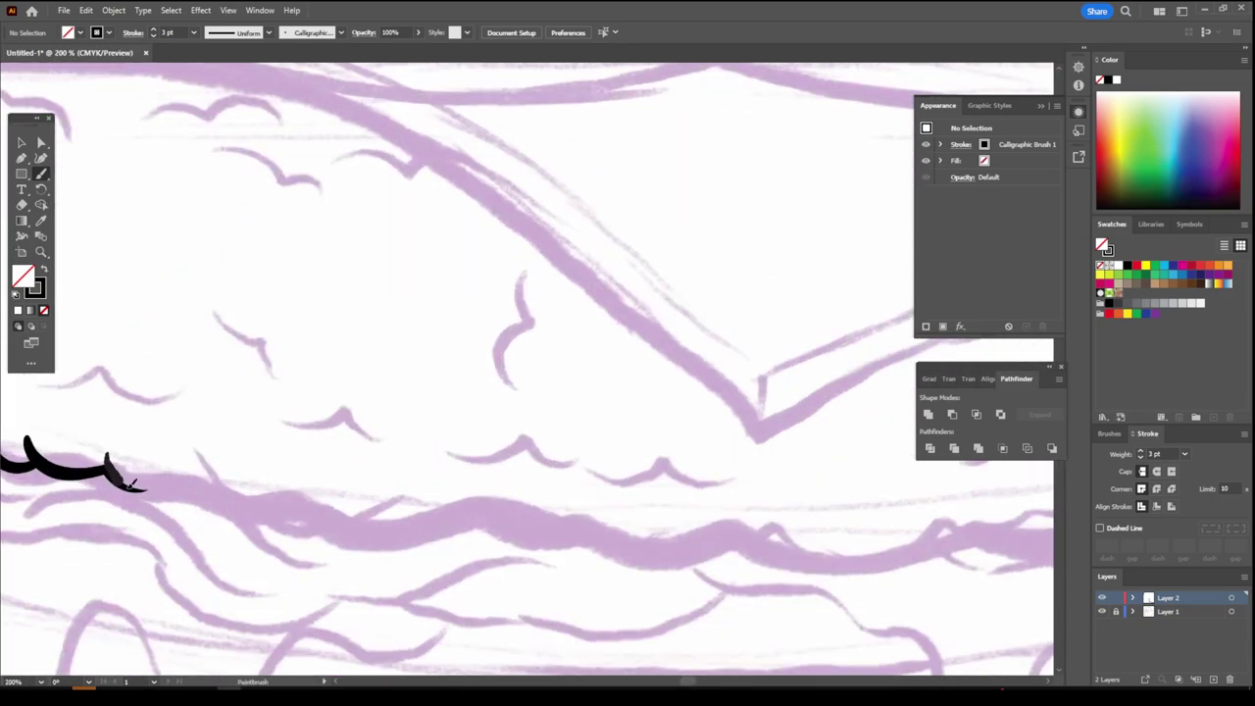
mouse_move(130, 485)
mouse_down()
mouse_move(355, 532)
mouse_move(598, 522)
mouse_move(735, 541)
mouse_move(990, 534)
mouse_up()
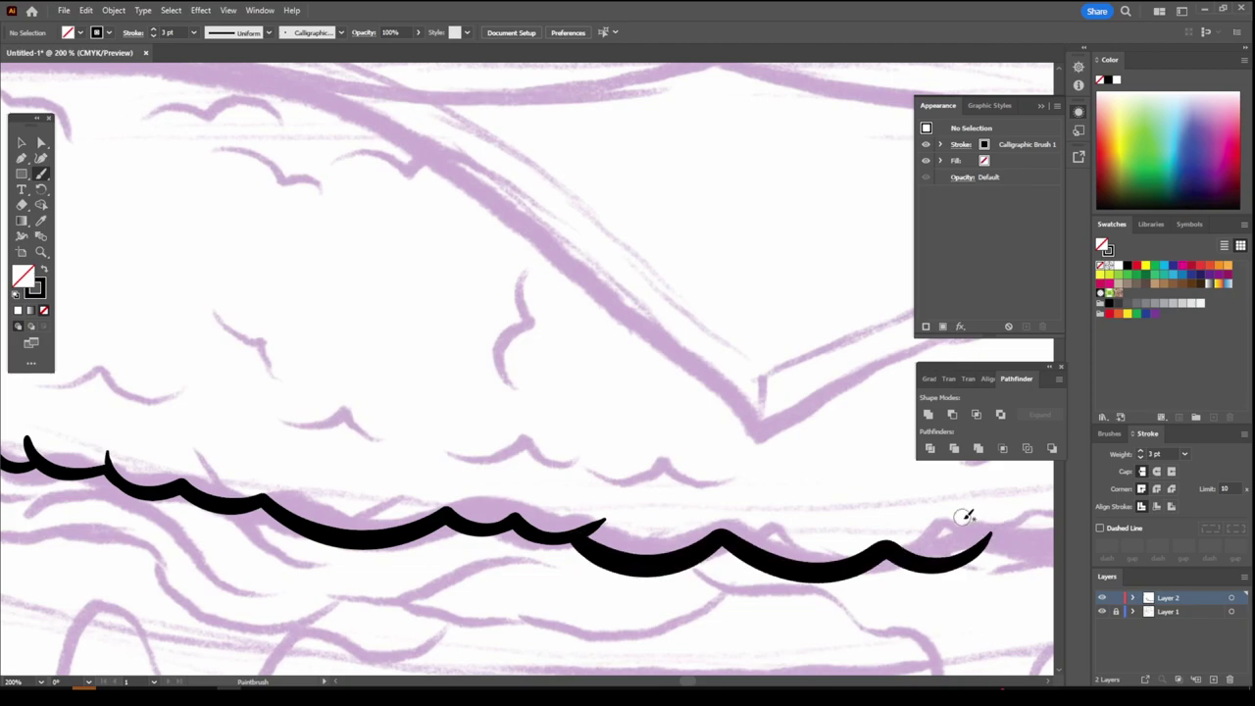
scroll(966, 517, down, 5)
scroll(861, 529, up, 5)
mouse_move(125, 526)
mouse_down()
mouse_move(238, 518)
mouse_move(480, 469)
mouse_move(659, 406)
mouse_up()
scroll(659, 405, up, 1)
mouse_move(648, 517)
mouse_down()
mouse_move(765, 414)
mouse_move(740, 198)
mouse_up()
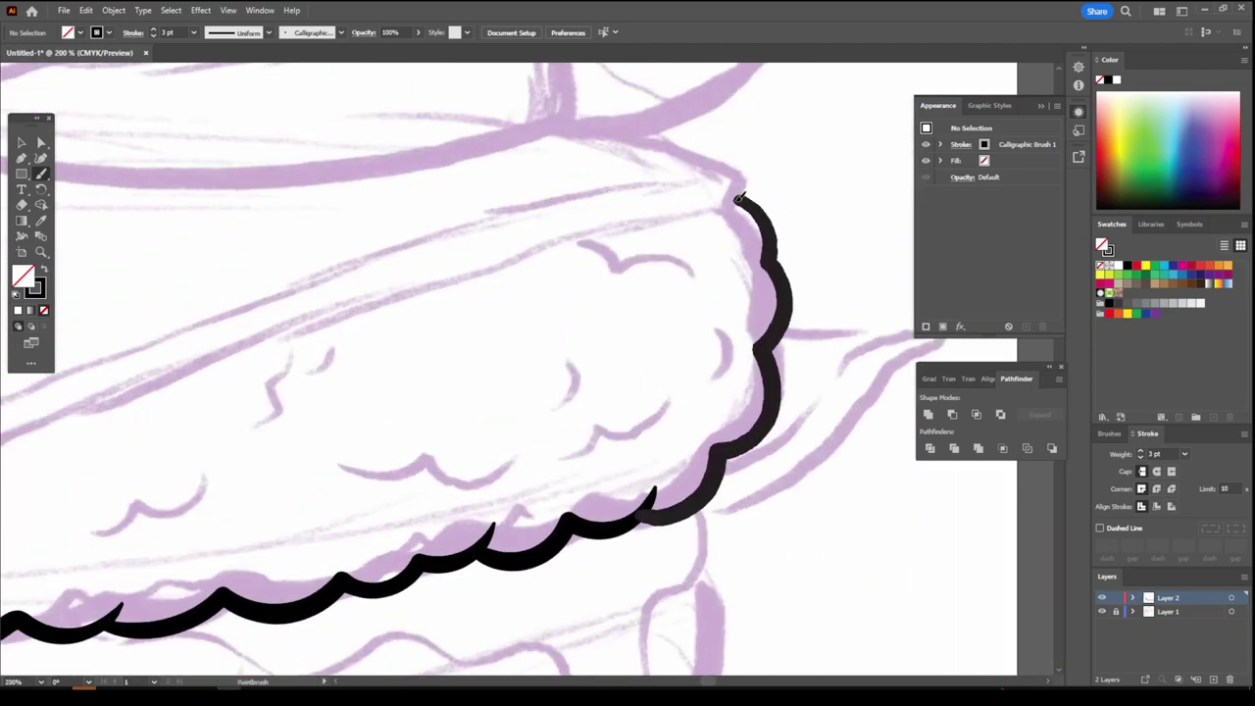
scroll(873, 507, down, 5)
scroll(762, 462, up, 5)
Add wavy texture bumps inside the patty and along its left side and top edge
scroll(762, 462, down, 1)
drag(571, 540, 498, 518)
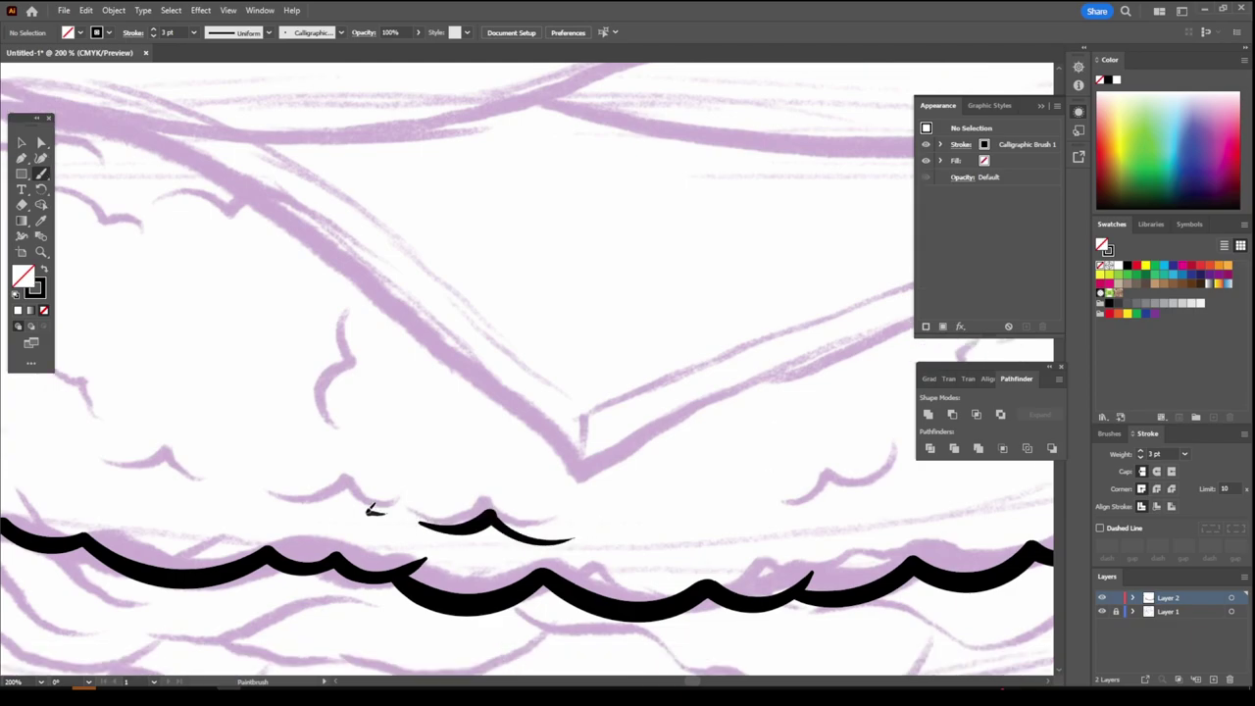
scroll(629, 374, down, 5)
scroll(625, 371, up, 5)
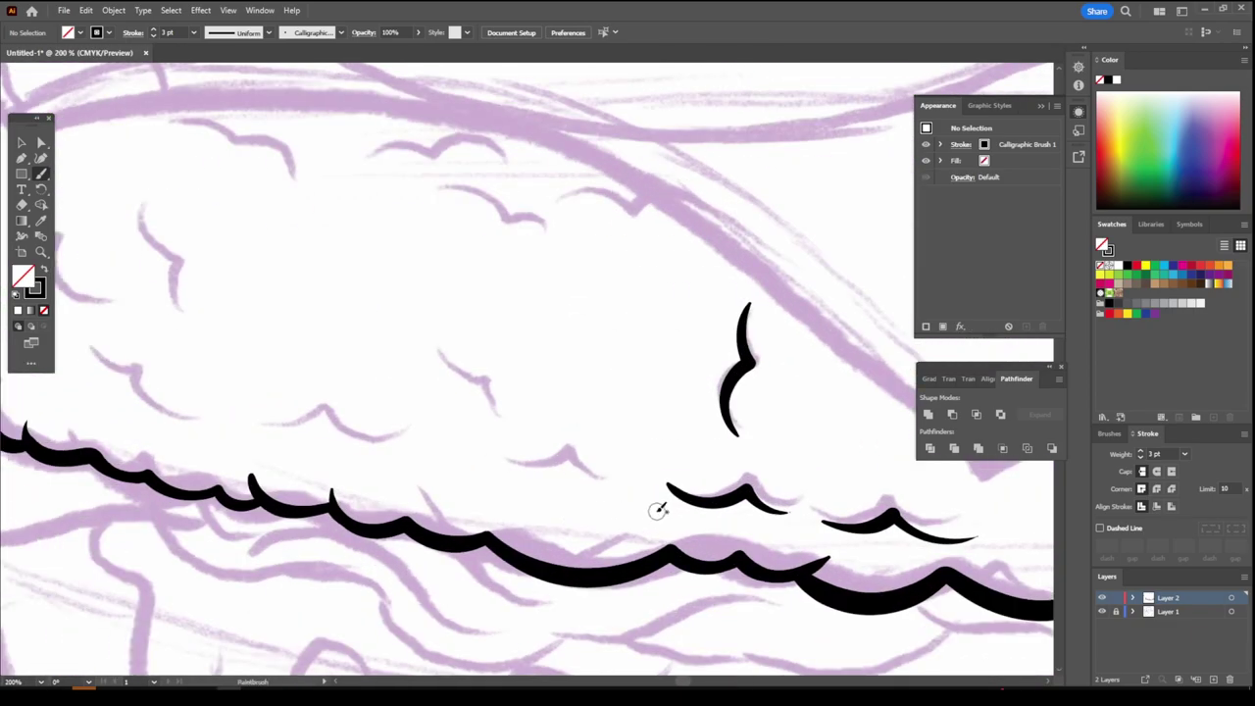
scroll(441, 480, up, 1)
drag(418, 516, 263, 501)
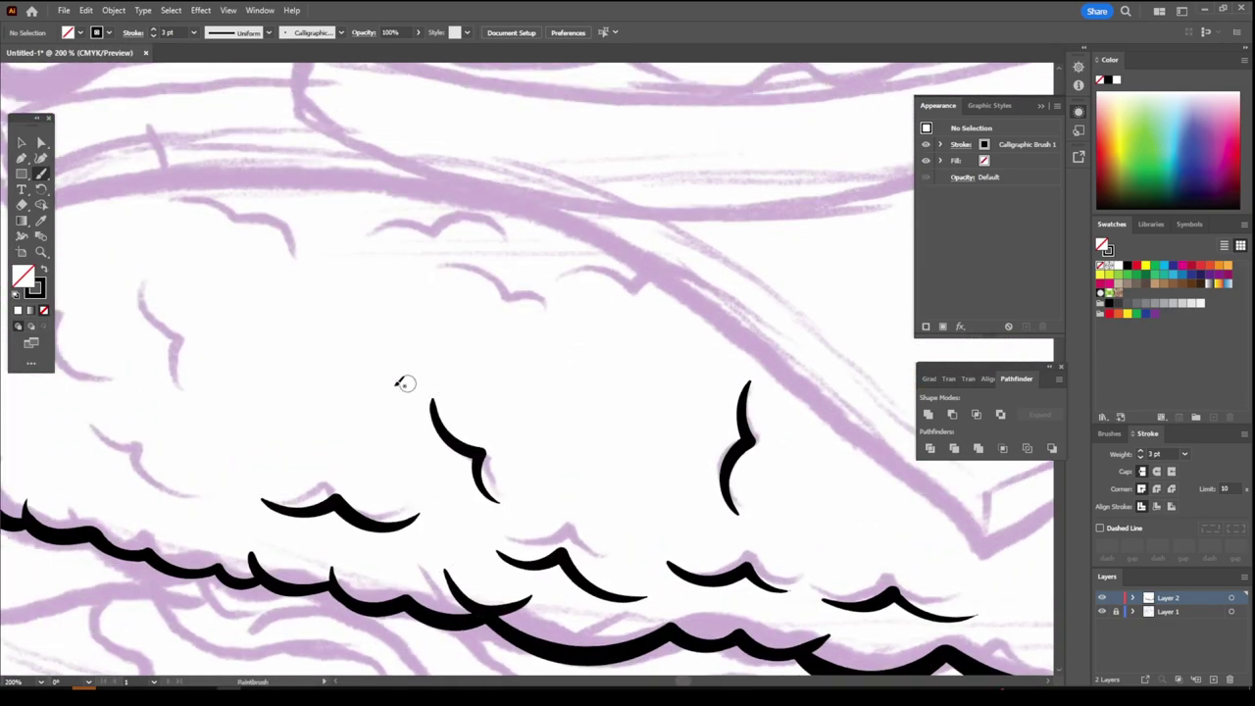
scroll(404, 382, down, 5)
scroll(343, 363, up, 5)
drag(427, 582, 367, 568)
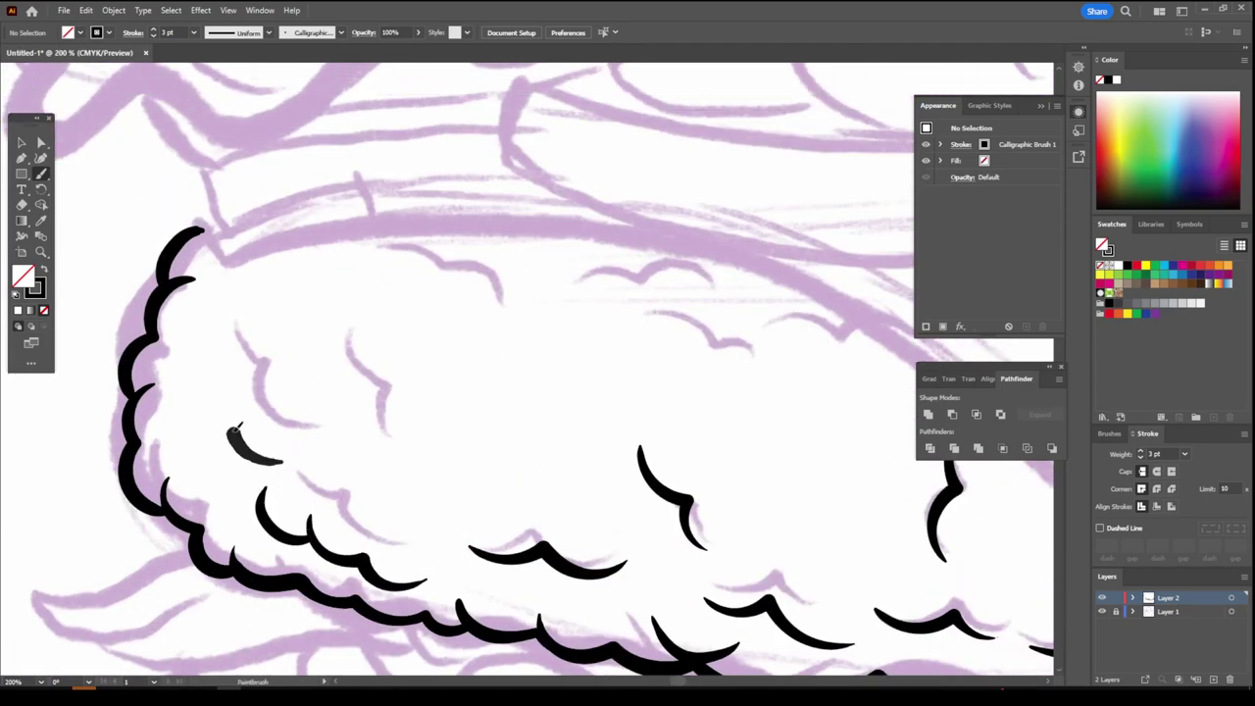
drag(236, 429, 252, 338)
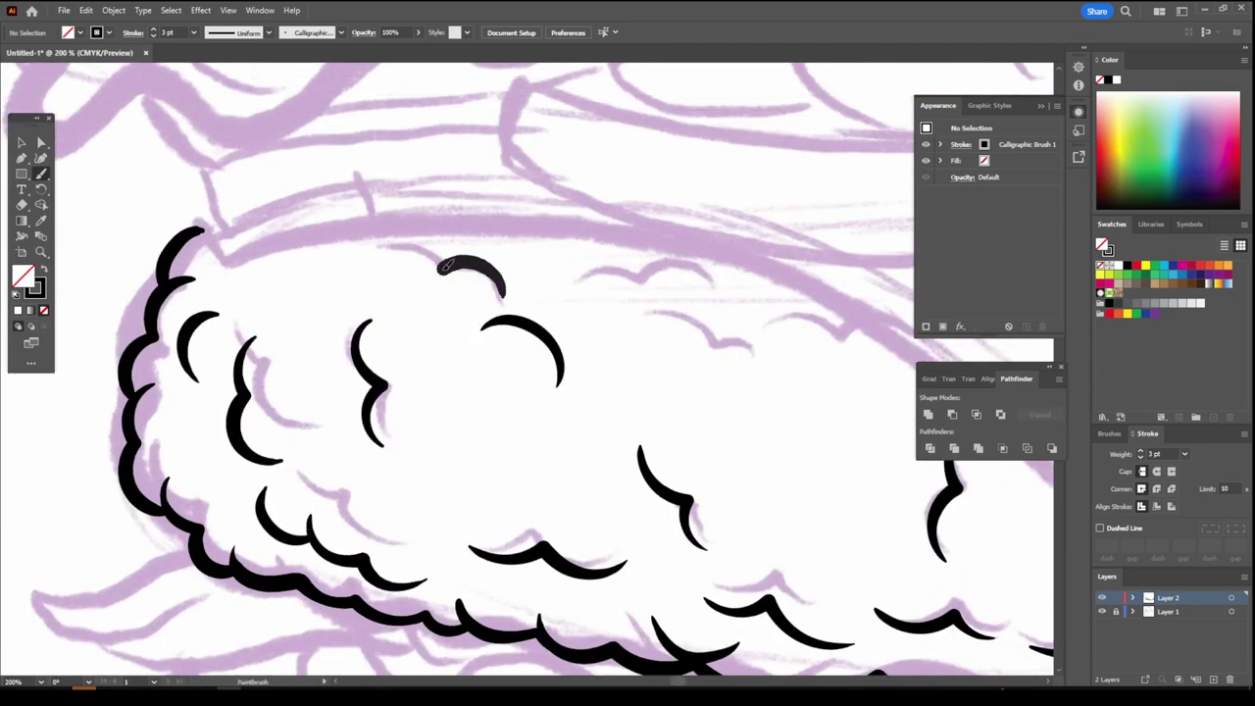
drag(632, 262, 750, 284)
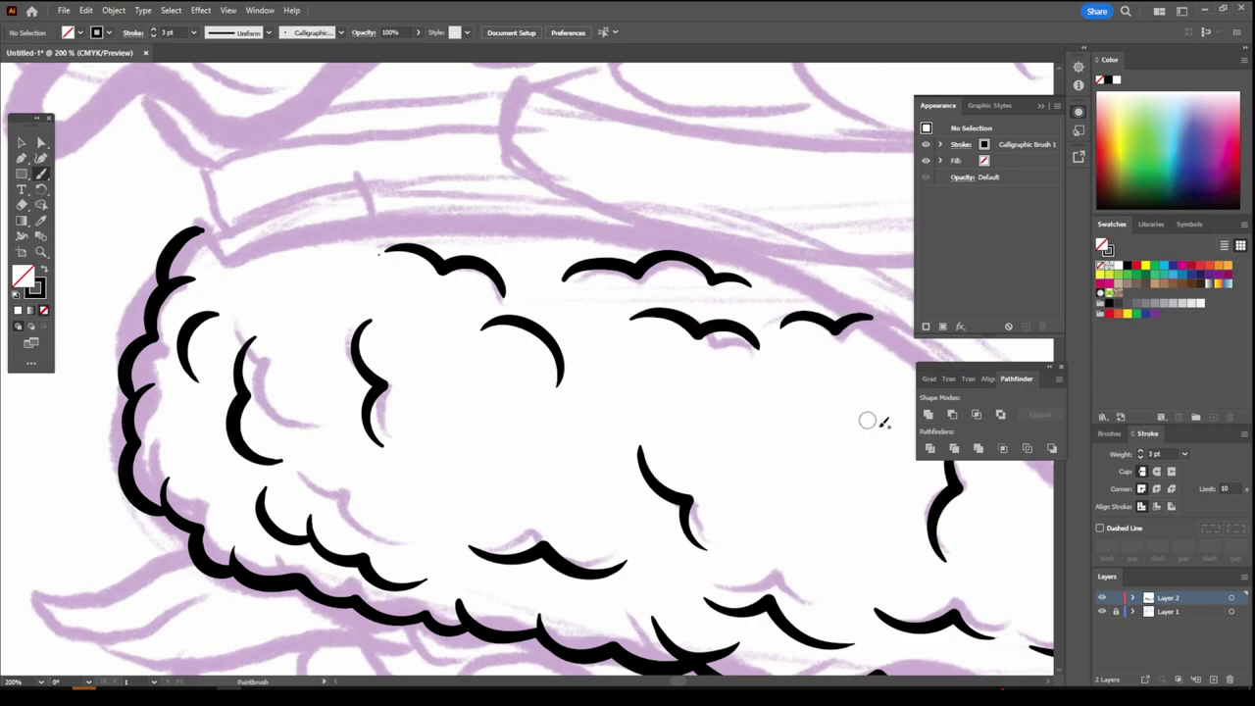
scroll(867, 420, down, 5)
scroll(821, 464, up, 5)
drag(311, 526, 443, 498)
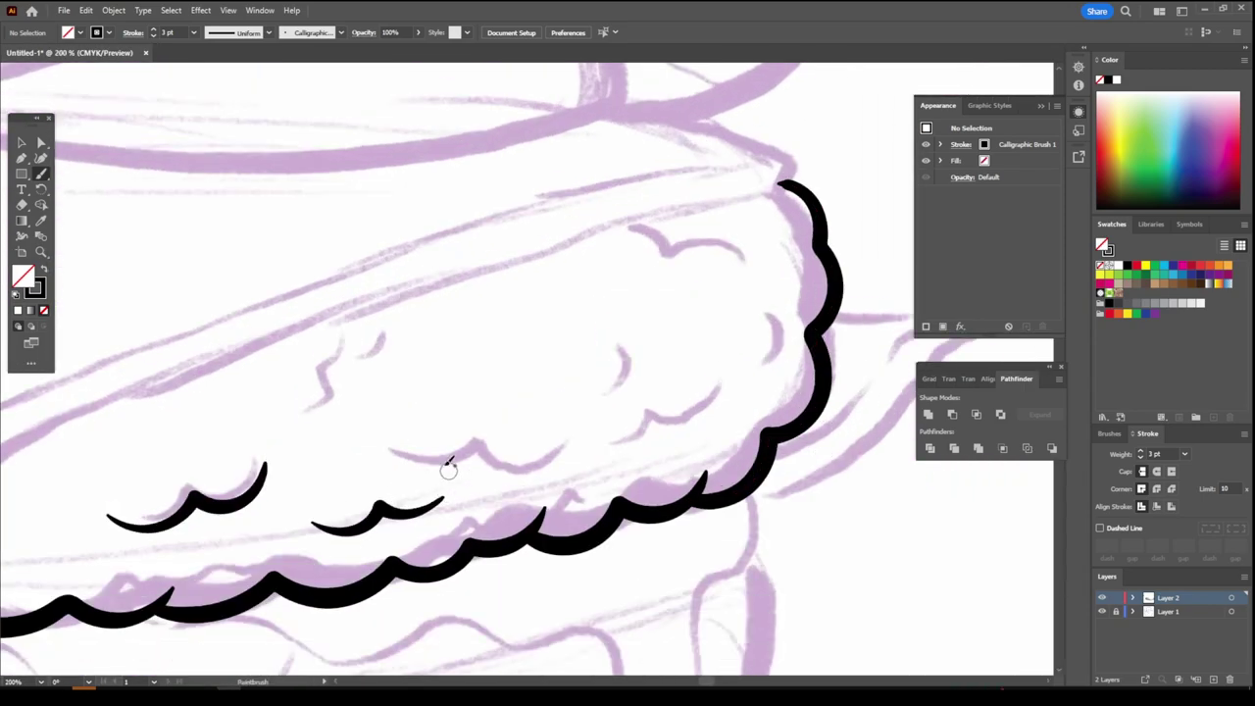
drag(394, 446, 568, 420)
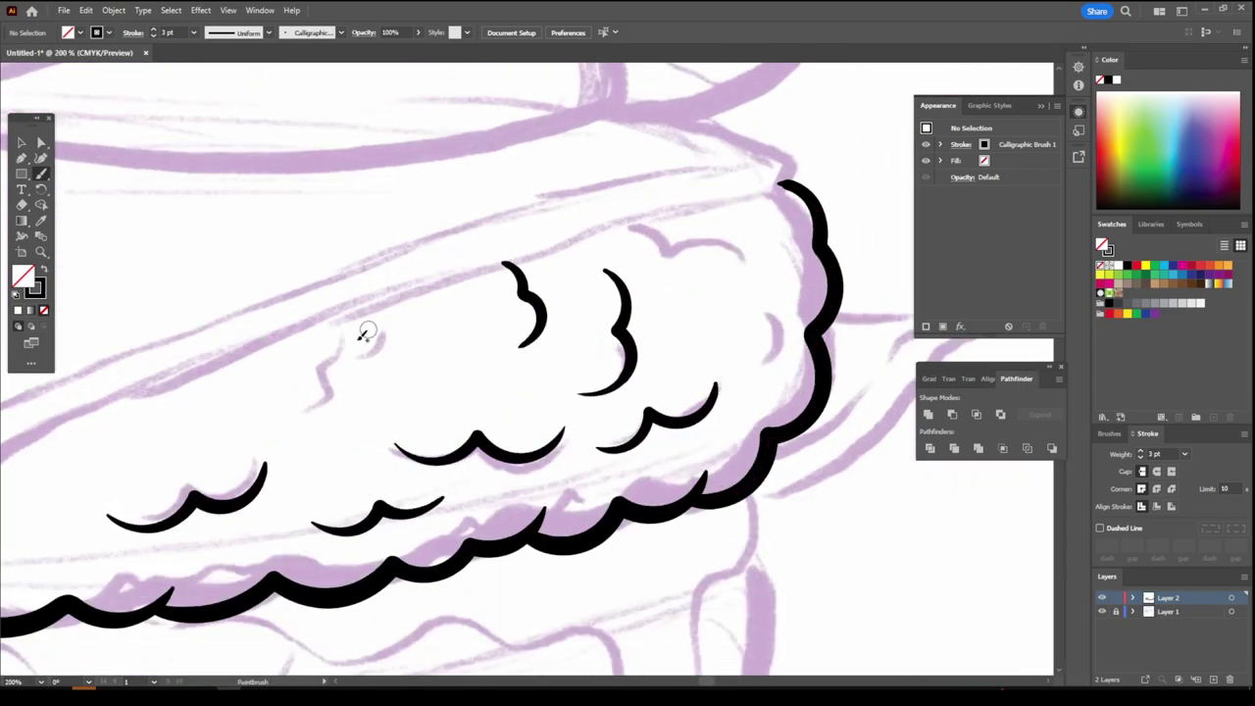
Ink the bumpy top of the patty's right end
drag(784, 297, 662, 221)
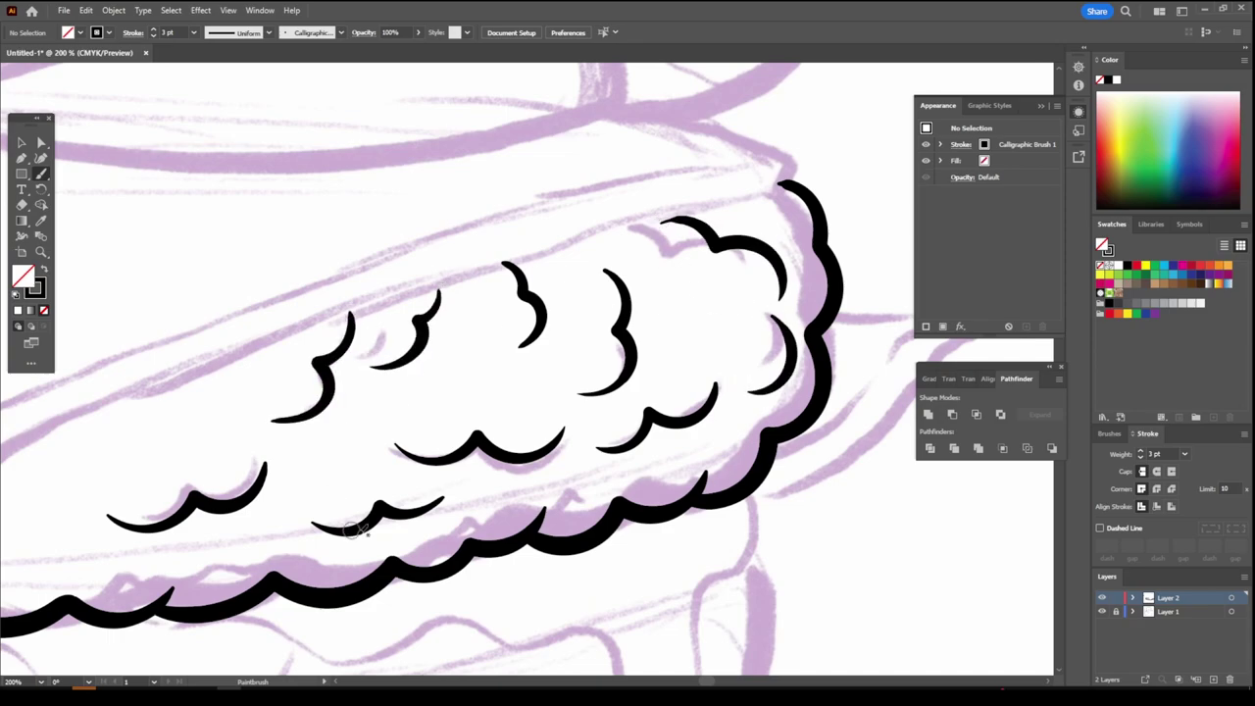
scroll(167, 450, down, 5)
scroll(555, 560, up, 4)
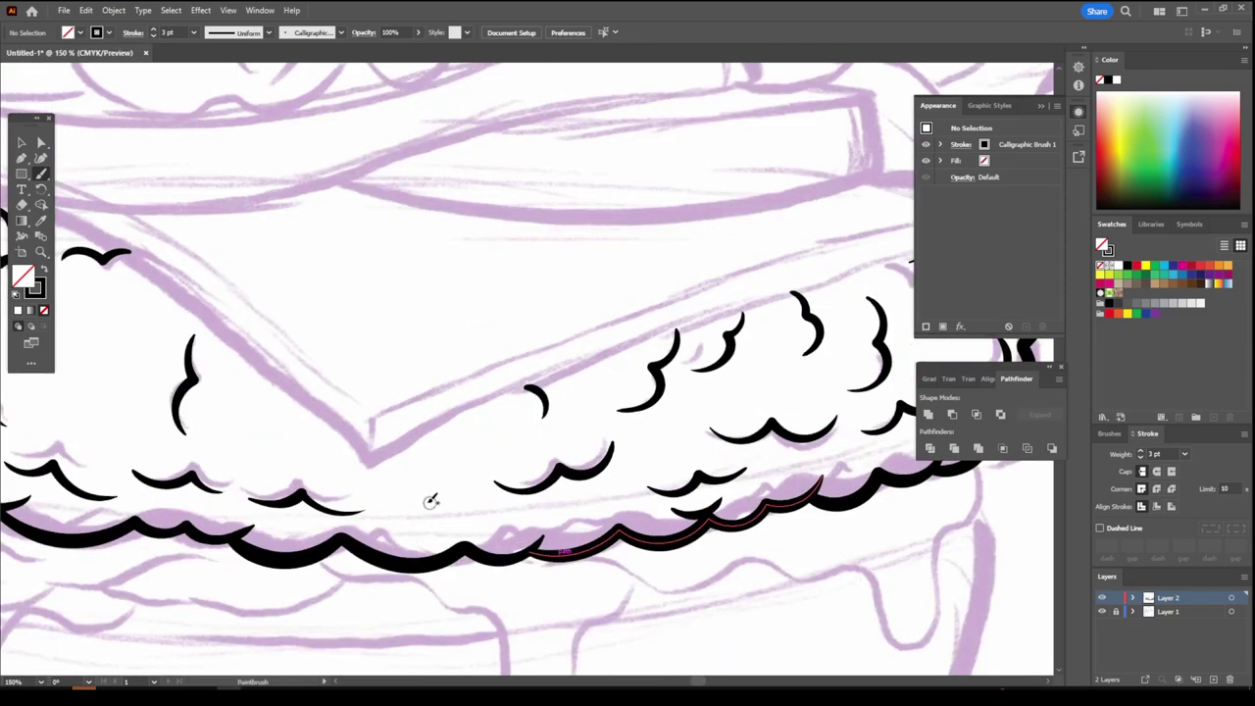
scroll(323, 365, down, 5)
scroll(235, 528, up, 5)
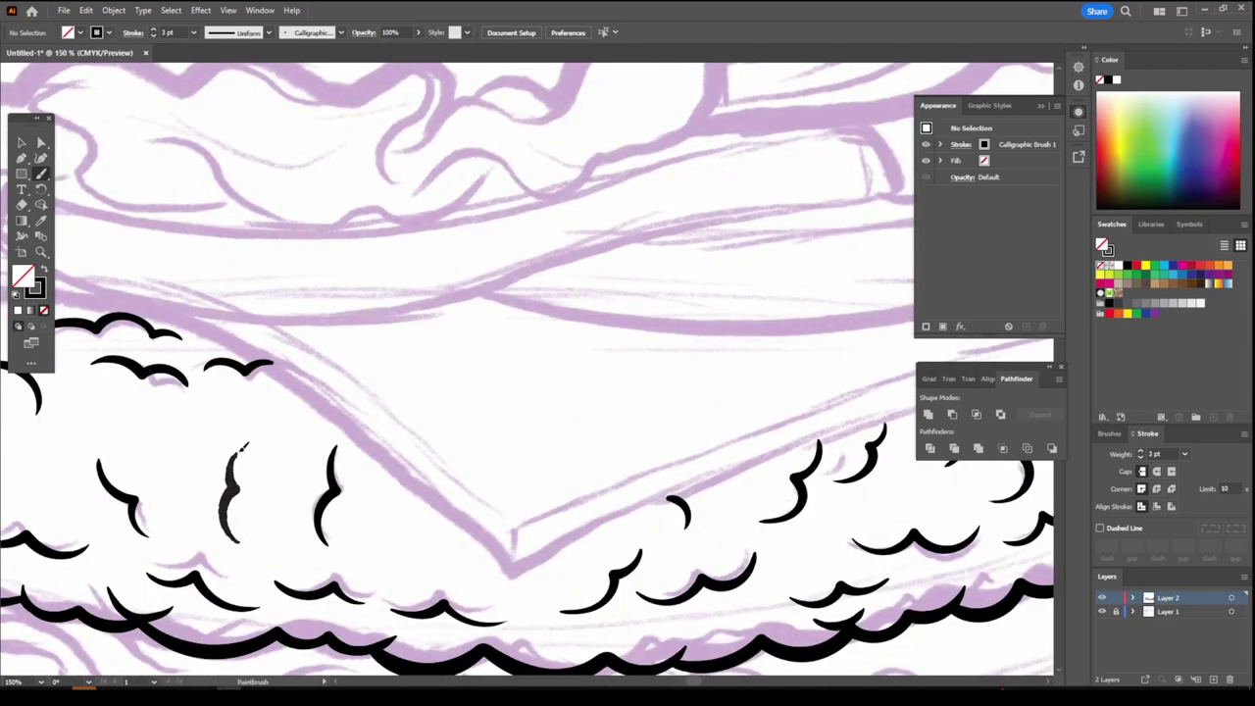
scroll(568, 550, down, 5)
scroll(571, 542, up, 3)
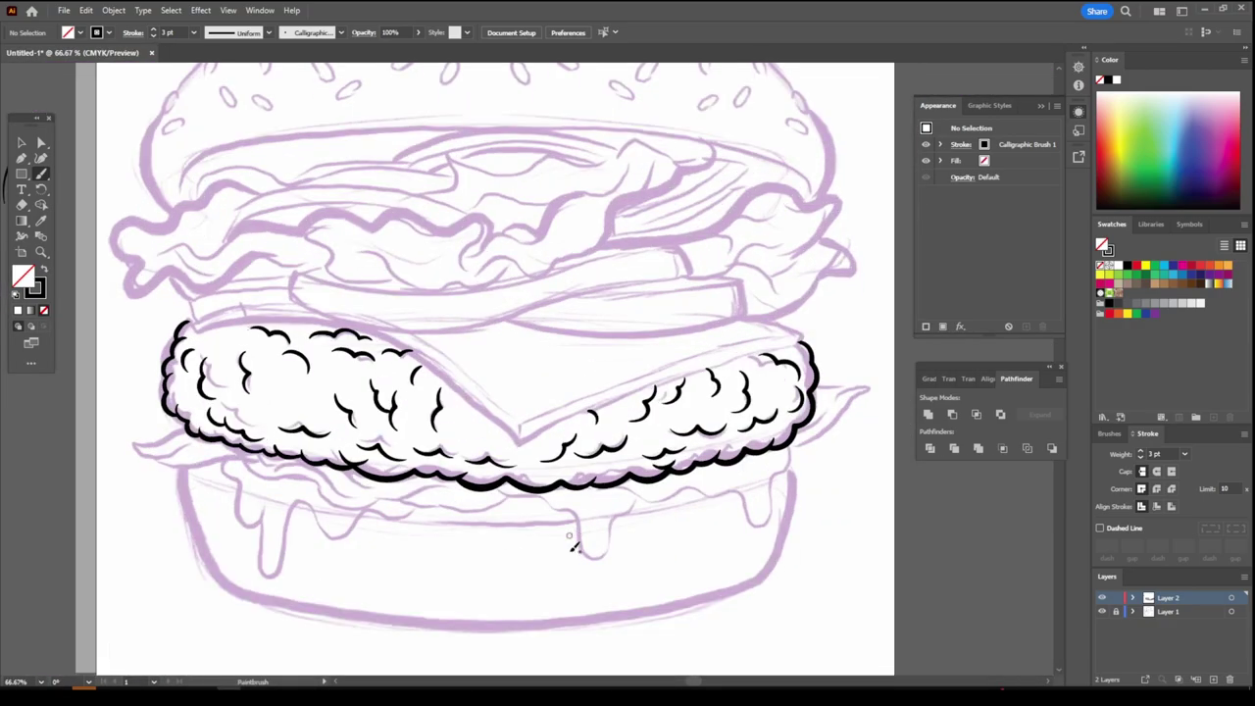
scroll(574, 541, up, 2)
Ink the cheese edge below the patty and extend it into a drip
drag(127, 391, 424, 414)
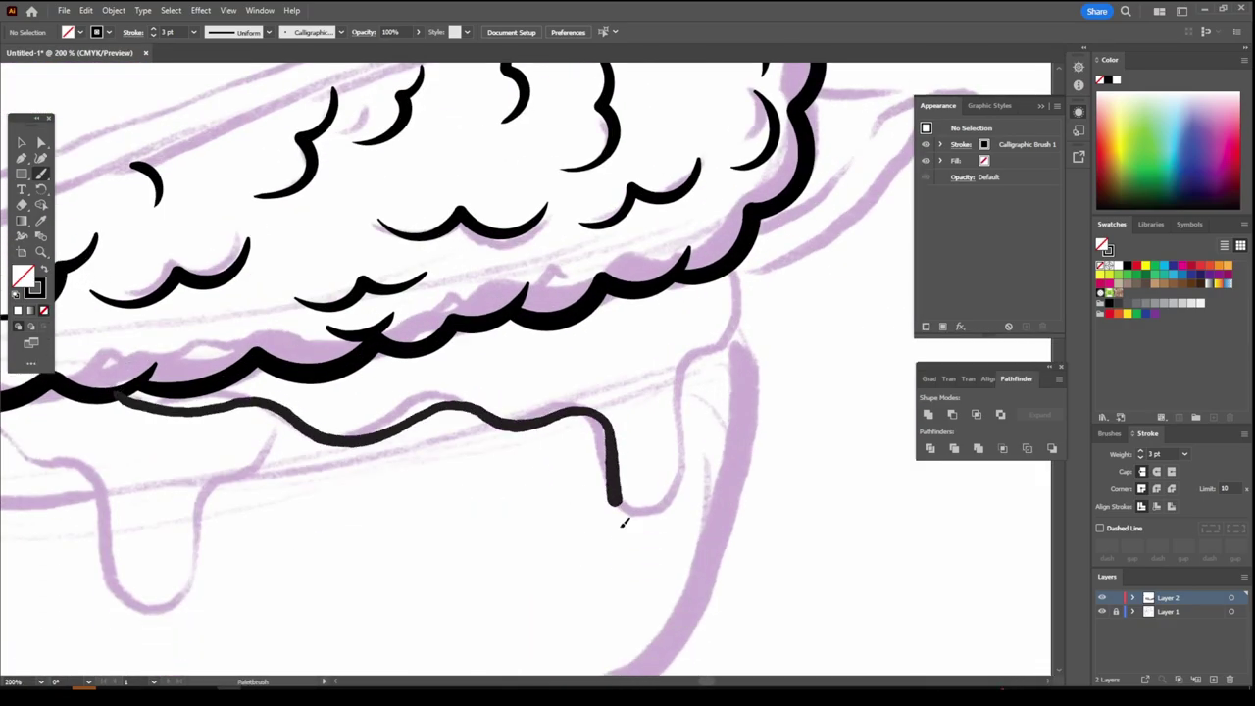
drag(623, 522, 737, 331)
scroll(668, 493, left, 5)
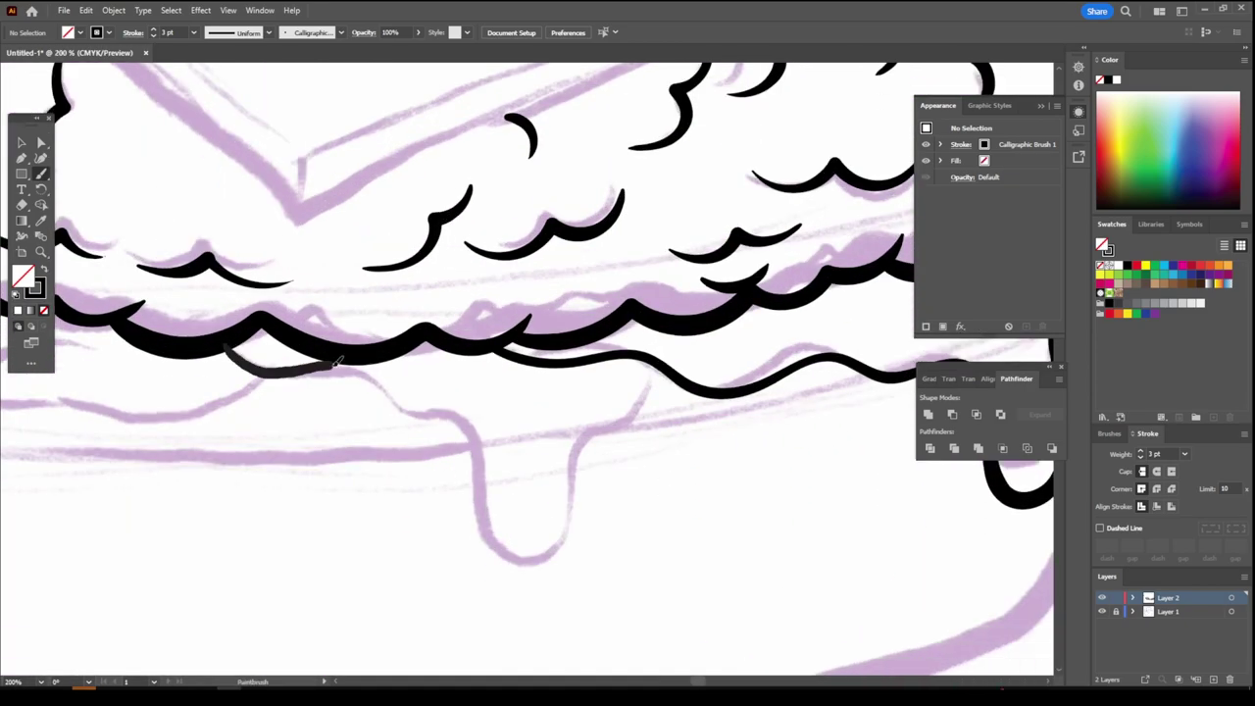
drag(336, 362, 652, 364)
scroll(687, 539, down, 2)
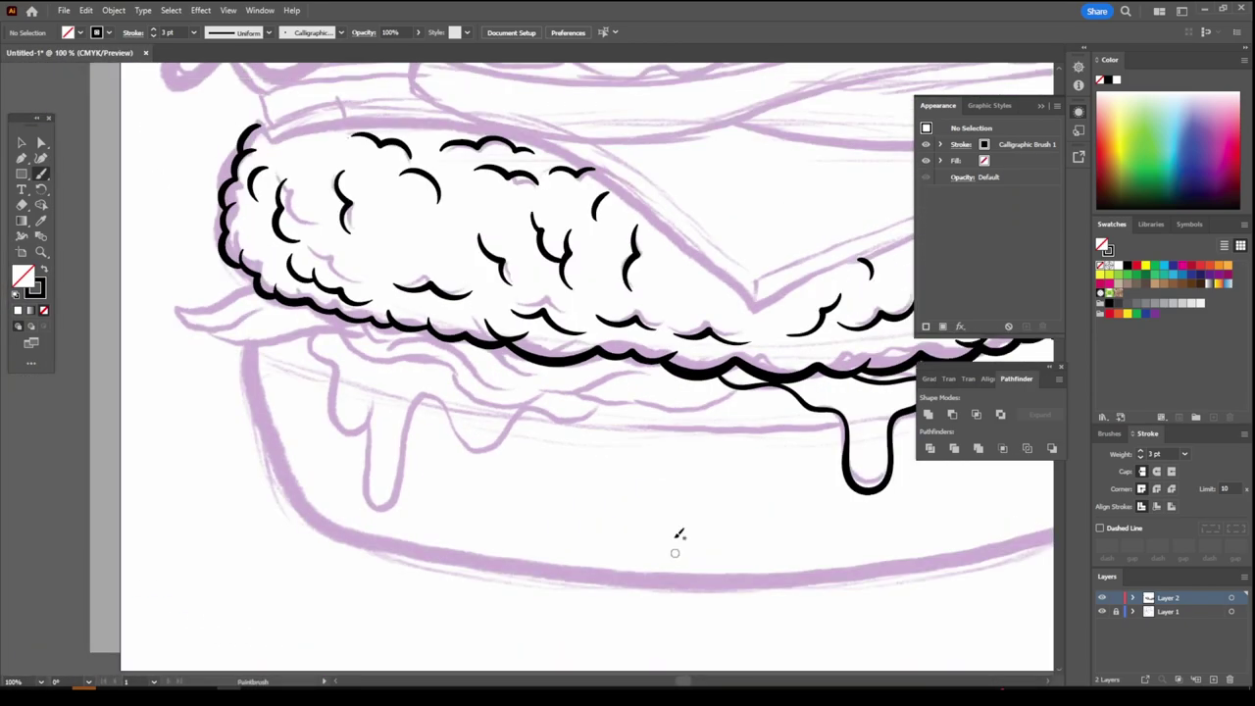
scroll(294, 294, up, 2)
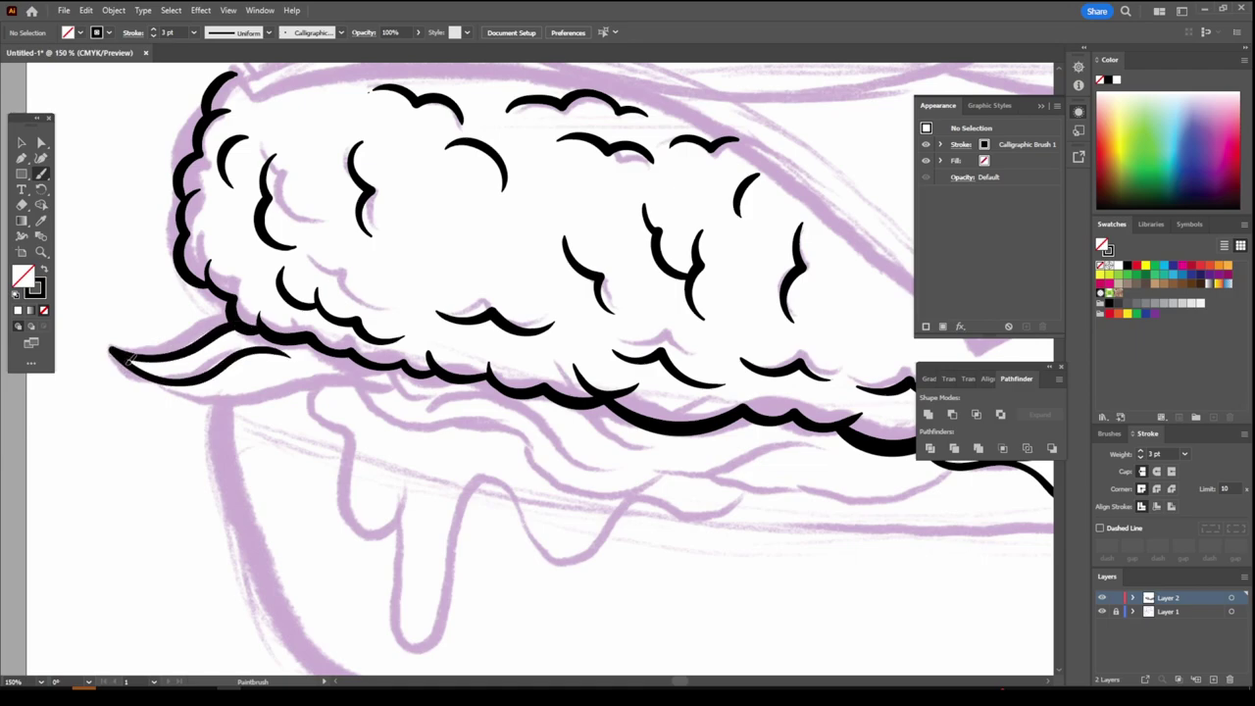
Outline the wavy lettuce leaf lines running under the patty from left to right
drag(113, 353, 359, 386)
drag(471, 419, 516, 447)
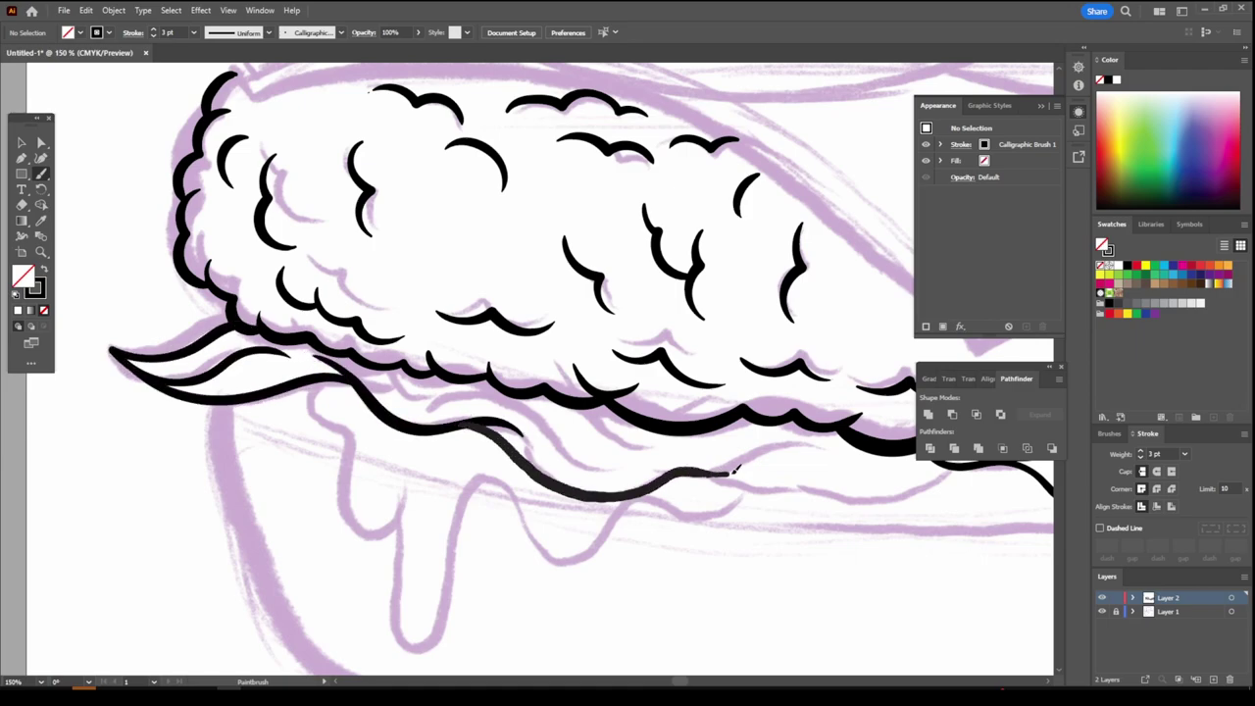
mouse_move(735, 470)
mouse_down()
mouse_move(813, 447)
mouse_move(912, 449)
mouse_up()
drag(480, 403, 673, 451)
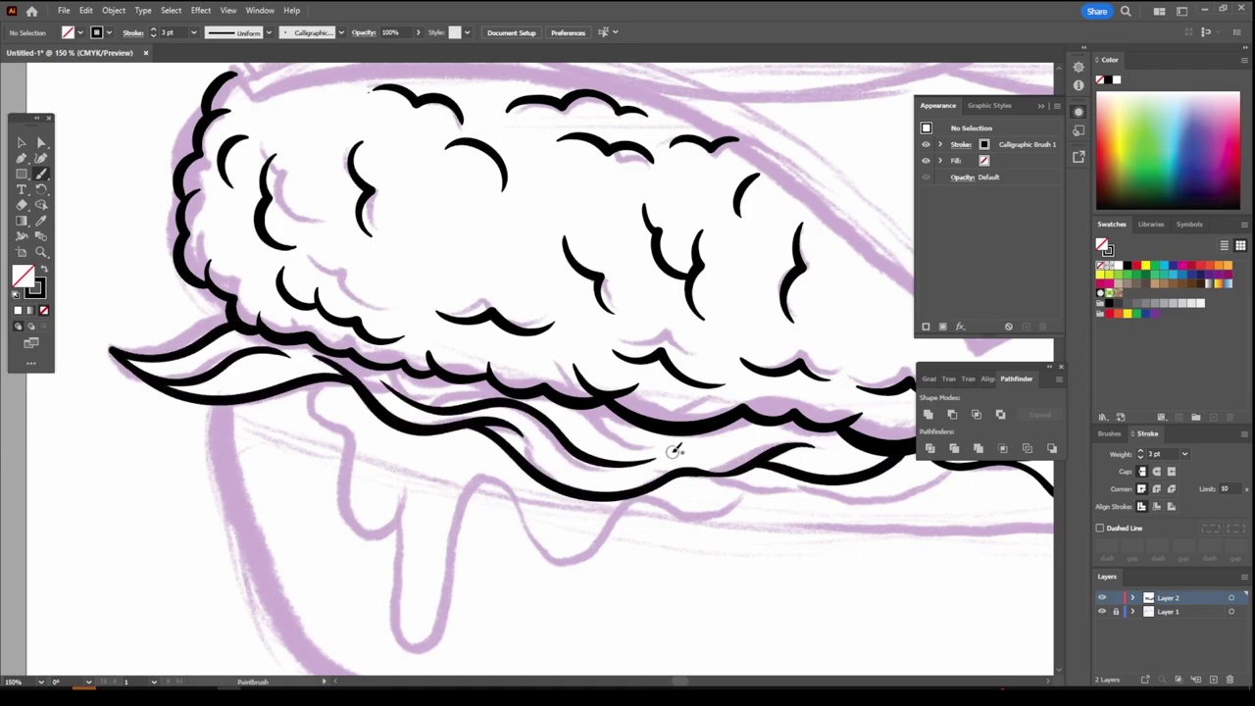
scroll(757, 541, down, 3)
scroll(743, 530, up, 3)
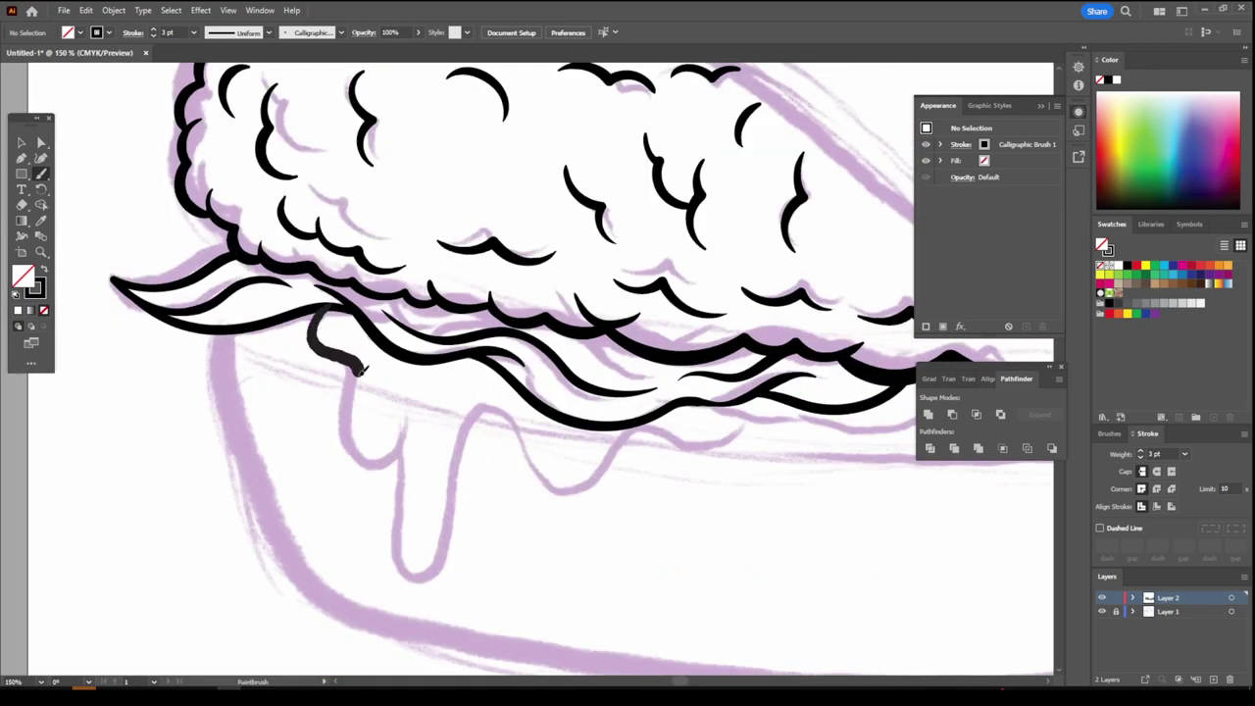
Draw a cheese drip below the lettuce and outline the leaf tip poking out on the right
mouse_move(363, 369)
mouse_down()
mouse_move(436, 570)
mouse_move(559, 487)
mouse_up()
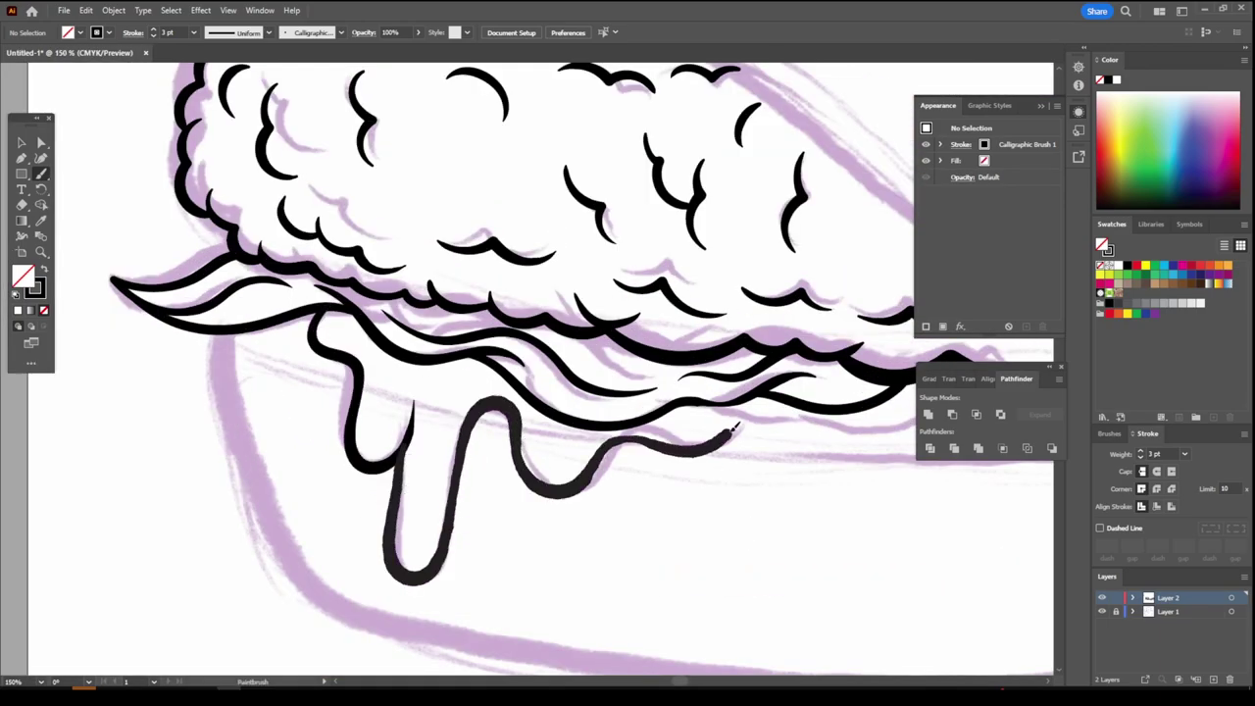
drag(733, 428, 833, 407)
scroll(817, 465, down, 3)
scroll(817, 465, up, 4)
drag(559, 470, 725, 352)
drag(529, 525, 670, 458)
drag(776, 359, 778, 359)
scroll(778, 516, down, 3)
Outline the cheese slice's top edge over the patty, continuing it to the right
scroll(779, 516, up, 2)
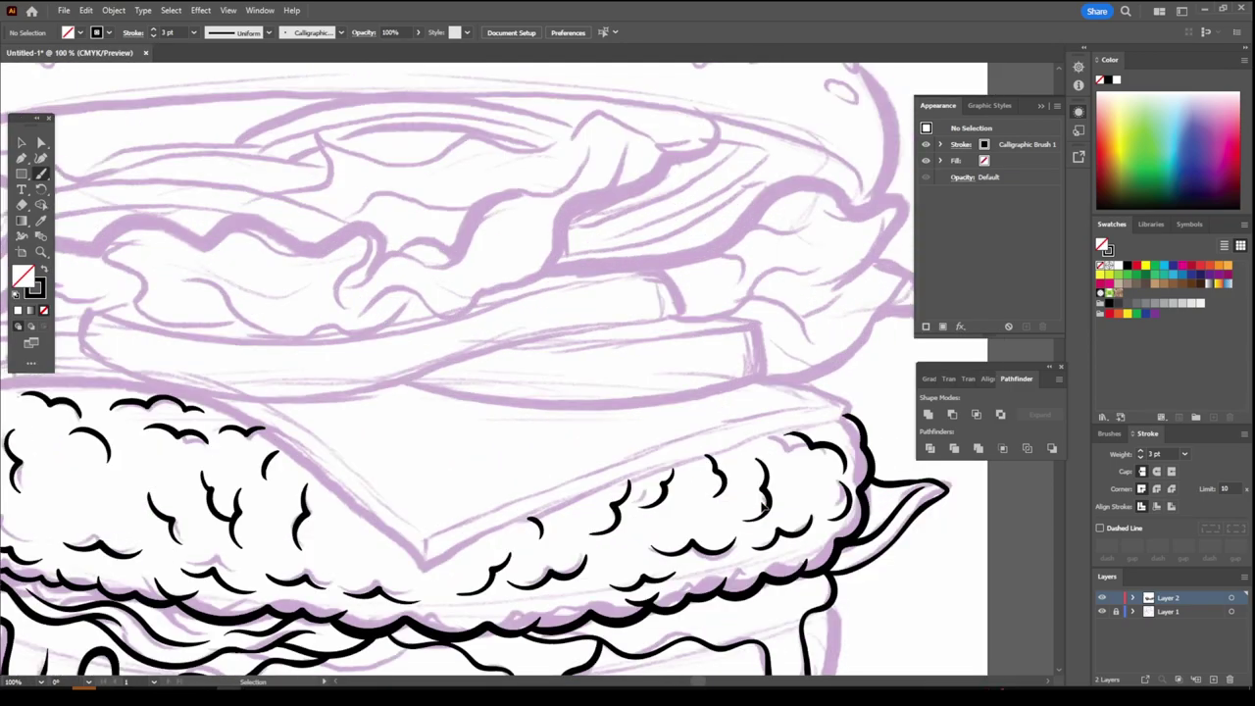
scroll(763, 499, up, 3)
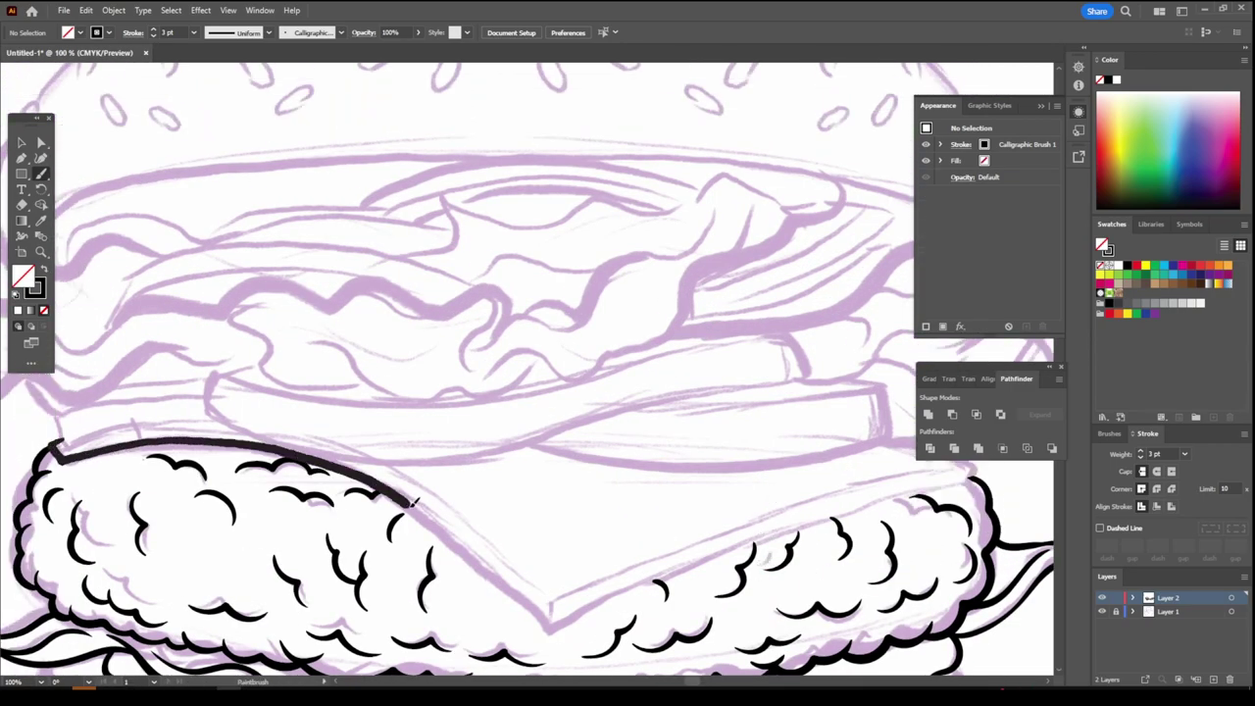
drag(970, 479, 972, 478)
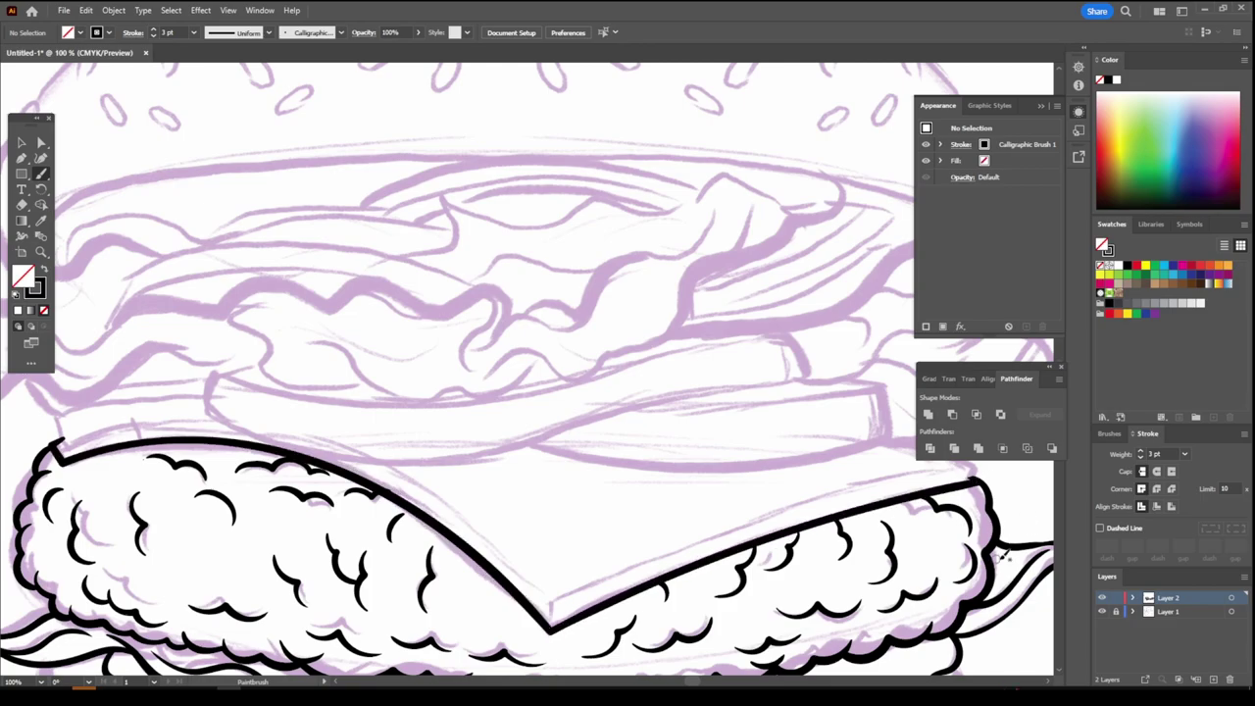
scroll(928, 512, up, 3)
scroll(927, 512, up, 1)
drag(472, 417, 645, 494)
scroll(645, 495, down, 3)
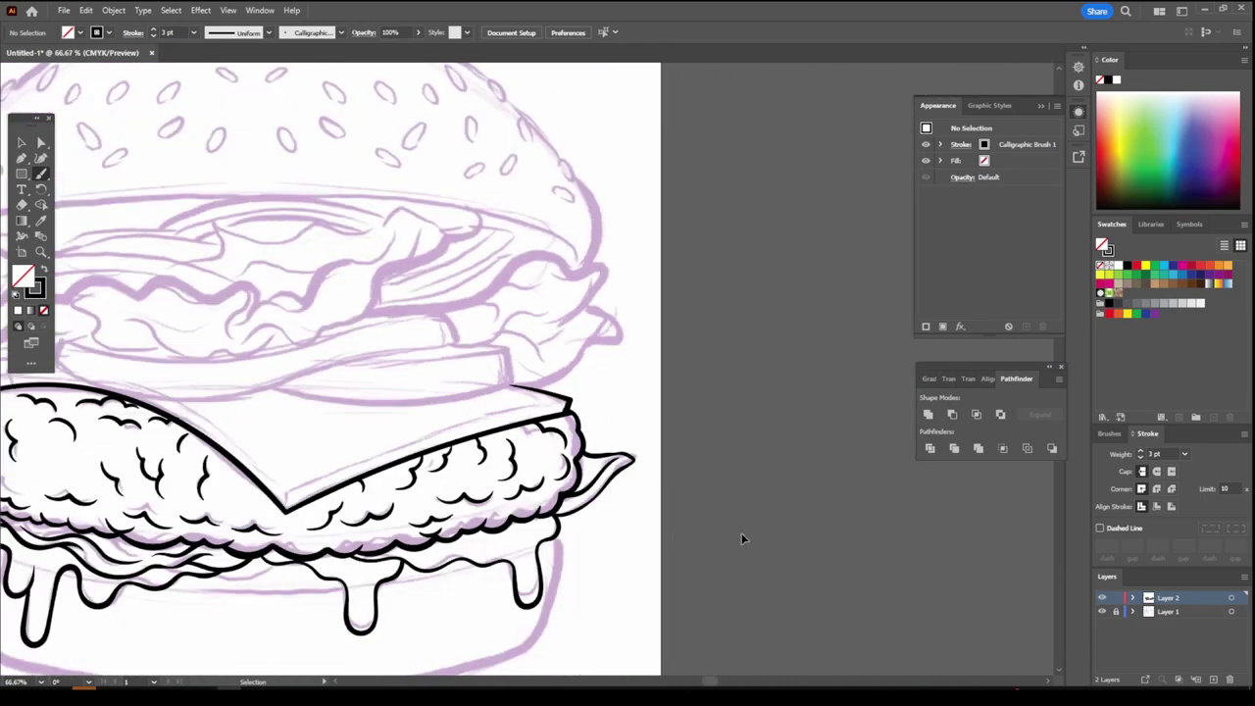
scroll(742, 538, up, 2)
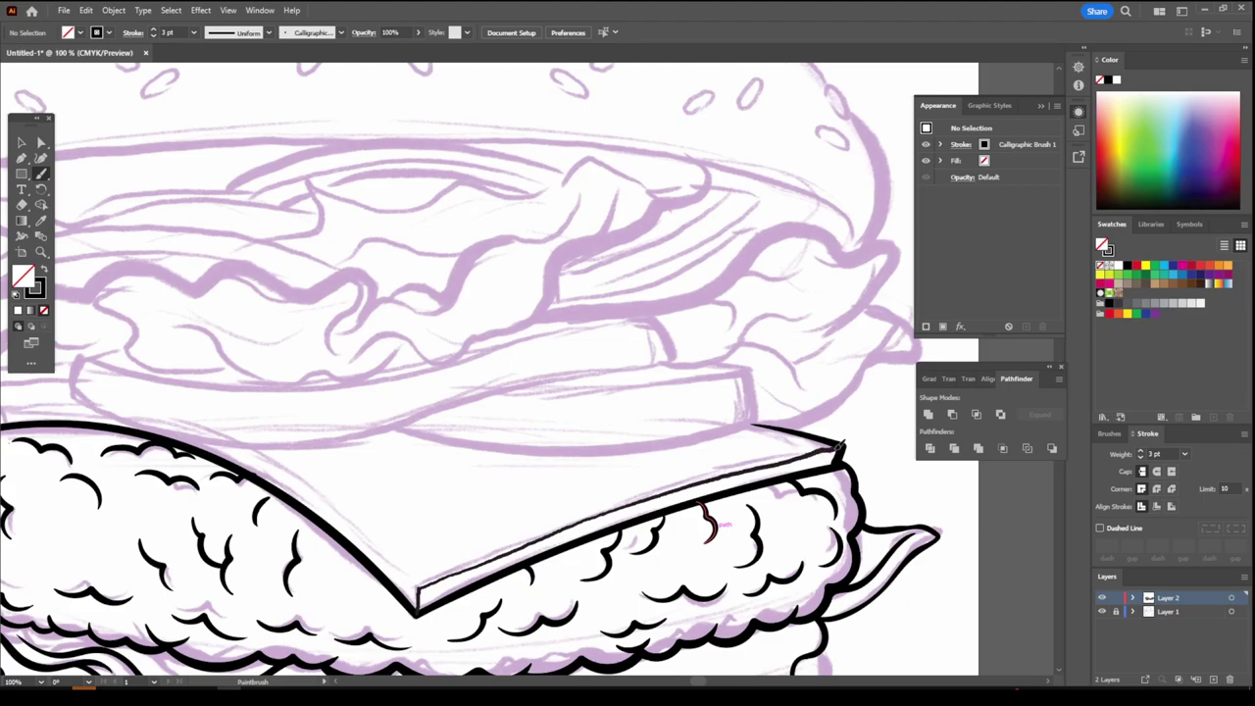
scroll(703, 519, down, 2)
scroll(359, 355, up, 3)
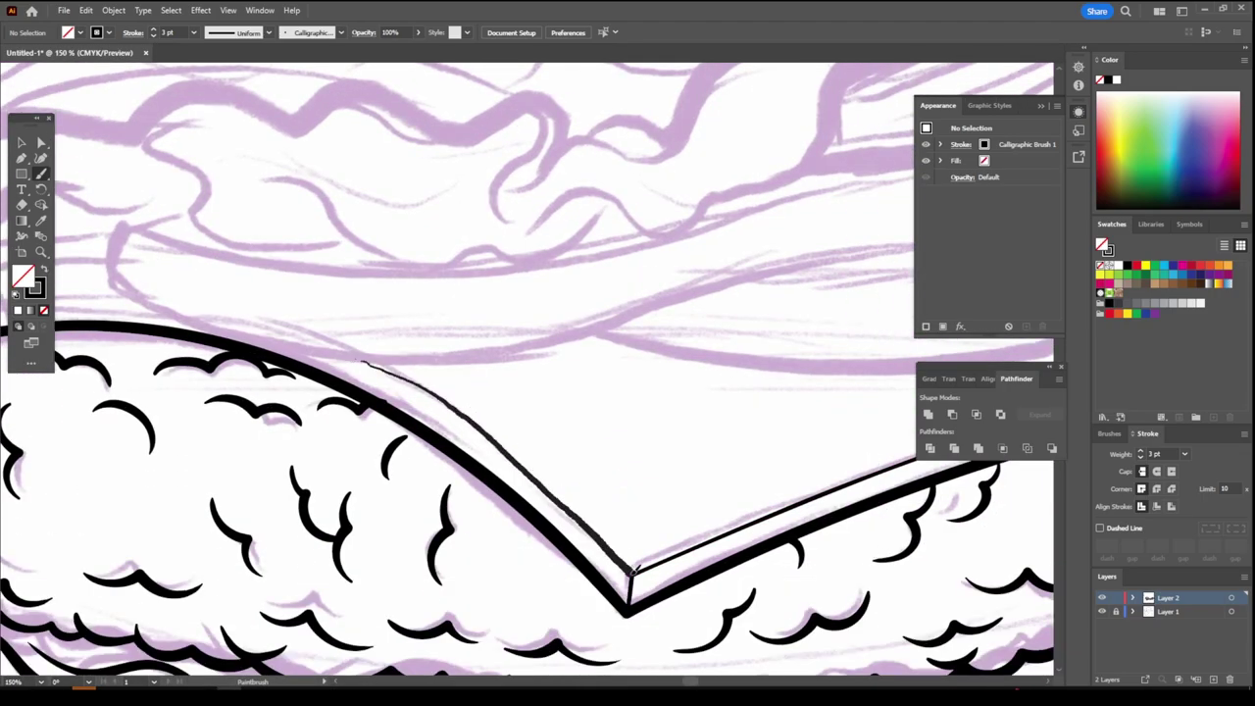
Ink the cheese slice's thin edge along the patty top and start the tomato's curved lower outline
drag(631, 569, 632, 568)
scroll(632, 568, down, 1)
scroll(294, 451, up, 2)
drag(259, 475, 627, 443)
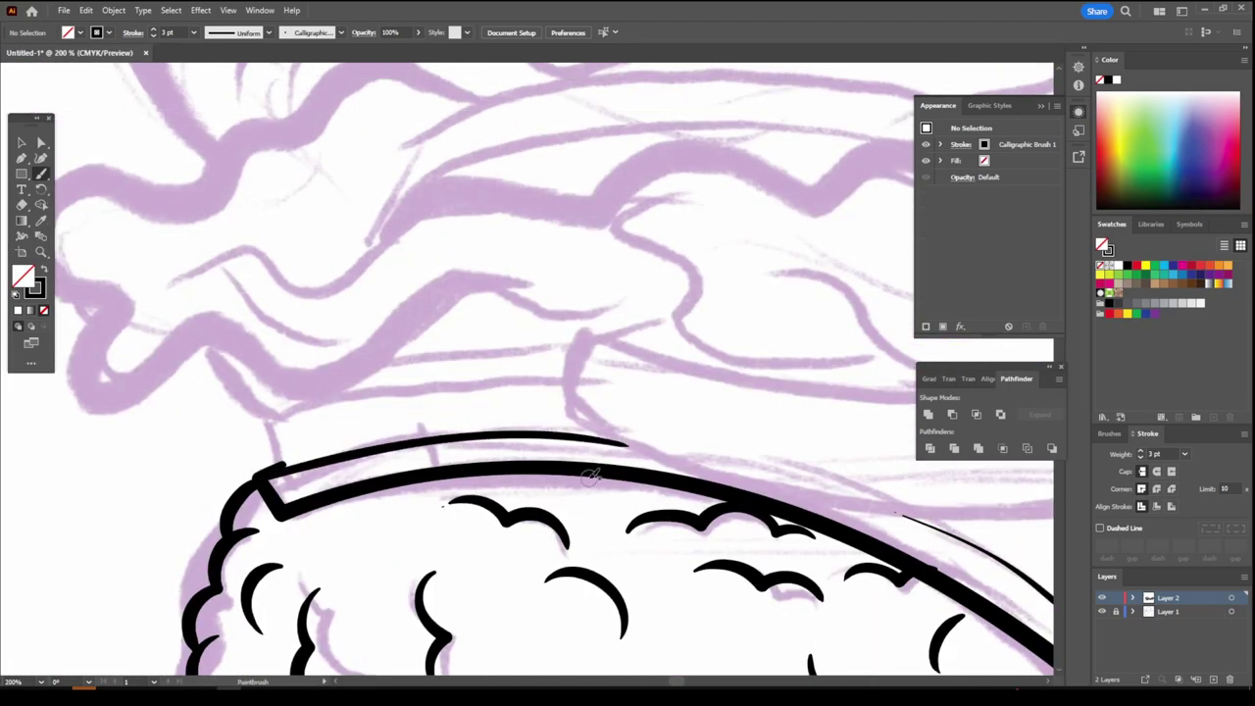
scroll(592, 475, down, 5)
scroll(638, 434, up, 2)
scroll(644, 456, up, 1)
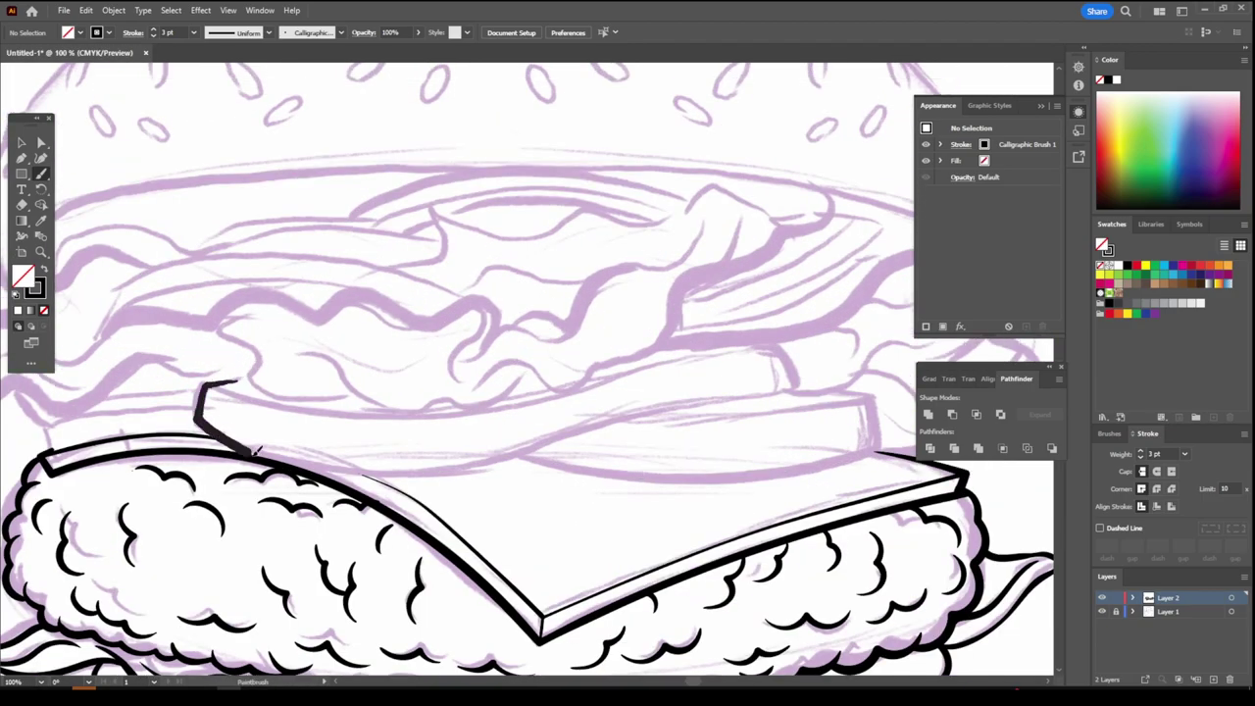
mouse_move(571, 429)
mouse_down()
mouse_move(789, 355)
mouse_move(745, 345)
mouse_up()
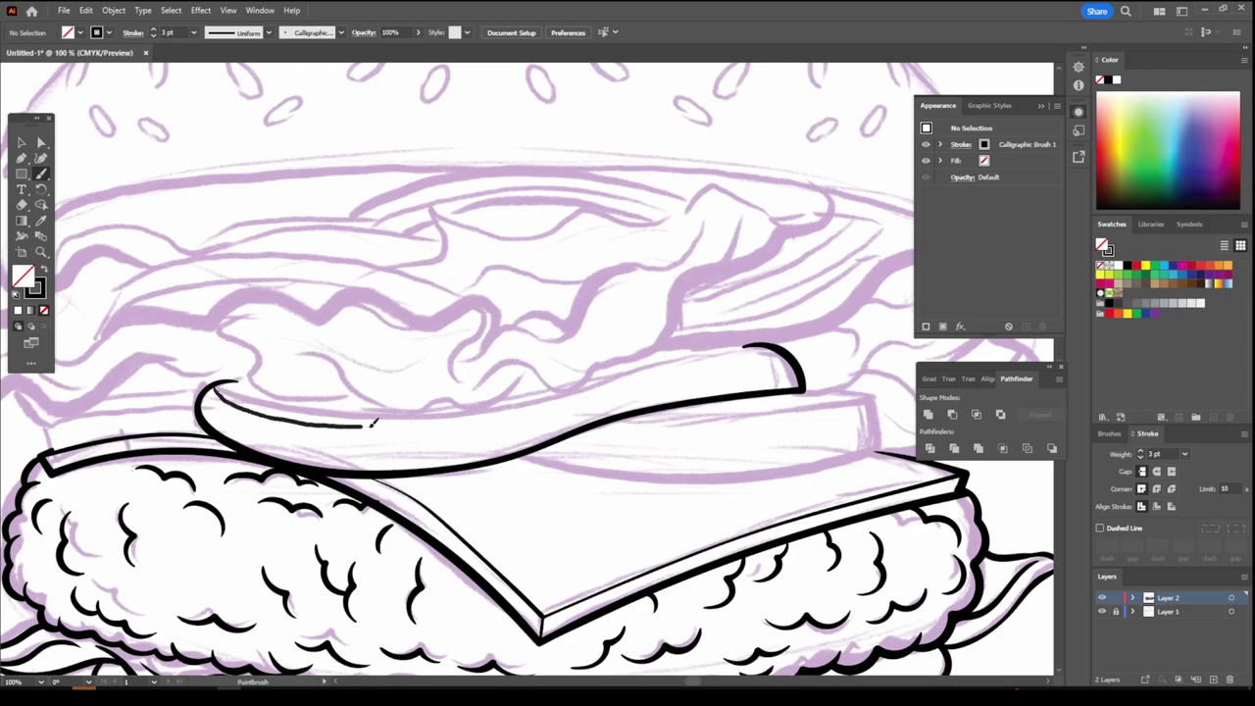
Draw the tomato slice's underside and close its outline on the right
scroll(826, 471, up, 2)
mouse_move(240, 418)
mouse_down()
mouse_move(504, 411)
mouse_move(792, 265)
mouse_move(838, 270)
mouse_up()
mouse_move(35, 487)
mouse_down()
mouse_move(769, 481)
mouse_move(659, 372)
mouse_up()
key(ctrl+0)
scroll(691, 473, up, 5)
scroll(697, 474, up, 2)
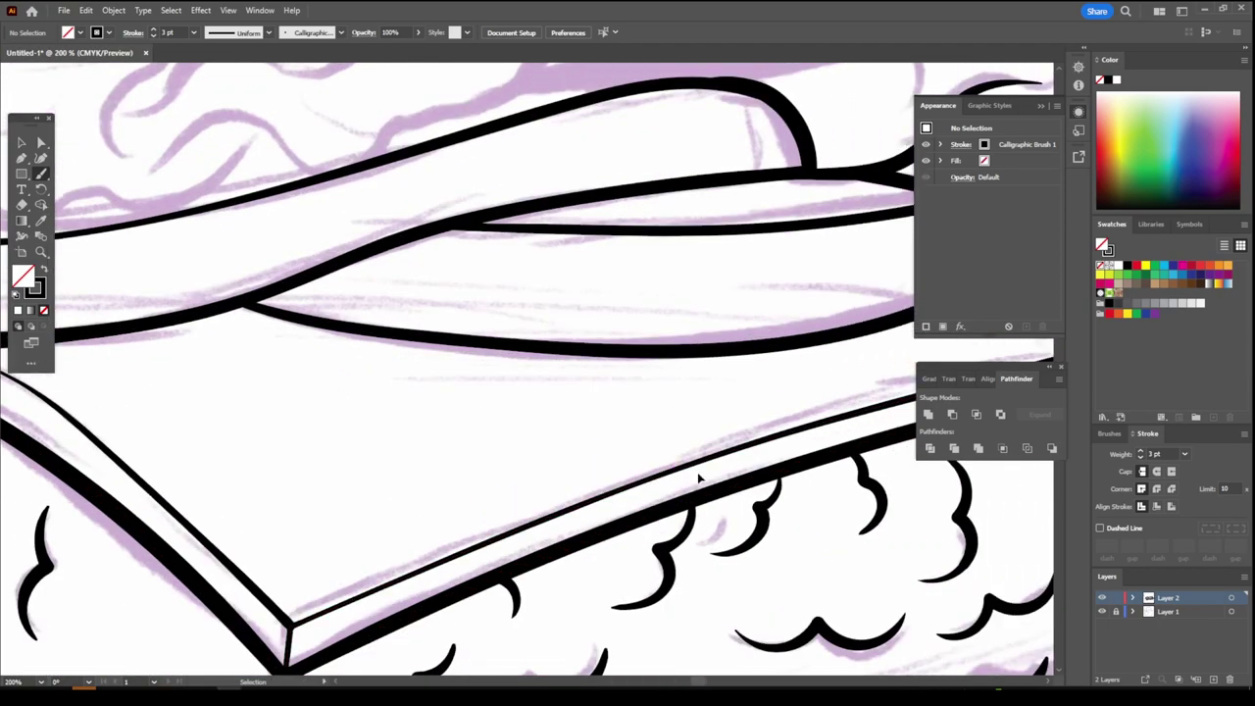
scroll(768, 380, up, 1)
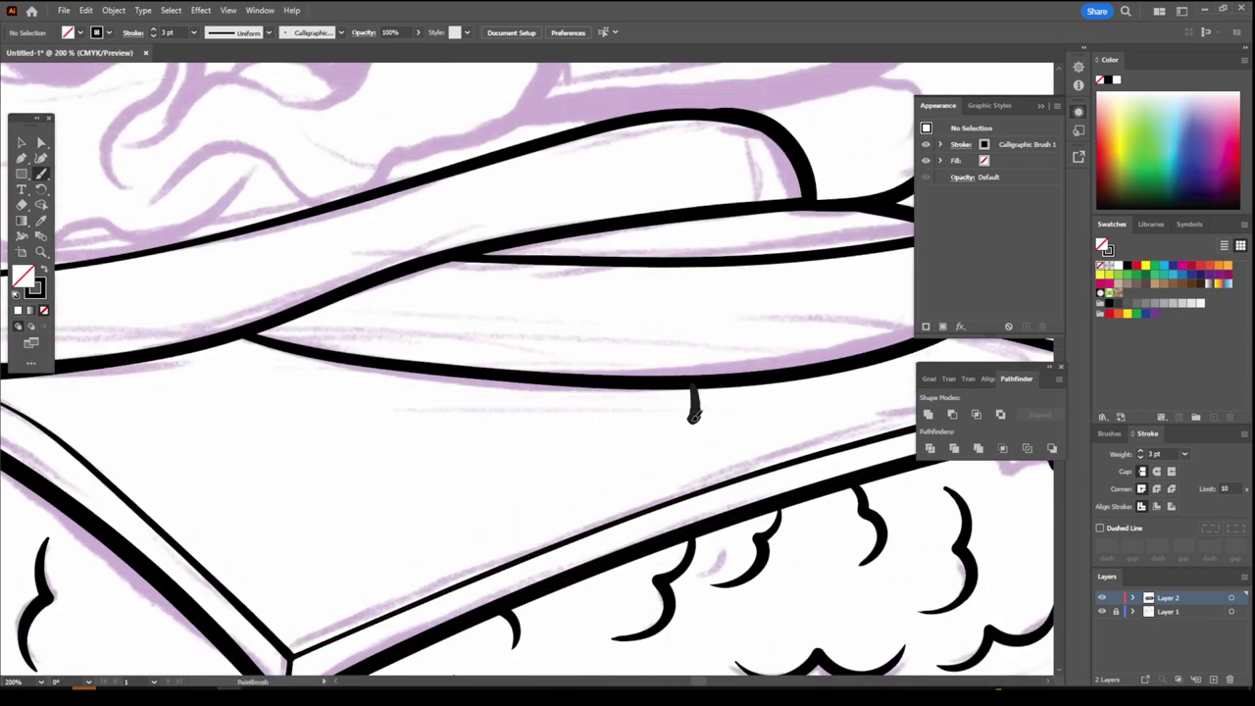
Draw the wavy pickle edge beneath the tomato and beside its right end
drag(453, 468, 204, 451)
key(ctrl+0)
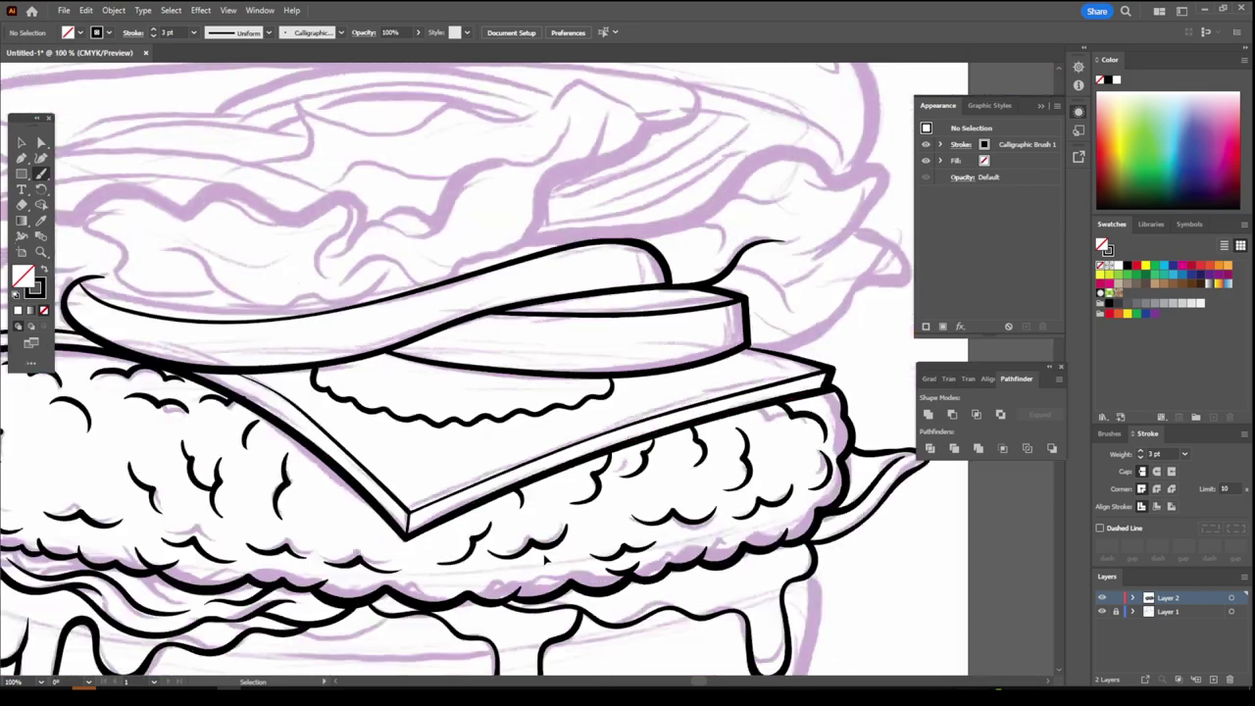
scroll(553, 545, up, 5)
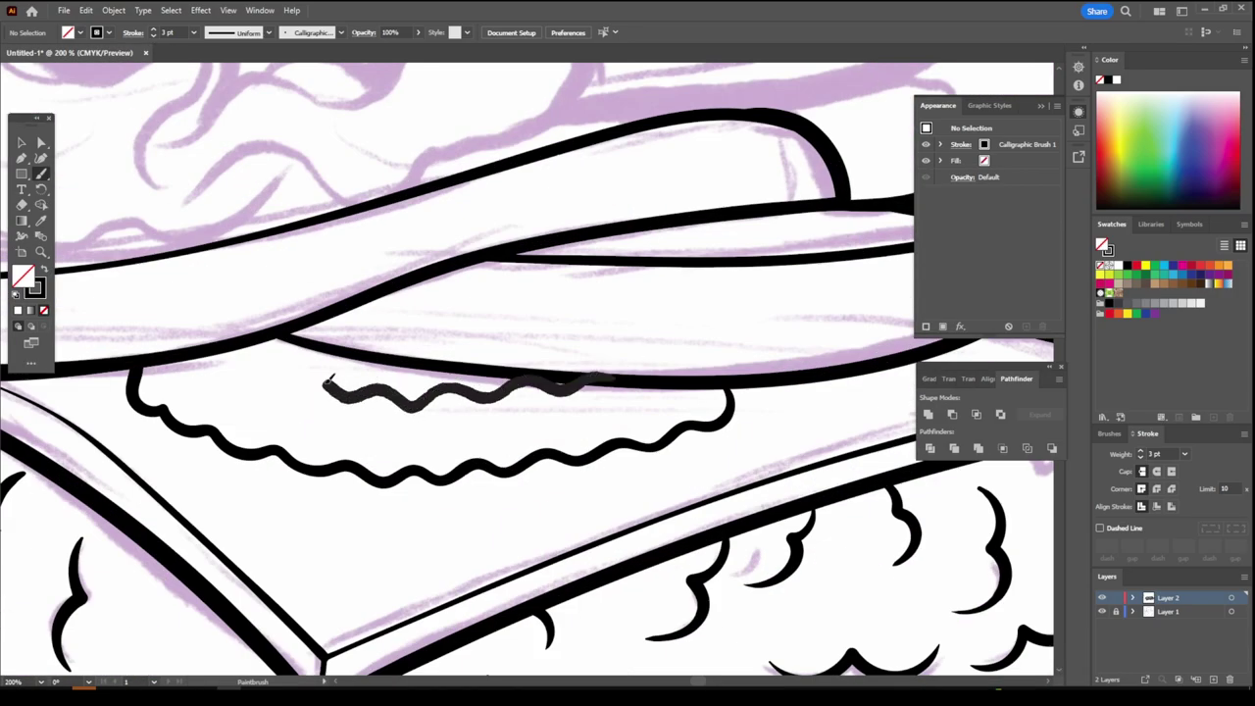
drag(192, 351, 186, 355)
key(ctrl+0)
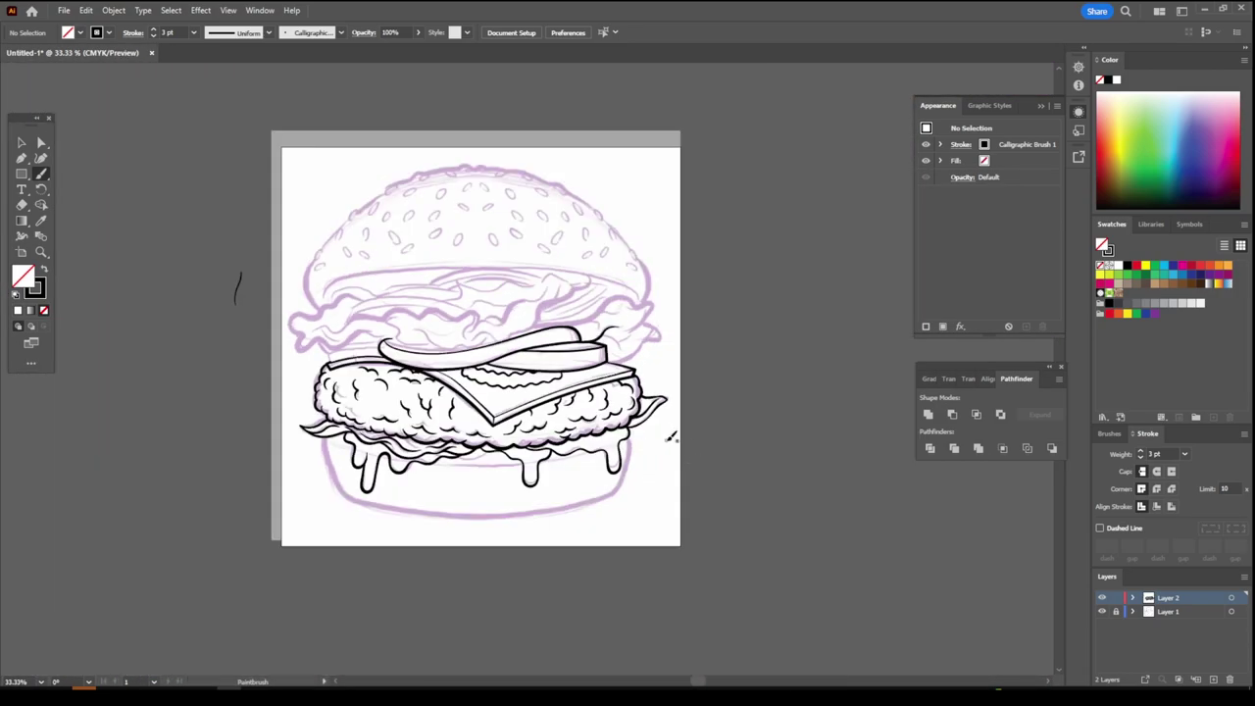
scroll(671, 436, up, 5)
drag(415, 381, 412, 384)
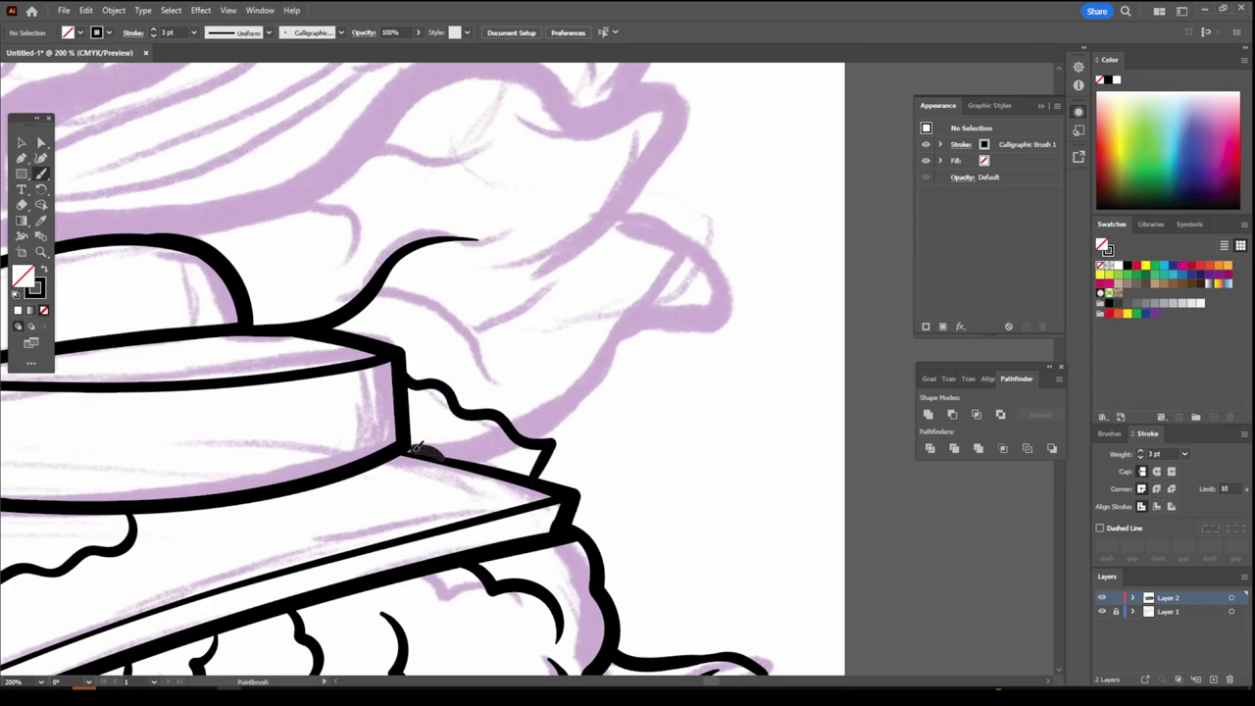
key(ctrl+0)
scroll(236, 491, up, 4)
scroll(235, 491, up, 2)
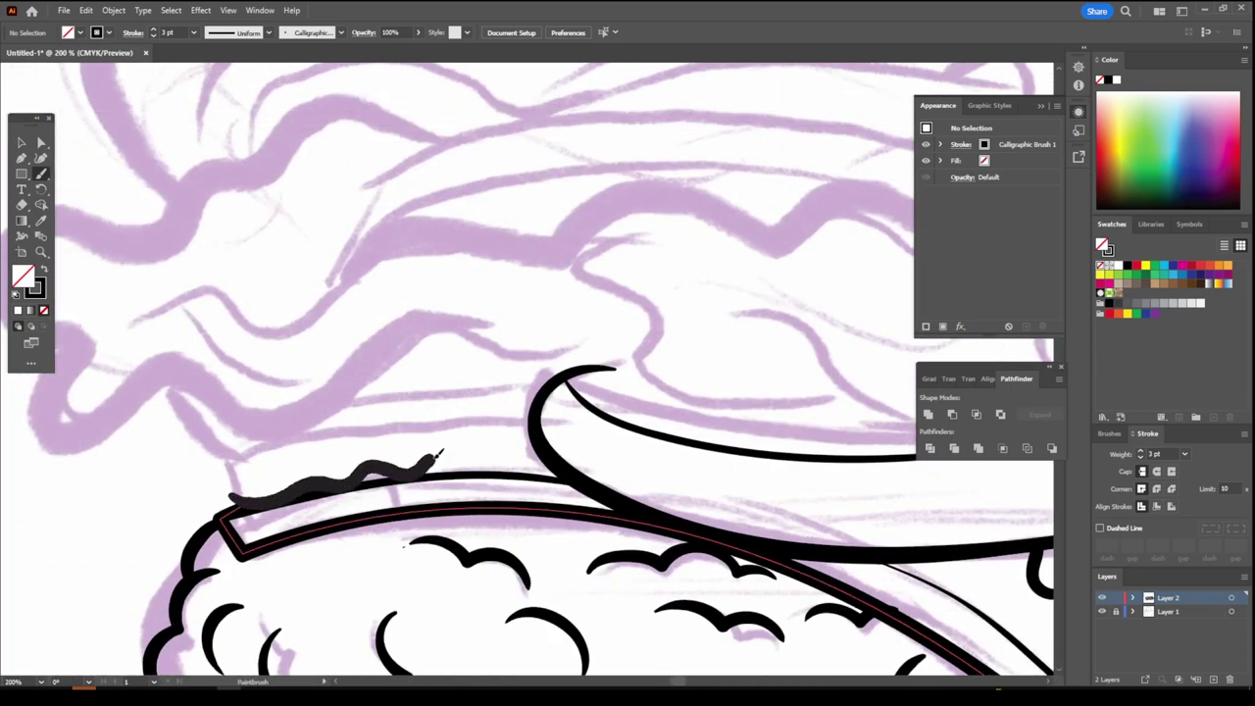
Draw a wavy lettuce edge above the patty's left, extending it to the tomato
drag(438, 454, 539, 449)
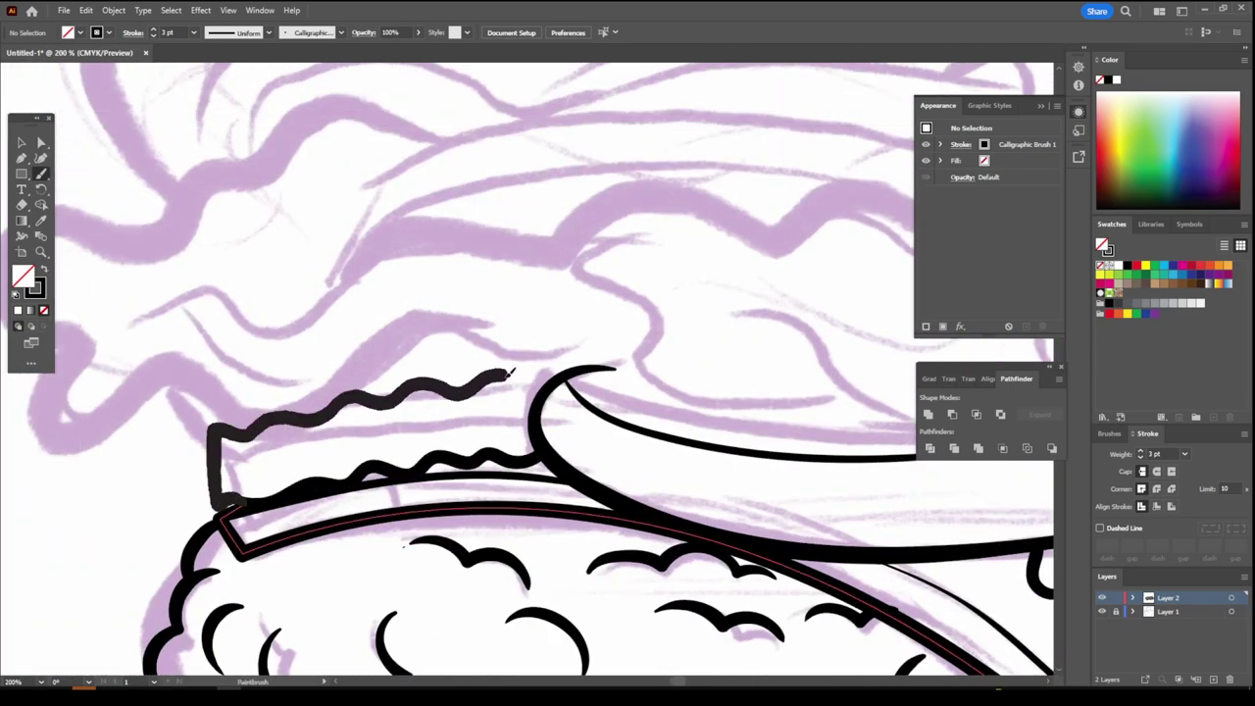
drag(509, 373, 560, 371)
key(ctrl+0)
scroll(289, 579, up, 1)
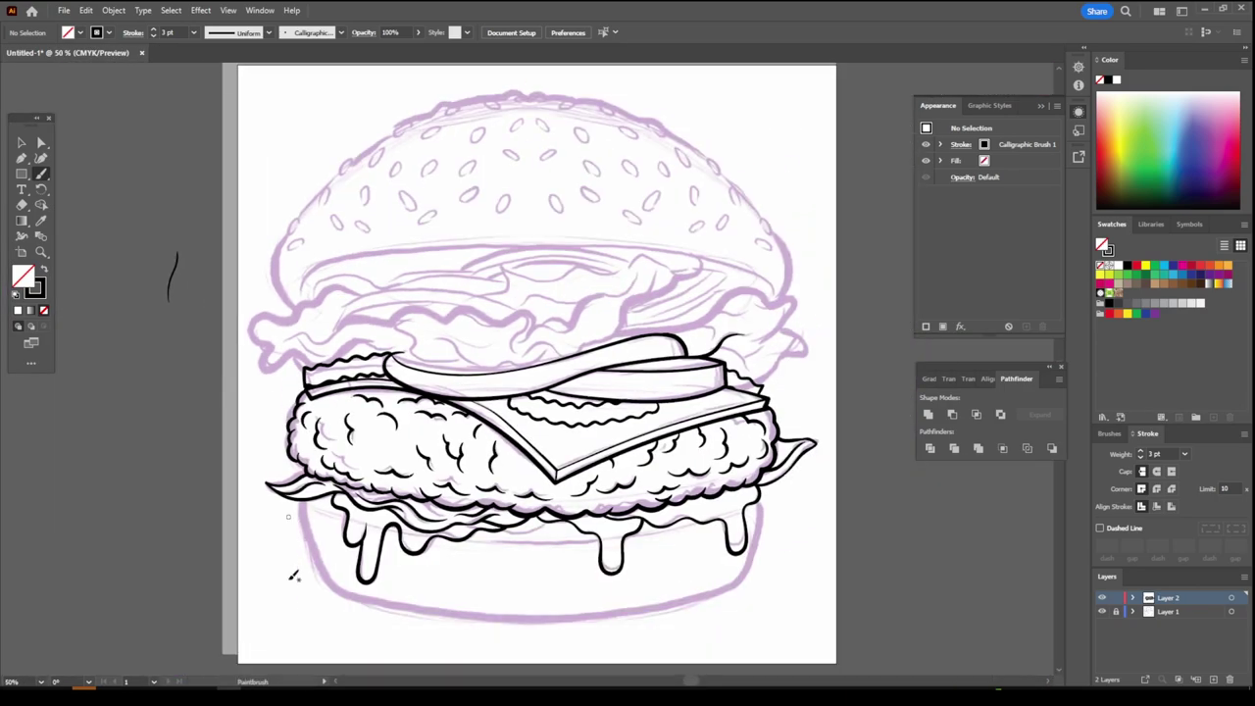
scroll(290, 569, up, 3)
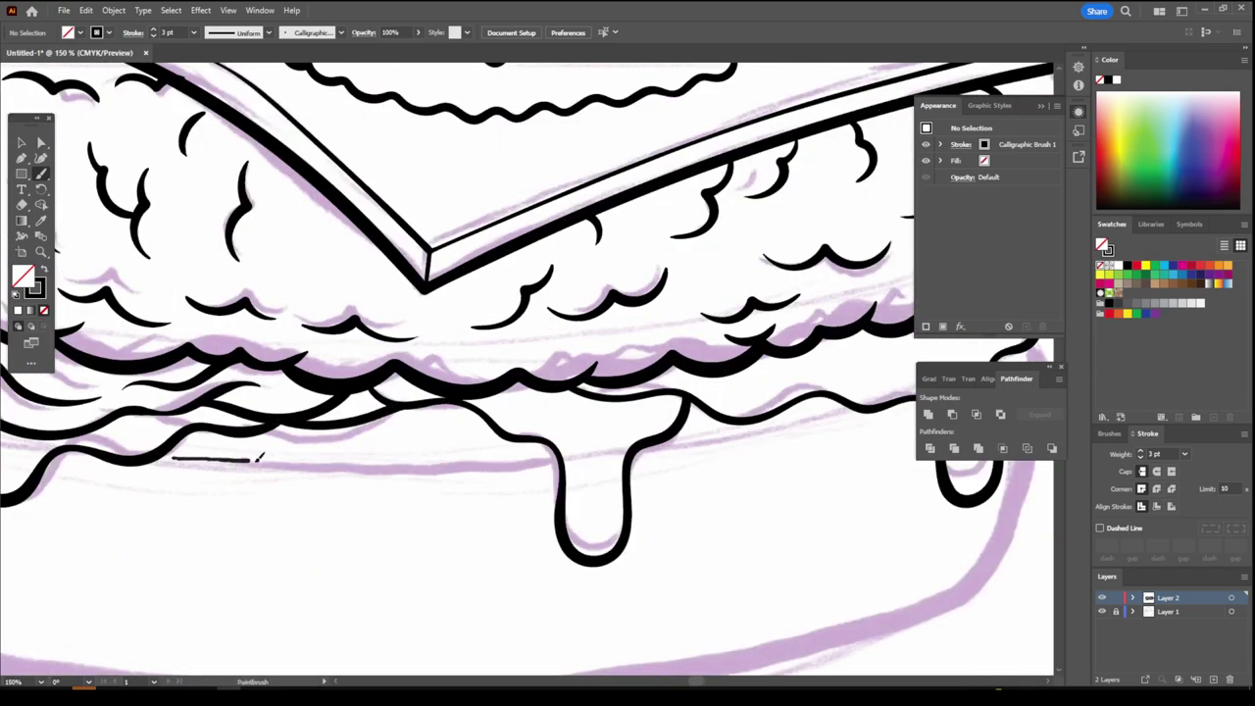
Outline the cheese drips hanging below the patty
drag(259, 456, 560, 449)
scroll(664, 526, up, 2)
drag(867, 485, 870, 484)
key(ctrl+0)
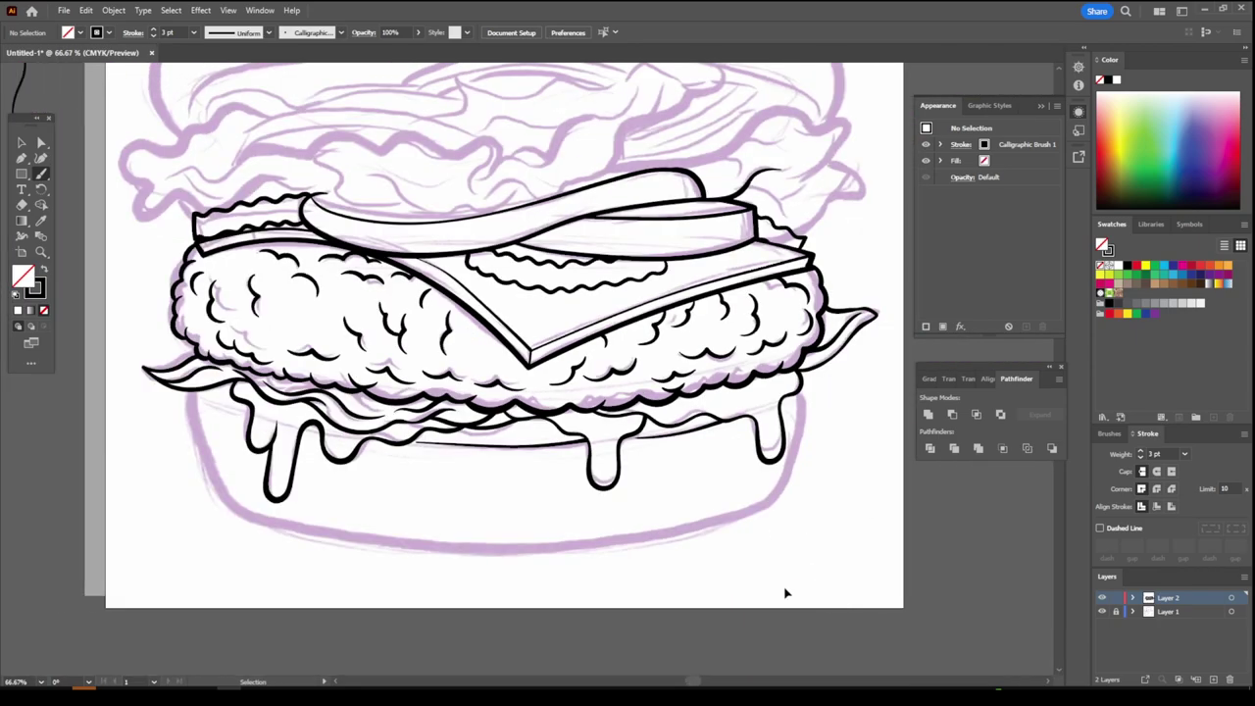
Trace the bottom bun's outline, including its right side beside the drip
scroll(787, 591, up, 3)
mouse_move(67, 387)
mouse_down()
mouse_move(123, 534)
mouse_move(771, 598)
mouse_move(965, 469)
mouse_up()
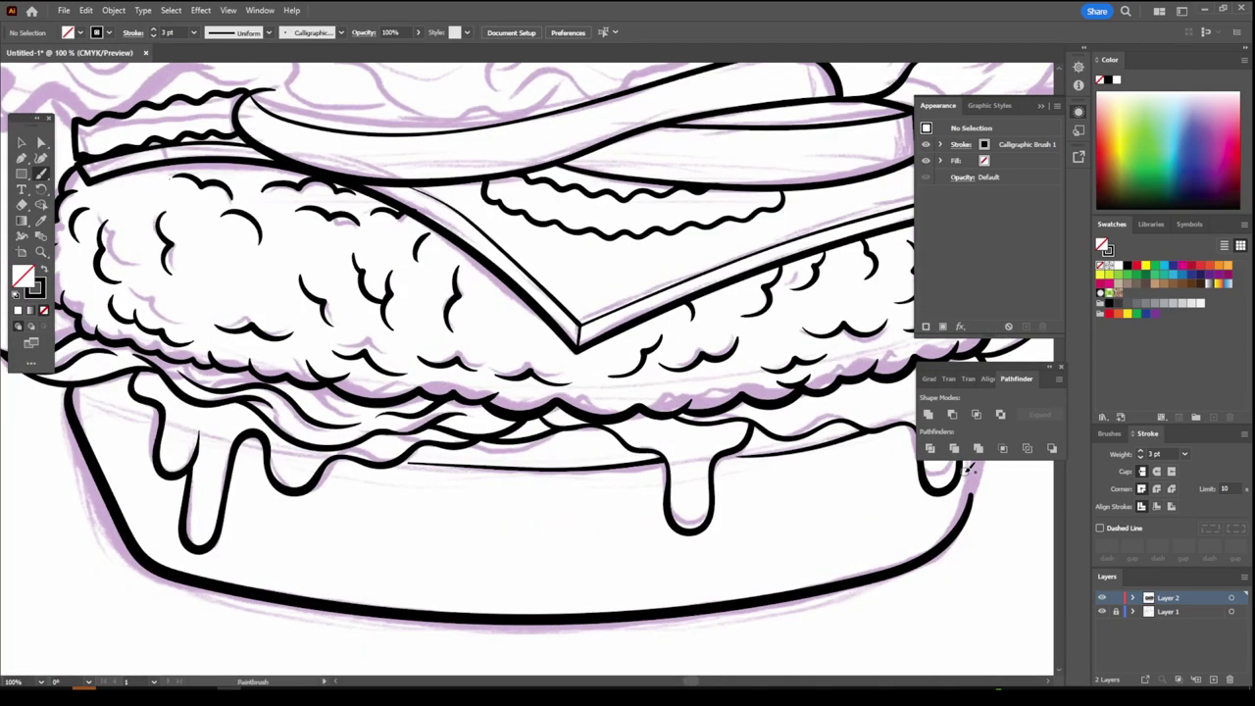
scroll(965, 468, up, 3)
mouse_move(717, 294)
mouse_down()
mouse_move(702, 459)
mouse_move(491, 663)
mouse_up()
Draw a wavy lettuce edge along the tomato top with a curving frond at right
key(ctrl+0)
scroll(533, 631, up, 2)
scroll(110, 431, up, 2)
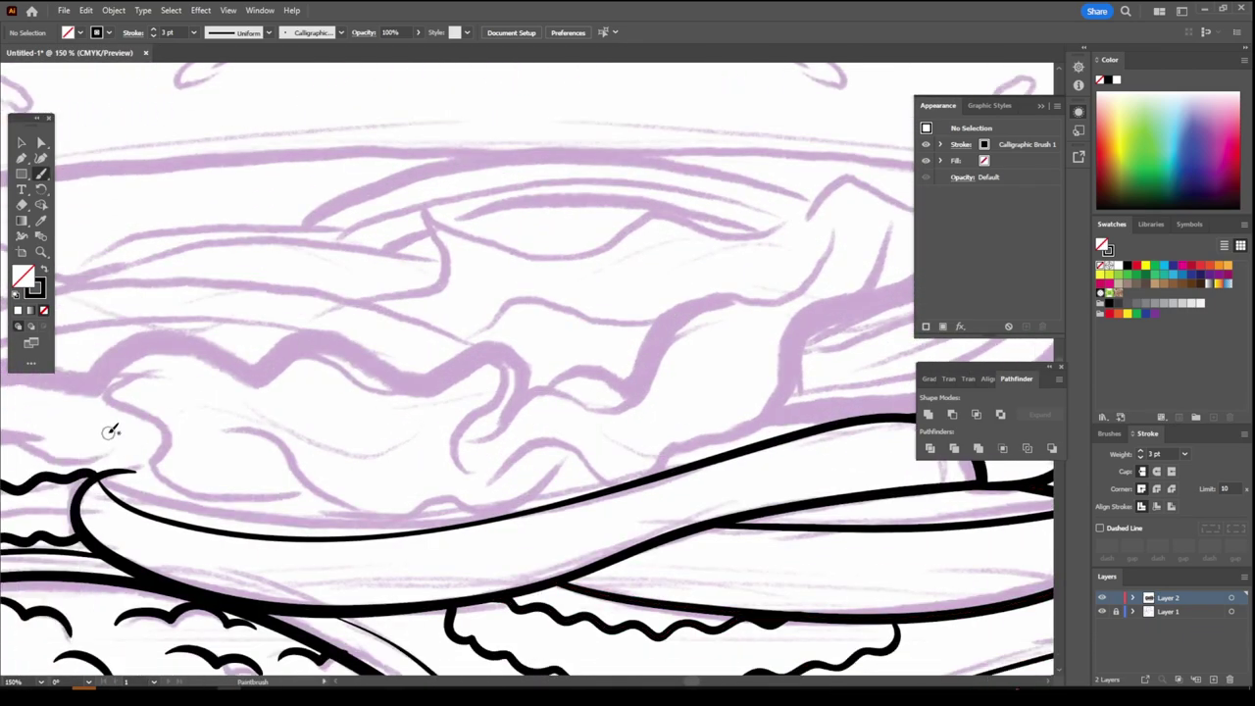
drag(263, 517, 285, 518)
drag(212, 429, 592, 467)
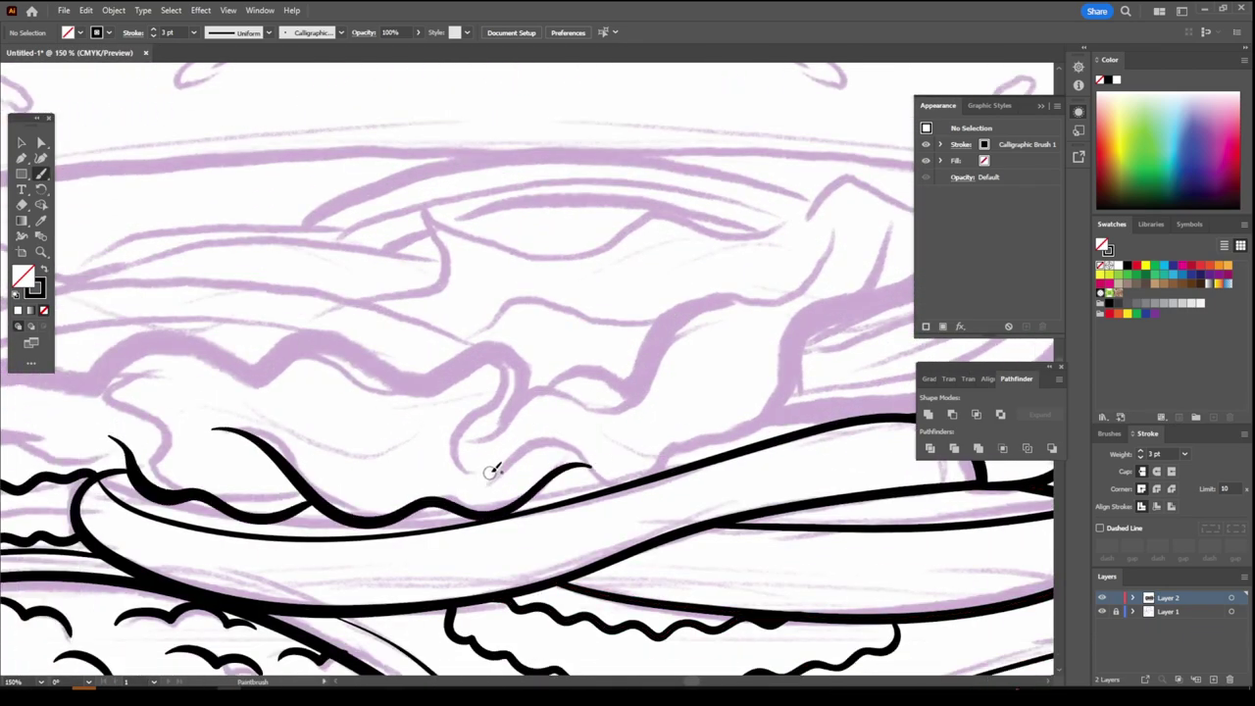
drag(702, 386, 690, 441)
drag(865, 296, 867, 294)
scroll(853, 333, down, 3)
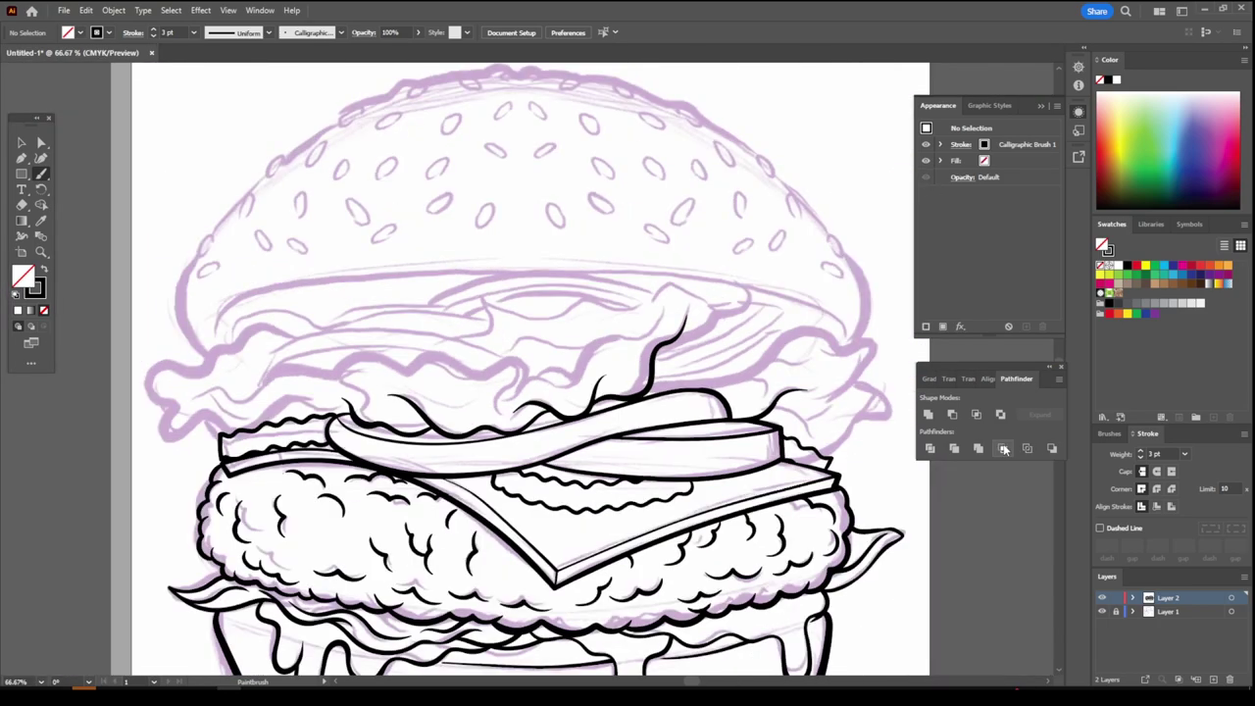
scroll(833, 392, up, 3)
scroll(832, 392, up, 2)
Outline the long slanted lettuce band and the tapered lettuce edges behind it
drag(220, 528, 586, 377)
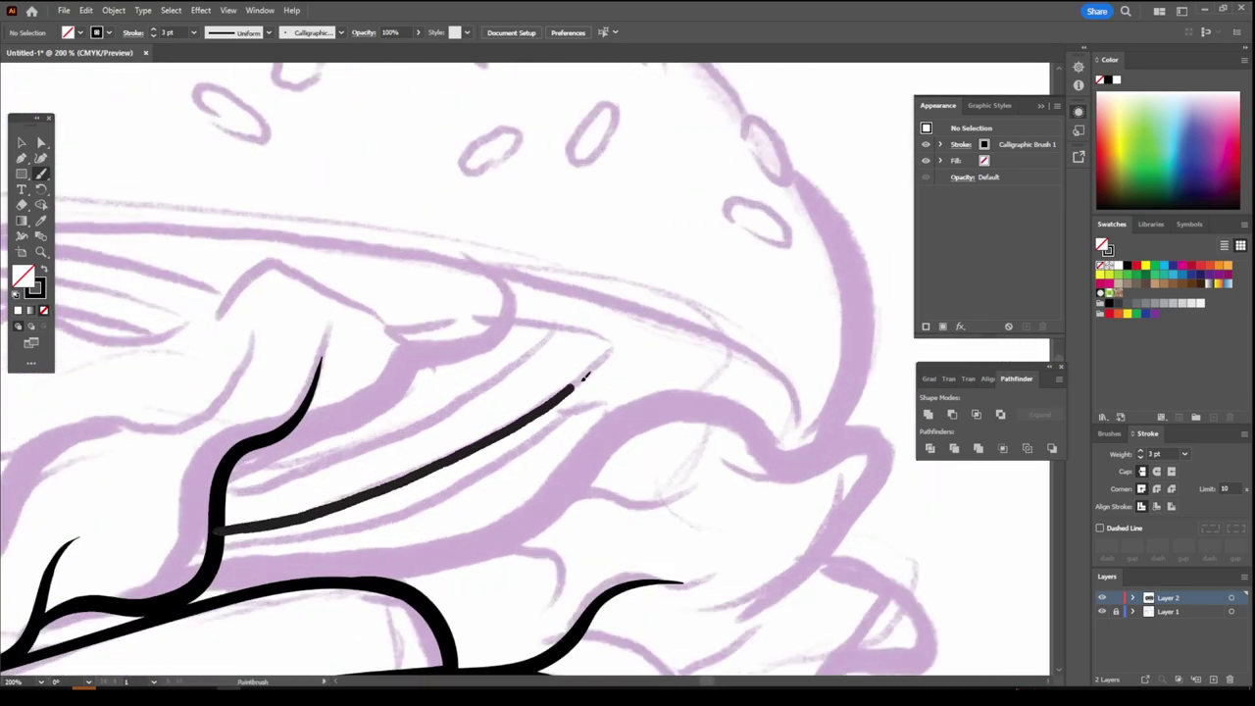
drag(509, 379, 225, 530)
drag(228, 482, 399, 328)
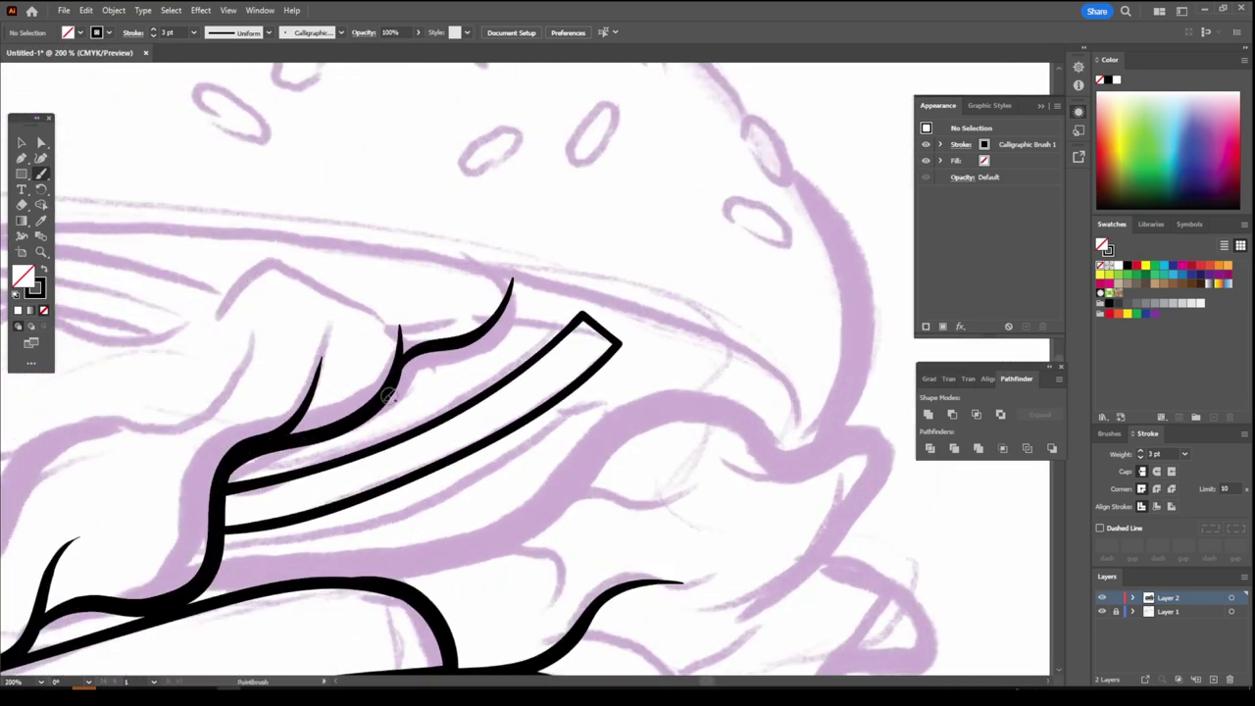
drag(280, 443, 484, 359)
drag(617, 338, 620, 339)
scroll(221, 511, down, 1)
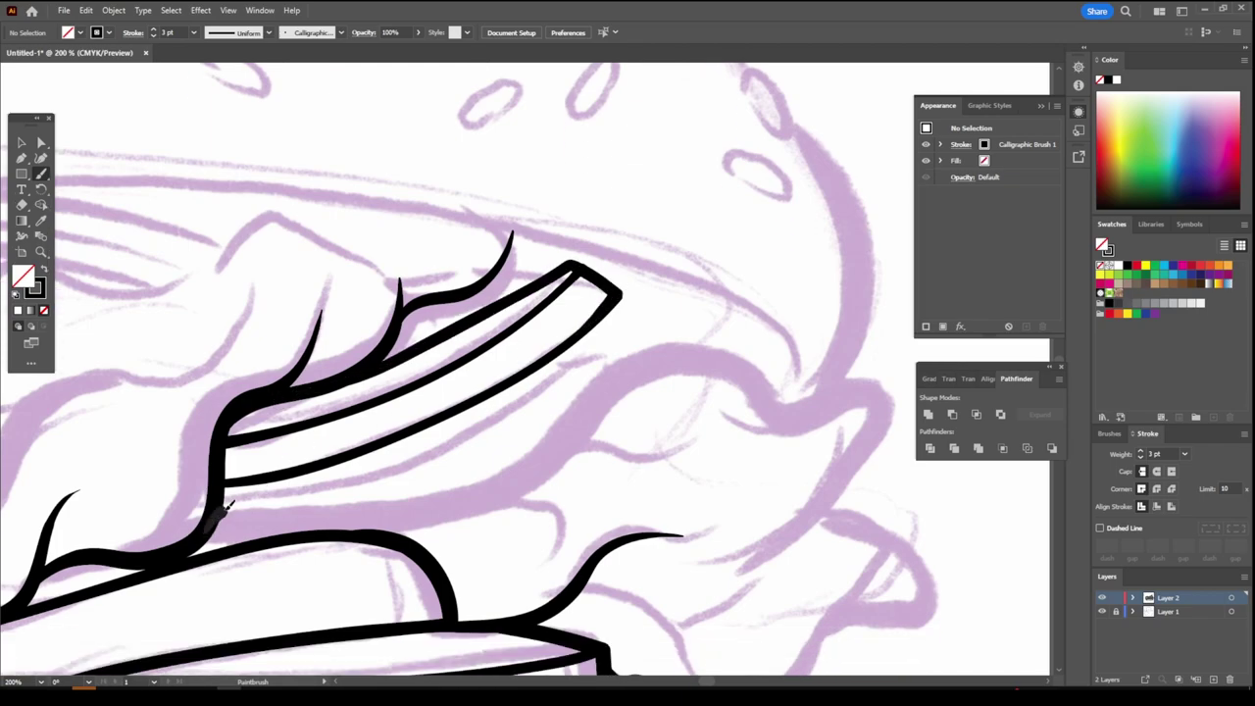
Add more lettuce edge strokes and outline the curled leaf on the right
drag(223, 505, 655, 461)
drag(544, 434, 789, 404)
drag(637, 437, 762, 578)
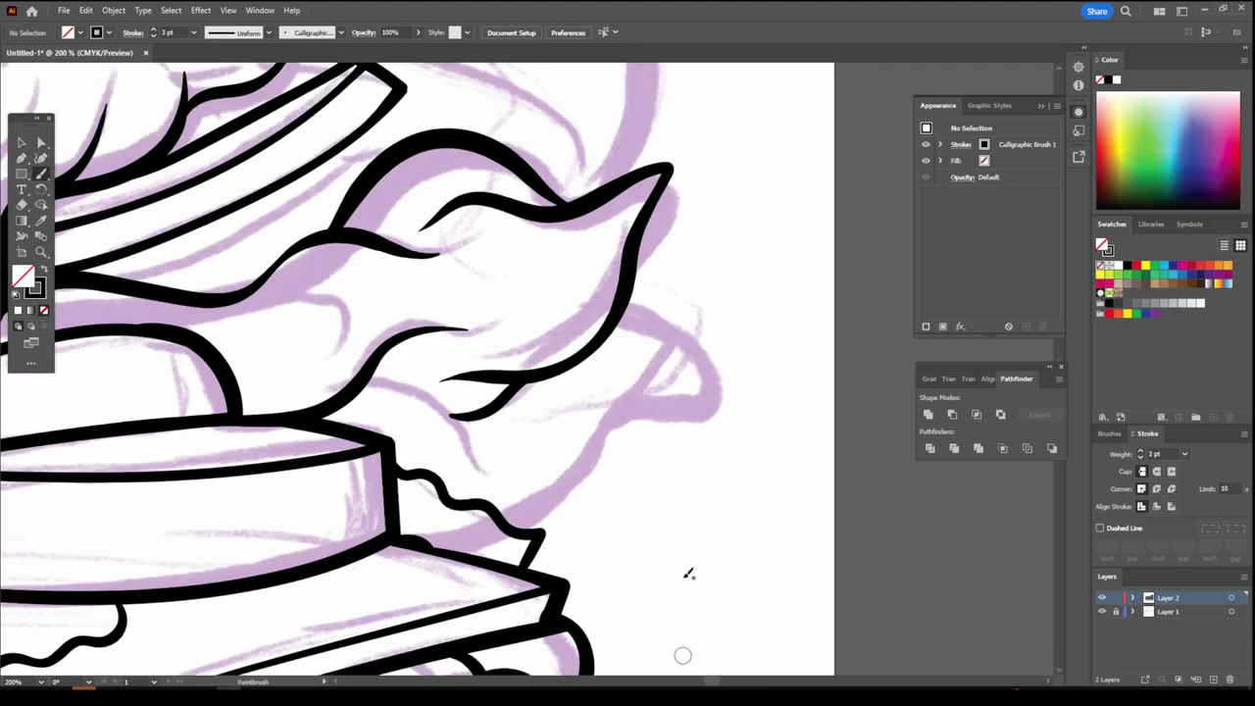
mouse_move(353, 385)
mouse_down()
mouse_move(495, 443)
mouse_move(574, 499)
mouse_up()
mouse_move(600, 416)
mouse_down()
mouse_move(686, 405)
mouse_move(647, 311)
mouse_up()
Ink the long wavy lettuce edge and the right-side lettuce strokes in black
alt+scroll(798, 440, down, 5)
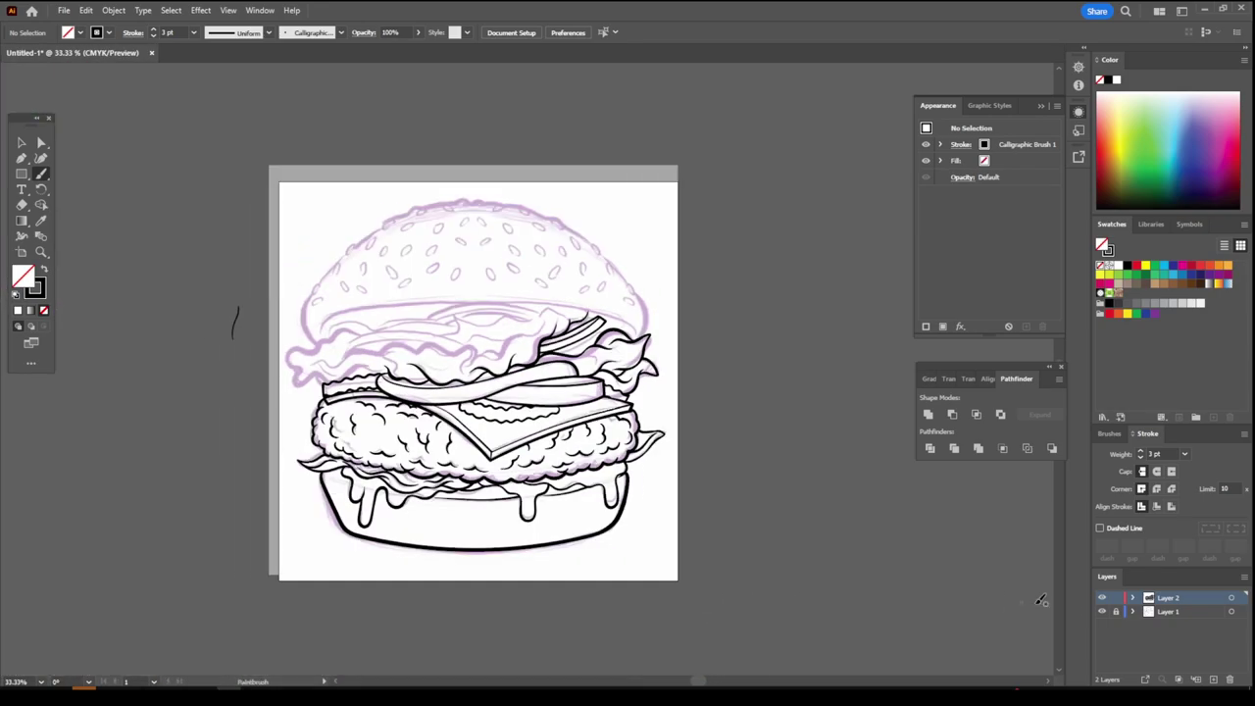
alt+scroll(316, 448, up, 4)
alt+scroll(315, 448, up, 1)
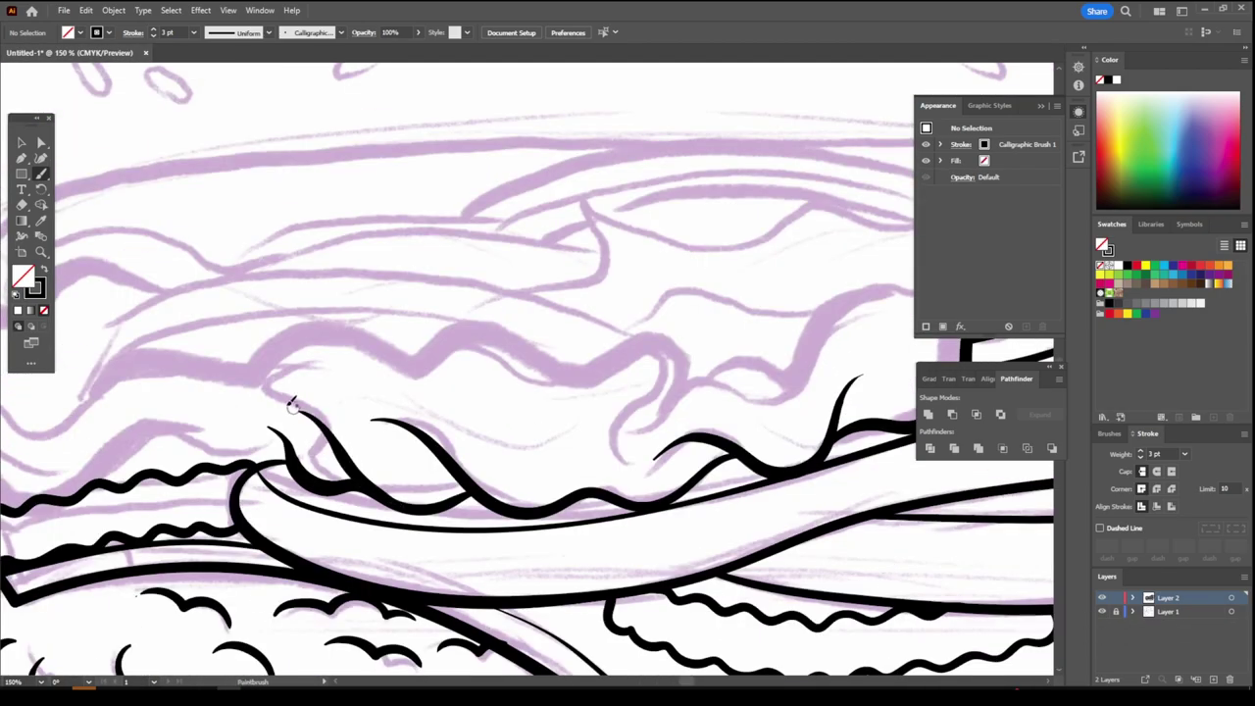
drag(360, 316, 635, 476)
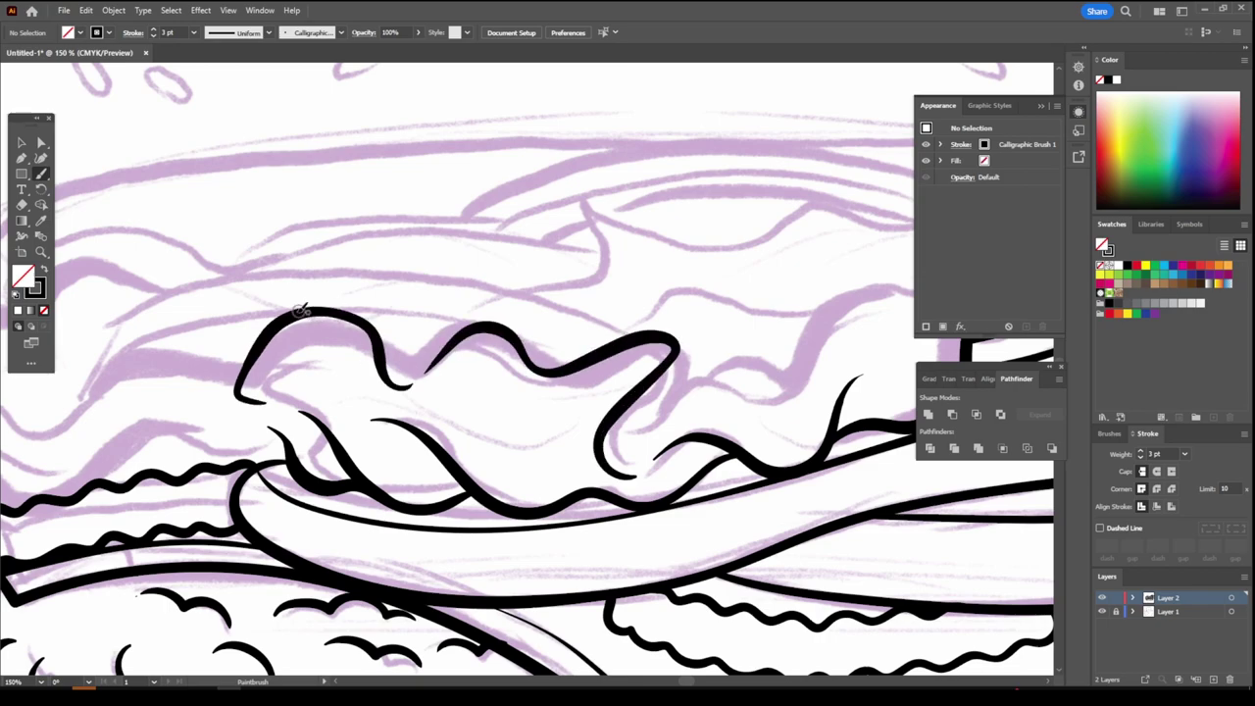
drag(462, 333, 518, 320)
drag(635, 453, 813, 362)
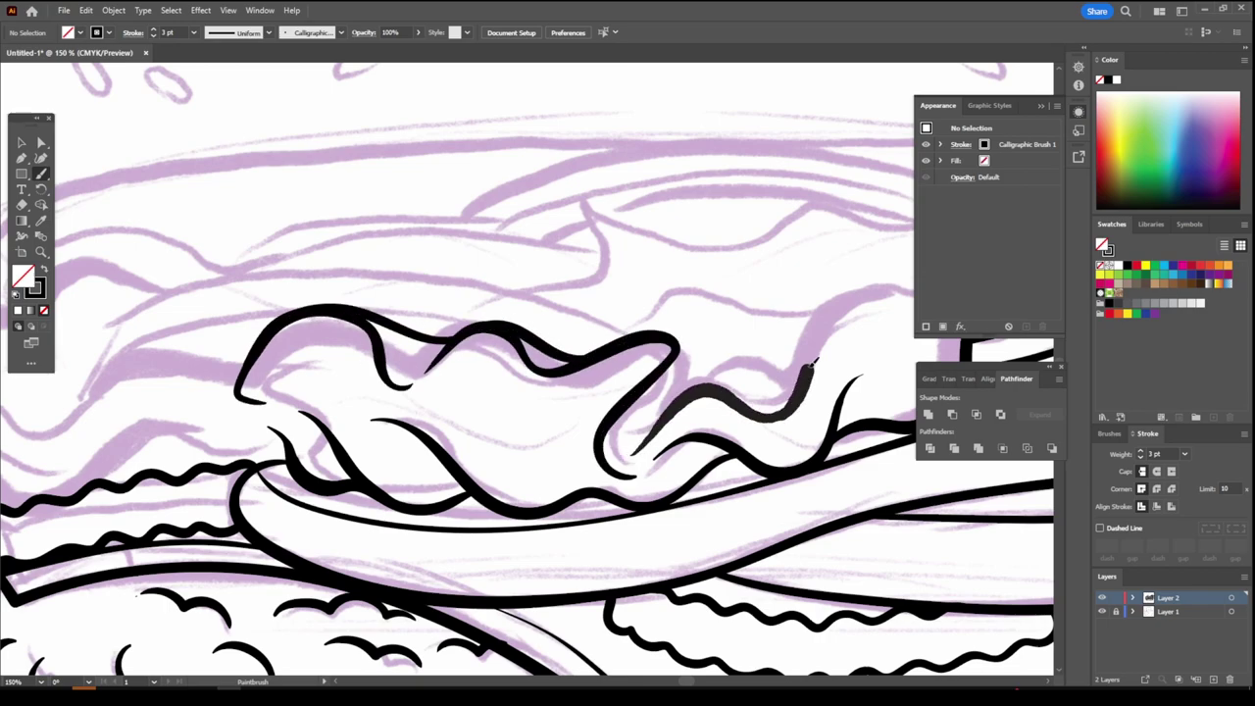
drag(657, 334, 789, 412)
alt+scroll(713, 423, down, 1)
alt+scroll(713, 423, up, 1)
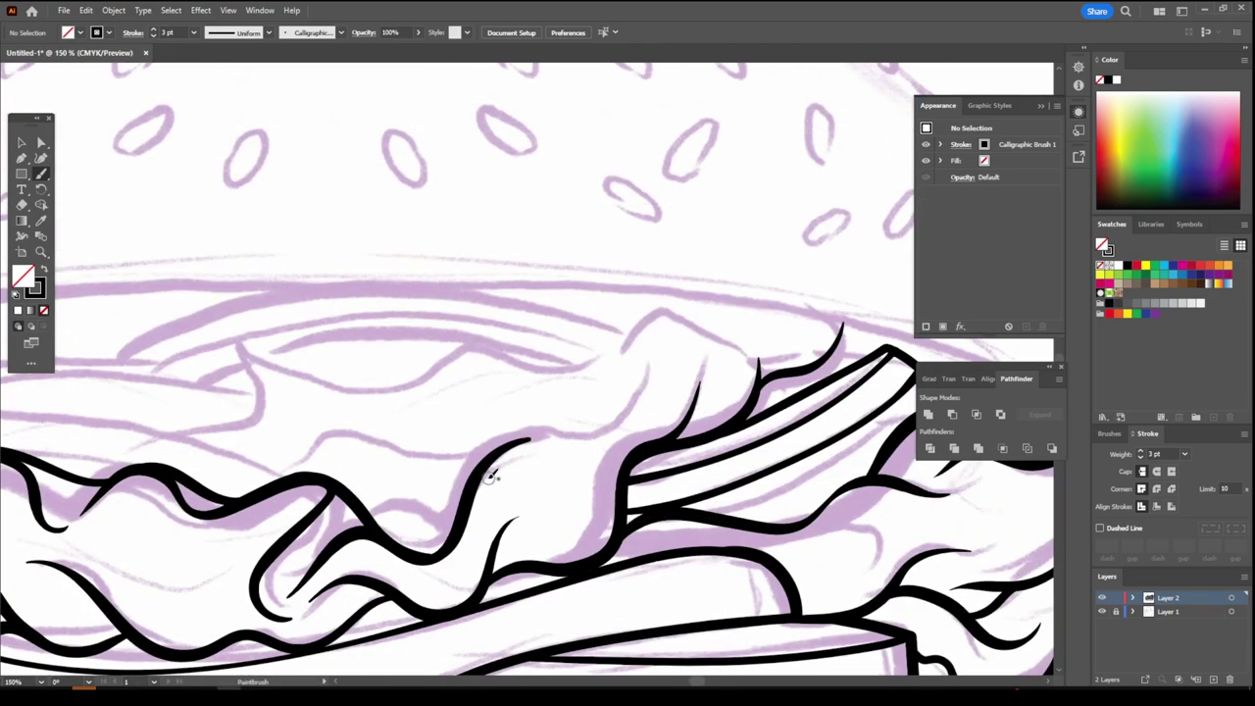
drag(600, 468, 663, 360)
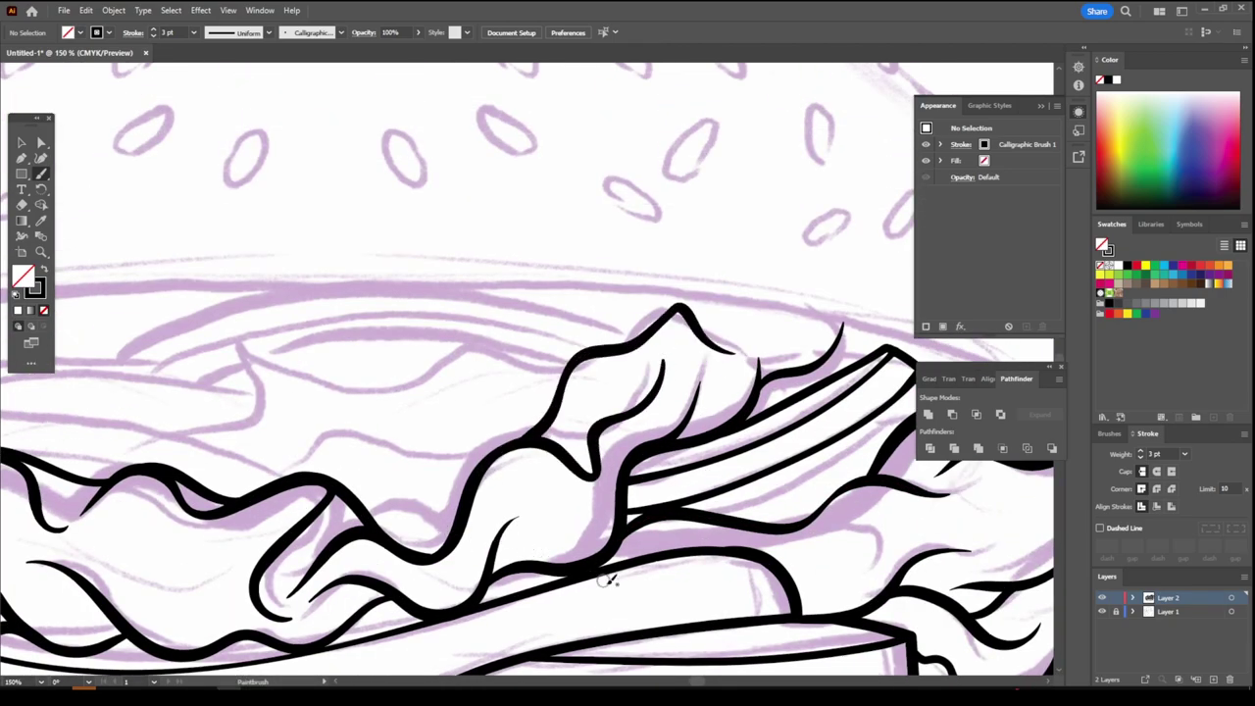
Ink the large left lettuce leaf with inner and outer waves and edge strokes
alt+scroll(608, 580, down, 1)
alt+scroll(532, 552, up, 2)
mouse_move(691, 490)
mouse_down()
mouse_move(526, 456)
mouse_move(451, 457)
mouse_up()
drag(567, 469, 474, 516)
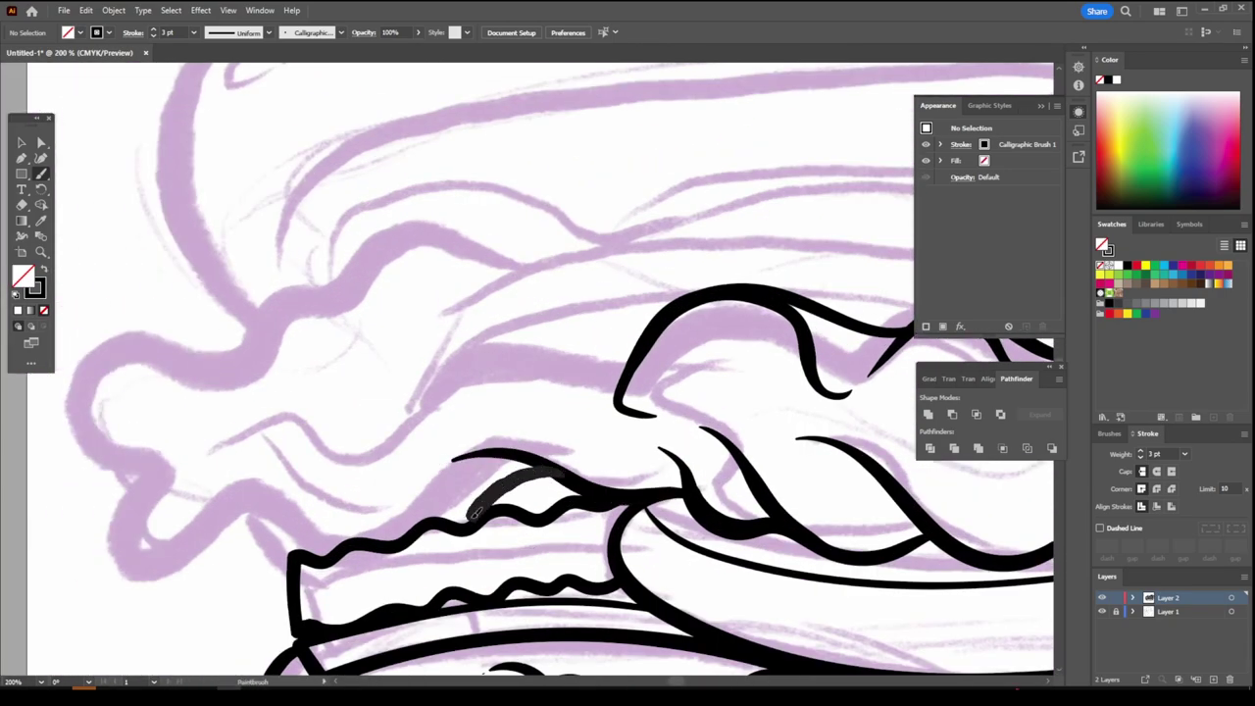
mouse_move(154, 466)
mouse_down()
mouse_move(220, 520)
mouse_move(377, 507)
mouse_up()
mouse_move(191, 495)
mouse_down()
mouse_move(490, 357)
mouse_move(628, 372)
mouse_up()
mouse_move(130, 504)
mouse_down()
mouse_move(77, 397)
mouse_move(129, 354)
mouse_move(392, 264)
mouse_move(534, 284)
mouse_up()
drag(388, 433, 642, 273)
drag(625, 404, 745, 287)
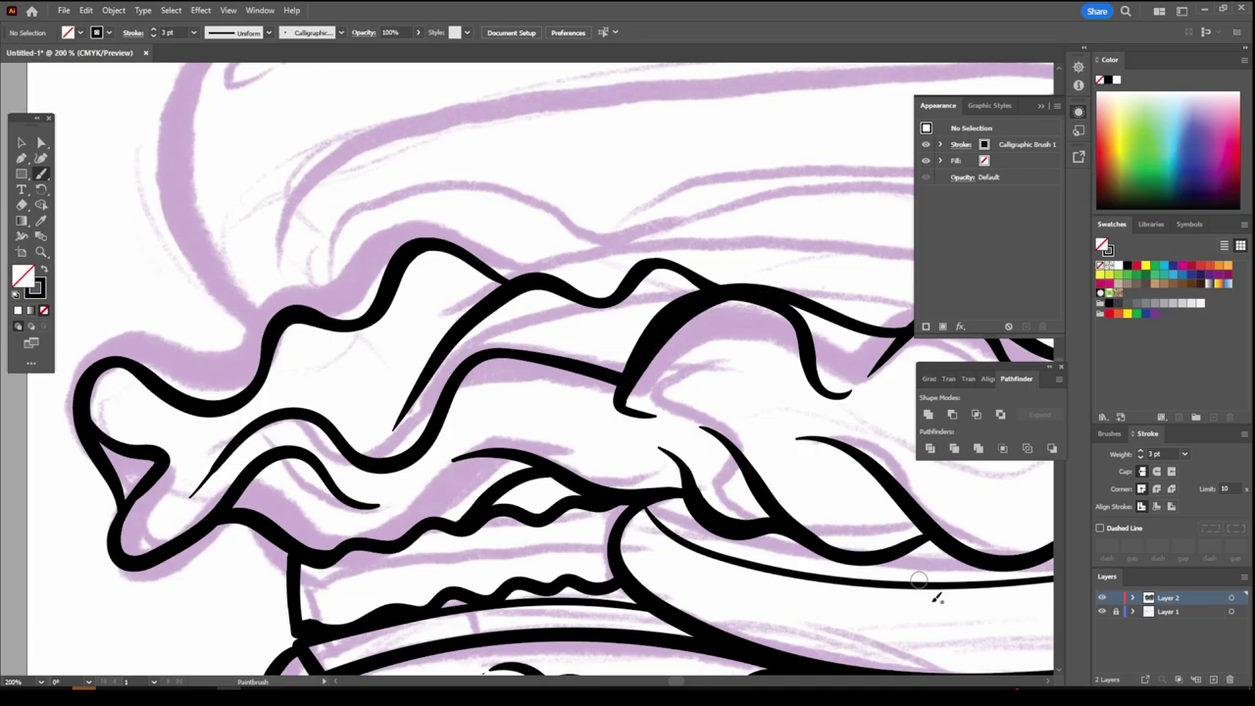
Add more wavy lettuce outlines and a long arching lettuce edge
key(ctrl+minus)
key(ctrl+minus)
key(ctrl+minus)
key(ctrl+plus)
key(ctrl+plus)
key(ctrl+plus)
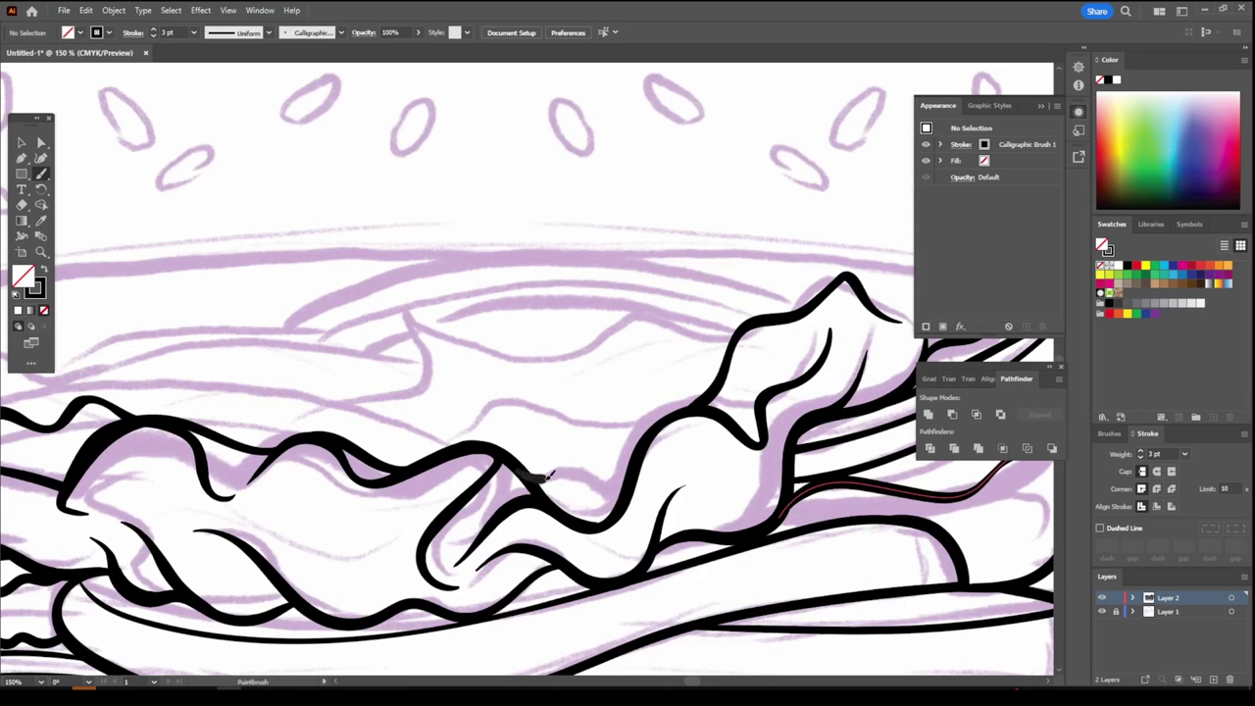
drag(371, 457, 369, 459)
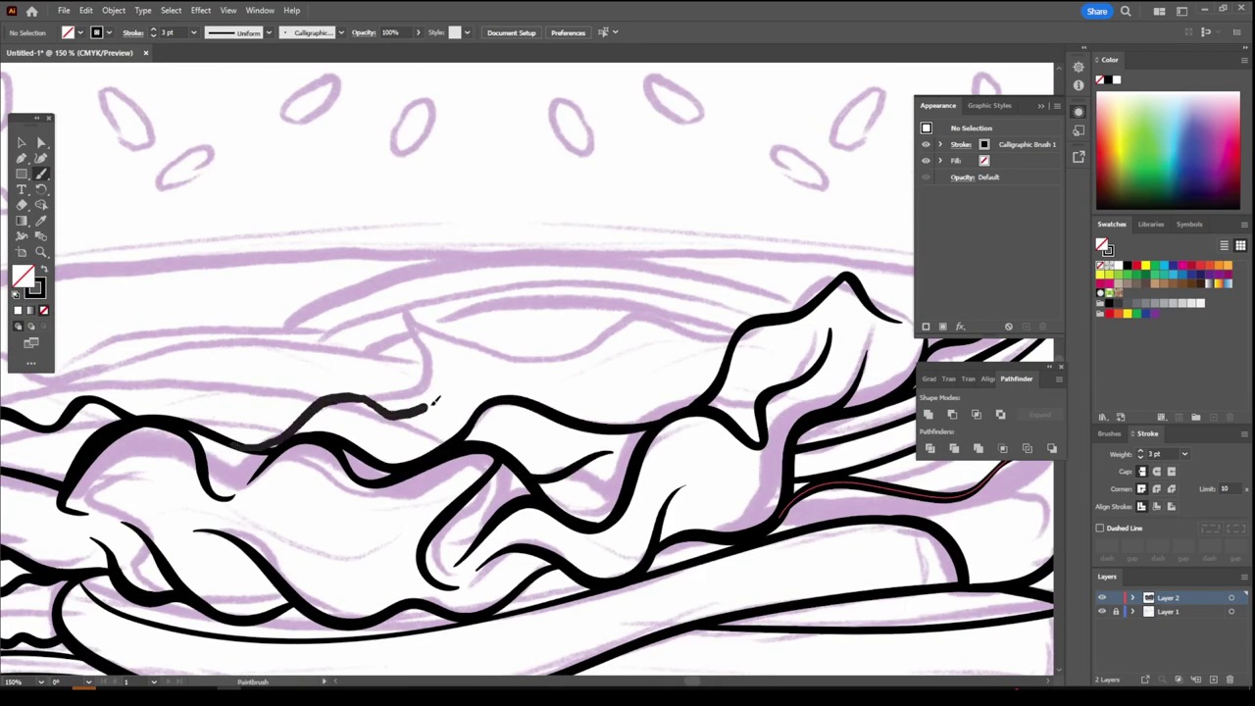
drag(441, 392, 728, 342)
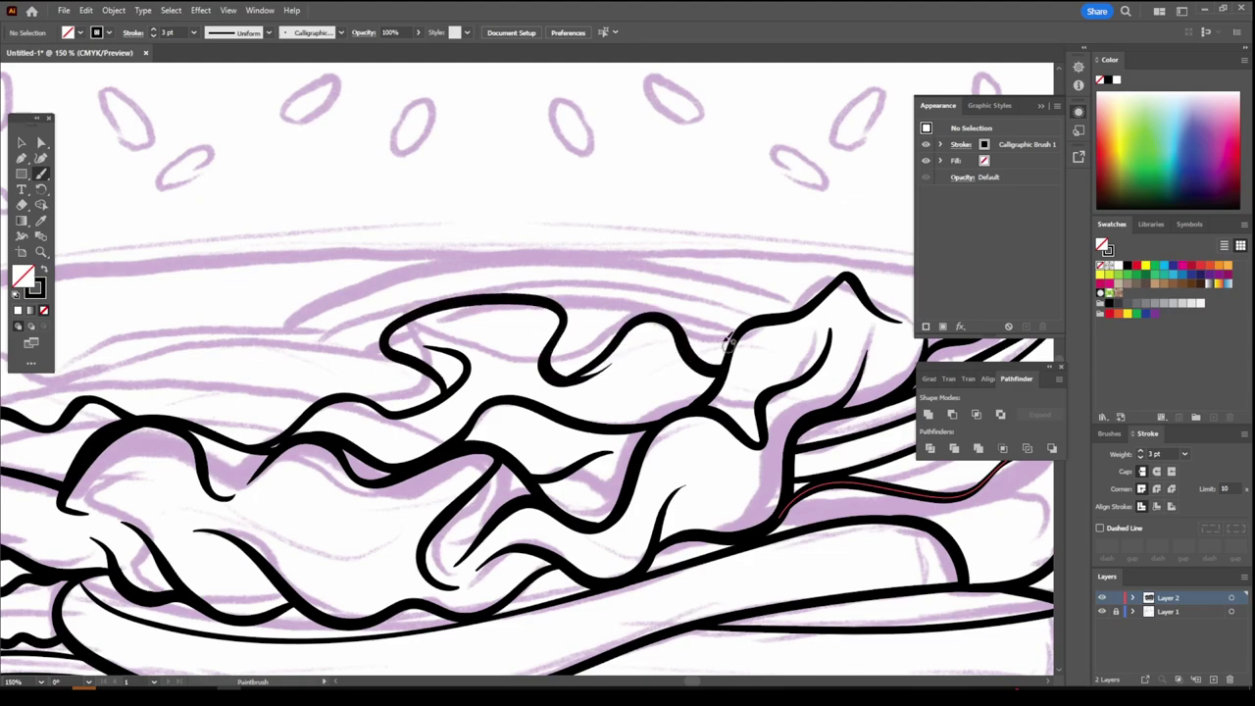
key(ctrl+0)
key(ctrl+plus)
key(ctrl+plus)
key(ctrl+plus)
key(ctrl+plus)
drag(411, 509, 607, 521)
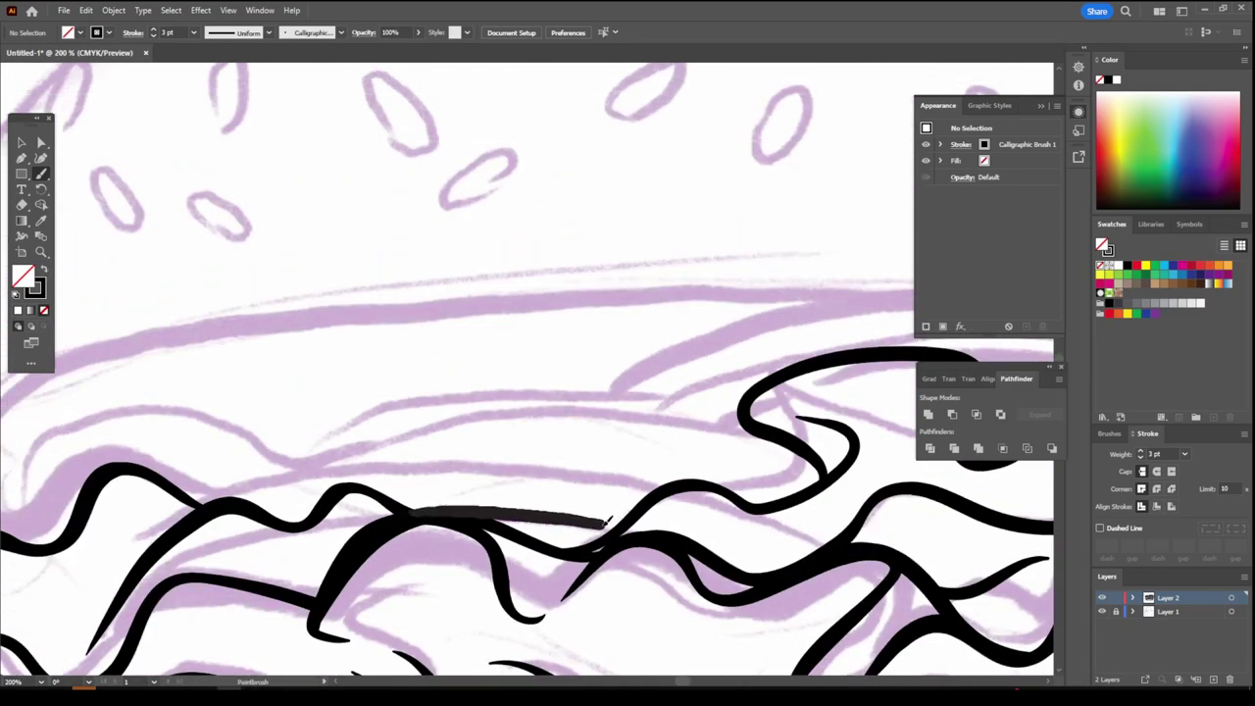
drag(201, 505, 681, 480)
Ink lines along the bun edge and an arching line over the lettuce
drag(818, 480, 407, 456)
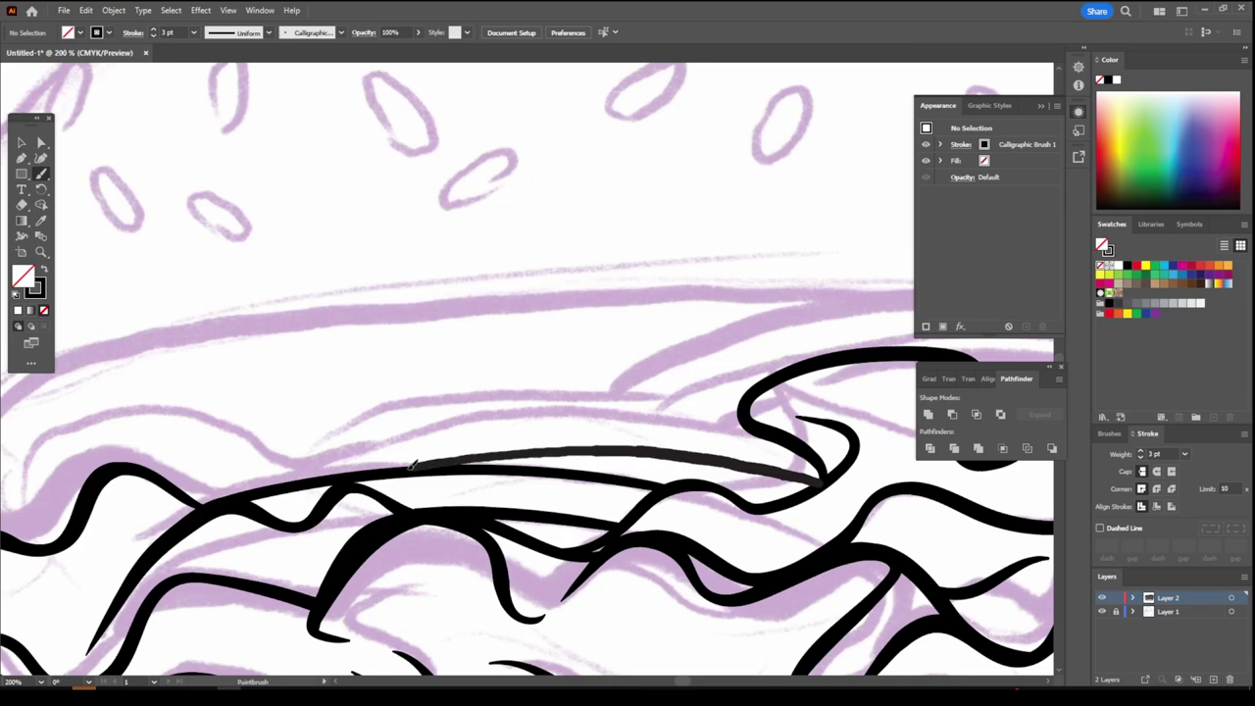
drag(279, 487, 774, 441)
key(ctrl+0)
key(ctrl+plus)
key(ctrl+plus)
key(ctrl+plus)
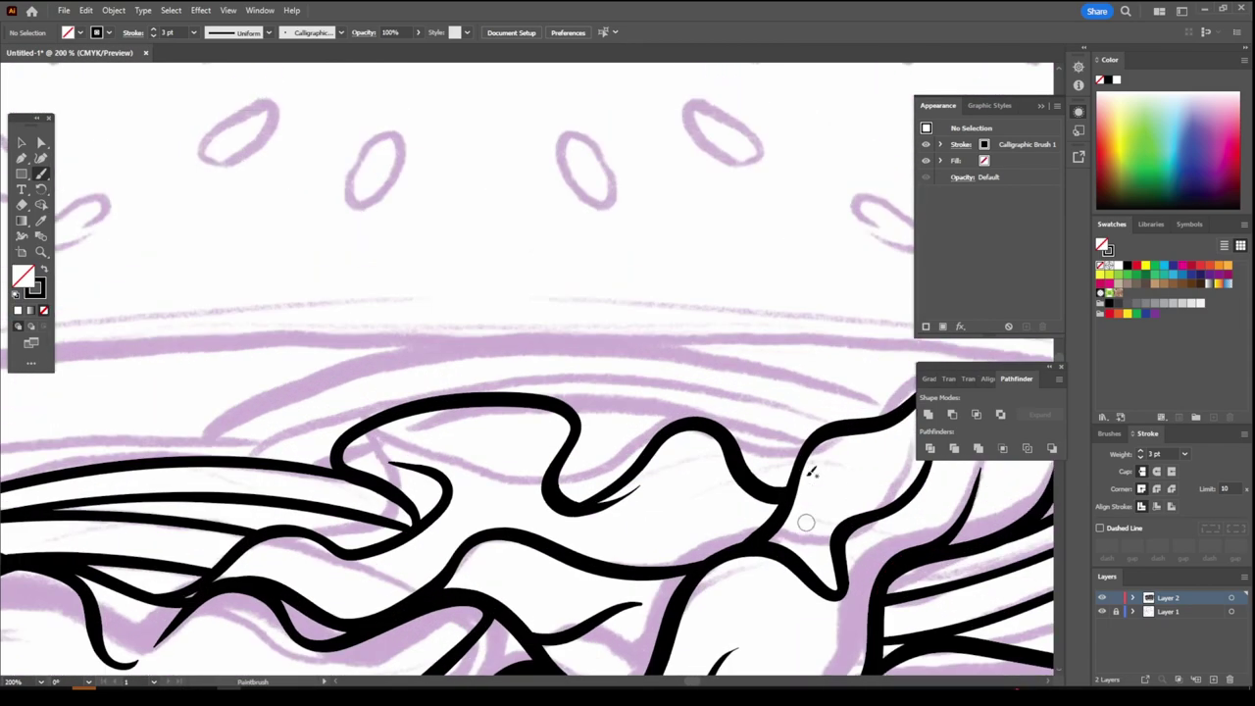
mouse_move(833, 430)
mouse_down()
mouse_move(200, 455)
mouse_move(566, 335)
mouse_move(882, 387)
mouse_up()
Draw a wavy line along the top bun's underside and over the lettuce edge
key(ctrl+minus)
key(ctrl+minus)
key(ctrl+minus)
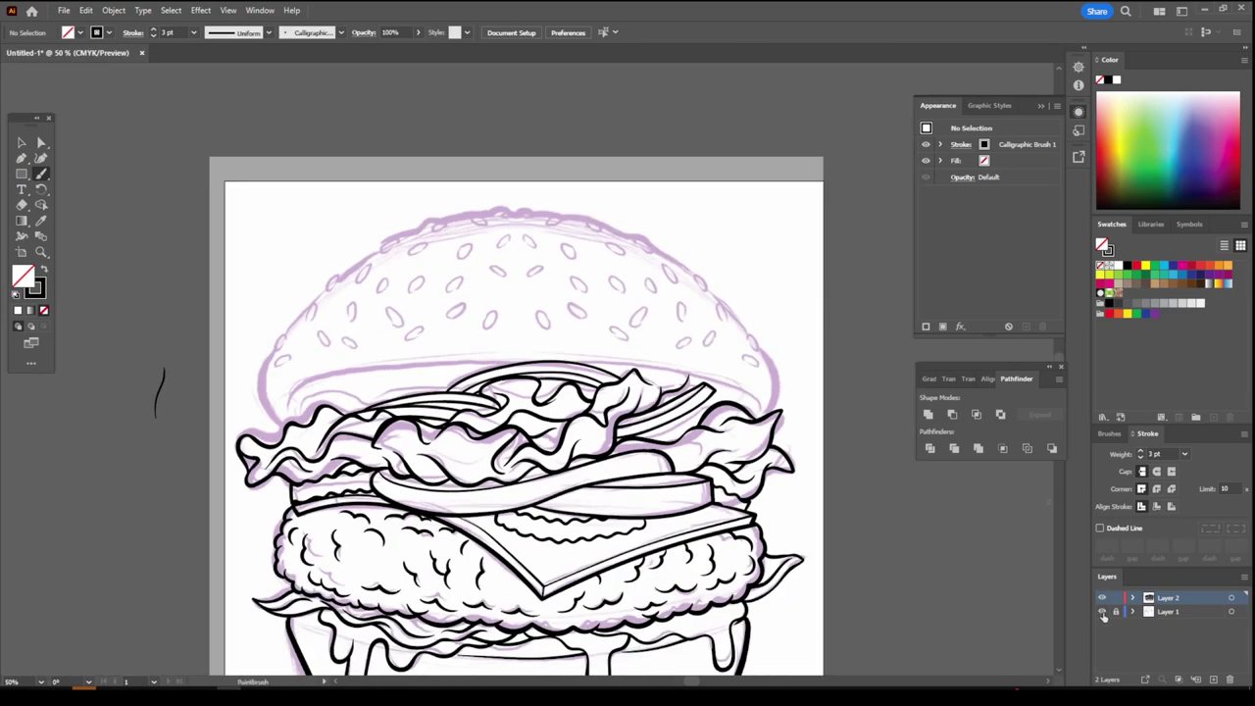
key(ctrl+minus)
key(ctrl+minus)
key(ctrl+plus)
key(ctrl+plus)
key(ctrl+plus)
key(ctrl+plus)
key(ctrl+plus)
key(ctrl+minus)
key(ctrl+minus)
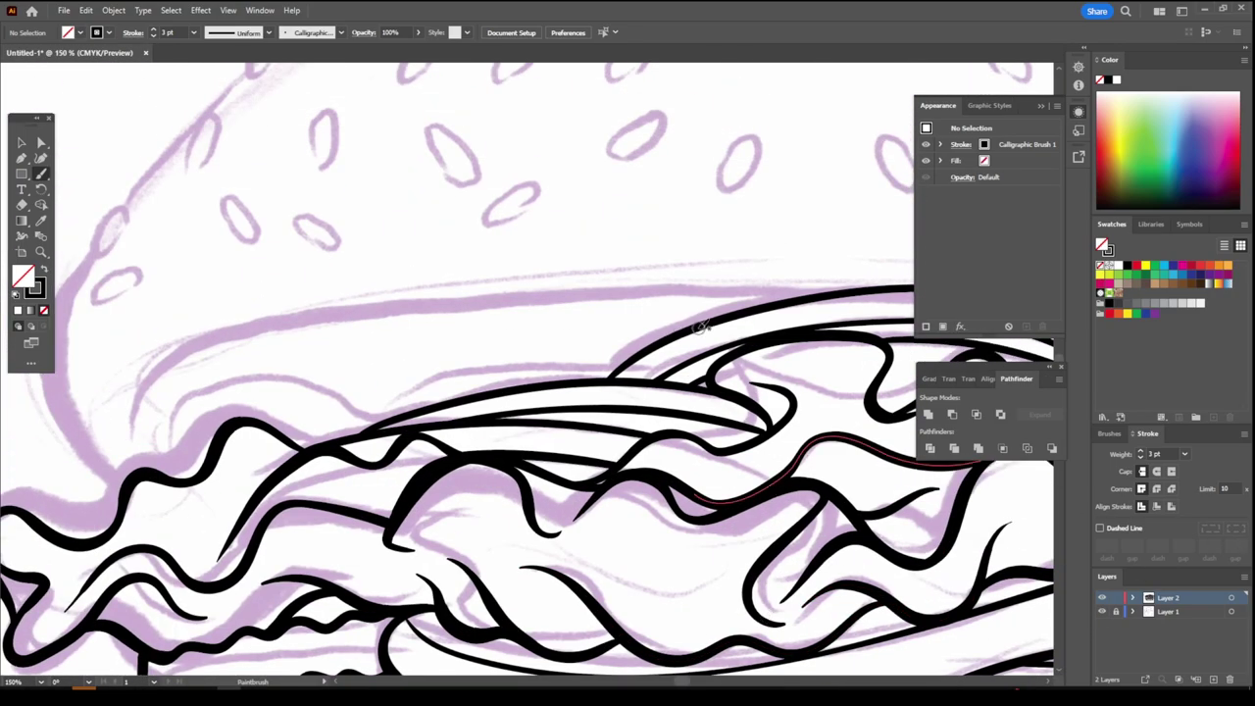
drag(699, 327, 437, 343)
mouse_move(575, 368)
mouse_down()
mouse_move(384, 376)
mouse_move(118, 521)
mouse_up()
mouse_move(199, 470)
mouse_down()
mouse_move(294, 431)
mouse_move(642, 412)
mouse_up()
Extend the lettuce tip line and finish the lettuce line below the top bun
scroll(831, 389, down, 3)
scroll(830, 389, up, 5)
scroll(642, 413, down, 4)
scroll(369, 340, up, 3)
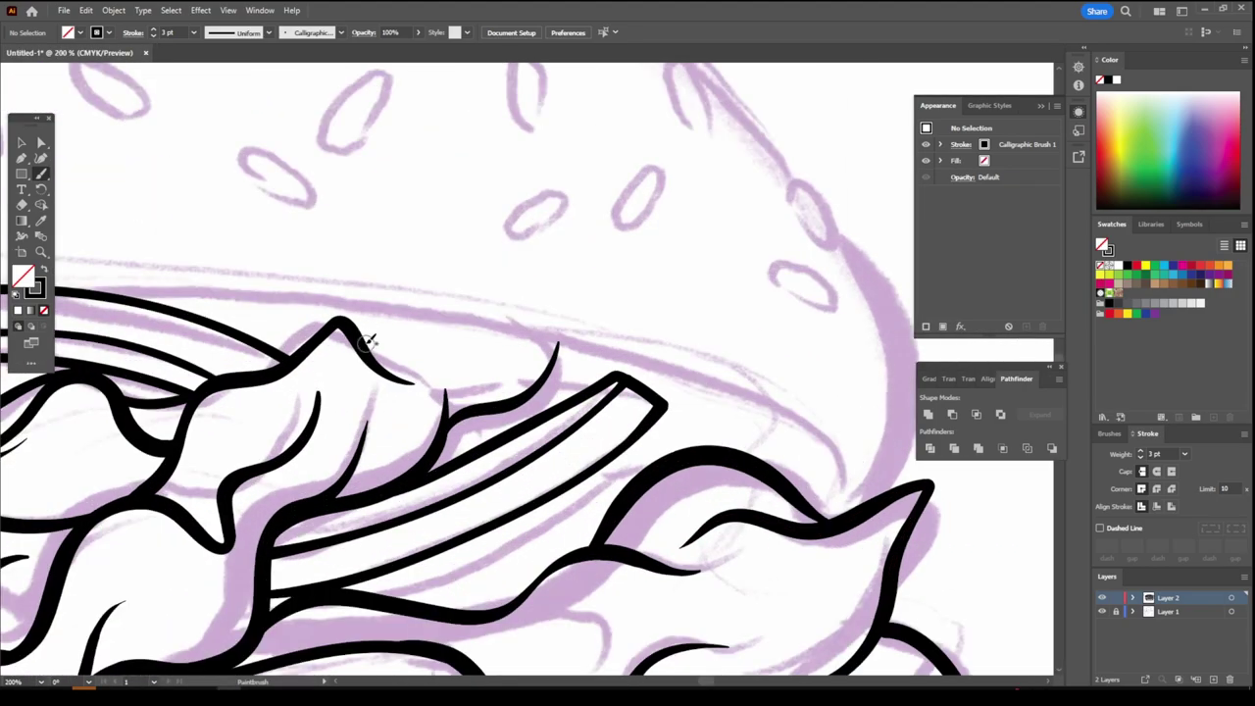
drag(561, 289, 557, 367)
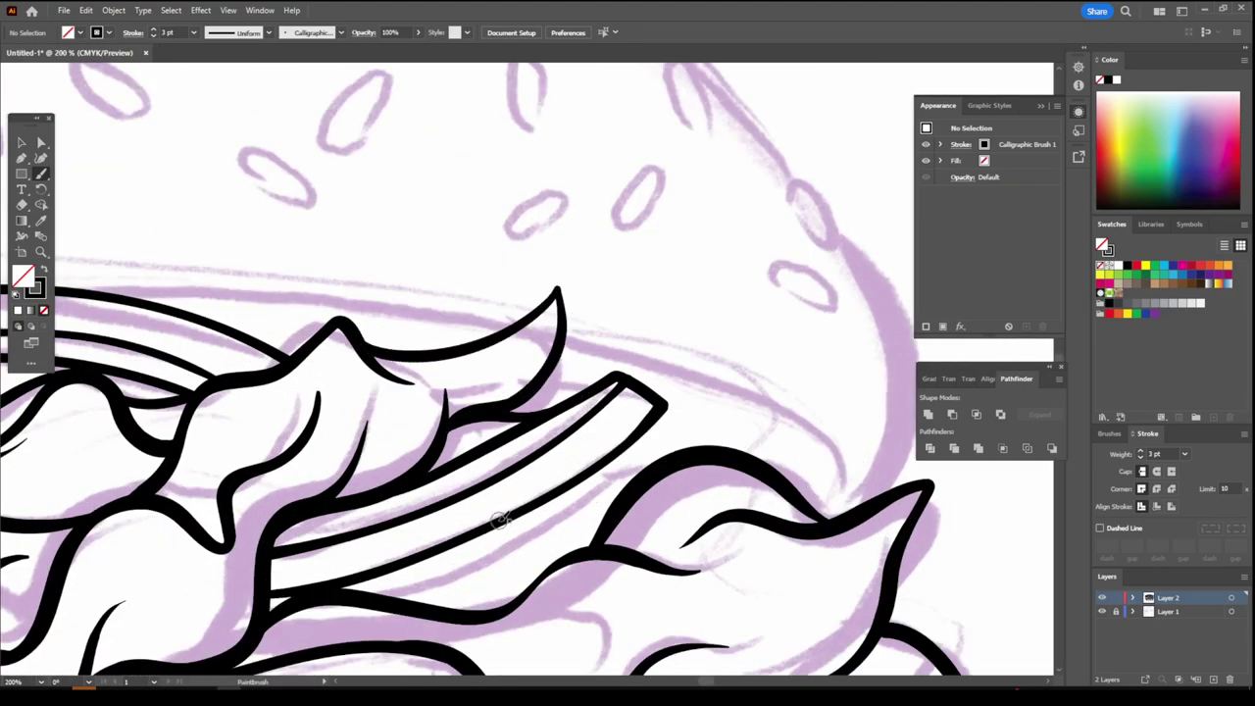
drag(792, 452, 833, 495)
Trace the top bun's left edge and rim with bold black lines
scroll(774, 529, down, 3)
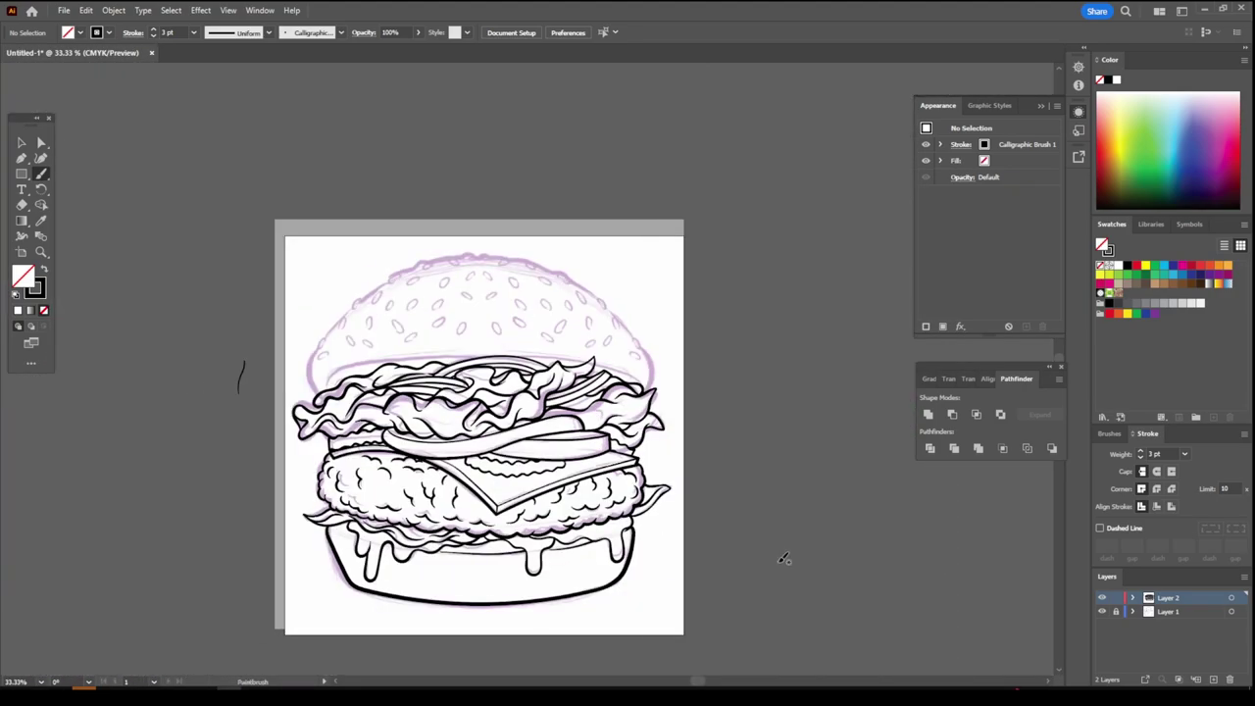
scroll(728, 485, up, 1)
scroll(729, 483, up, 2)
drag(203, 608, 235, 359)
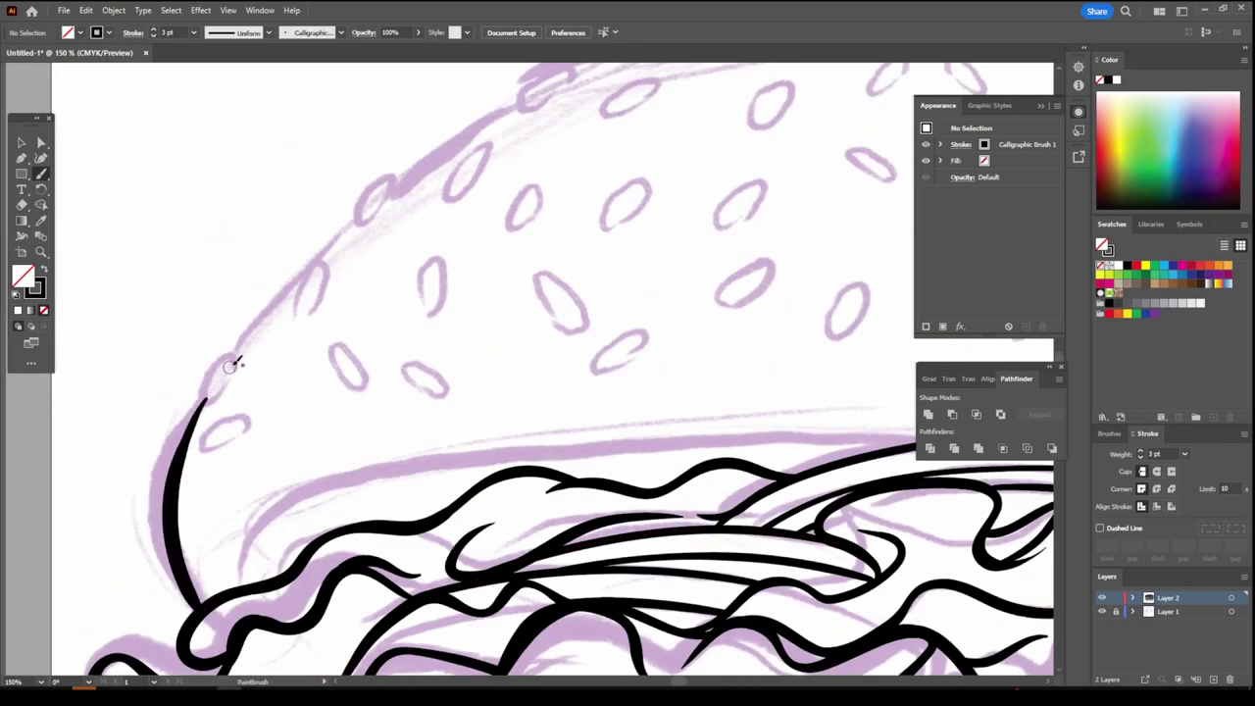
scroll(235, 359, up, 2)
drag(235, 512, 305, 425)
scroll(540, 306, down, 1)
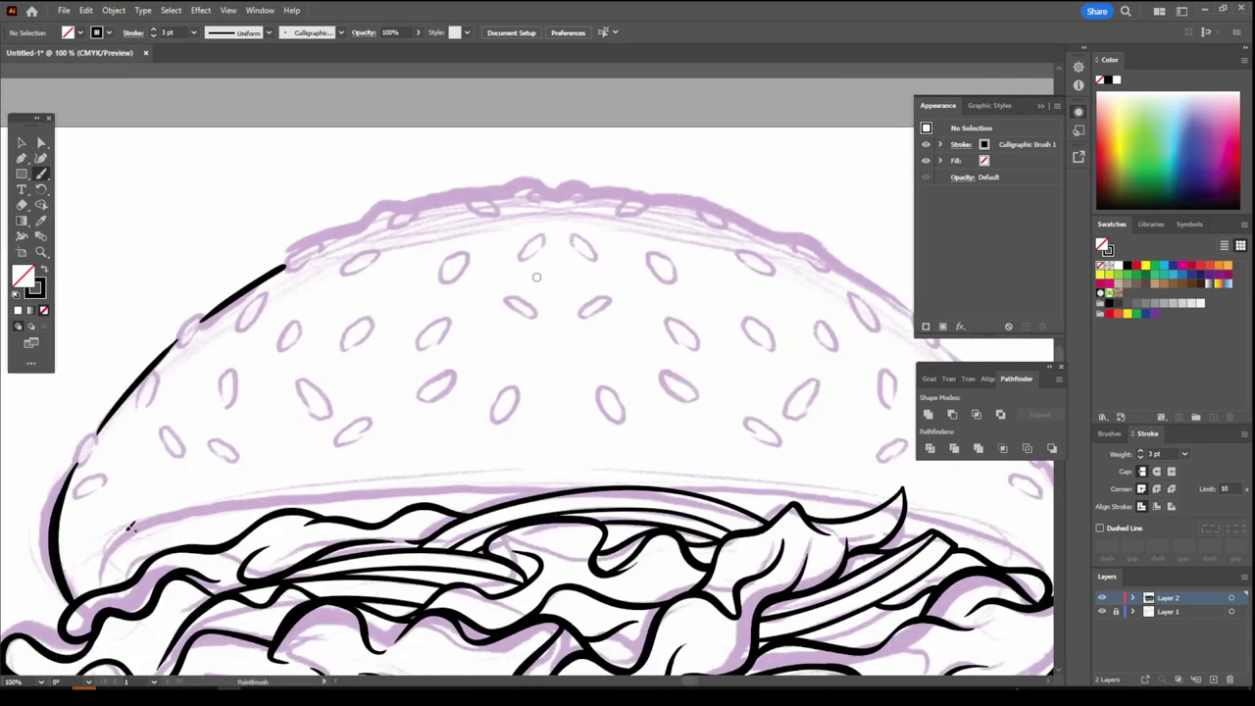
drag(224, 509, 833, 498)
scroll(807, 569, up, 2)
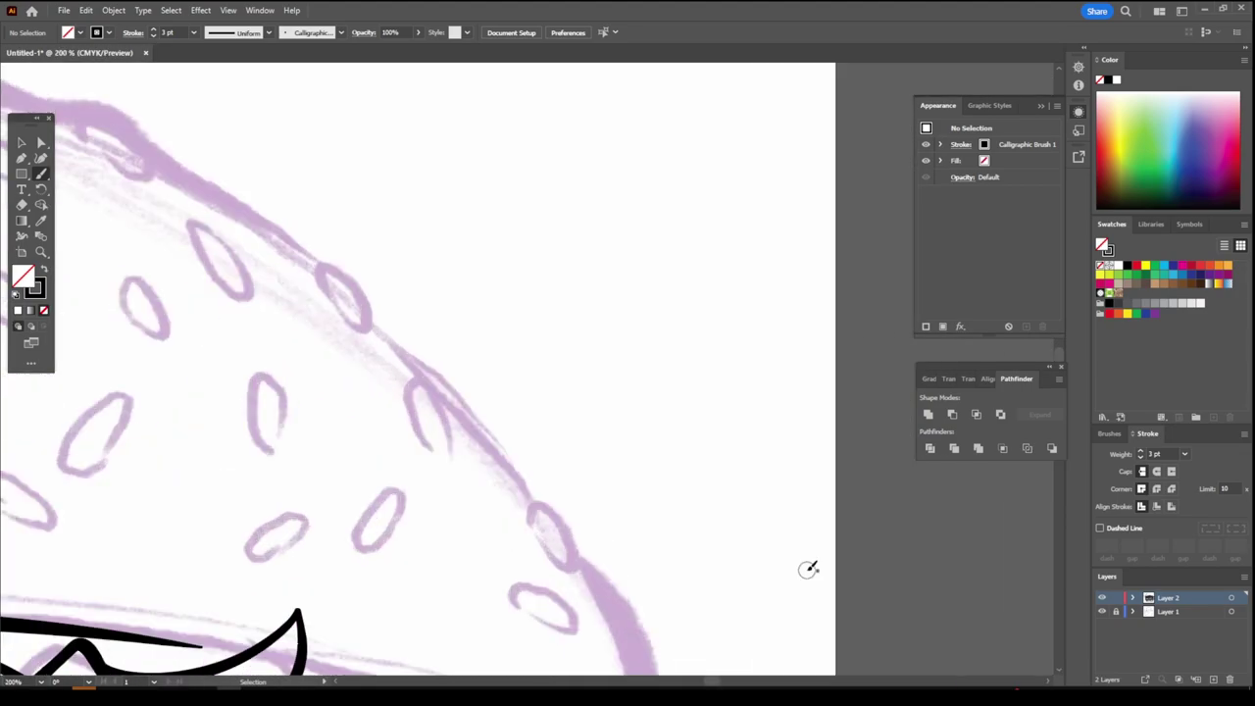
mouse_move(351, 475)
mouse_down()
mouse_move(437, 490)
mouse_move(584, 632)
mouse_up()
Ink the bun's bumpy crown and right side, and thicken its left edge
scroll(501, 313, down, 5)
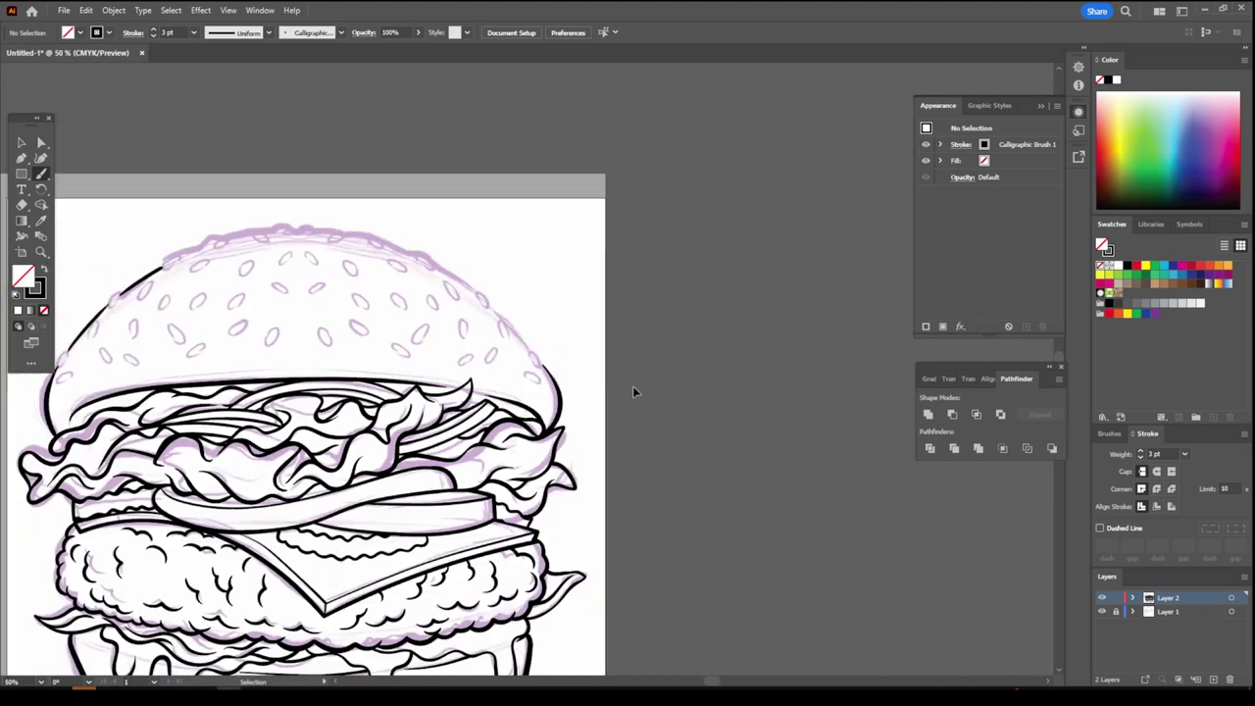
scroll(632, 387, up, 2)
scroll(560, 331, up, 1)
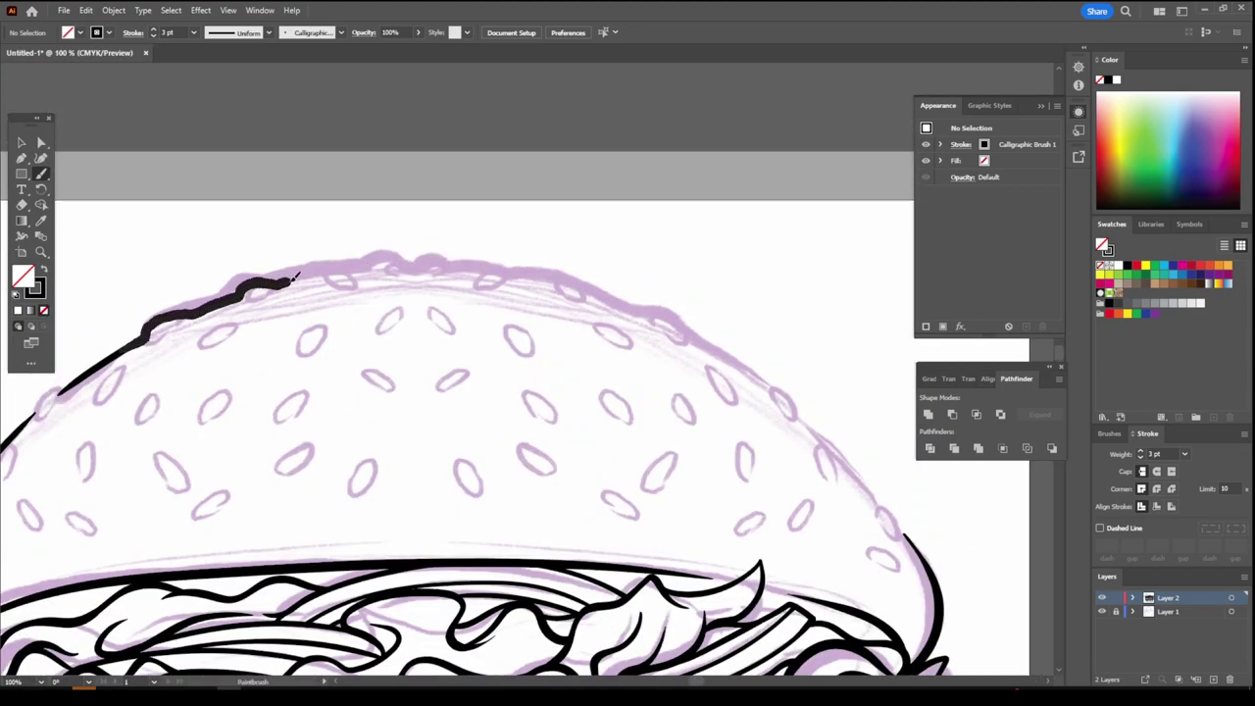
drag(296, 277, 425, 263)
drag(524, 265, 520, 268)
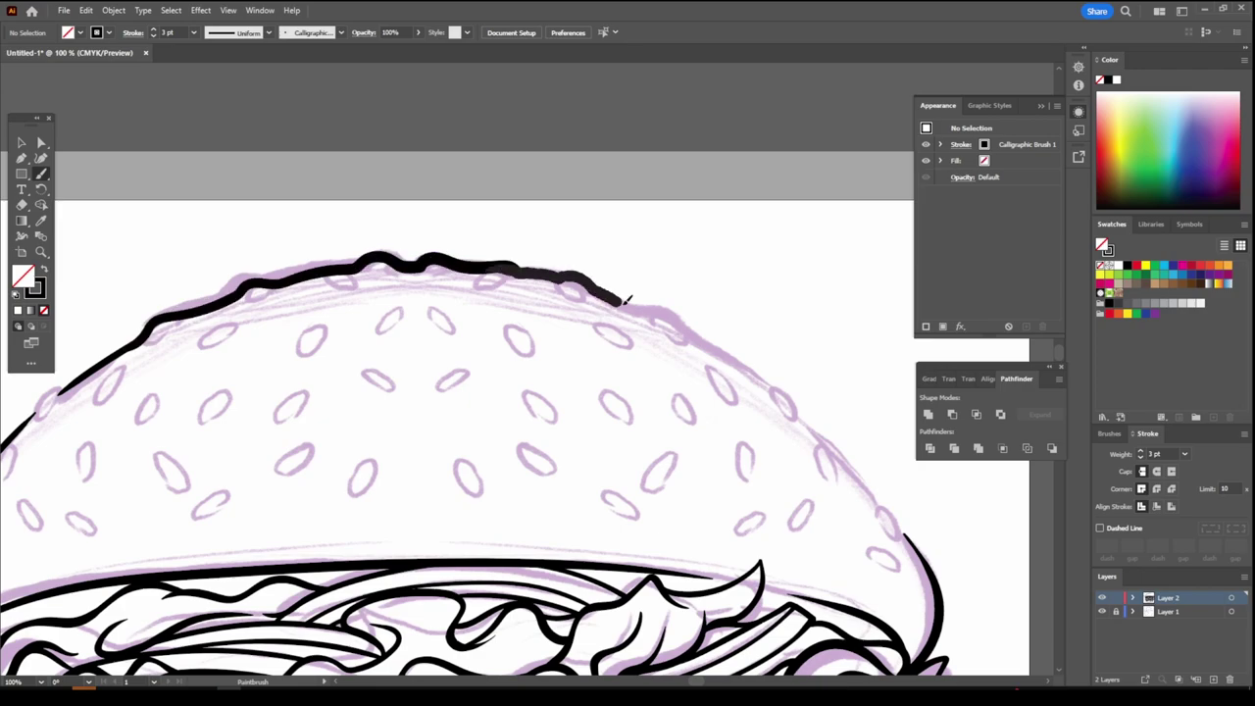
drag(835, 443, 887, 512)
scroll(924, 586, down, 3)
scroll(812, 554, up, 4)
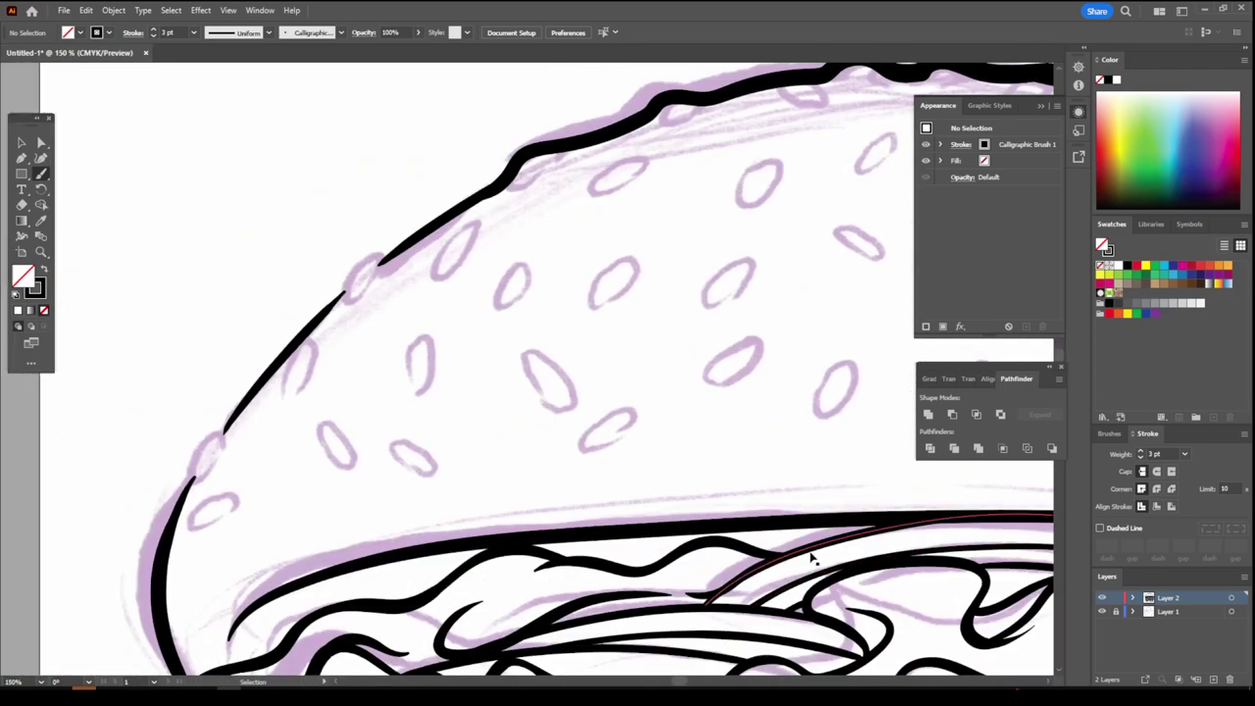
drag(404, 390, 441, 350)
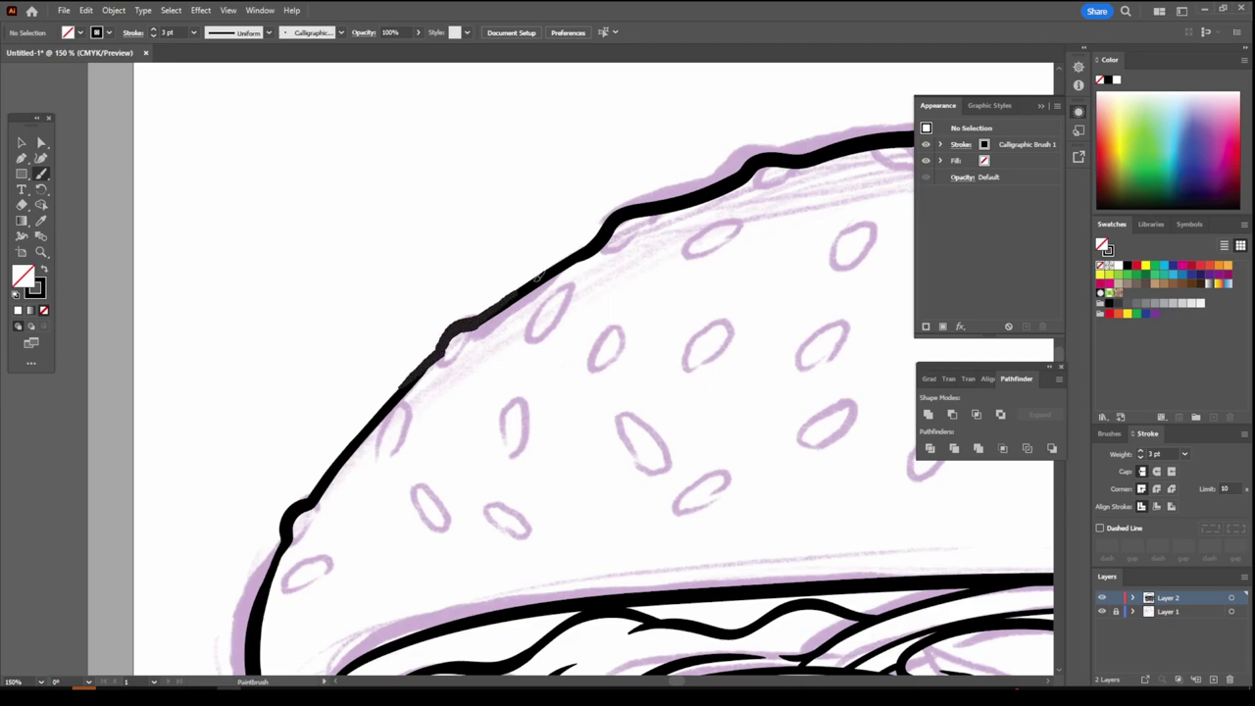
scroll(588, 490, down, 2)
scroll(616, 507, up, 3)
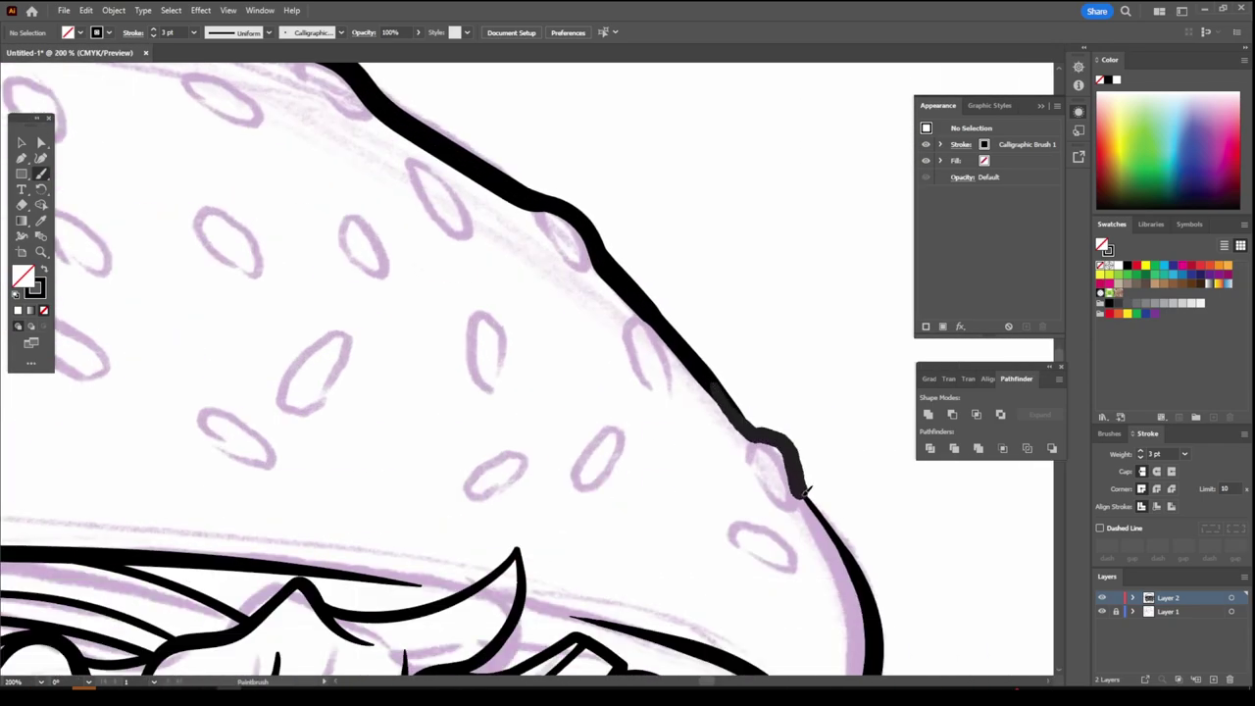
scroll(801, 490, down, 3)
scroll(300, 420, down, 1)
Lower the brush stroke weight and brush the first sesame-seed ovals on the top bun
scroll(828, 588, up, 4)
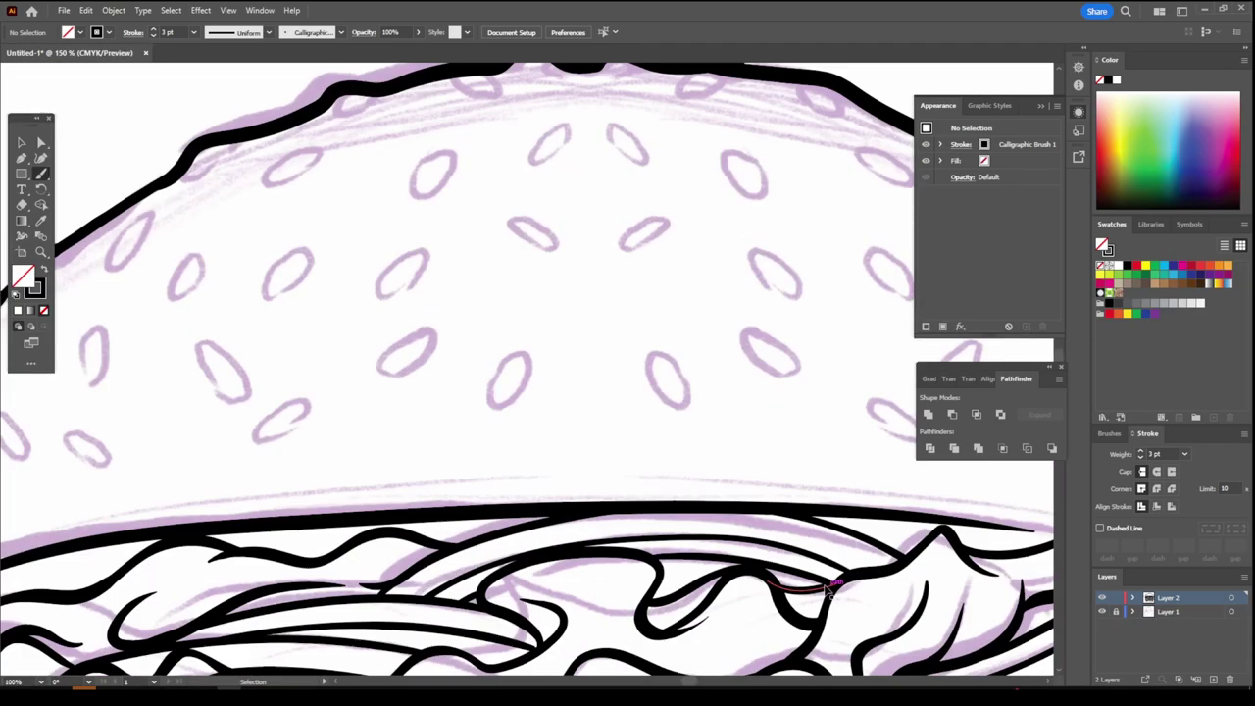
scroll(829, 588, up, 3)
click(193, 32)
click(206, 65)
mouse_move(392, 439)
mouse_down()
mouse_move(454, 453)
mouse_move(436, 424)
mouse_move(417, 431)
mouse_up()
scroll(442, 471, left, 3)
scroll(442, 471, up, 1)
scroll(392, 378, up, 1)
drag(392, 379, 387, 365)
scroll(442, 324, up, 1)
drag(490, 283, 503, 278)
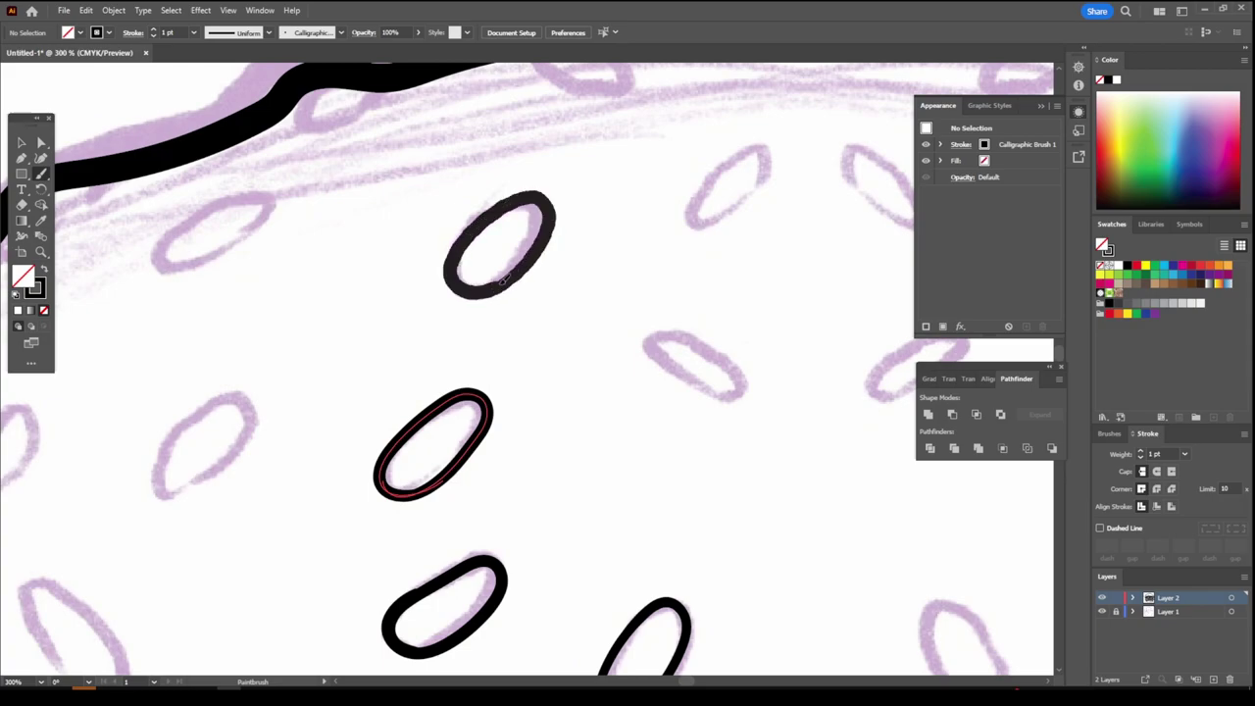
drag(676, 338, 686, 343)
scroll(859, 507, down, 1)
scroll(815, 448, up, 2)
Alt-drag seed copies across the bun's left side, rotating one upright
key(v)
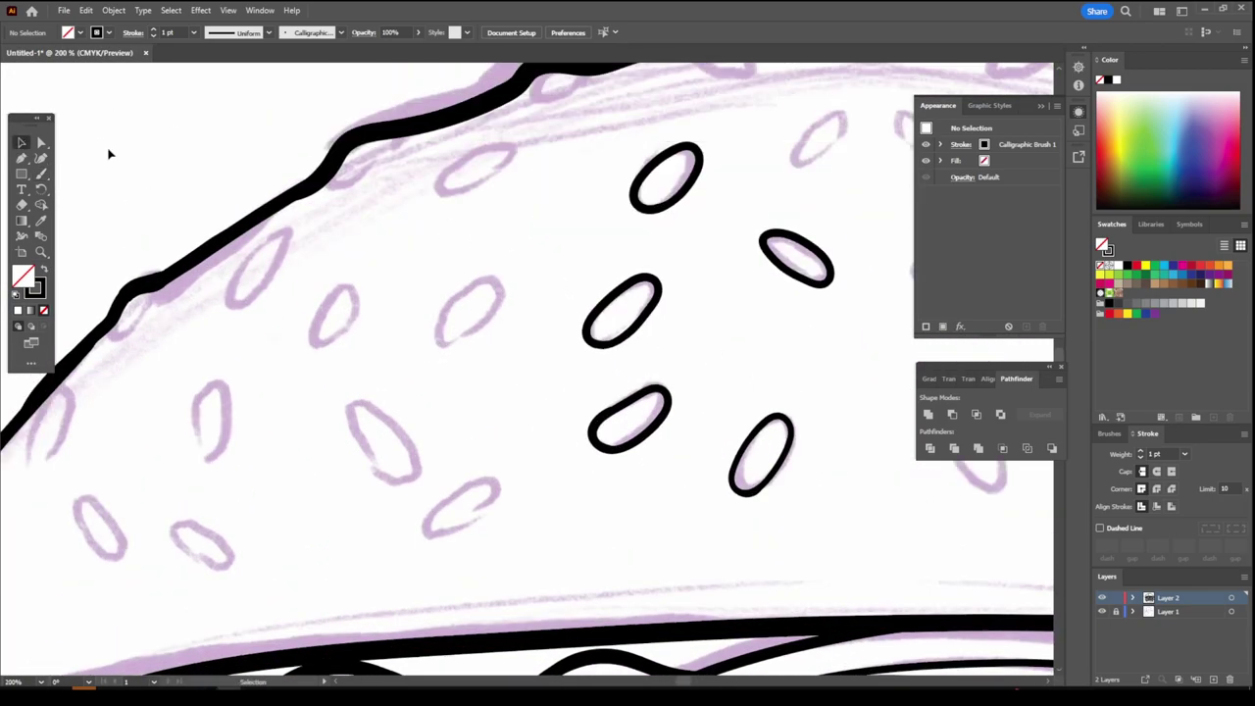
mouse_move(665, 177)
mouse_down()
mouse_move(798, 257)
mouse_move(426, 336)
mouse_move(470, 307)
mouse_move(521, 232)
mouse_move(656, 162)
mouse_up()
mouse_move(490, 294)
mouse_down()
mouse_move(350, 291)
mouse_move(396, 424)
mouse_move(179, 392)
mouse_move(196, 377)
mouse_up()
mouse_move(357, 412)
mouse_down()
mouse_move(447, 478)
mouse_move(504, 493)
mouse_move(254, 571)
mouse_move(115, 524)
mouse_up()
key(ctrl+minus)
key(ctrl+minus)
key(ctrl+minus)
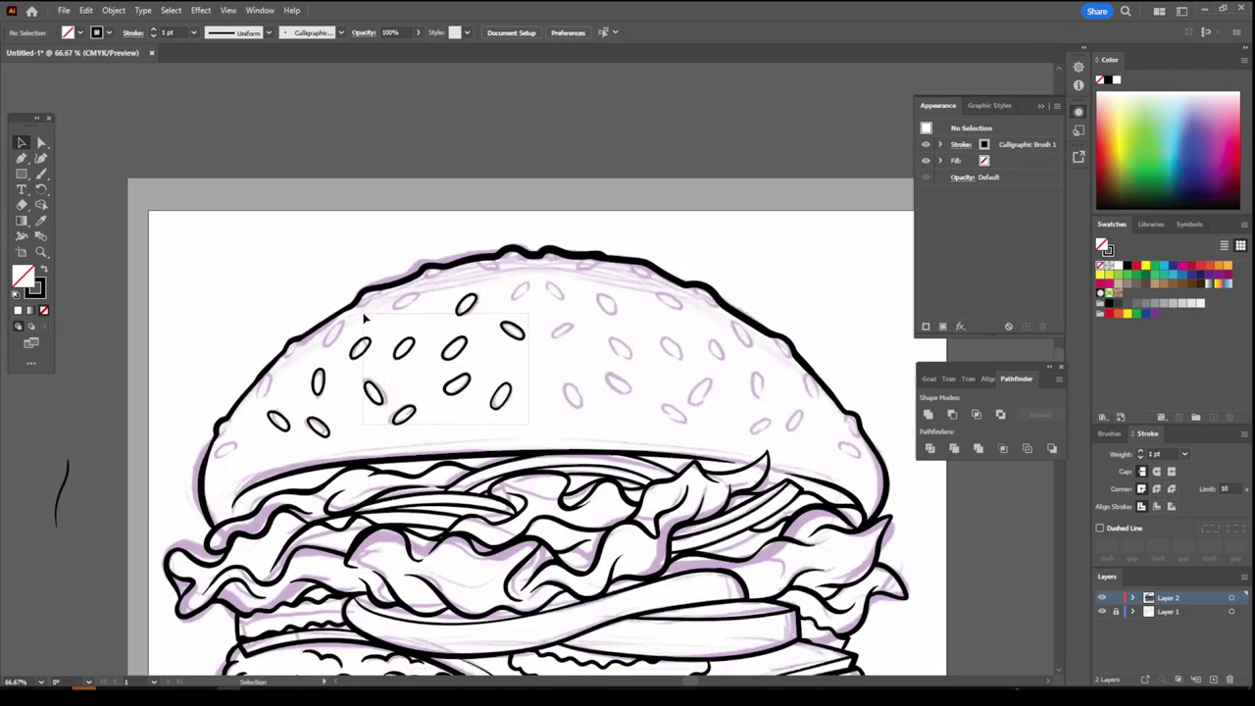
Copy the seed group to the right side and reflect it horizontally
drag(350, 335, 348, 332)
right_click(613, 377)
mouse_move(434, 375)
mouse_down()
mouse_move(612, 378)
mouse_move(647, 353)
mouse_up()
click(745, 317)
key(Return)
click(784, 437)
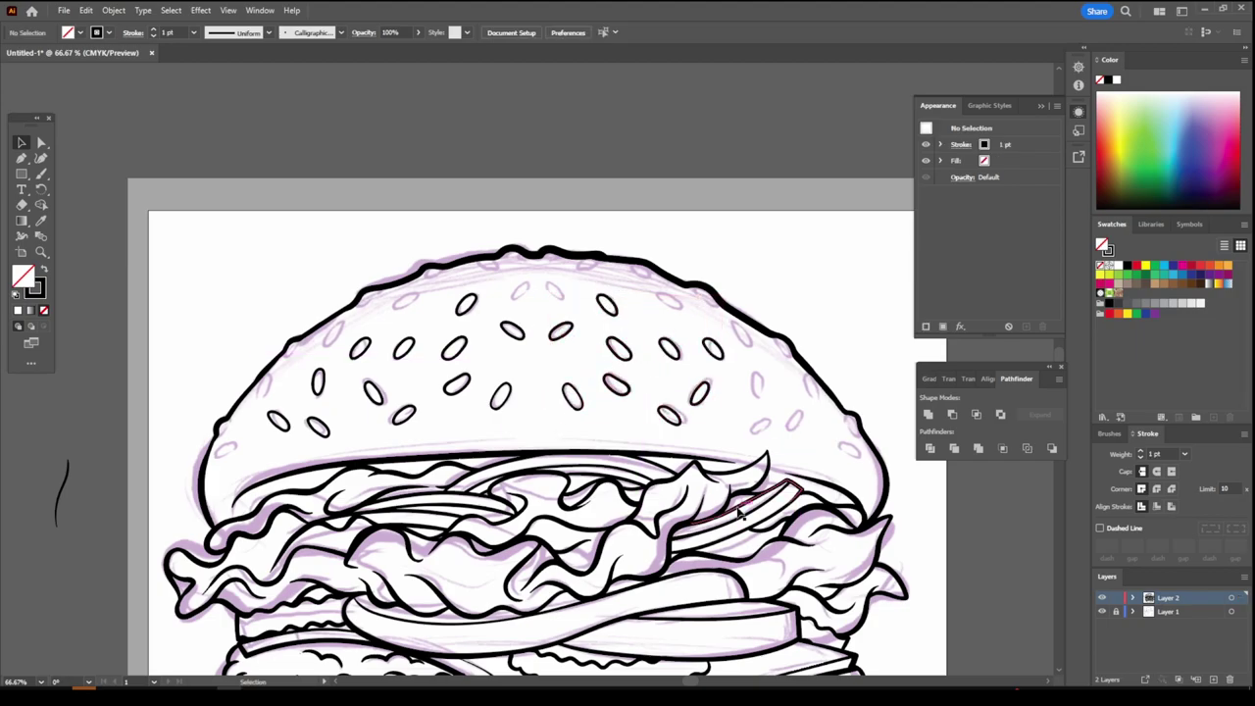
key(ctrl+minus)
key(ctrl+minus)
key(ctrl+plus)
key(ctrl+plus)
key(ctrl+plus)
With the Paintbrush, outline sesame seeds along the bun's left side and rind
key(b)
drag(284, 529, 282, 534)
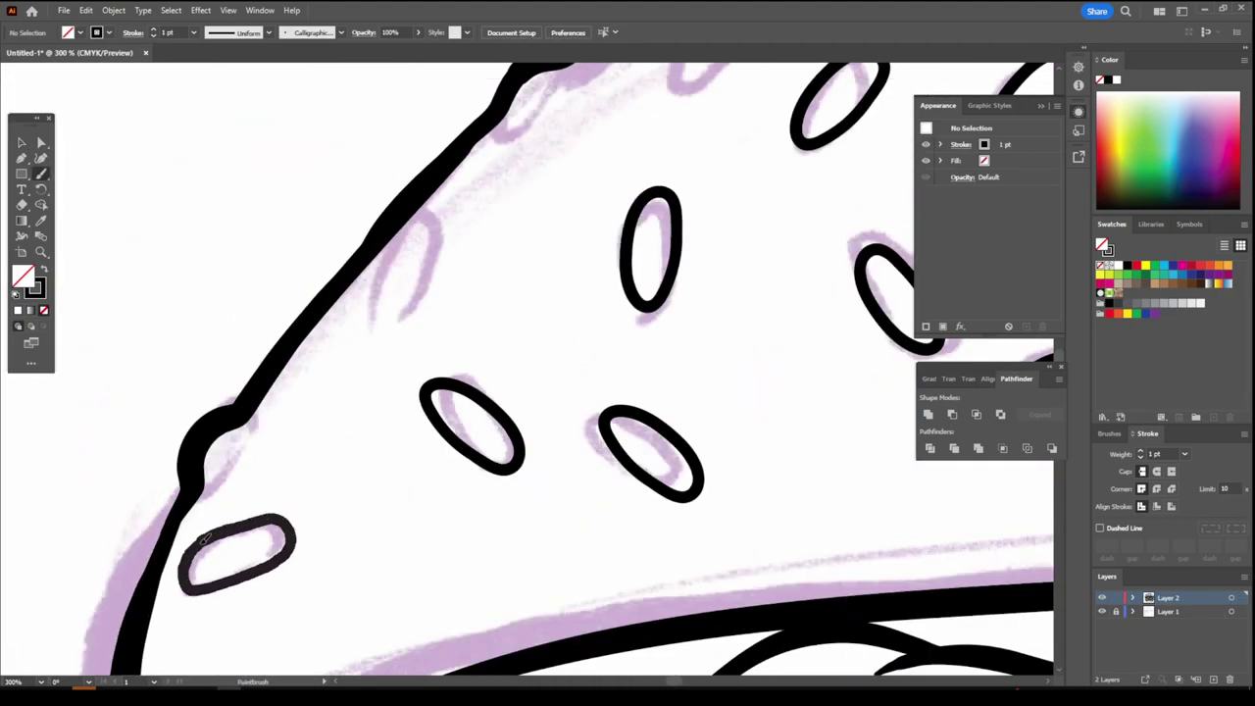
drag(191, 490, 250, 420)
scroll(294, 392, up, 2)
drag(392, 314, 411, 324)
scroll(421, 363, up, 2)
drag(549, 265, 544, 270)
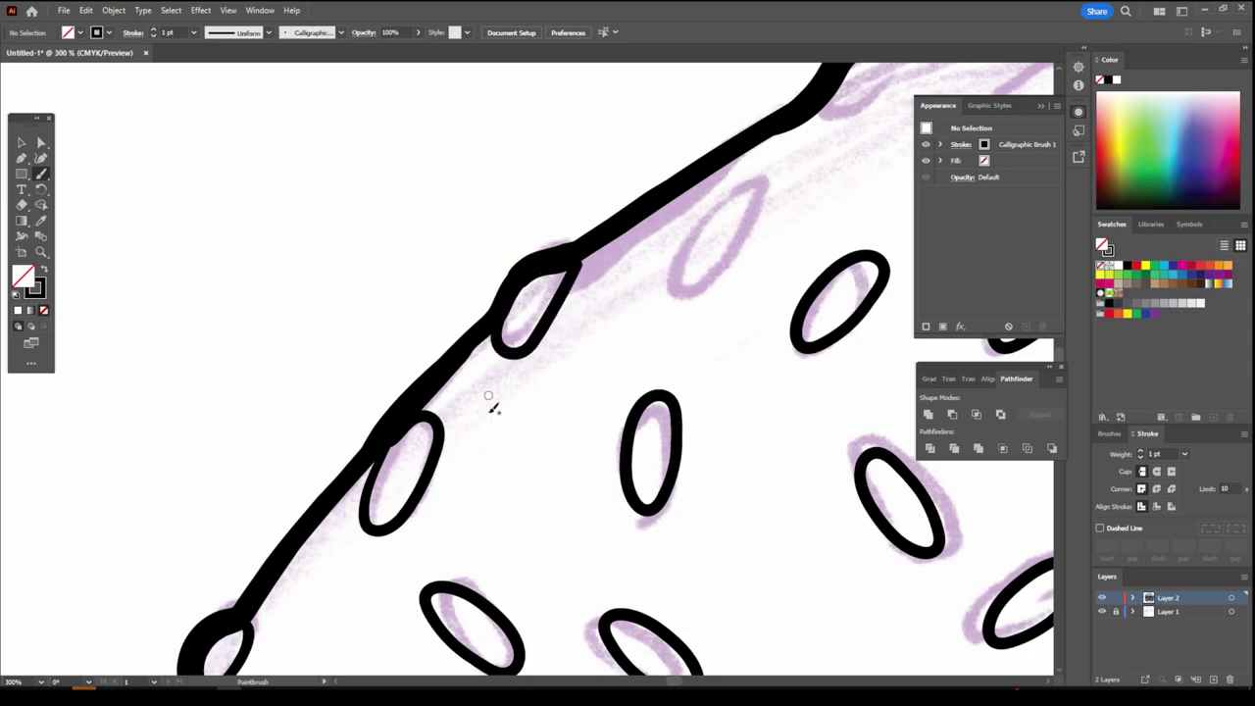
scroll(493, 405, up, 4)
mouse_move(691, 426)
mouse_down()
mouse_move(713, 471)
mouse_move(691, 430)
mouse_up()
scroll(644, 529, up, 2)
scroll(644, 529, right, 5)
Outline more sketched seeds along the top of the bun and its rind
drag(455, 338, 434, 327)
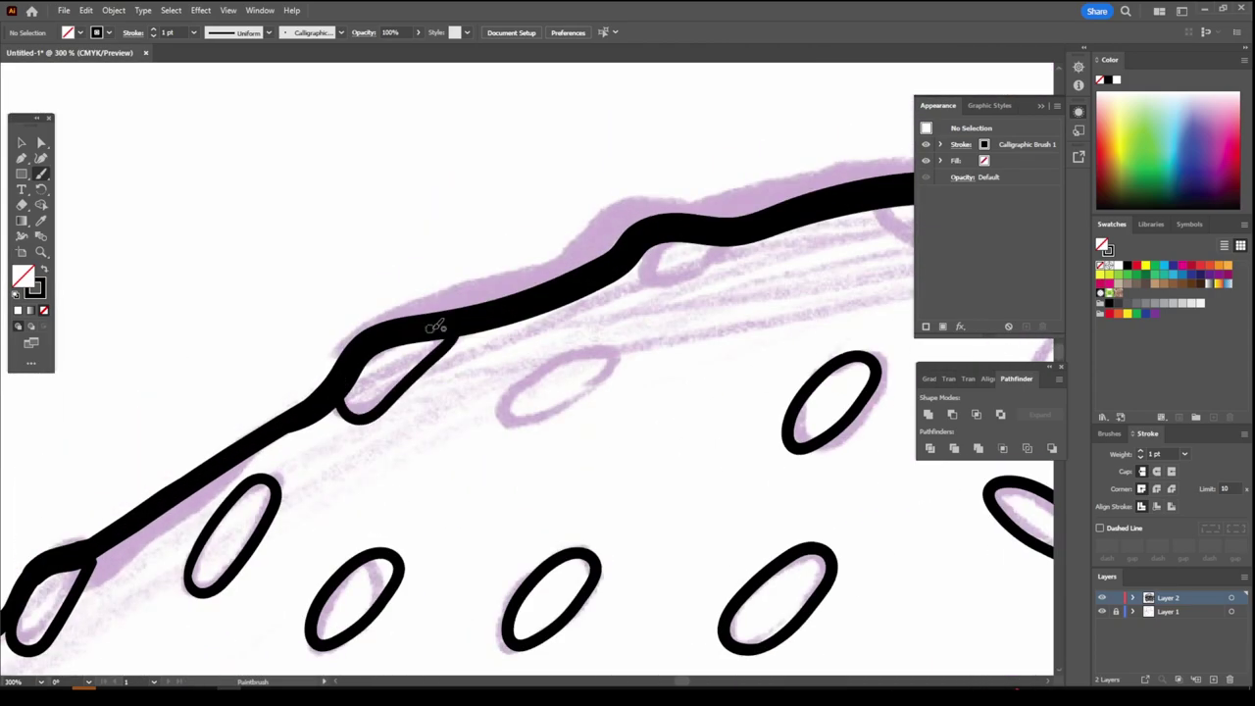
drag(539, 362, 558, 345)
drag(623, 280, 726, 227)
scroll(790, 420, down, 3)
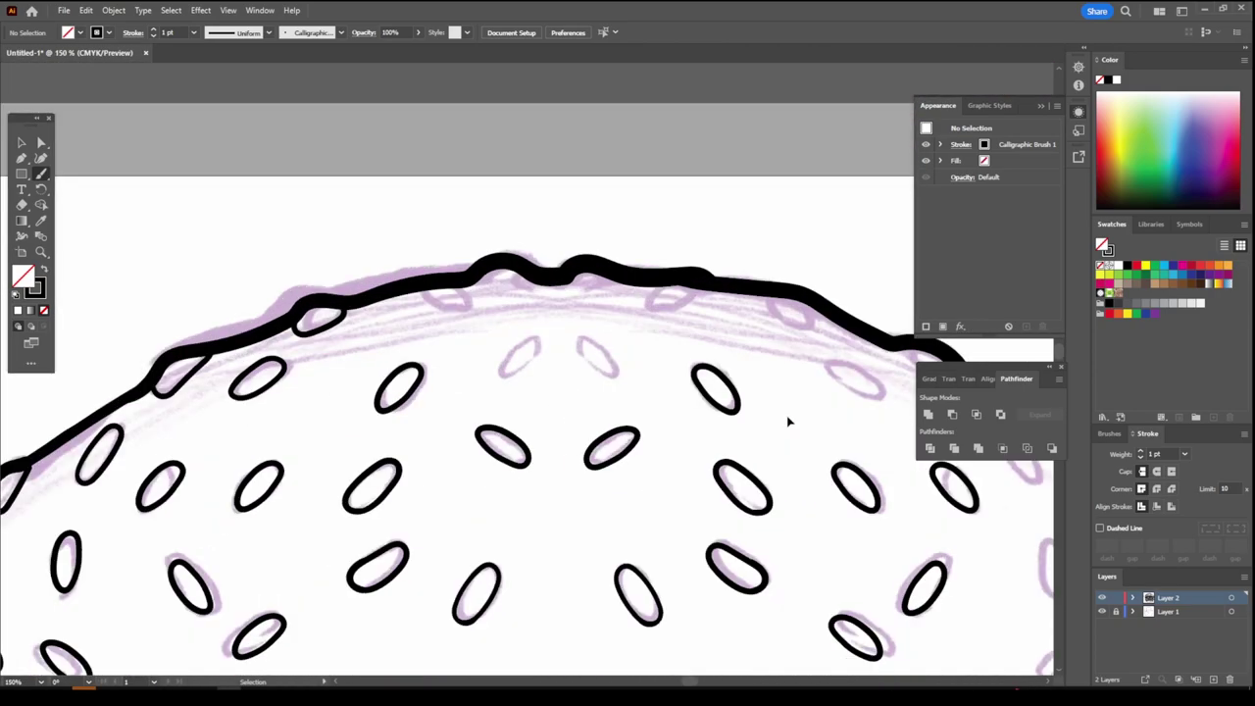
scroll(490, 412, up, 3)
mouse_move(505, 384)
mouse_down()
mouse_move(471, 439)
mouse_move(505, 382)
mouse_up()
drag(637, 367, 641, 365)
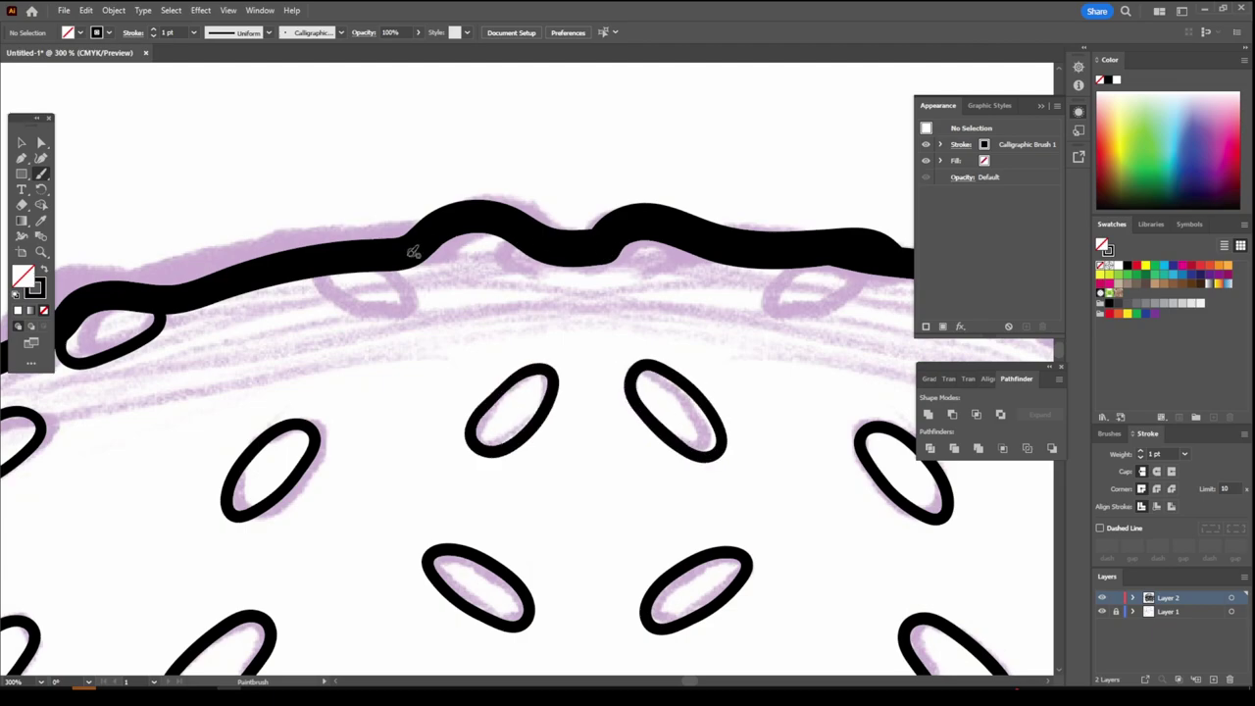
mouse_move(412, 257)
mouse_down()
mouse_move(365, 262)
mouse_move(406, 260)
mouse_up()
drag(466, 228, 462, 230)
drag(652, 240, 650, 243)
drag(829, 266, 826, 268)
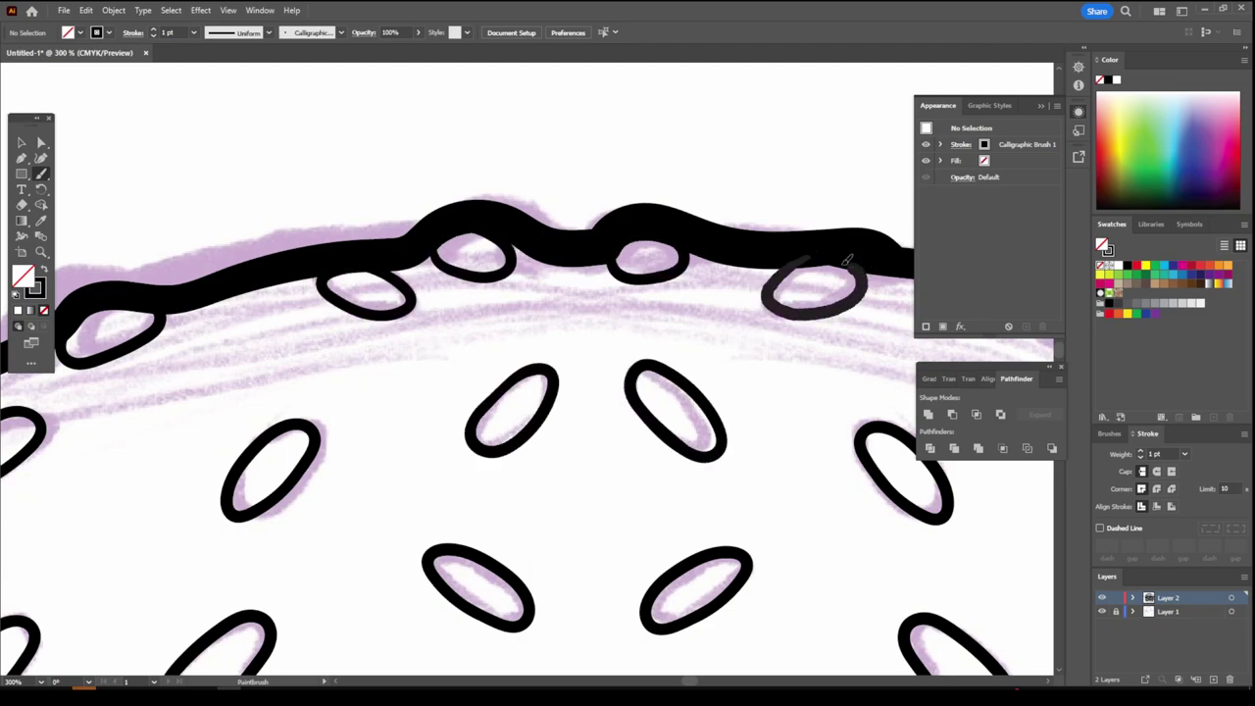
Ink sesame seeds on the bun's right side and near its right edge
key(ctrl+minus)
key(ctrl+minus)
scroll(811, 382, down, 3)
scroll(758, 356, up, 4)
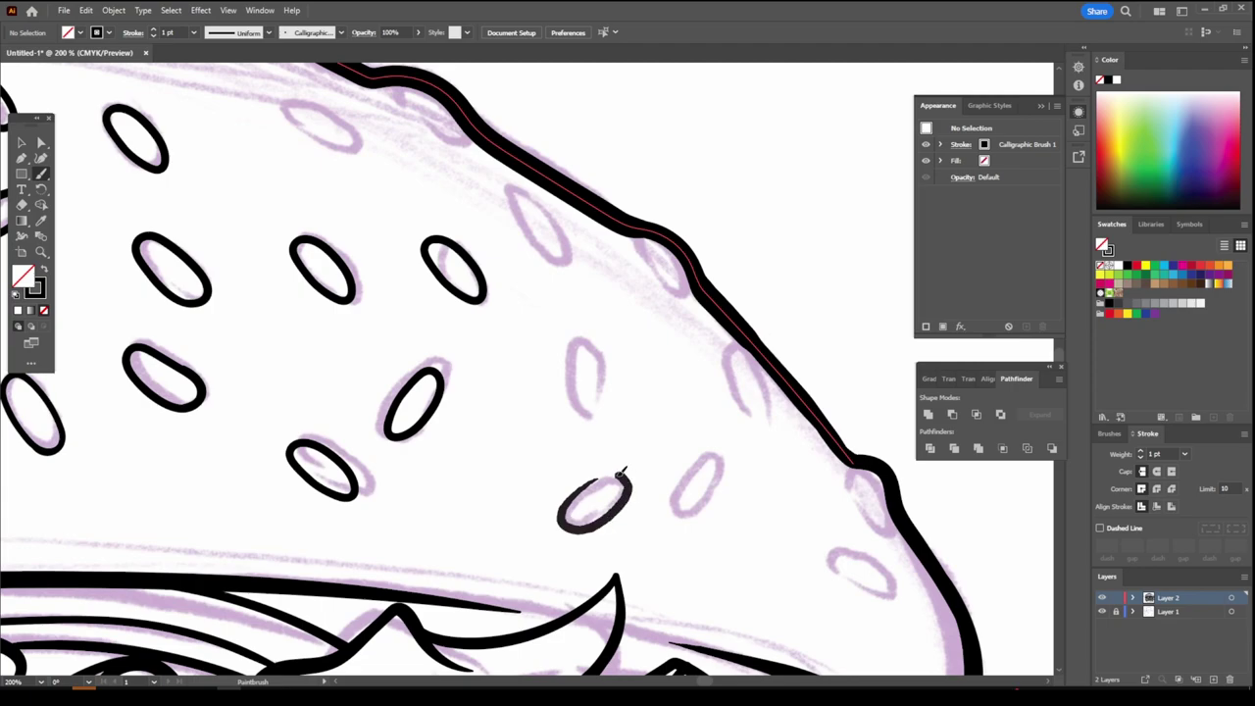
drag(620, 474, 624, 473)
drag(574, 381, 588, 410)
drag(706, 460, 703, 458)
drag(733, 356, 742, 363)
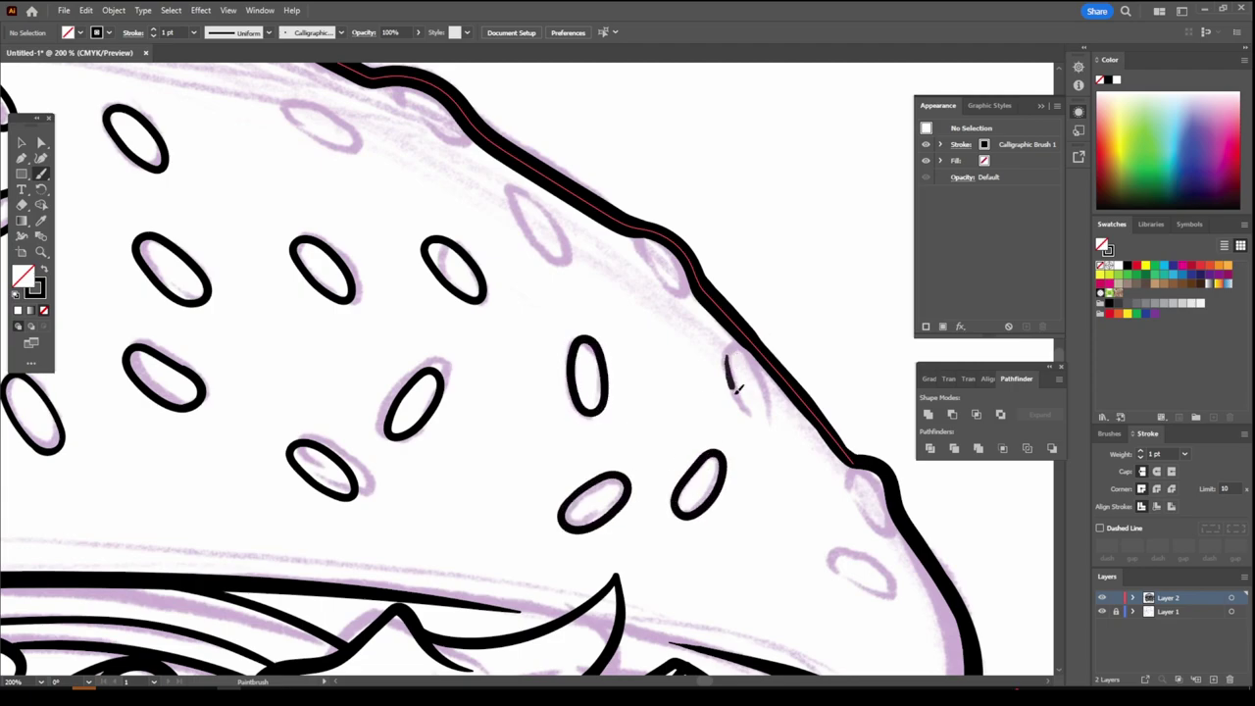
drag(885, 561, 886, 560)
Ink the last few seeds near the top bun's upper edge
scroll(639, 307, up, 2)
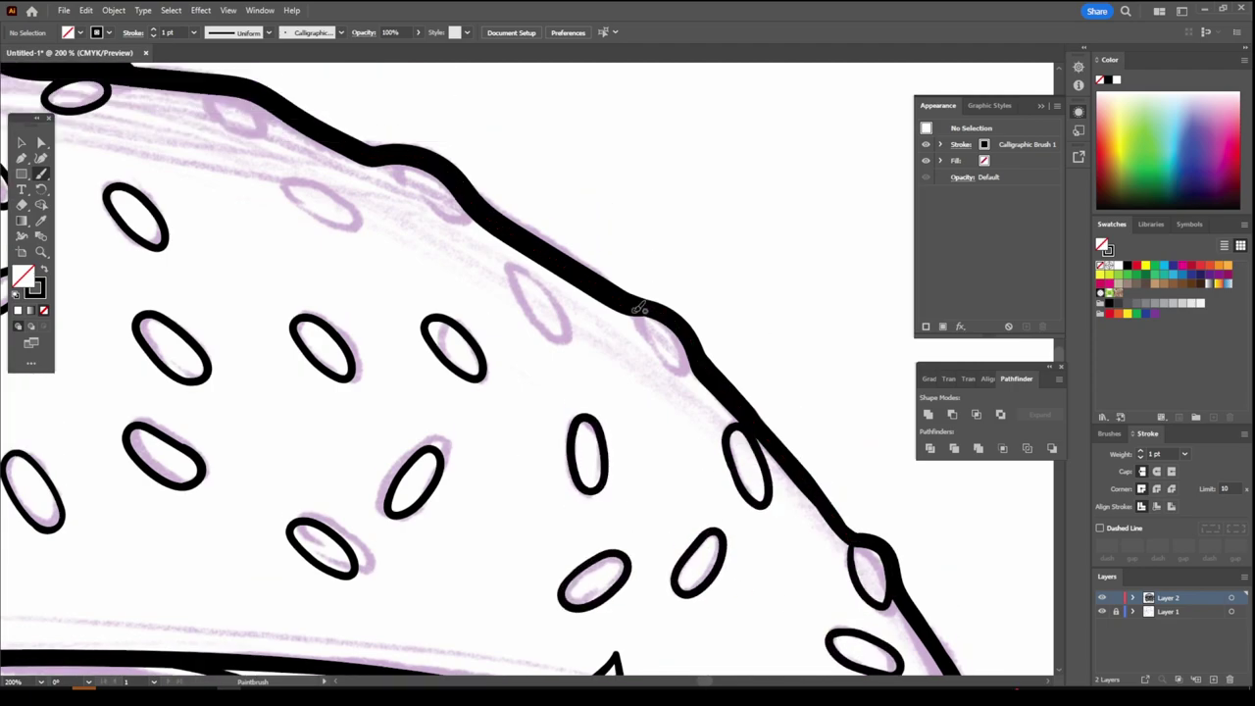
drag(519, 265, 517, 267)
scroll(532, 425, down, 1)
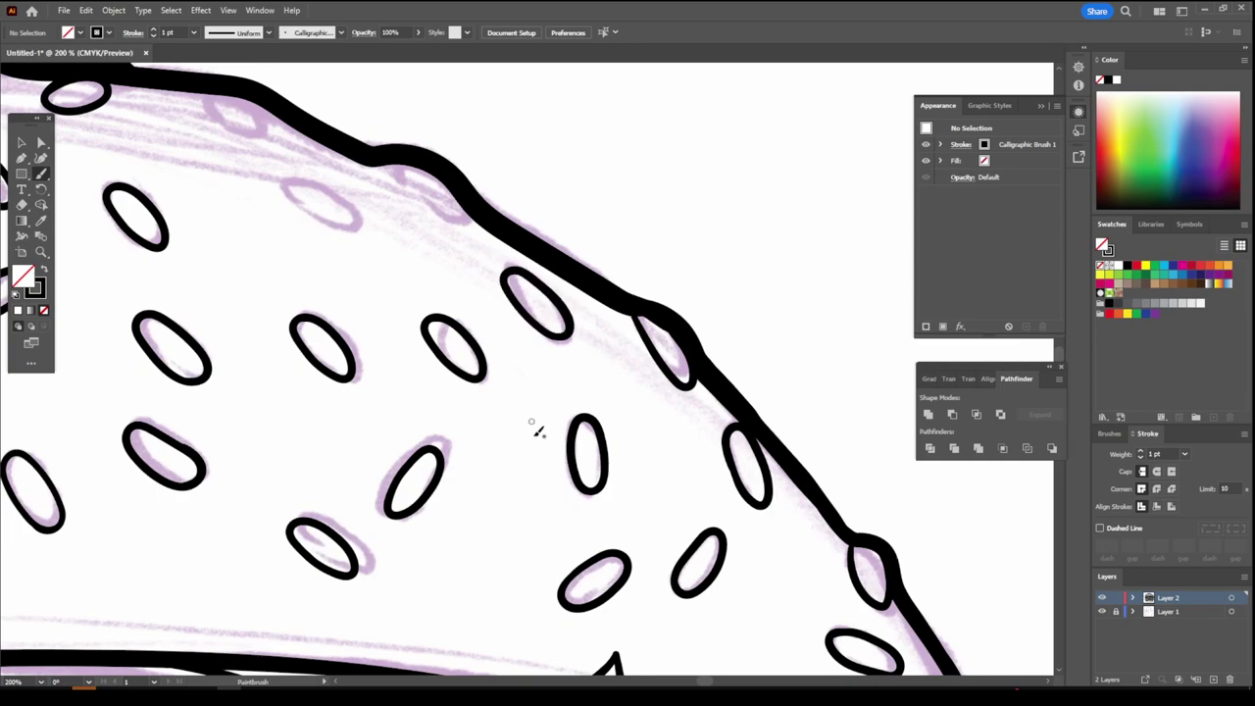
scroll(532, 425, up, 3)
scroll(532, 425, up, 1)
drag(490, 370, 494, 373)
drag(368, 245, 365, 249)
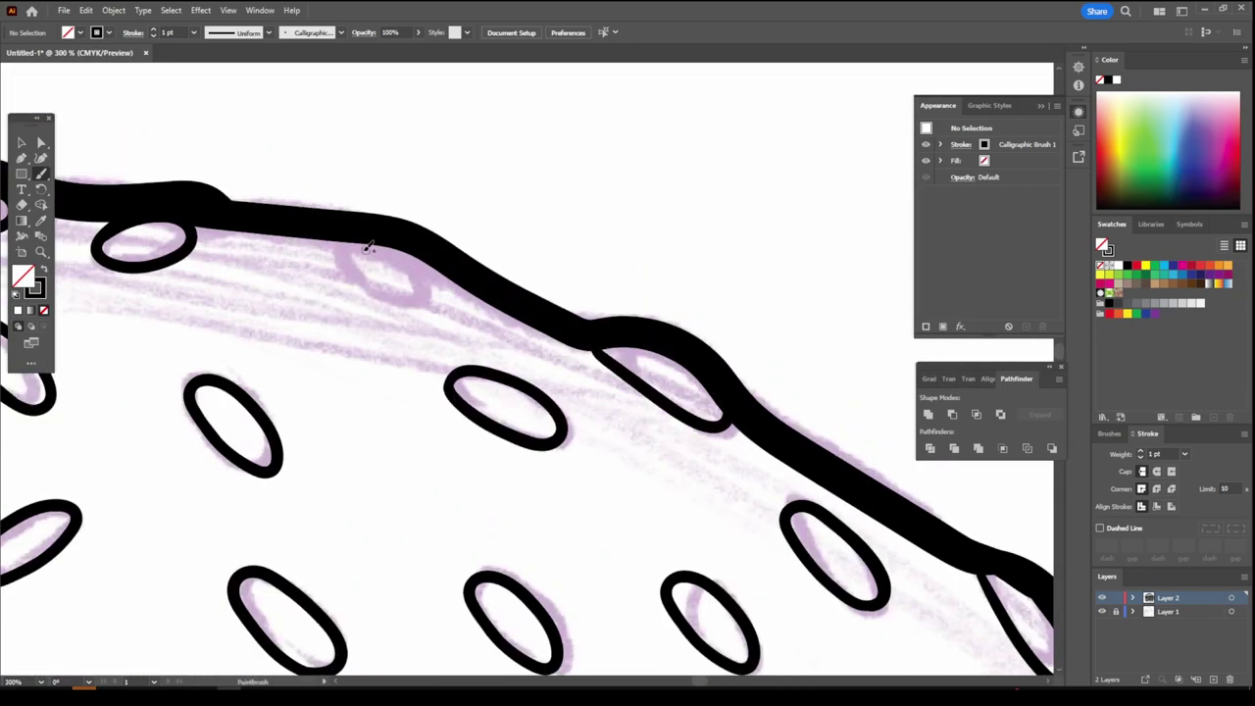
scroll(618, 477, down, 4)
scroll(692, 519, up, 2)
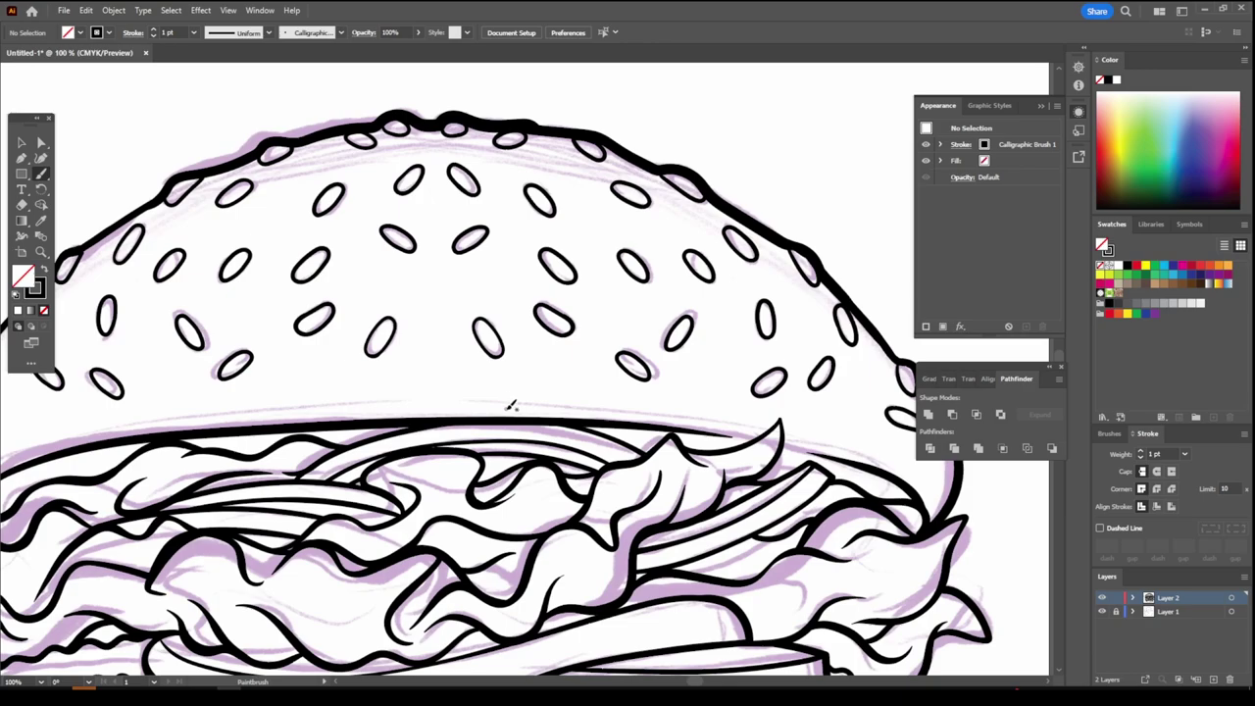
scroll(416, 389, down, 4)
scroll(547, 531, up, 5)
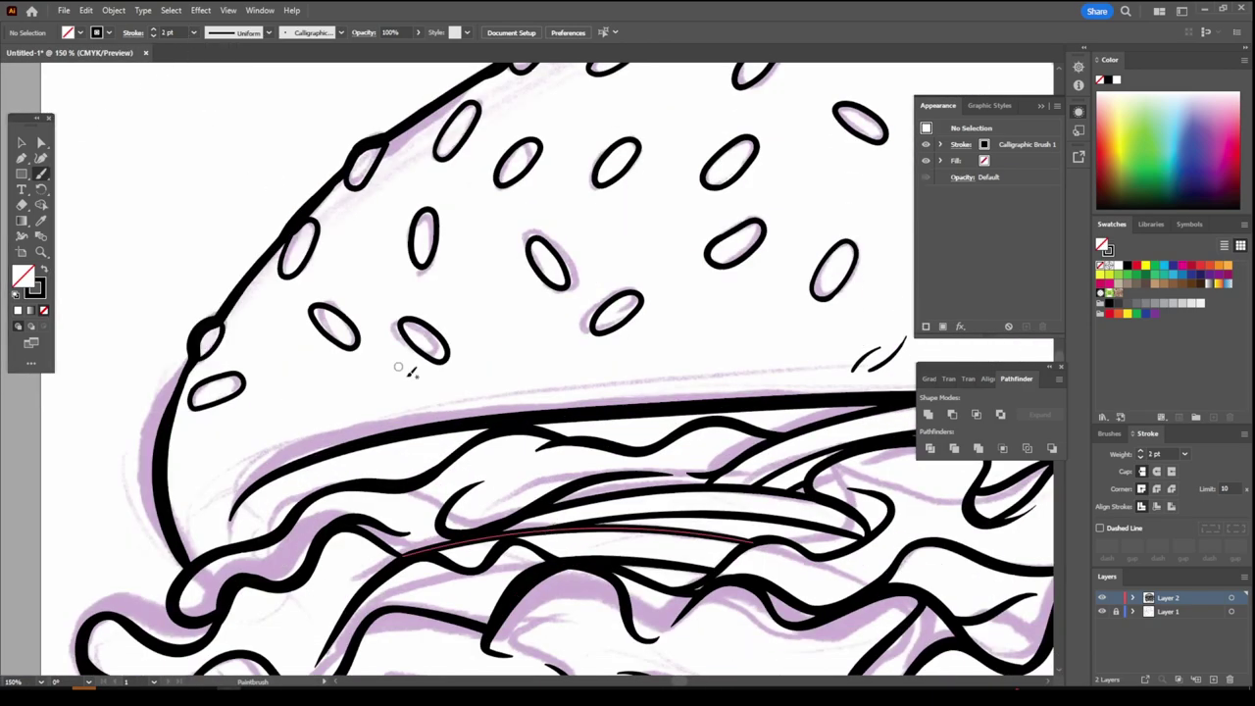
scroll(390, 454, down, 4)
scroll(437, 355, up, 4)
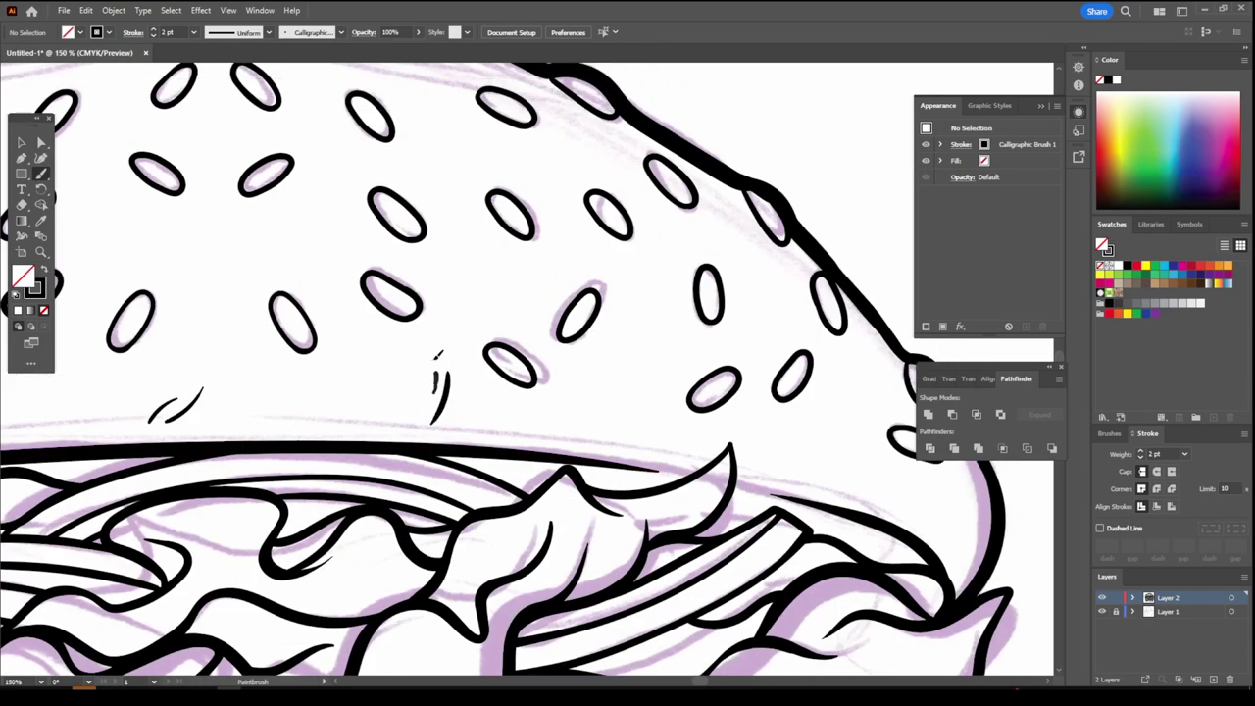
scroll(970, 573, down, 3)
scroll(872, 559, down, 1)
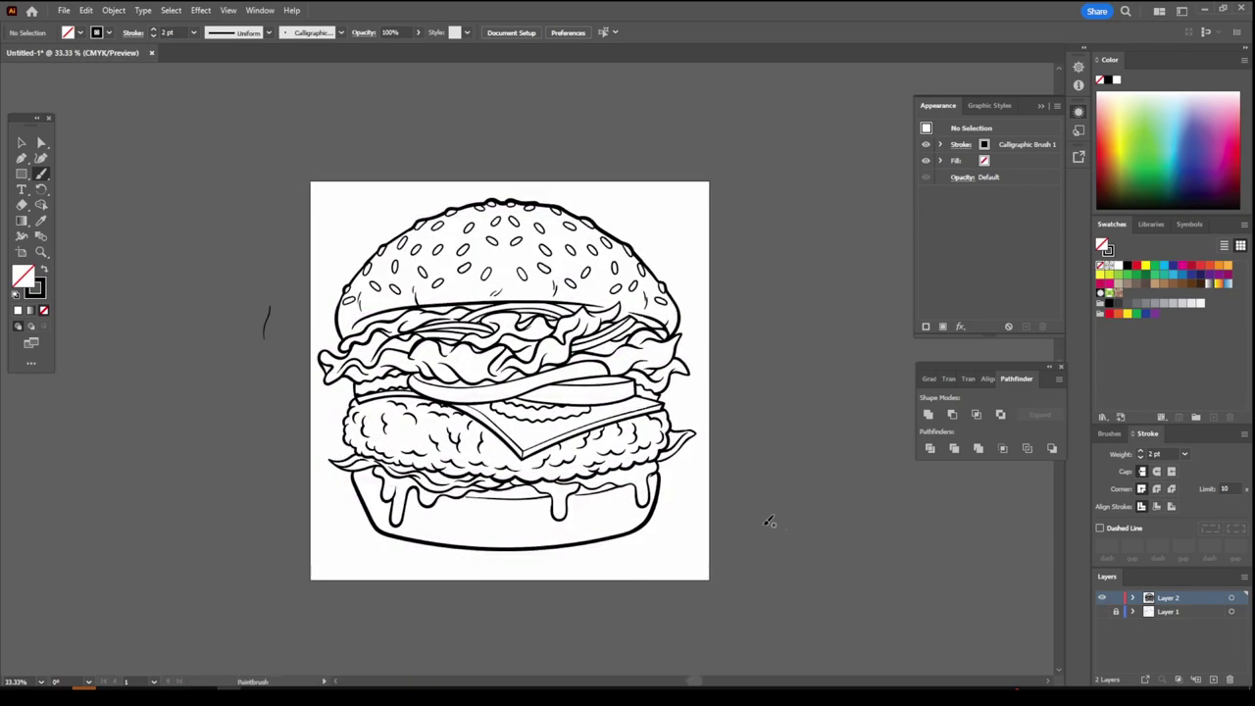
Draw 2 pt detail strokes across the middle of the lettuce
scroll(784, 558, up, 4)
scroll(590, 333, up, 2)
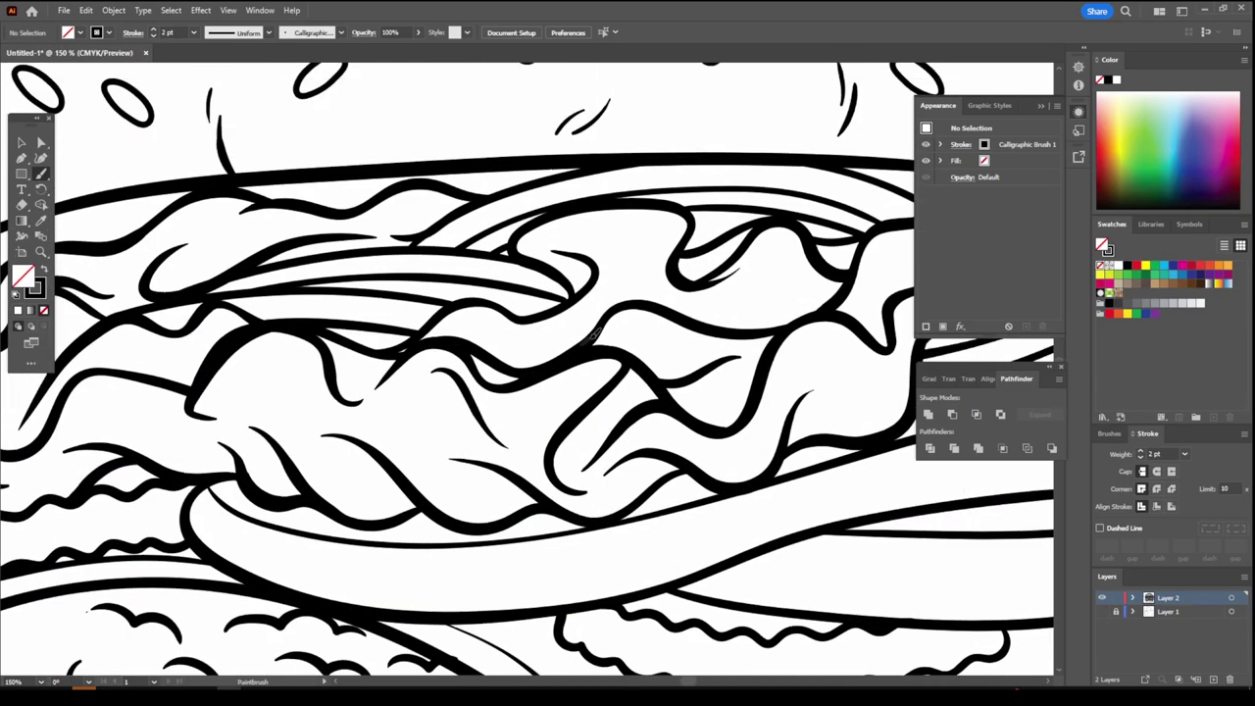
drag(374, 421, 376, 420)
scroll(375, 419, down, 4)
scroll(380, 405, up, 4)
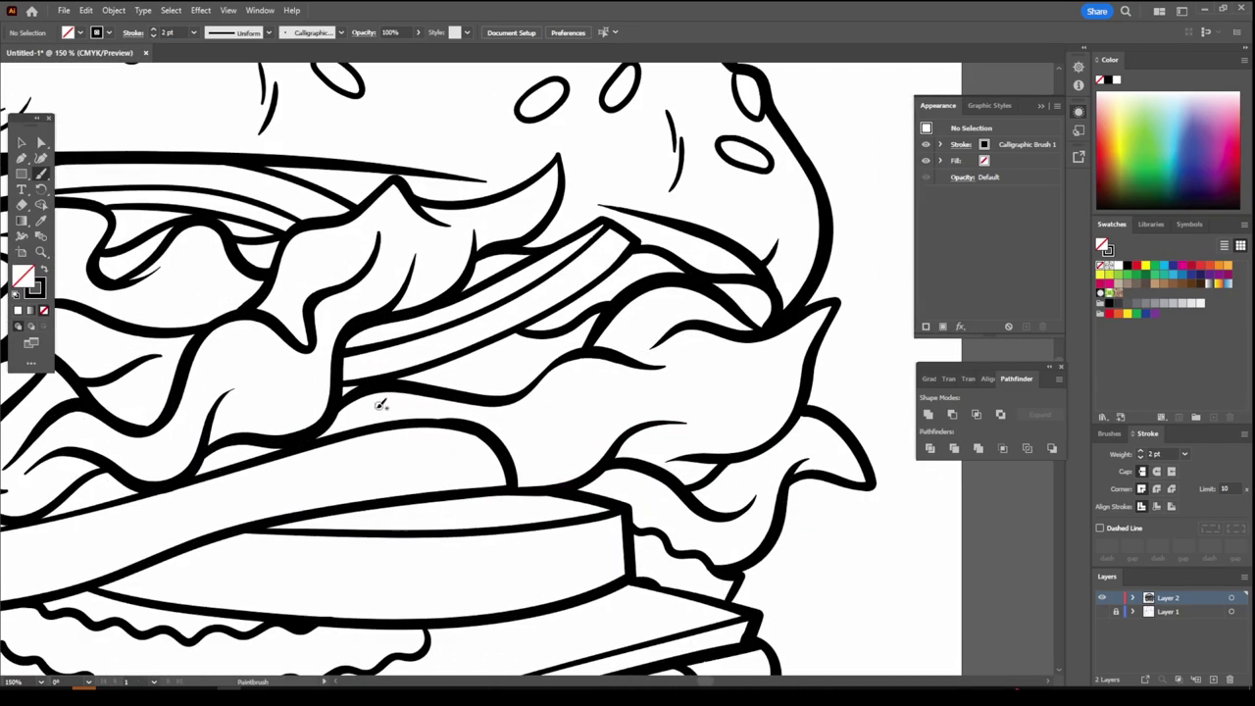
drag(567, 384, 568, 383)
drag(590, 389, 713, 361)
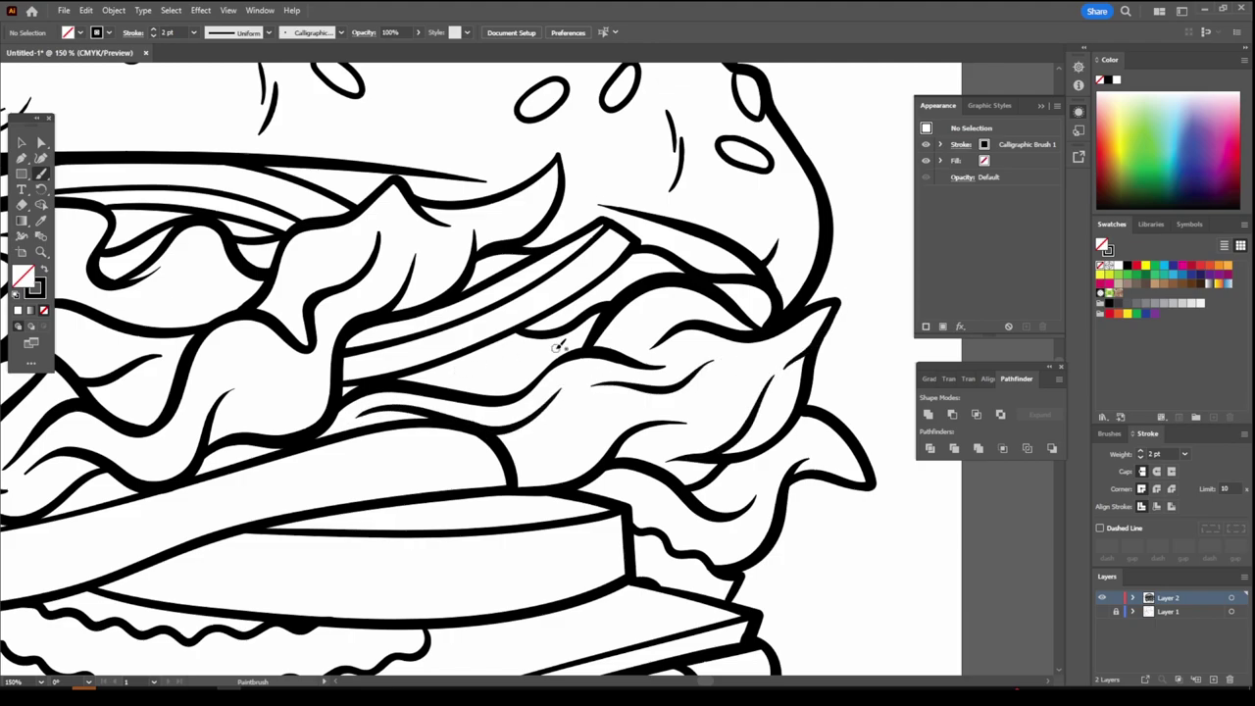
scroll(378, 487, down, 4)
scroll(266, 412, up, 5)
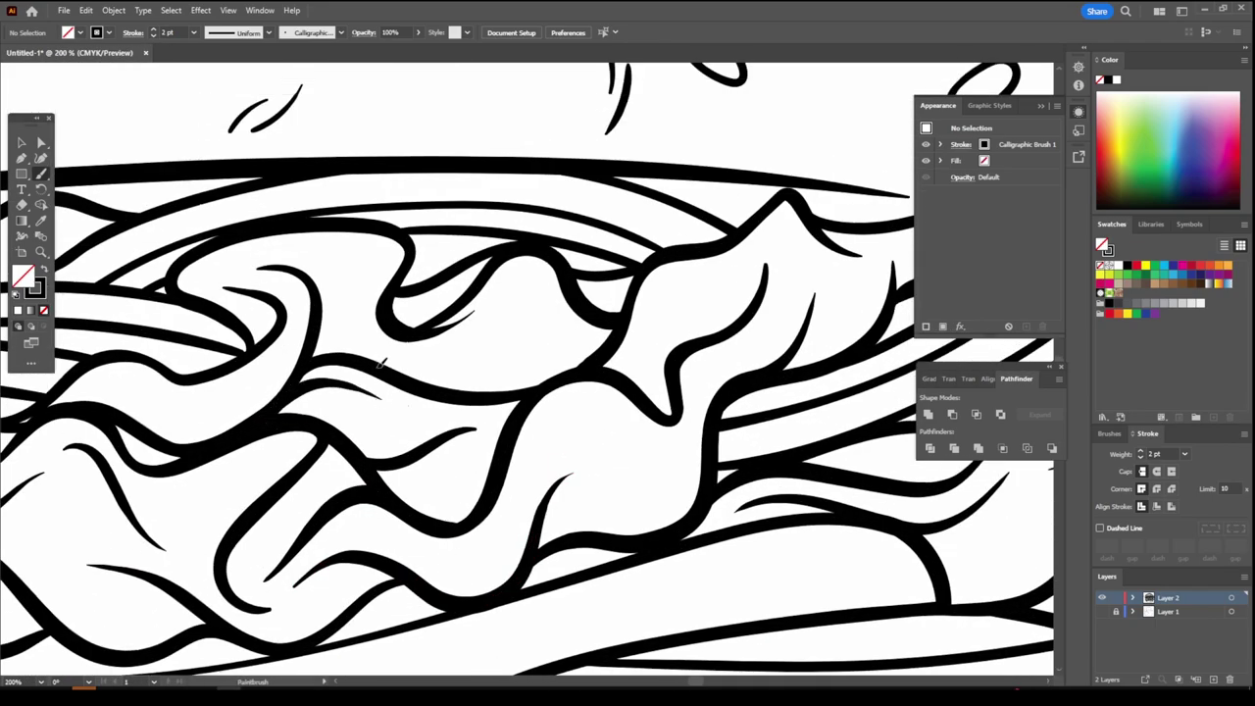
Add detail lines along the lettuce peak and the left lettuce leaf
drag(651, 304, 821, 264)
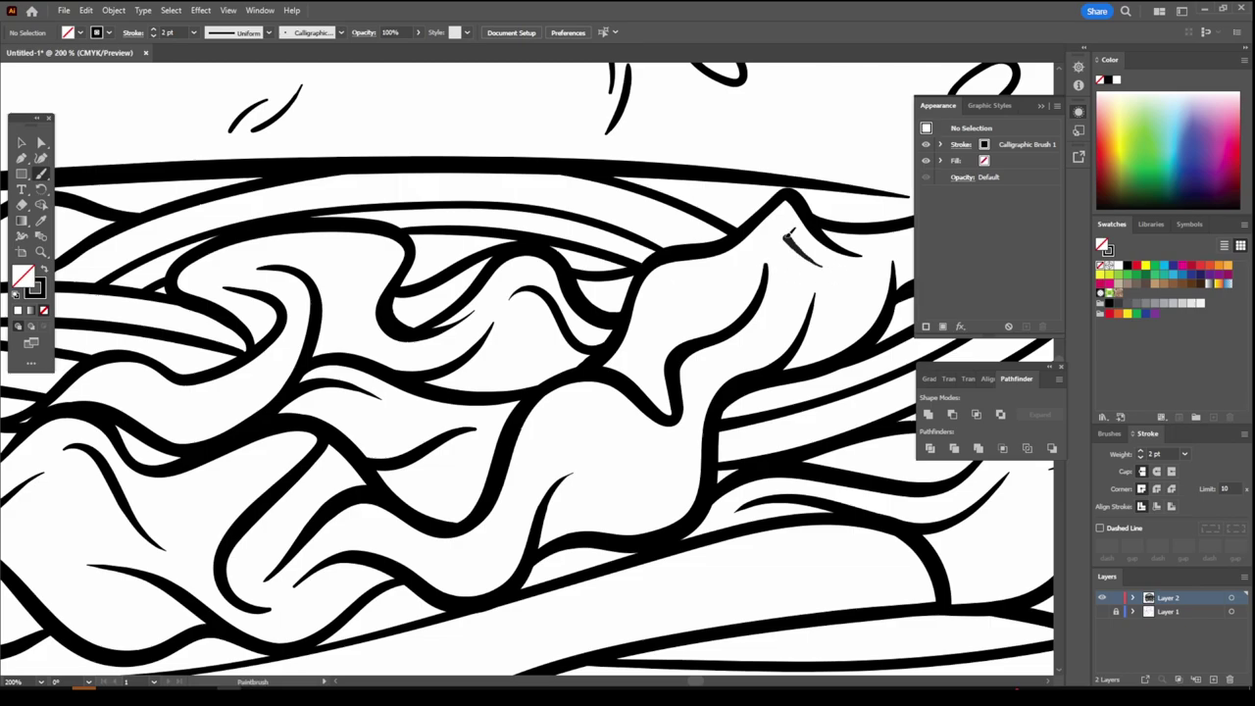
drag(602, 509, 715, 397)
scroll(637, 461, down, 4)
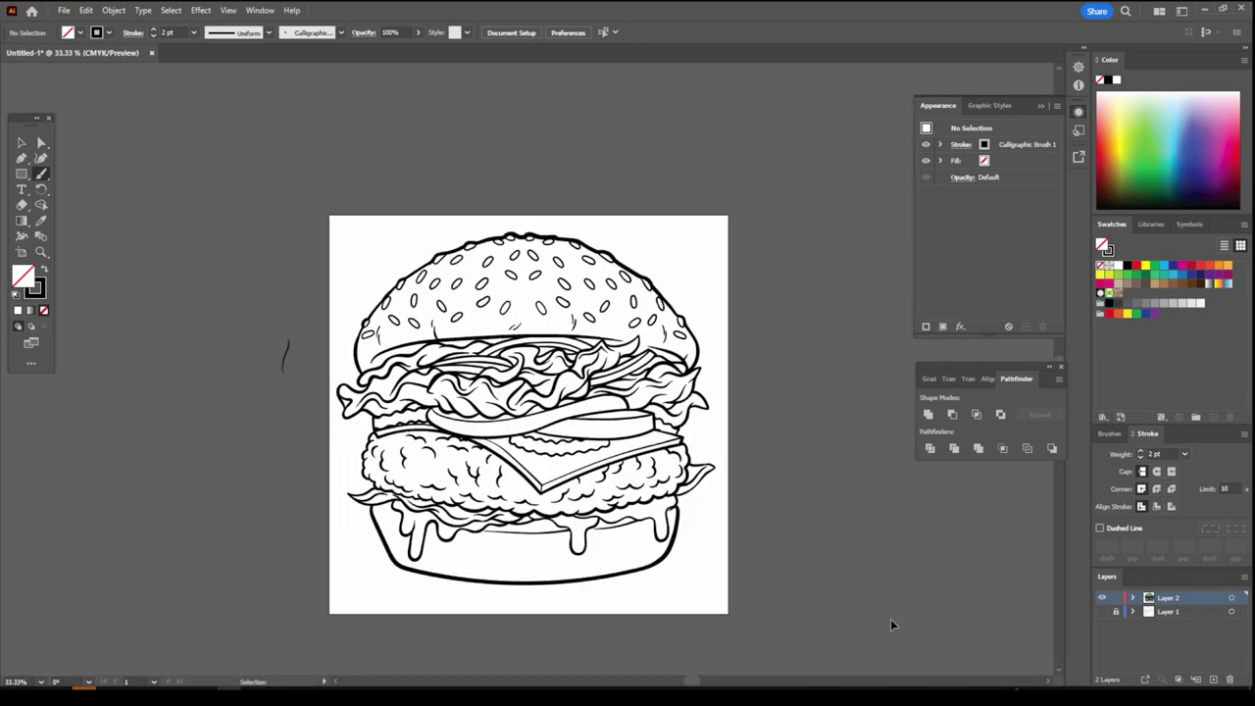
scroll(432, 402, up, 3)
scroll(431, 402, up, 2)
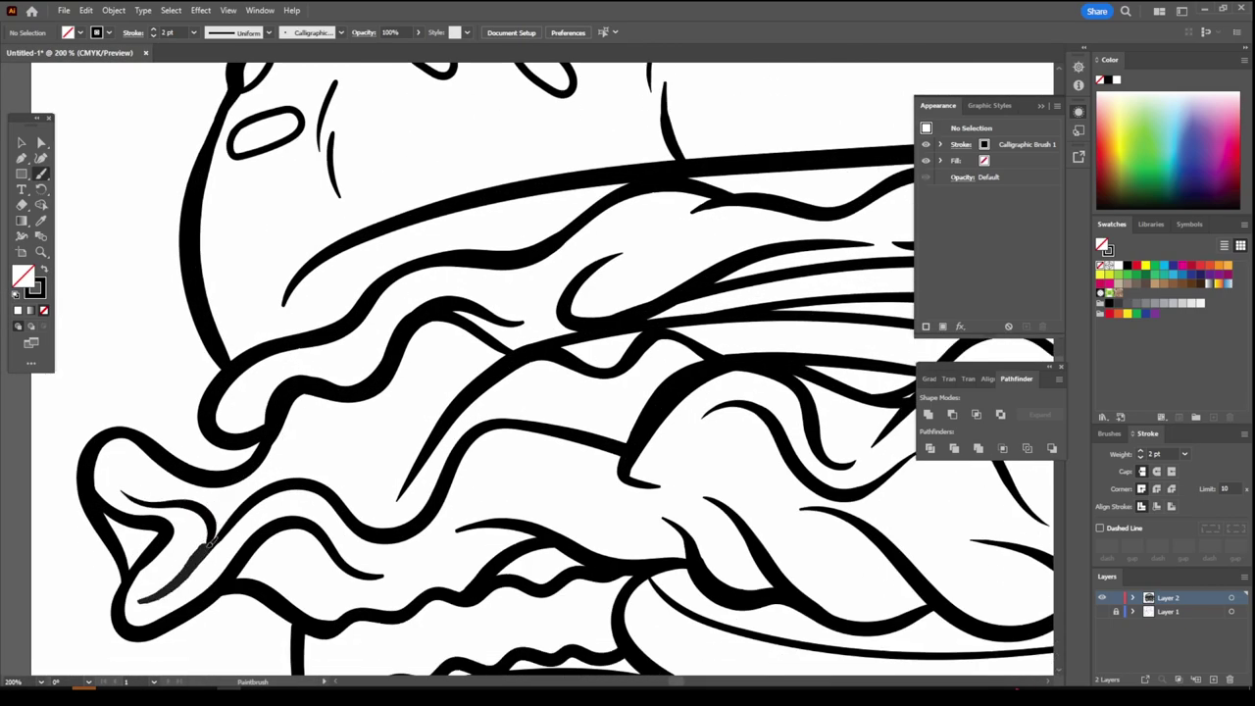
scroll(508, 345, down, 4)
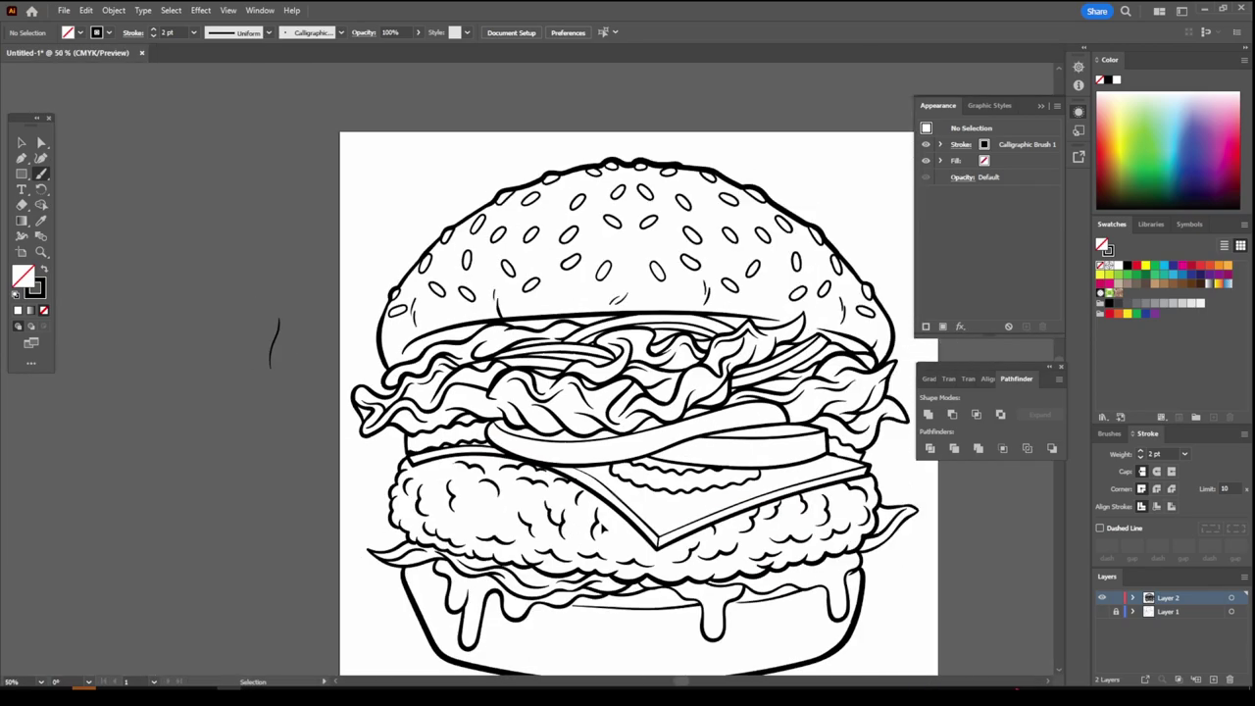
scroll(255, 401, up, 3)
scroll(255, 402, up, 2)
drag(201, 392, 455, 500)
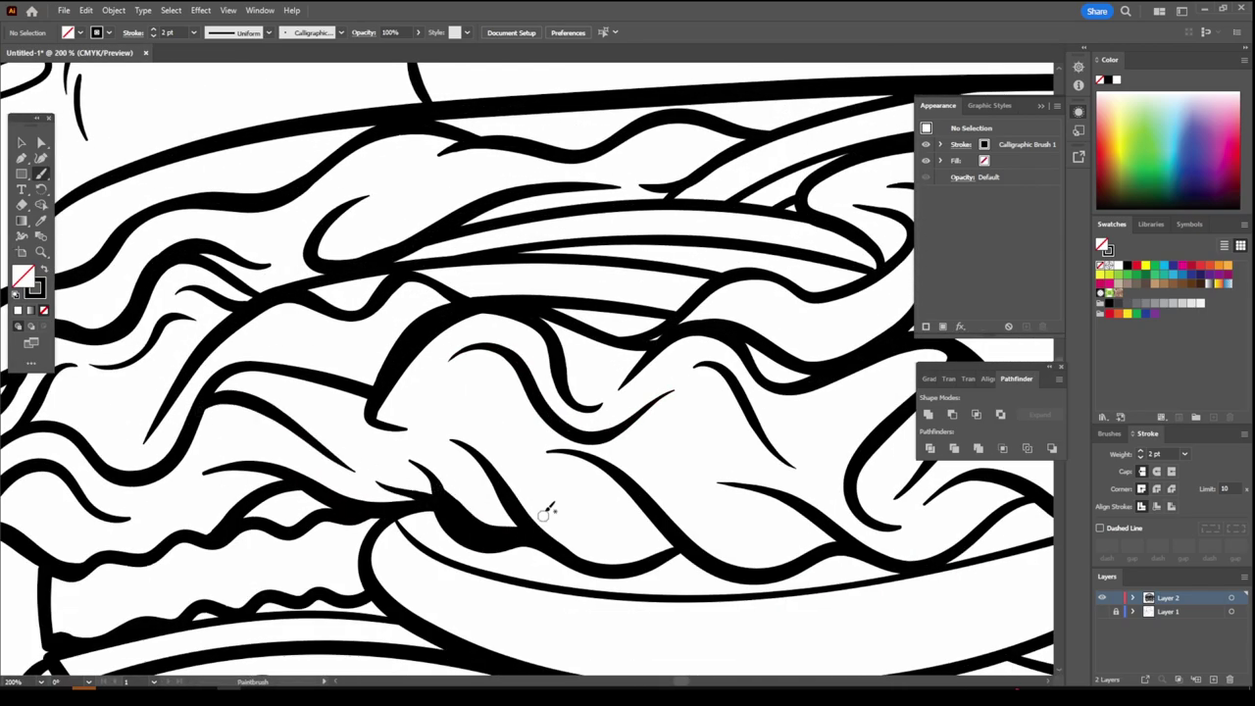
scroll(775, 572, down, 4)
scroll(770, 574, up, 5)
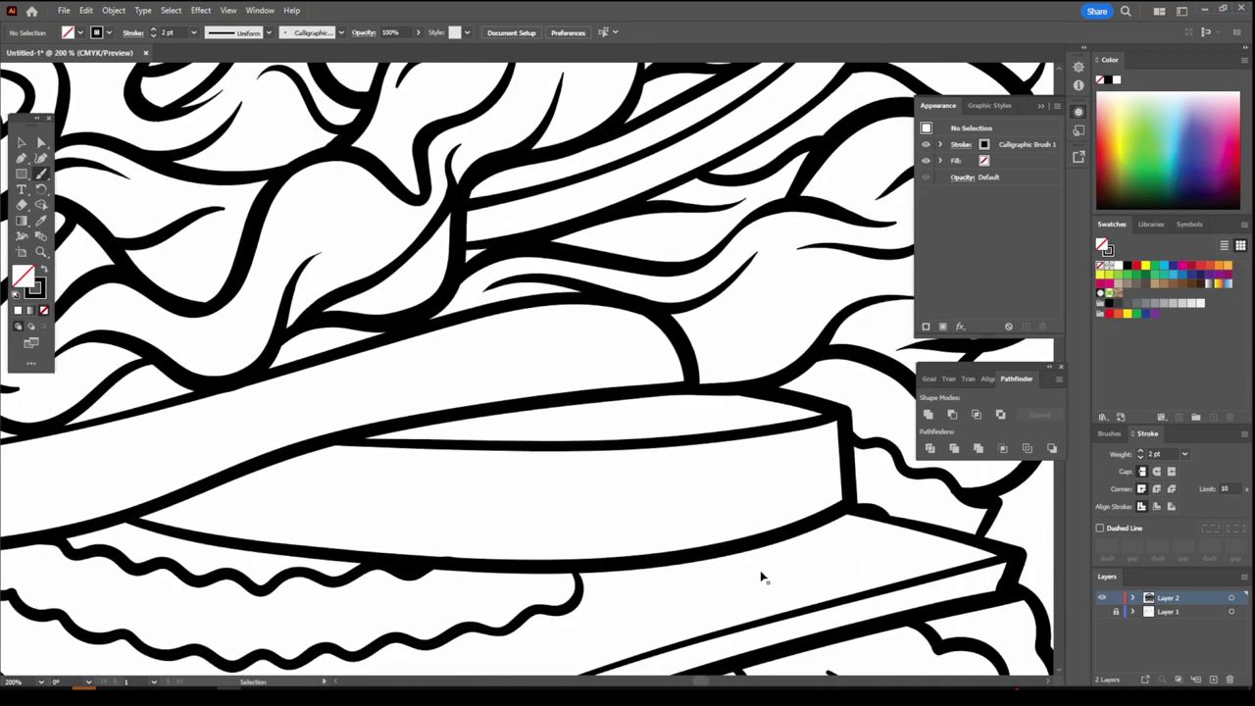
Add a detail line on the cheese slice and texture strokes along the bottom bun
drag(725, 397, 745, 410)
scroll(725, 397, down, 4)
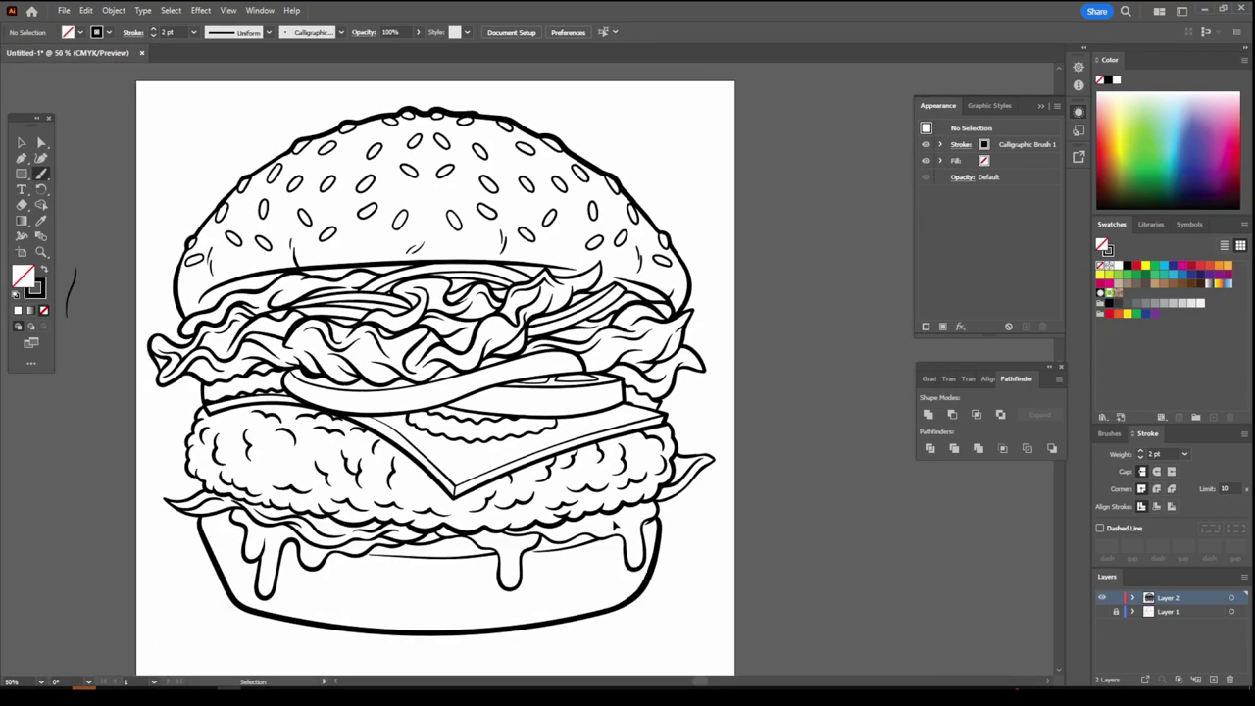
scroll(392, 392, up, 5)
drag(69, 432, 637, 372)
scroll(637, 373, down, 4)
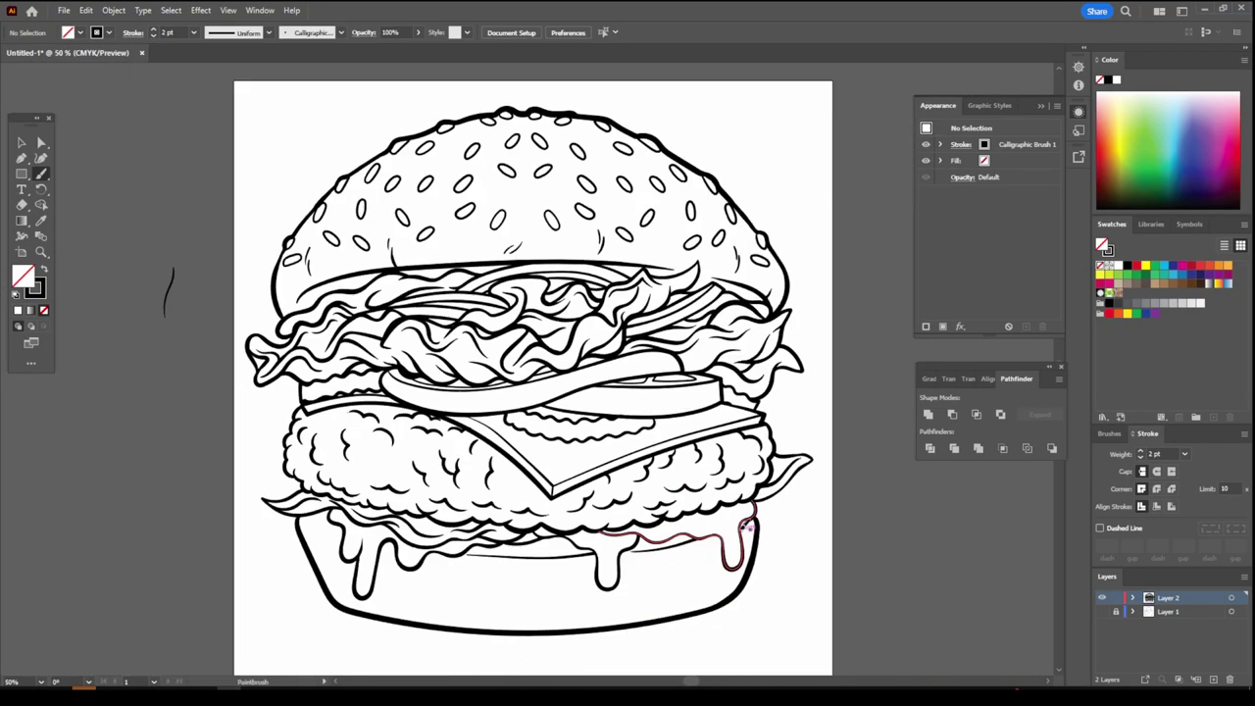
scroll(529, 417, up, 4)
scroll(122, 339, down, 2)
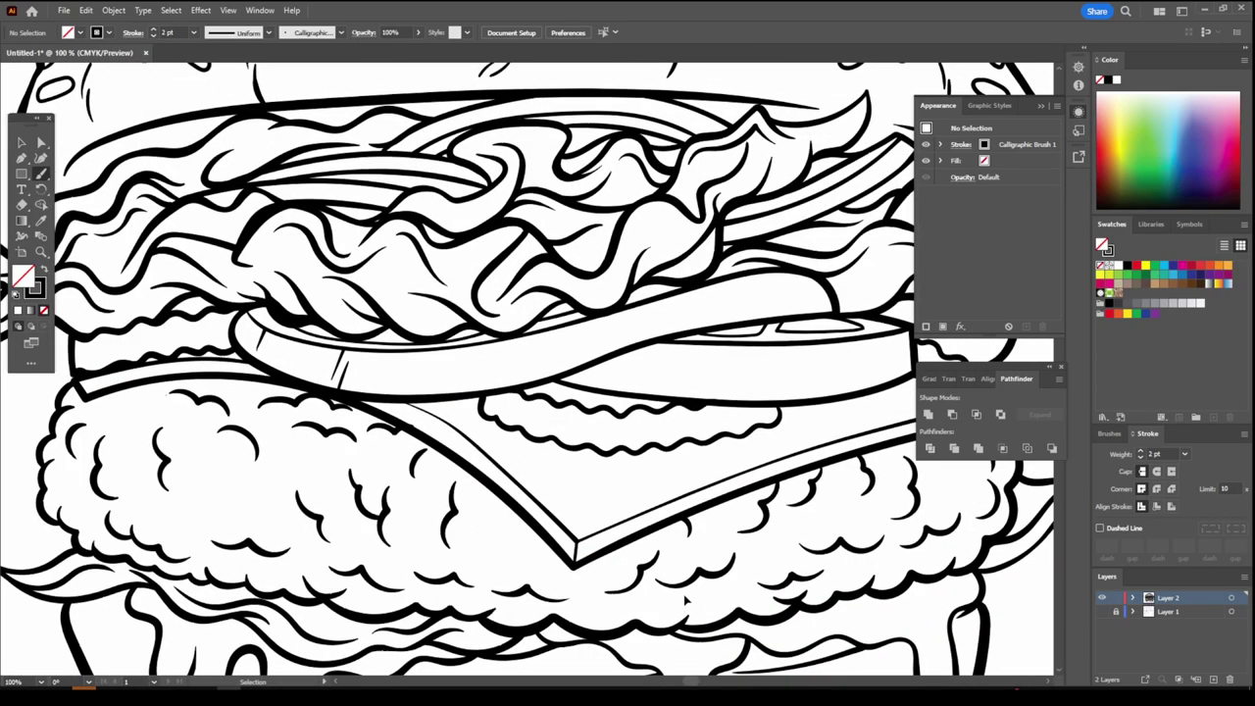
scroll(672, 499, down, 3)
scroll(673, 499, down, 1)
drag(524, 625, 560, 565)
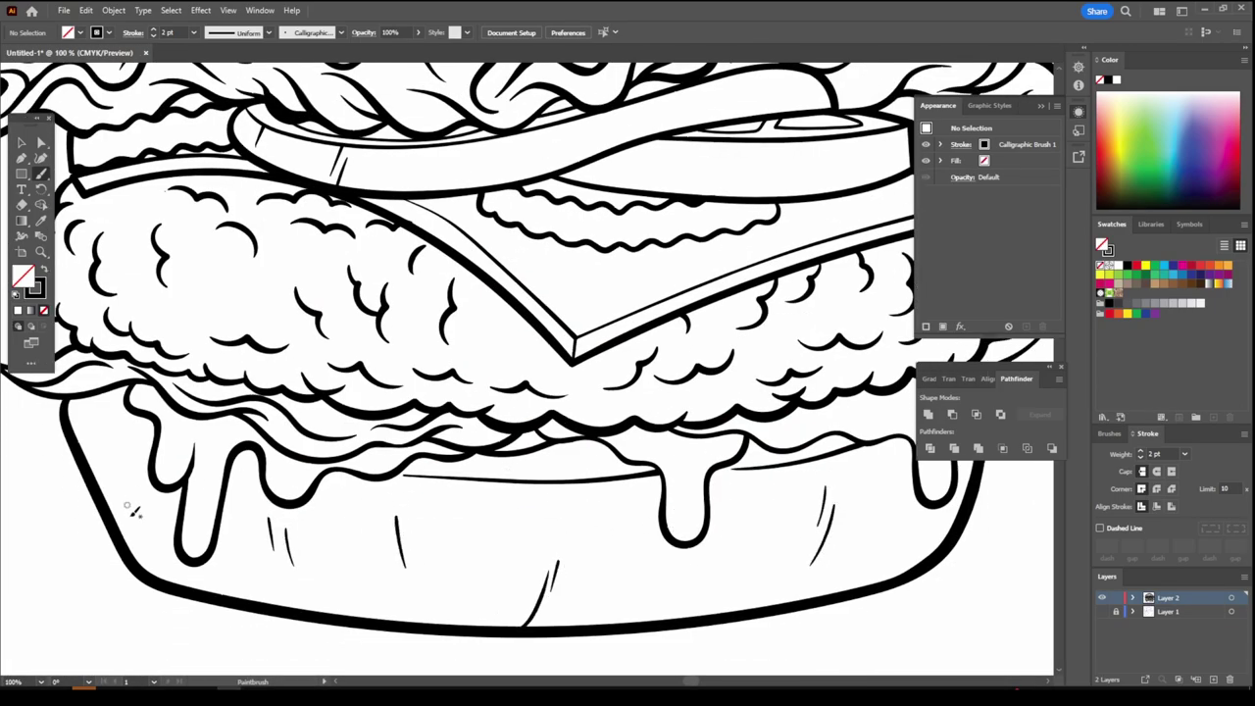
scroll(474, 537, down, 3)
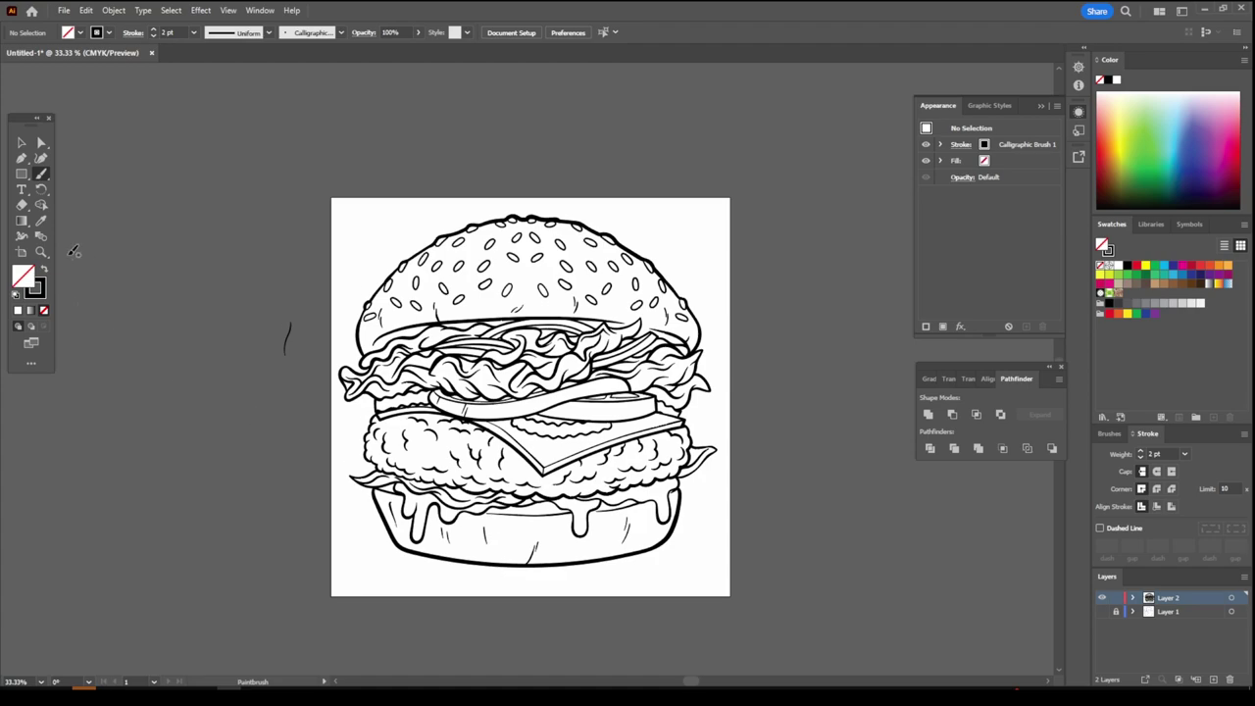
Group all the burger line art and duplicate its layer
key(ctrl+a)
key(ctrl+g)
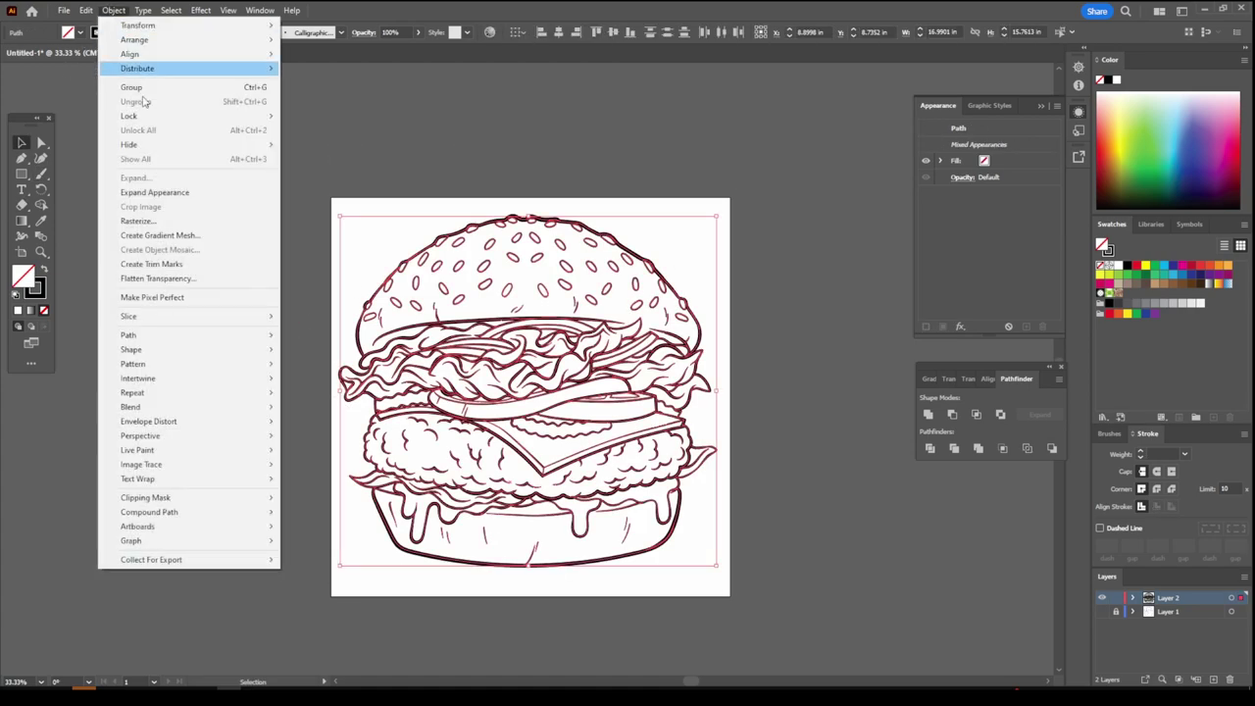
drag(1216, 680, 1213, 680)
Place a light orange rectangle behind the burger and divide it along the outlines
key(ctrl+shift+a)
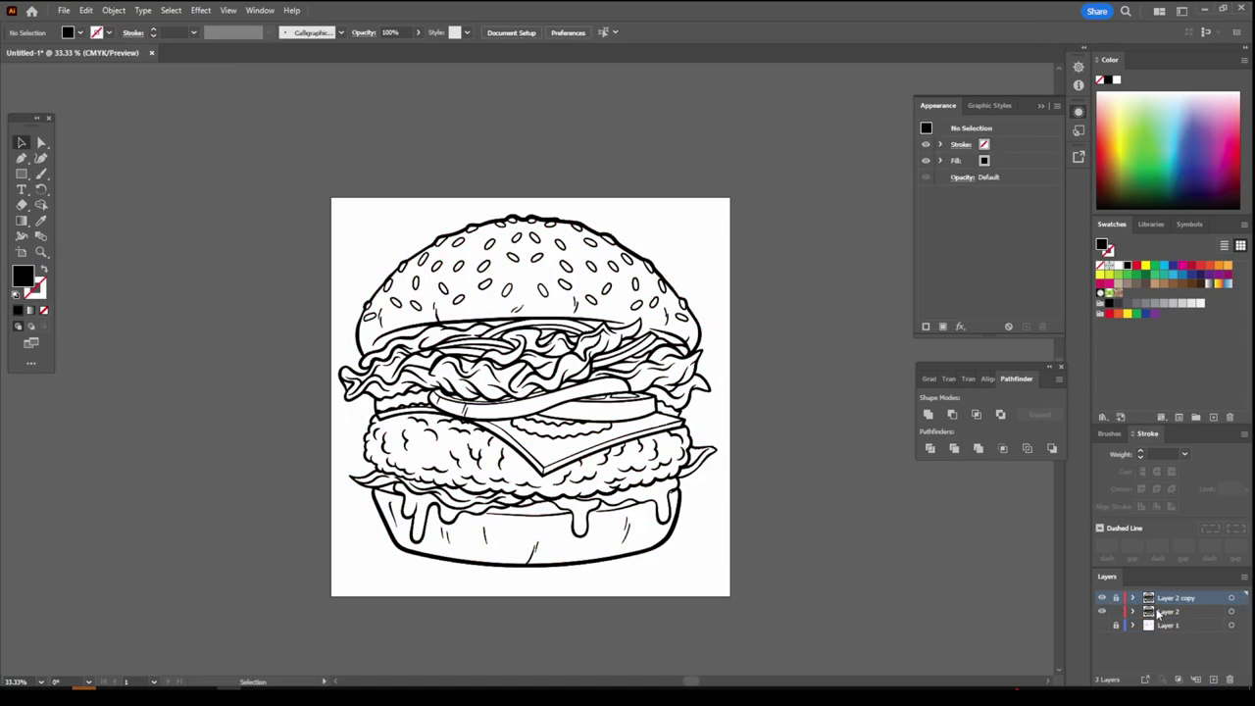
double_click(22, 276)
drag(911, 415, 922, 386)
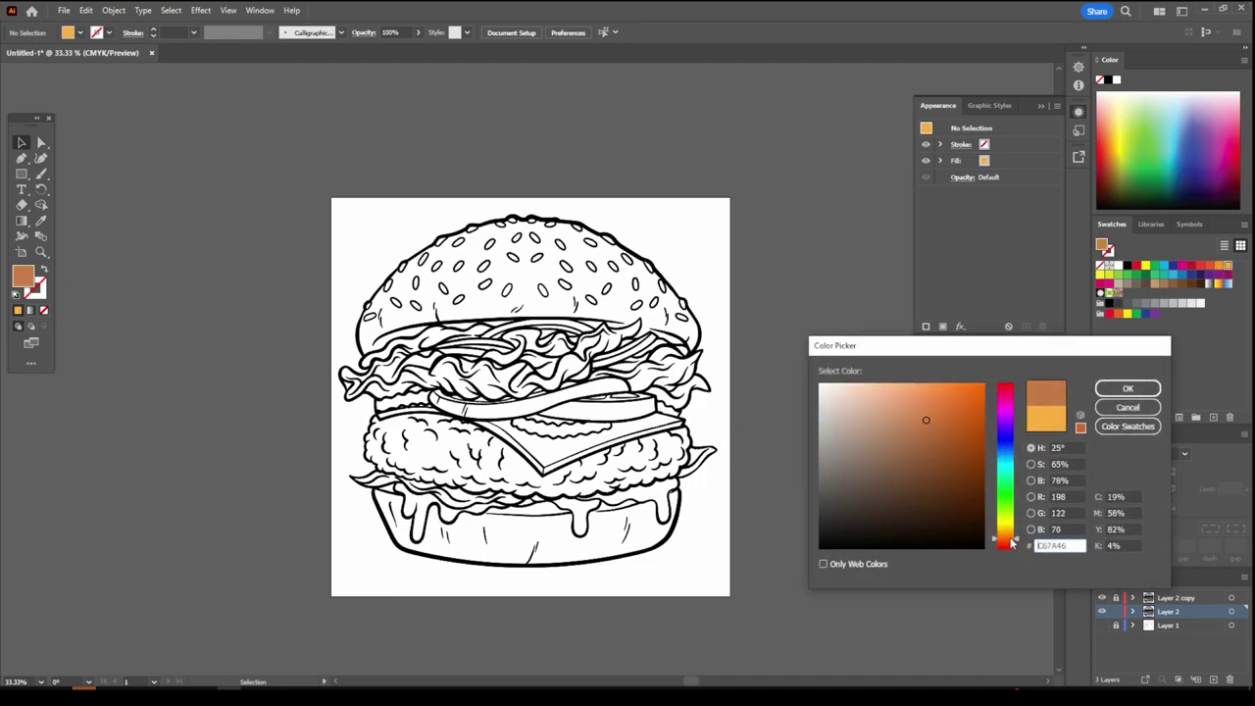
click(1127, 388)
key(m)
drag(306, 174, 780, 607)
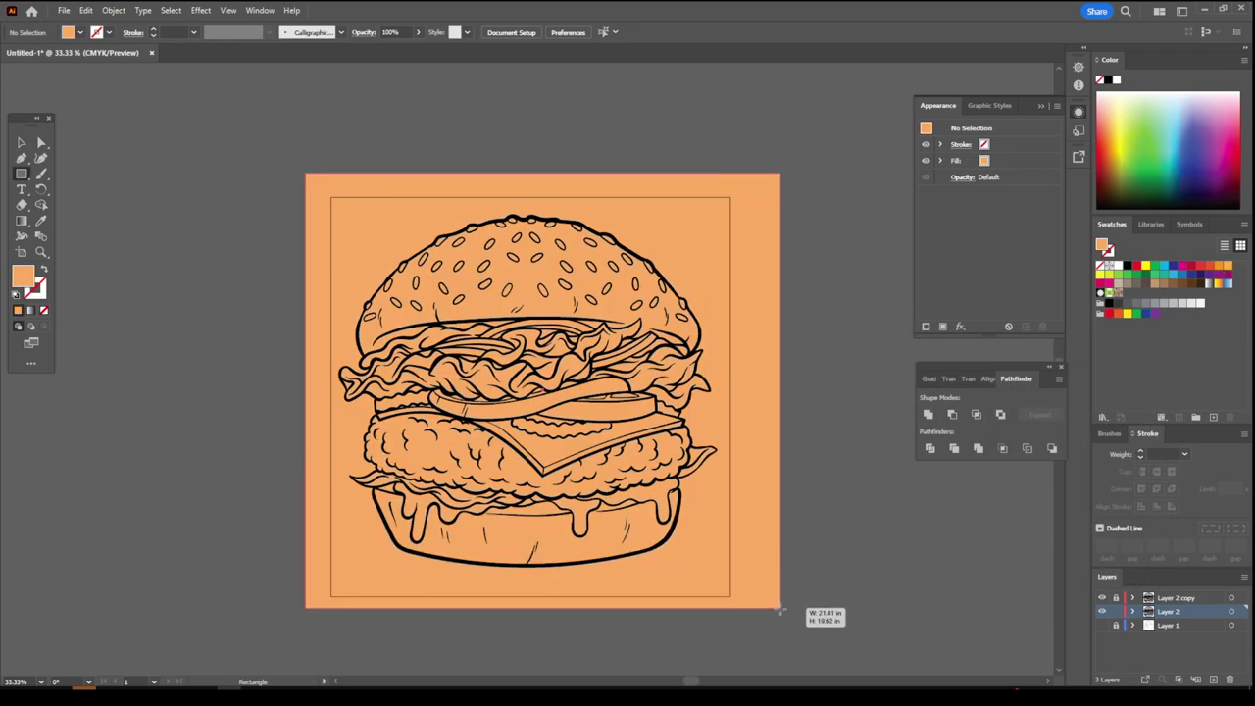
key(v)
right_click(324, 221)
click(502, 562)
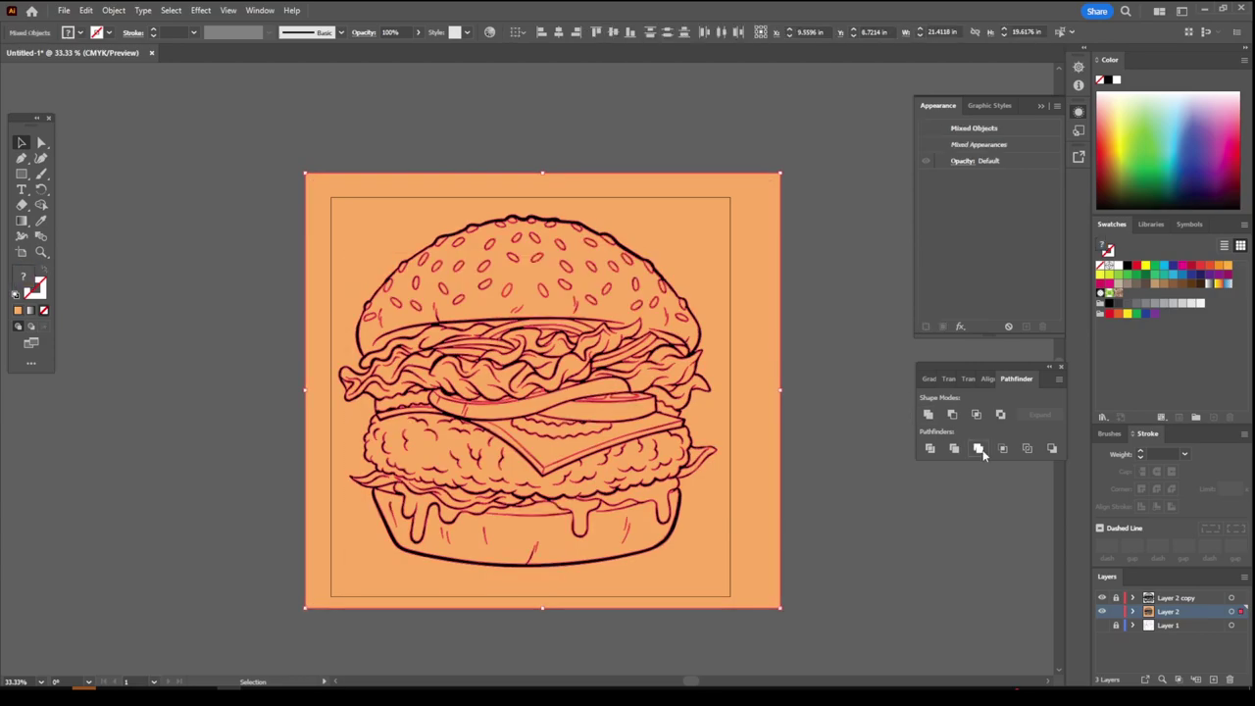
double_click(742, 333)
Remove the orange pieces outside the burger and enter the divided group
key(ctrl+equal)
key(ctrl+equal)
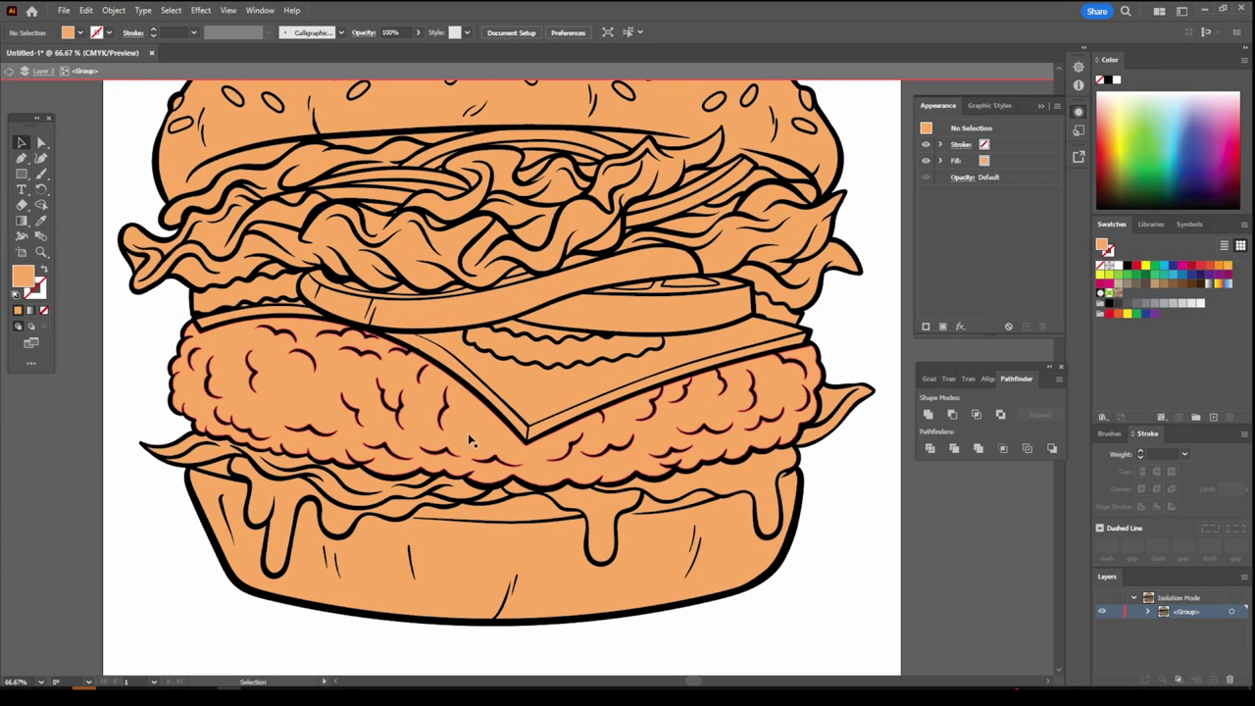
key(Escape)
click(1148, 626)
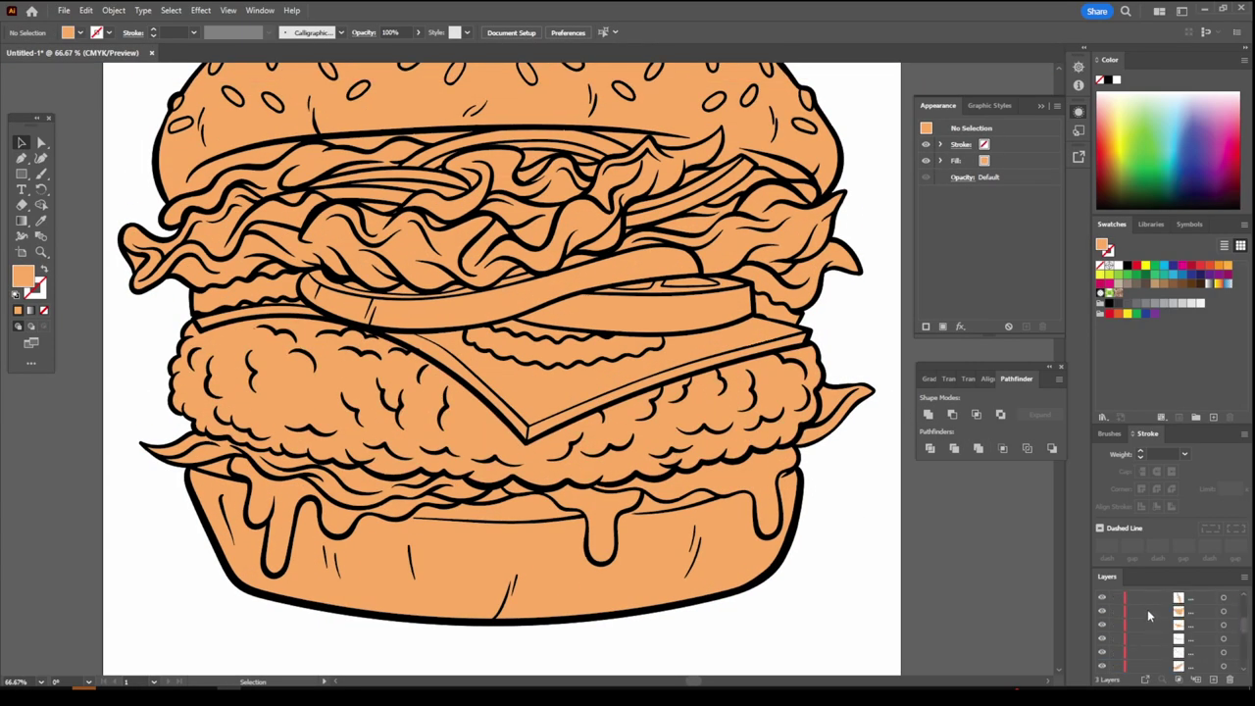
scroll(1147, 615, up, 5)
scroll(1127, 617, up, 5)
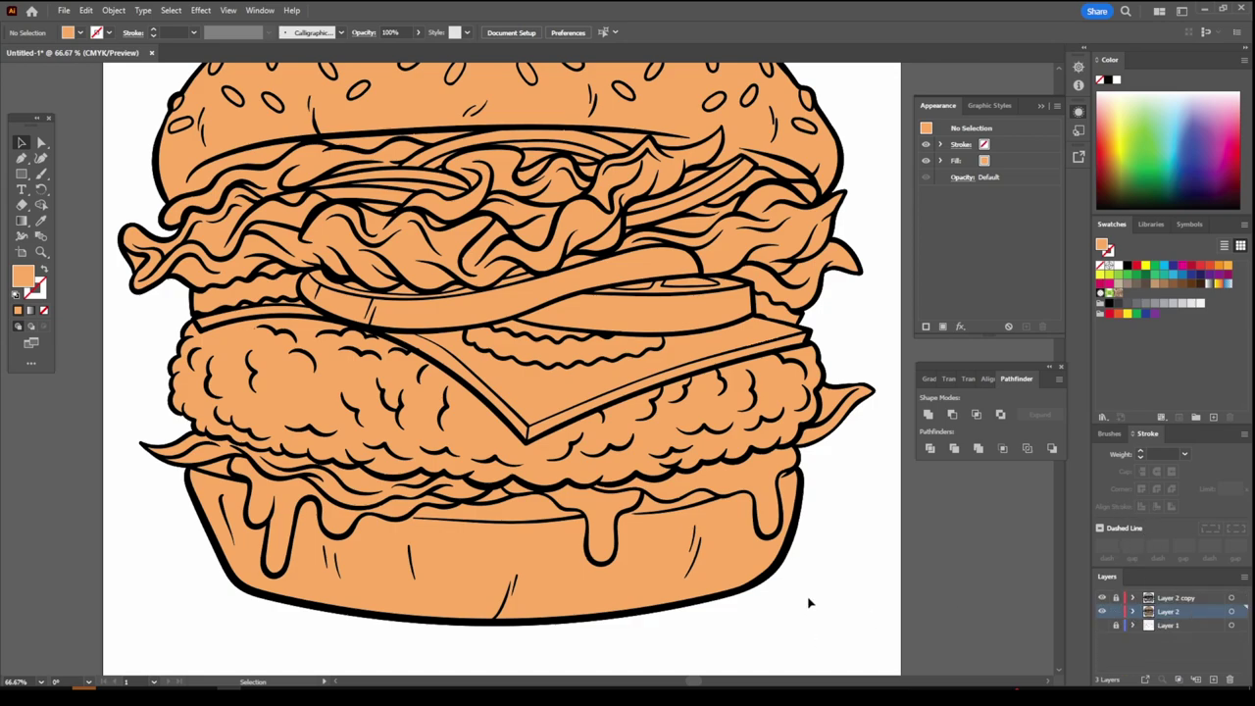
scroll(809, 597, up, 2)
right_click(737, 147)
double_click(708, 444)
Fill the patty brown
click(1183, 285)
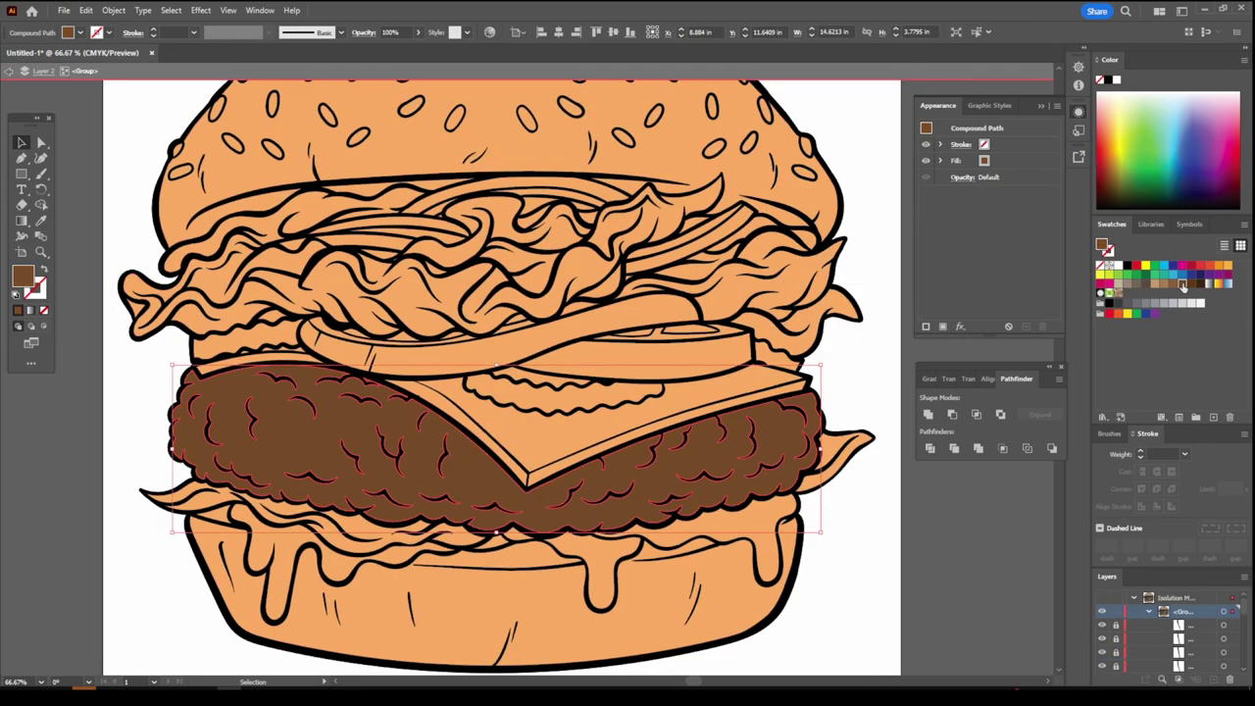
double_click(25, 276)
click(1127, 388)
click(306, 537)
Fill the bacon strip a reddish colour
shift+click(838, 456)
double_click(25, 276)
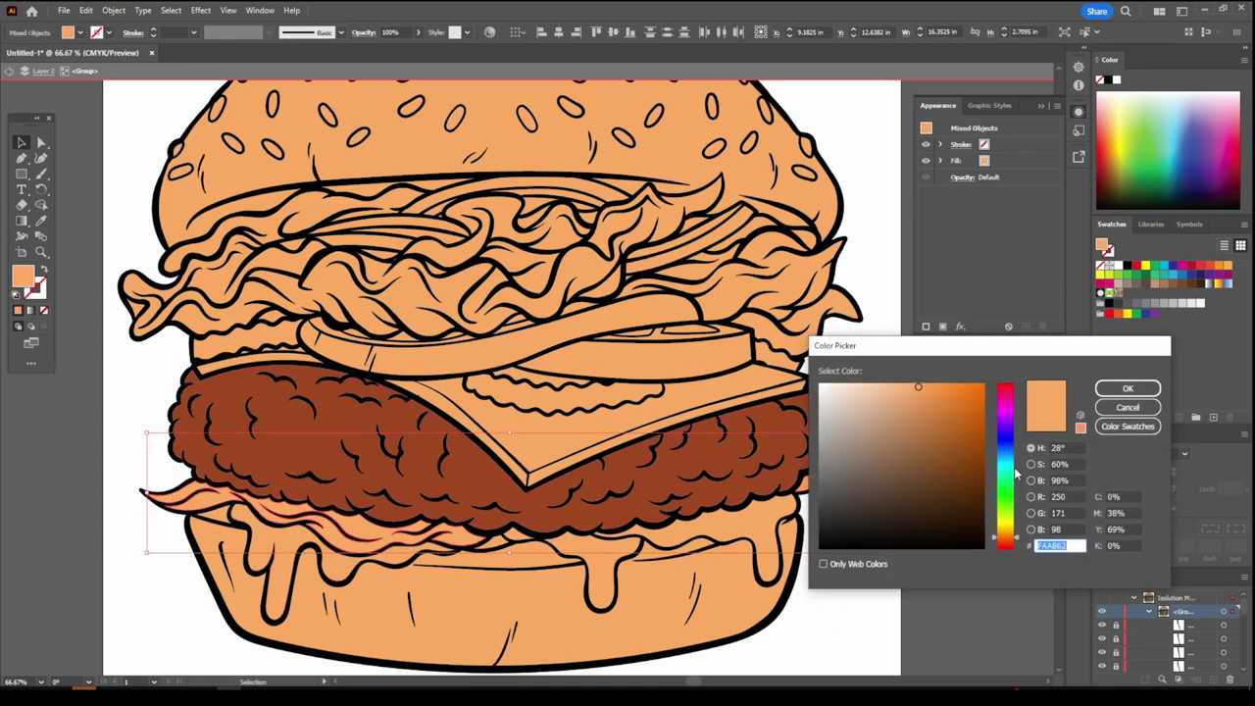
mouse_move(919, 392)
mouse_down()
mouse_move(947, 443)
mouse_move(941, 429)
mouse_up()
click(1004, 542)
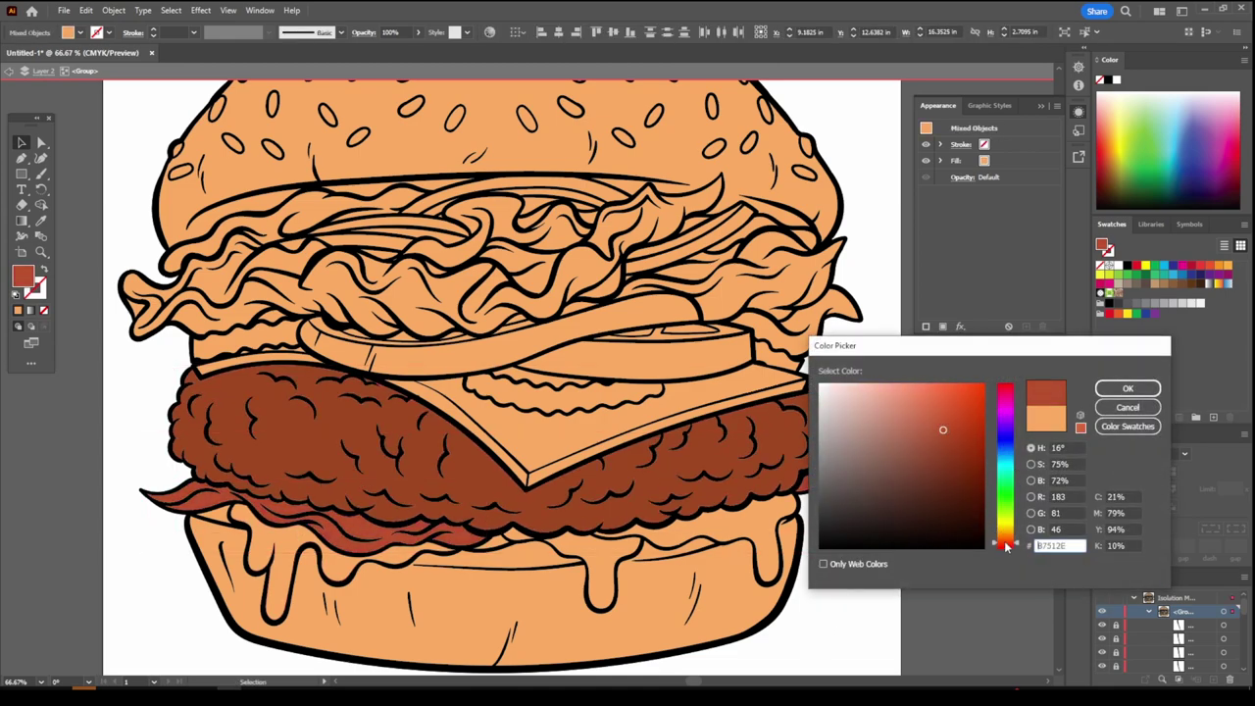
click(1004, 546)
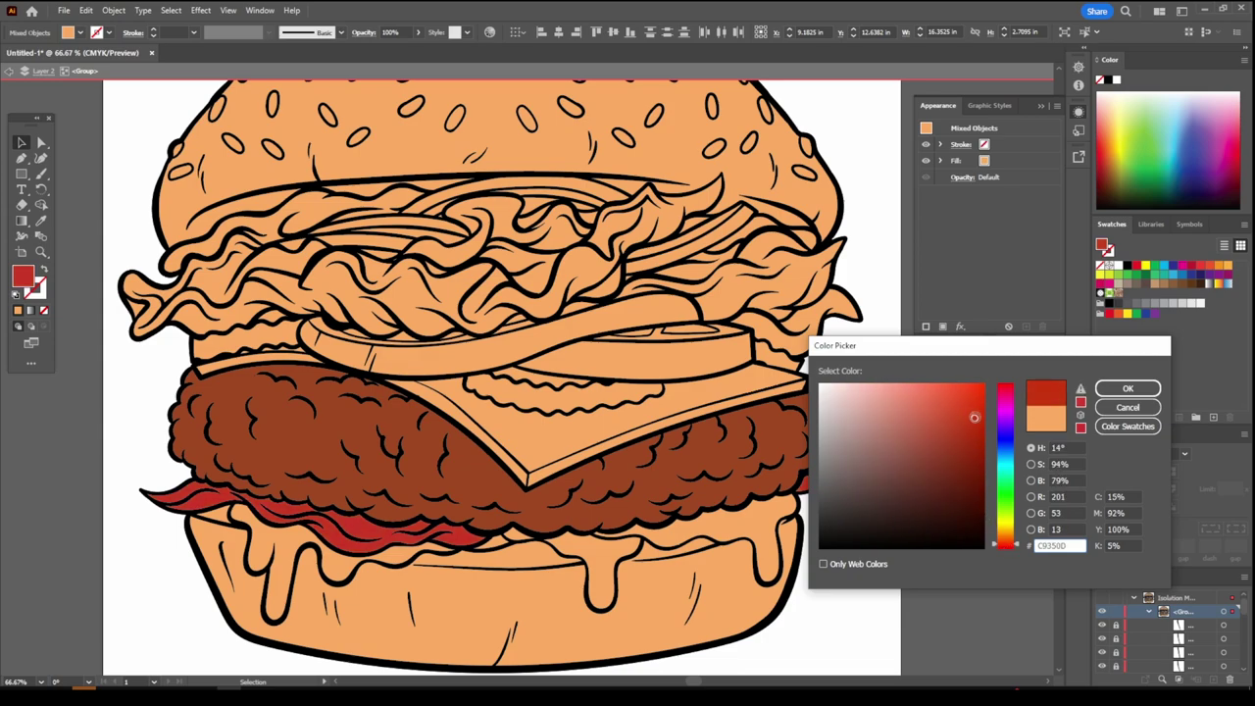
click(1127, 389)
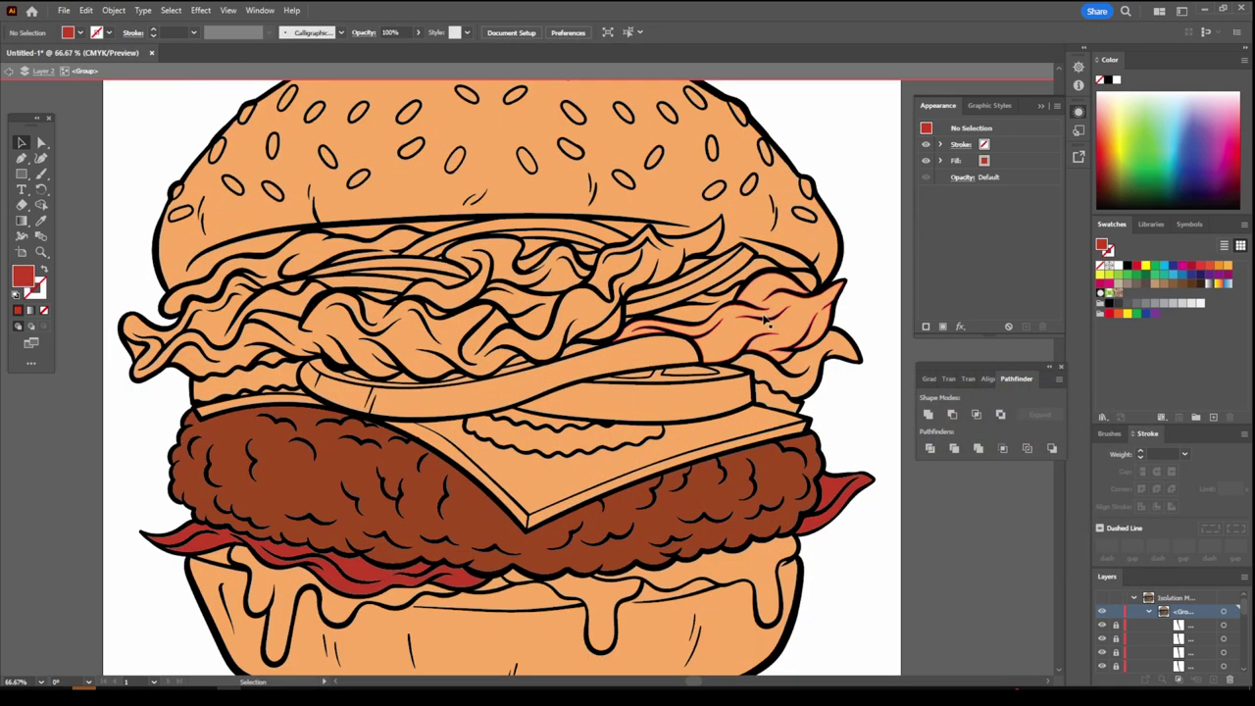
Fill both lettuce pieces green
click(725, 299)
shift+click(604, 334)
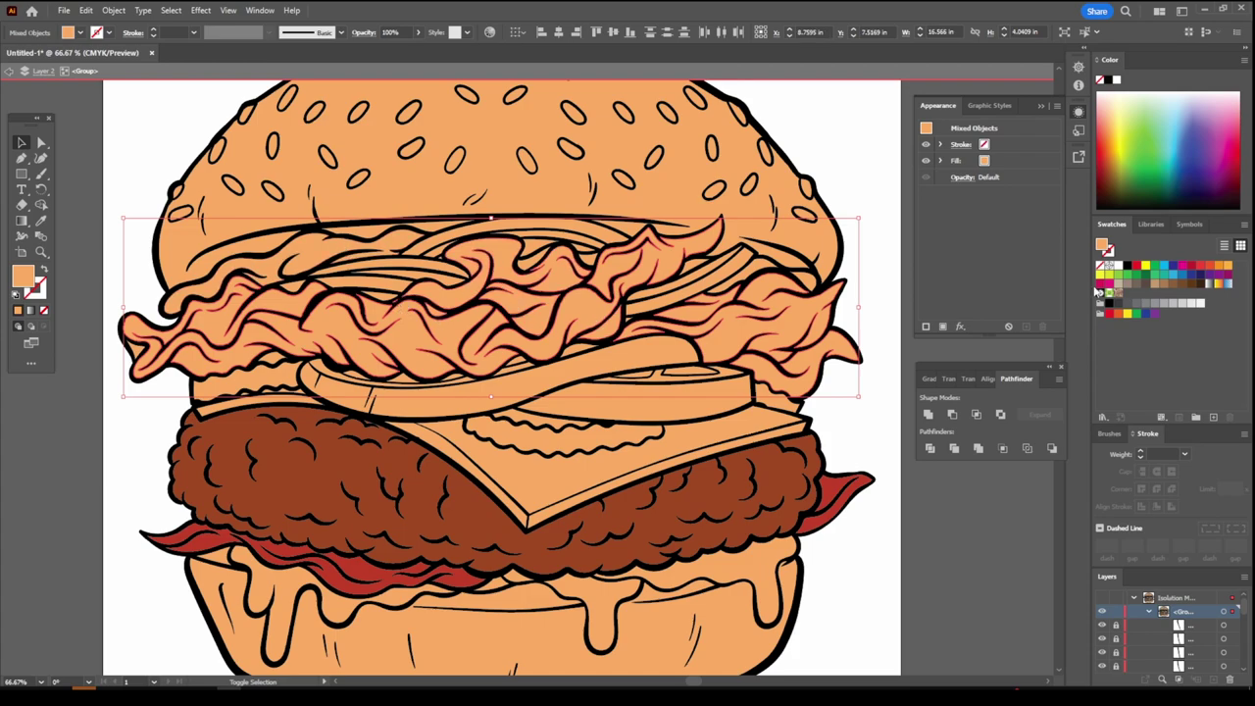
click(1133, 279)
double_click(24, 277)
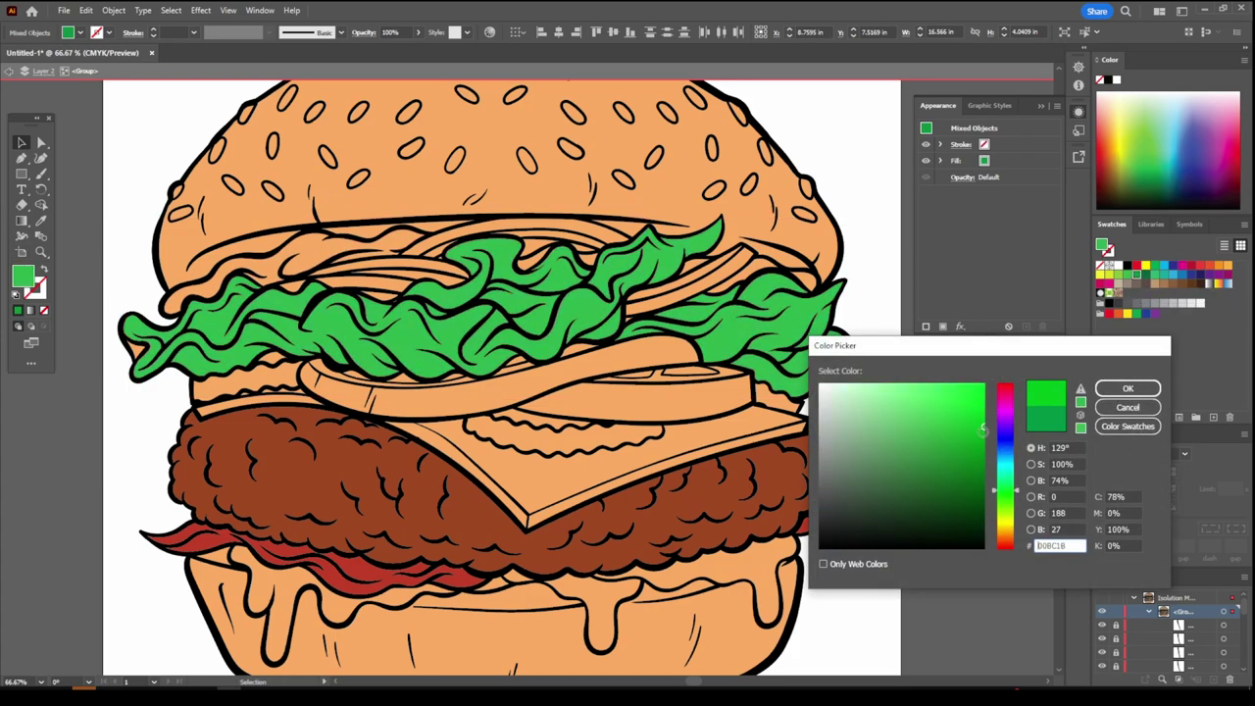
click(1128, 389)
Fill the tomato slice a bright red
key(Escape)
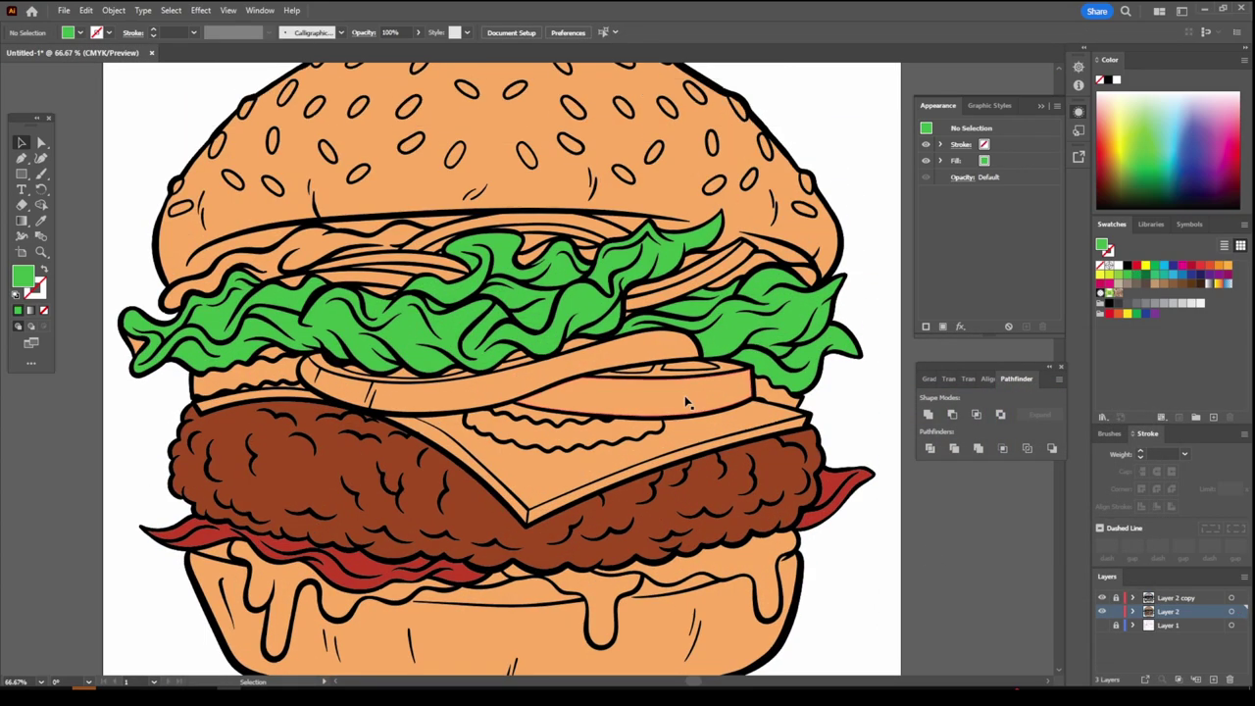
double_click(622, 380)
click(1190, 267)
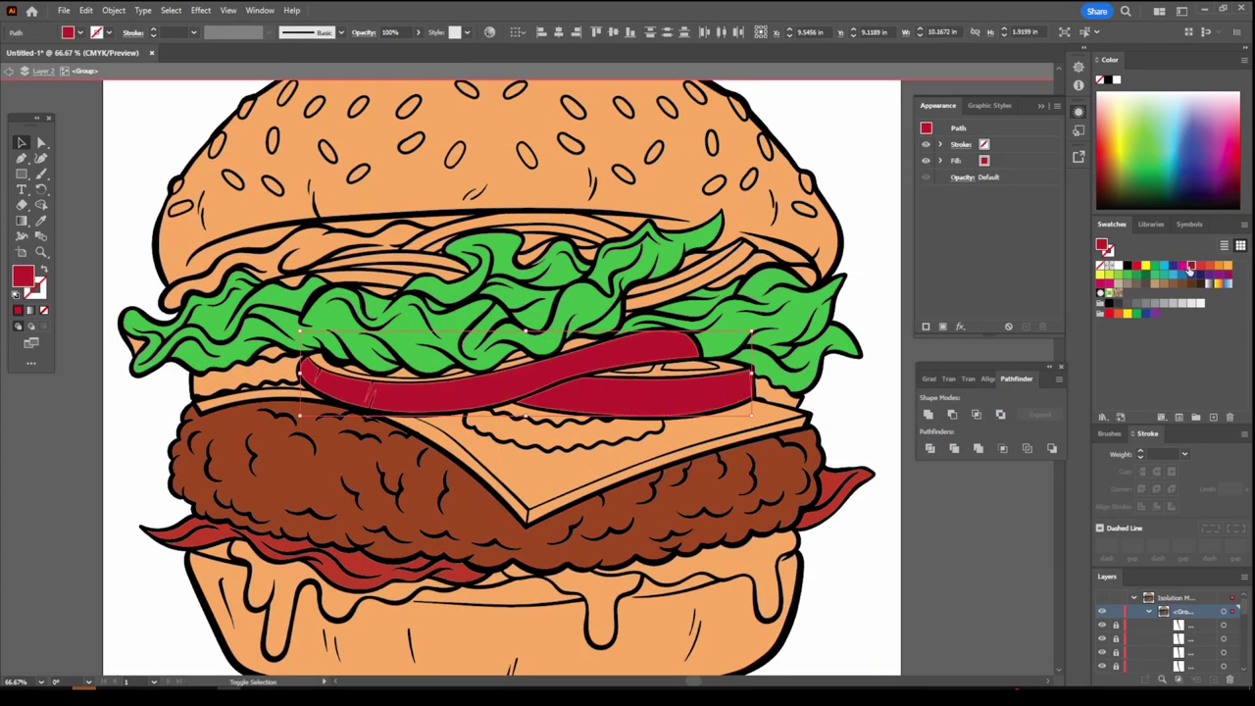
double_click(24, 276)
click(1120, 389)
Fill the pickles under the tomato olive green
key(ctrl+0)
key(ctrl+1)
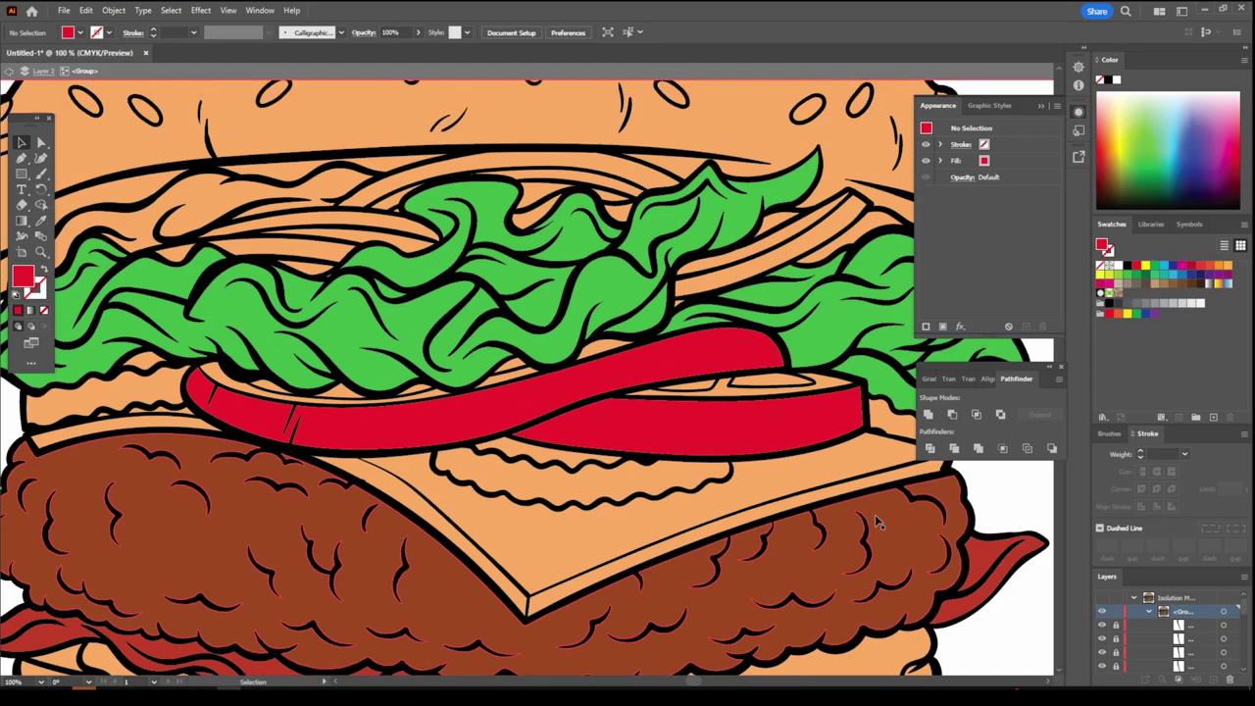
scroll(877, 522, up, 1)
click(706, 485)
double_click(25, 277)
click(1002, 517)
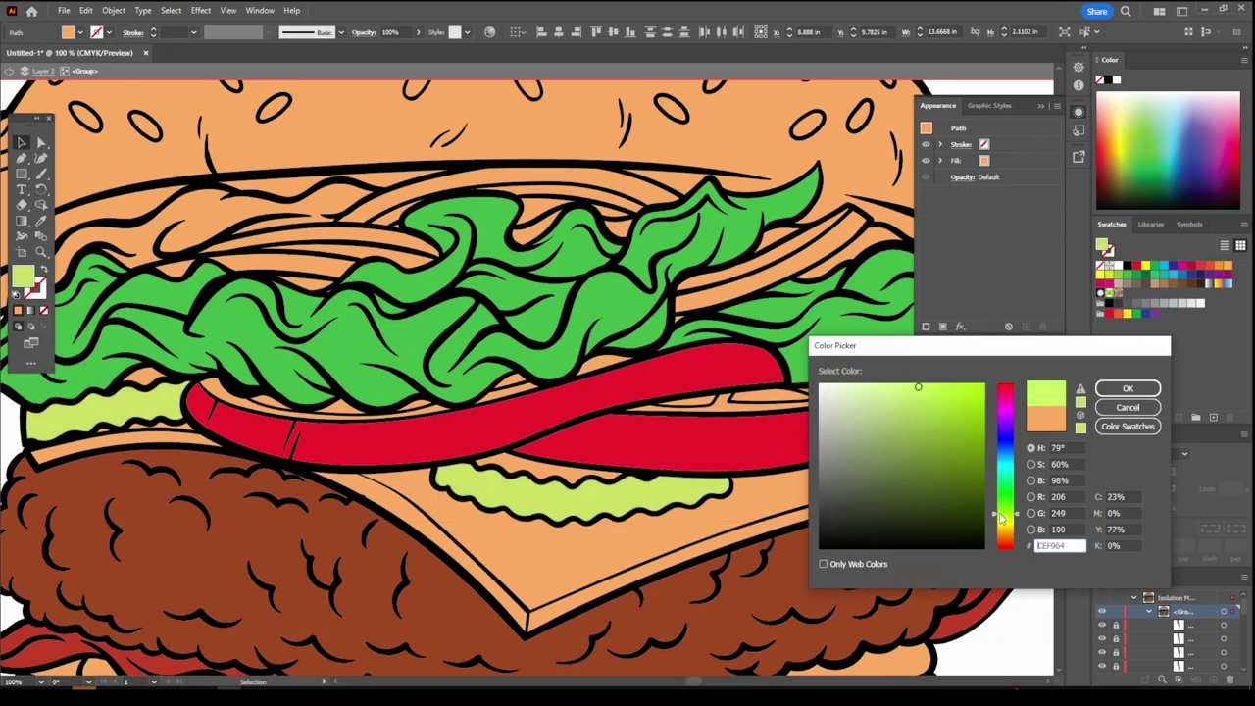
drag(980, 490, 984, 410)
drag(983, 471, 982, 441)
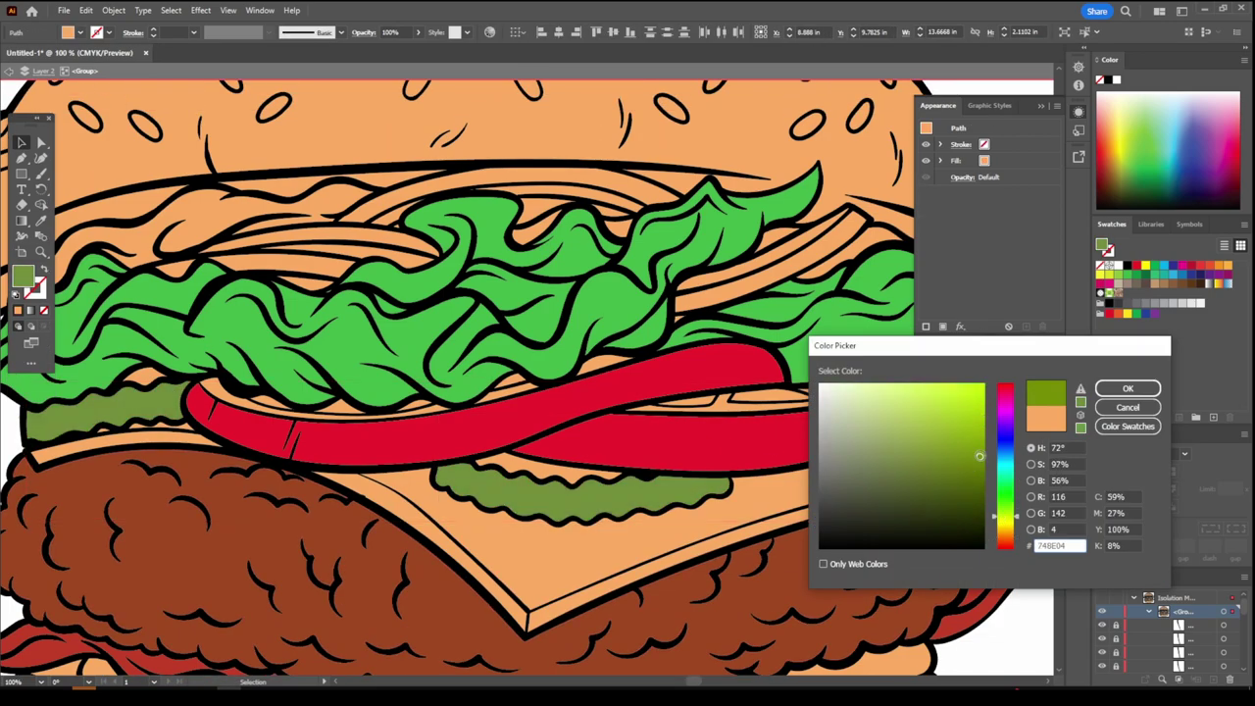
click(1127, 388)
Colour the cheese's left edge strip brown and select the main cheese shape for recolouring
click(867, 490)
click(496, 535)
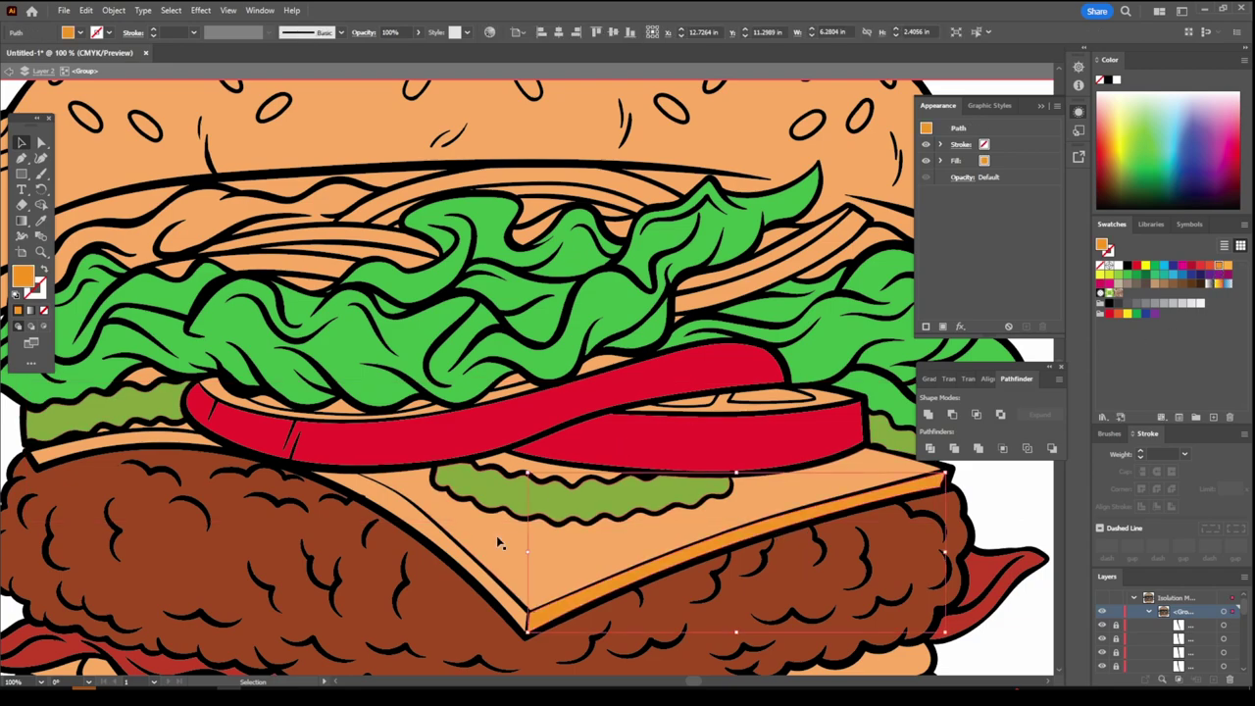
click(145, 446)
double_click(23, 276)
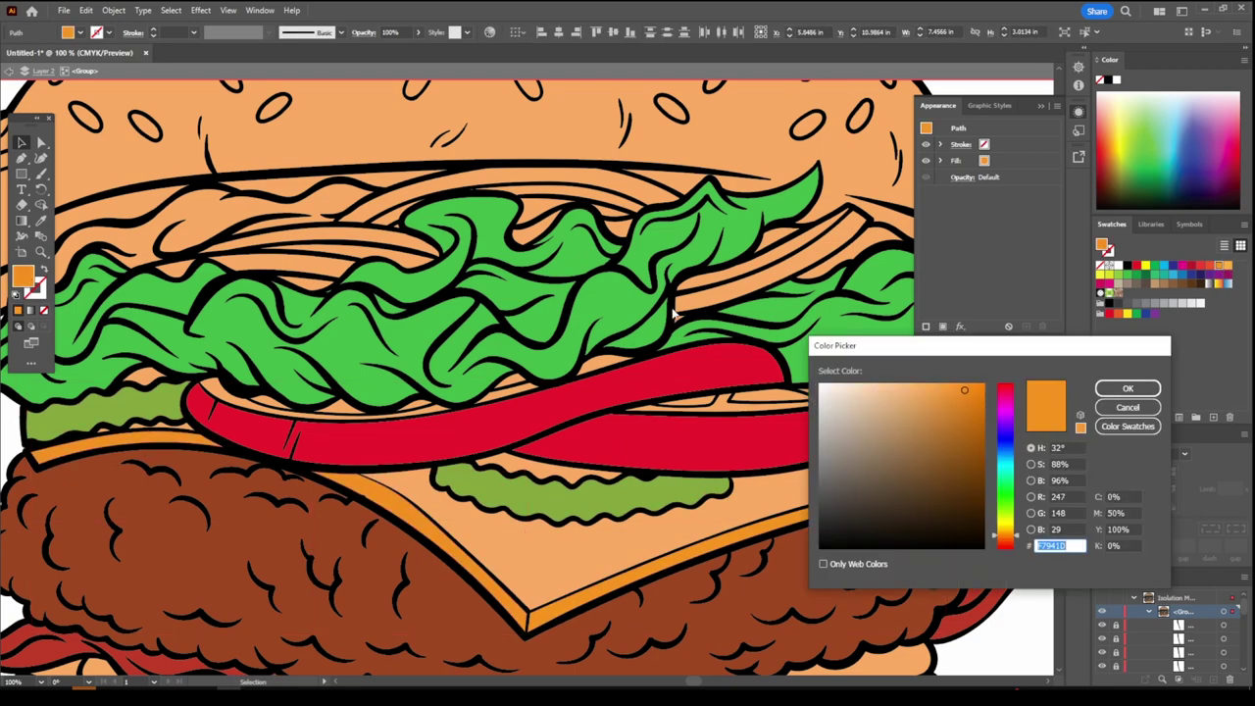
click(973, 451)
click(1127, 388)
click(108, 437)
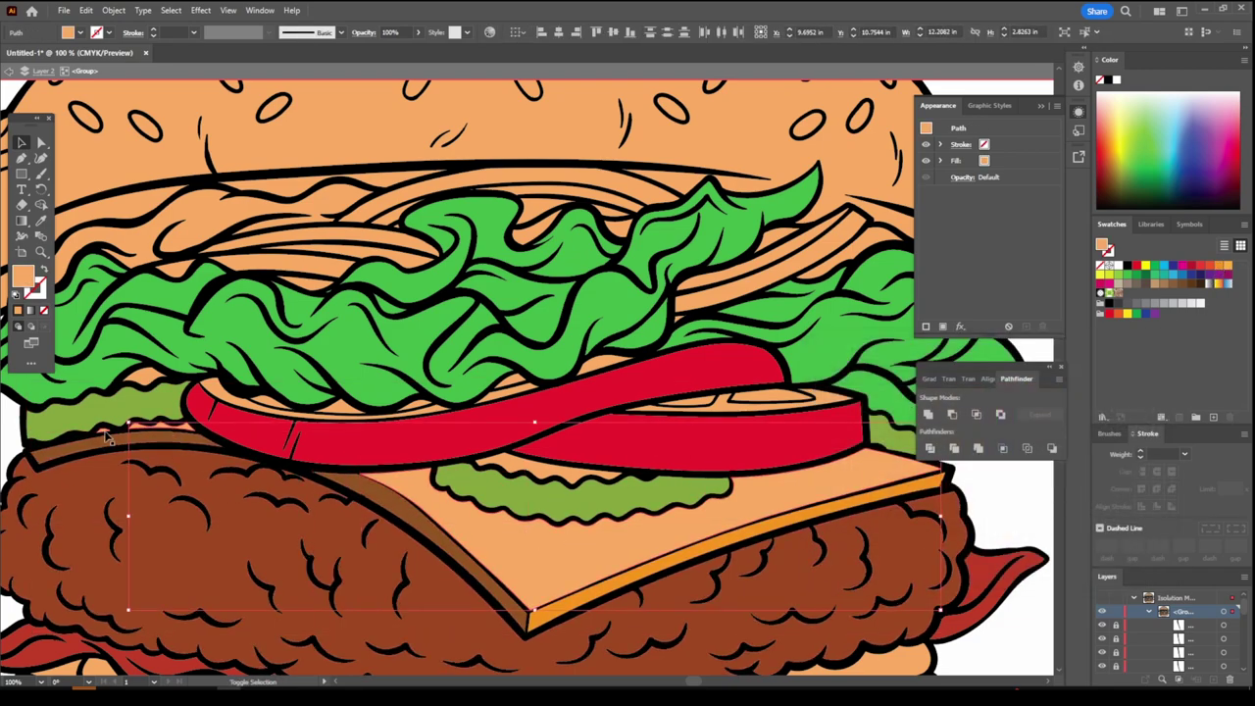
key(ctrl+minus)
key(ctrl+minus)
key(ctrl+minus)
key(ctrl+plus)
key(ctrl+plus)
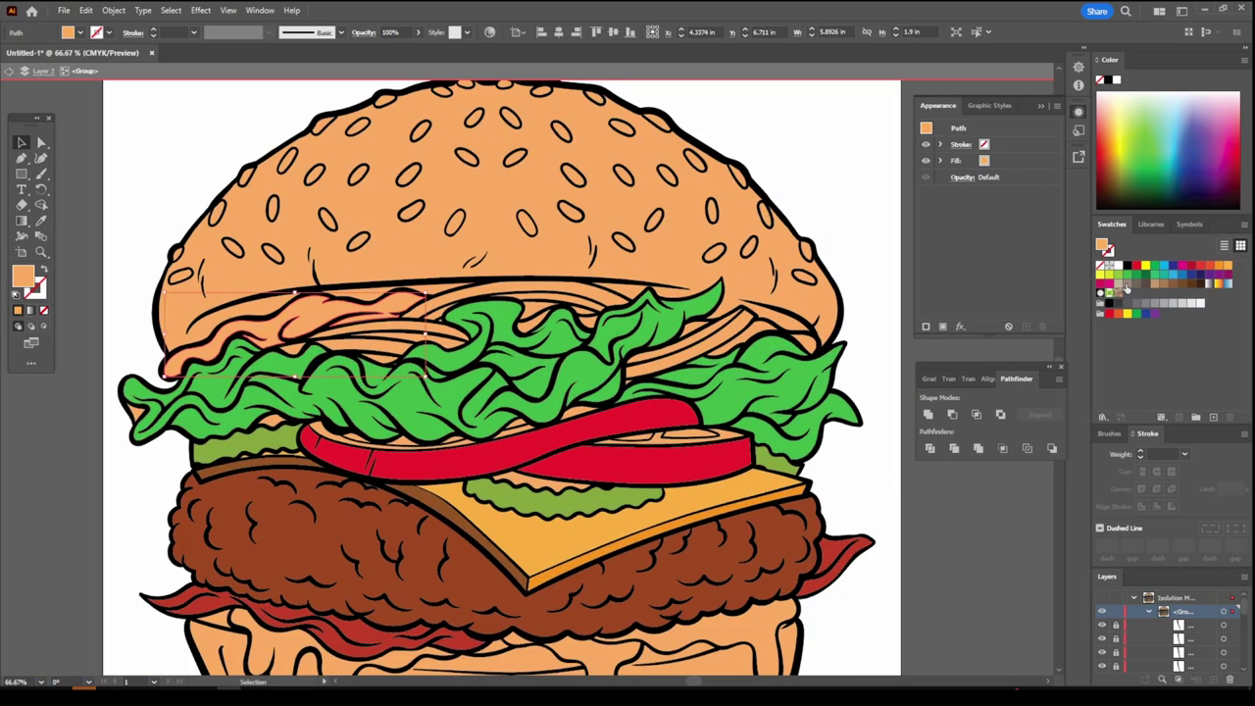
double_click(24, 276)
Apply the cream sauce colour and make the drips above the bottom bun match it
click(1127, 388)
key(ctrl+minus)
key(ctrl+minus)
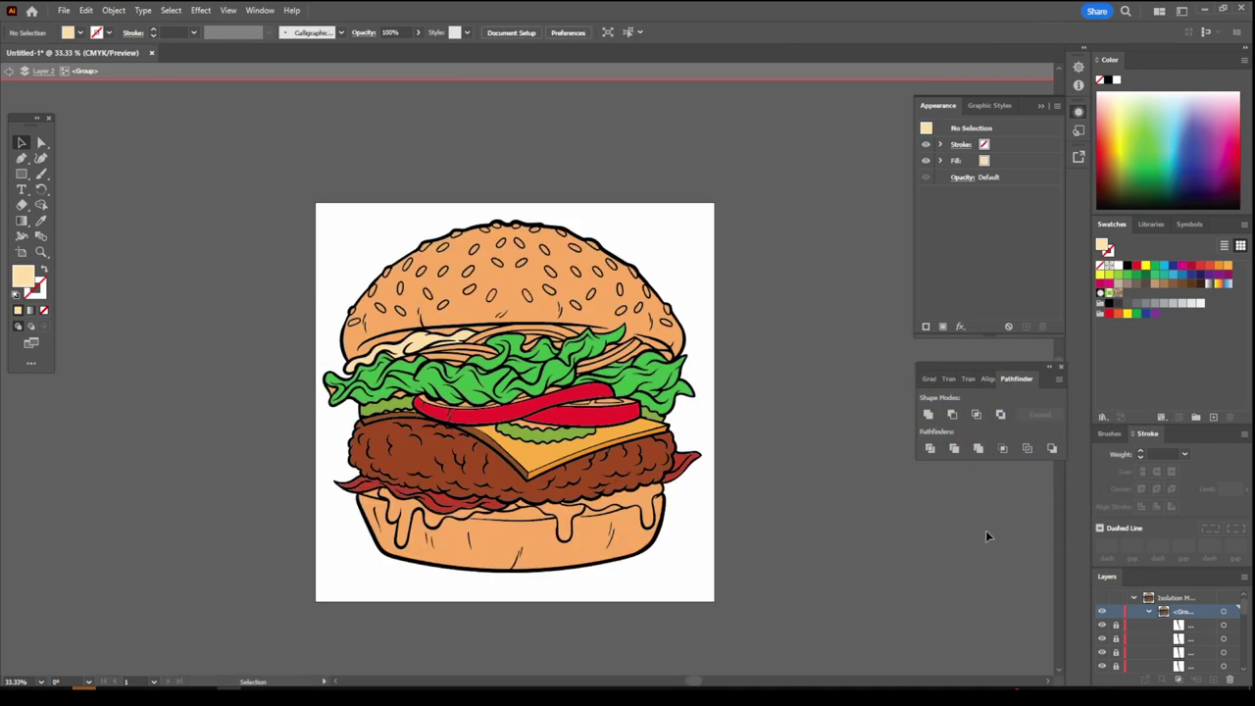
key(ctrl+plus)
key(ctrl+plus)
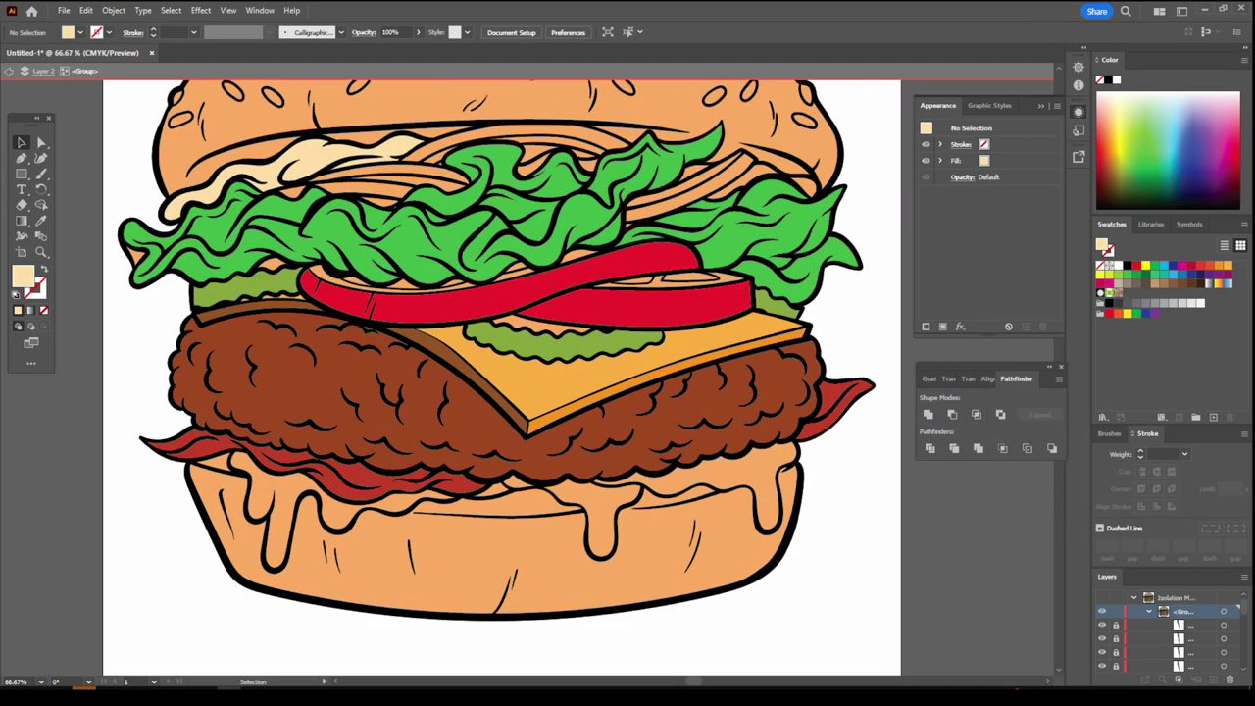
click(692, 479)
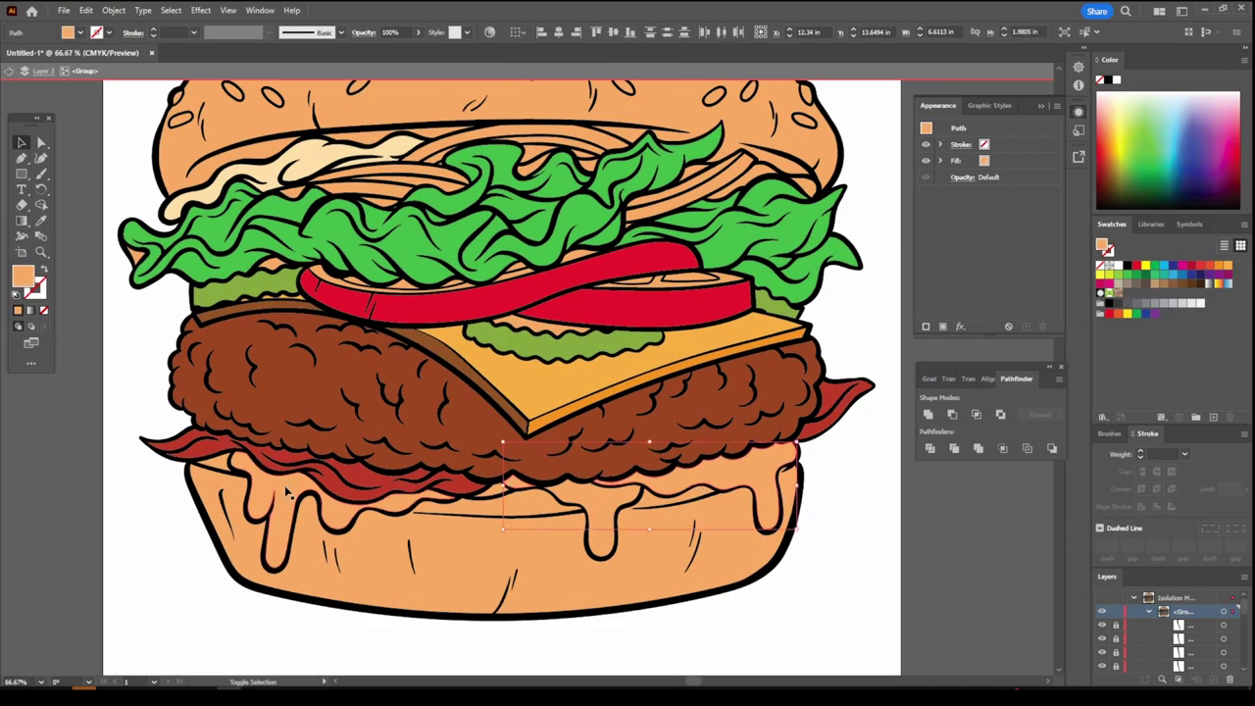
click(1183, 273)
click(598, 519)
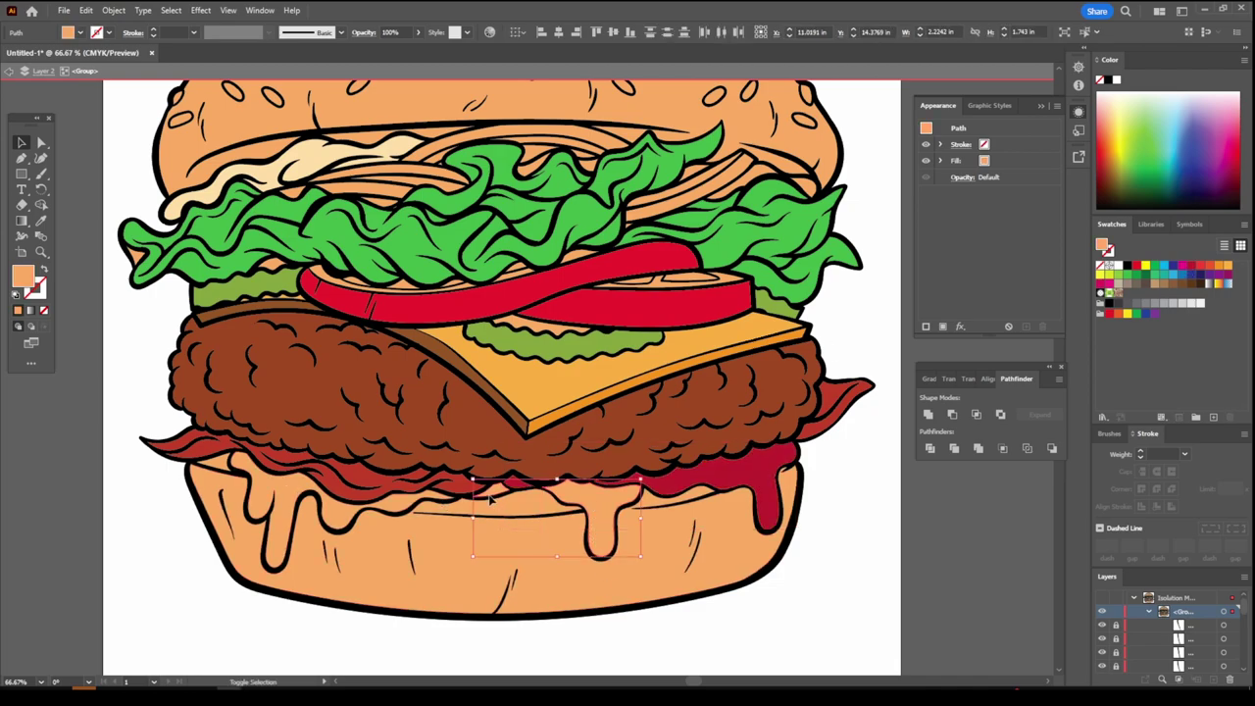
click(41, 220)
click(367, 162)
key(v)
key(ctrl+shift+a)
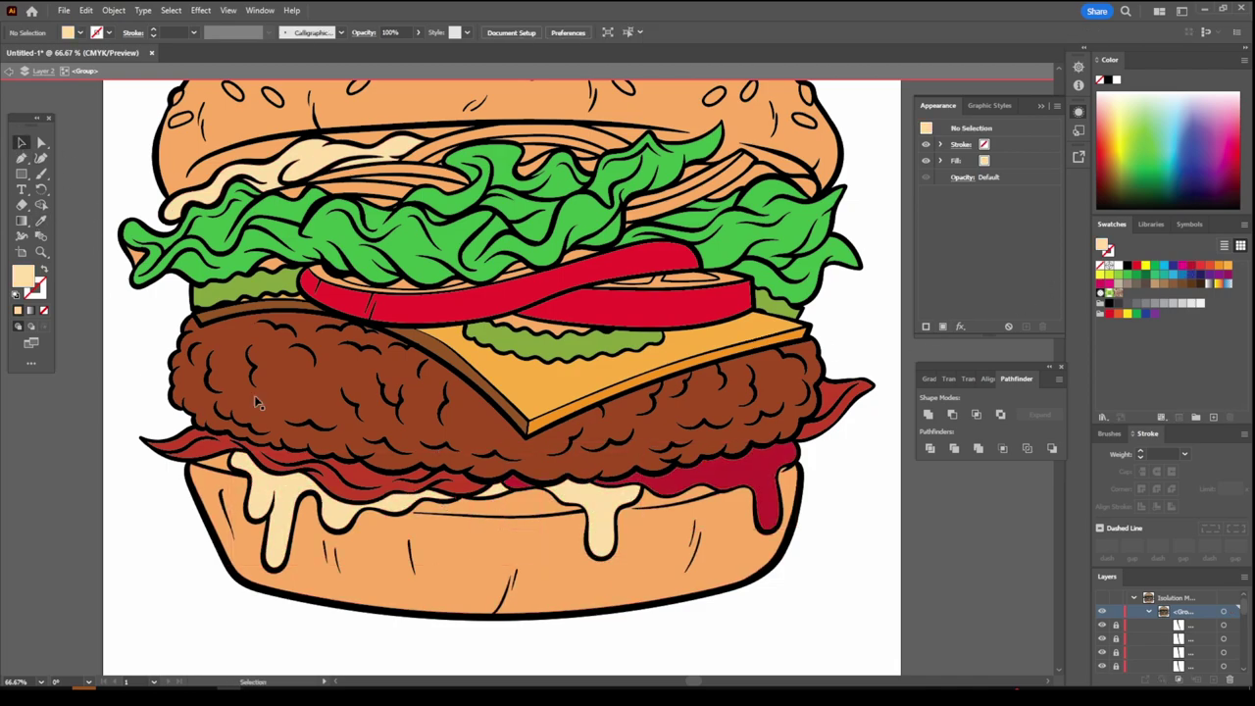
Fill the onion rings purple and their inner shape pale pink
key(ctrl+minus)
key(ctrl+minus)
key(ctrl+minus)
key(ctrl+plus)
key(ctrl+plus)
key(ctrl+plus)
click(586, 264)
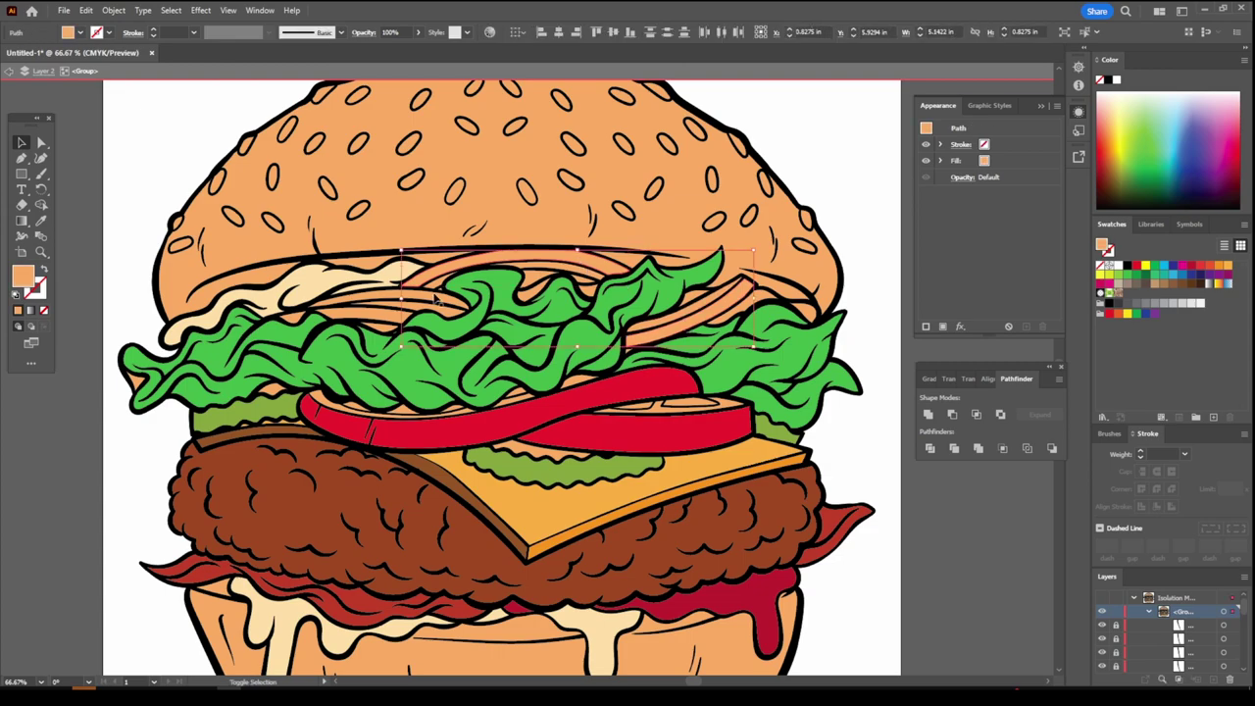
click(1218, 283)
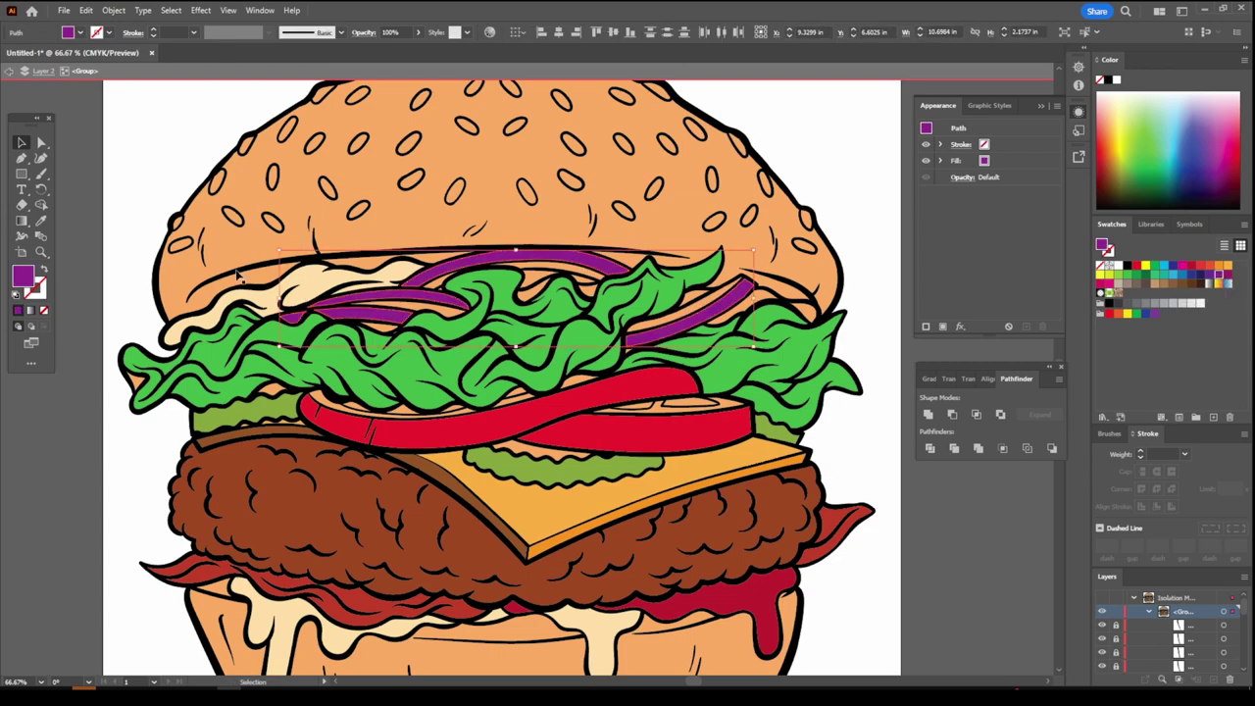
double_click(23, 278)
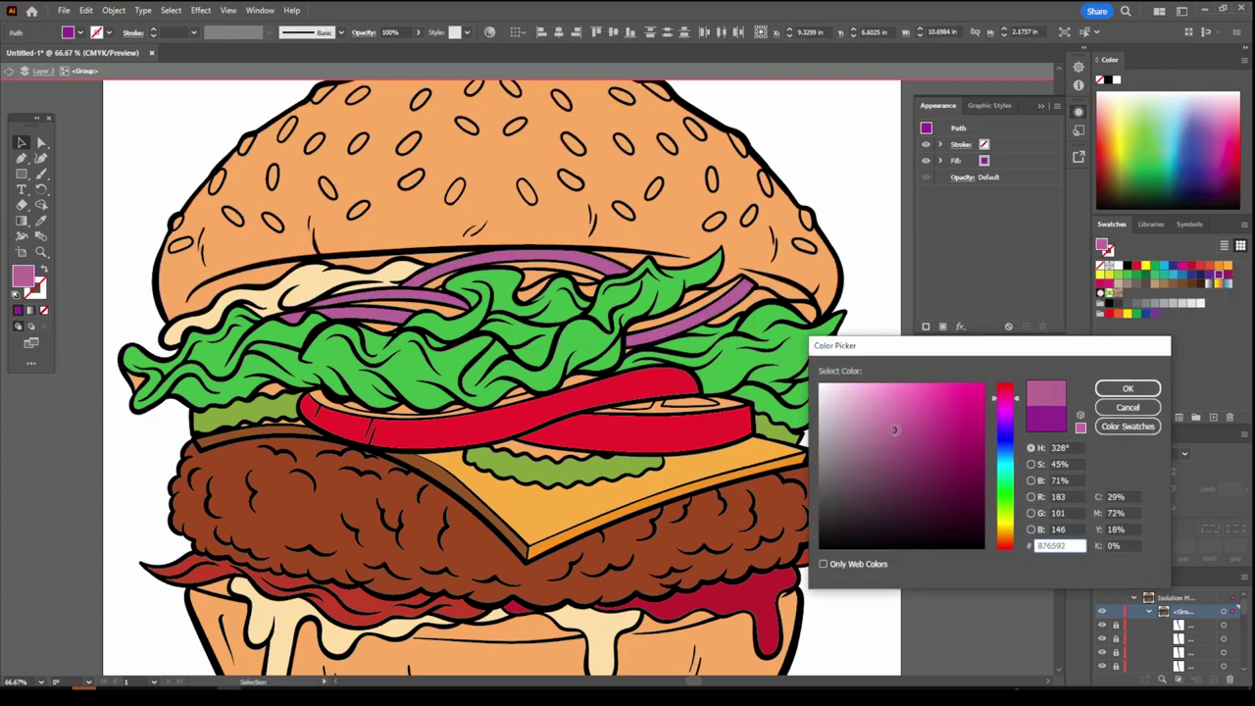
click(1127, 388)
click(438, 286)
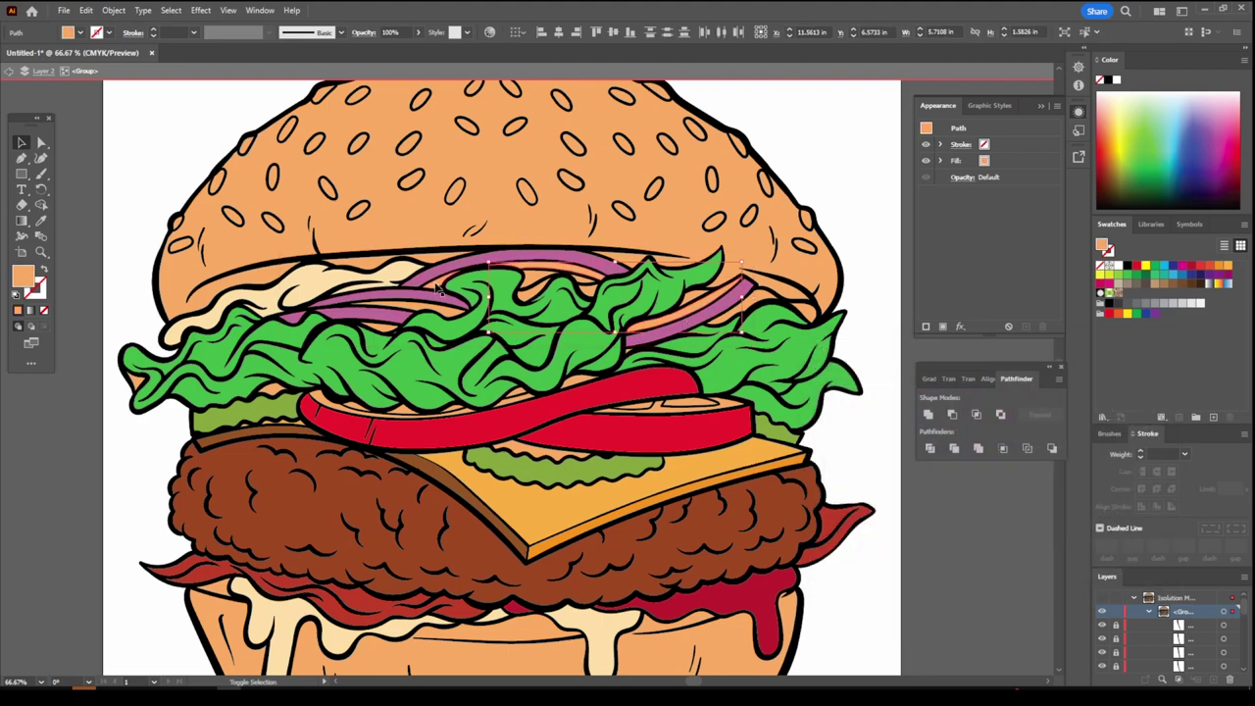
double_click(23, 277)
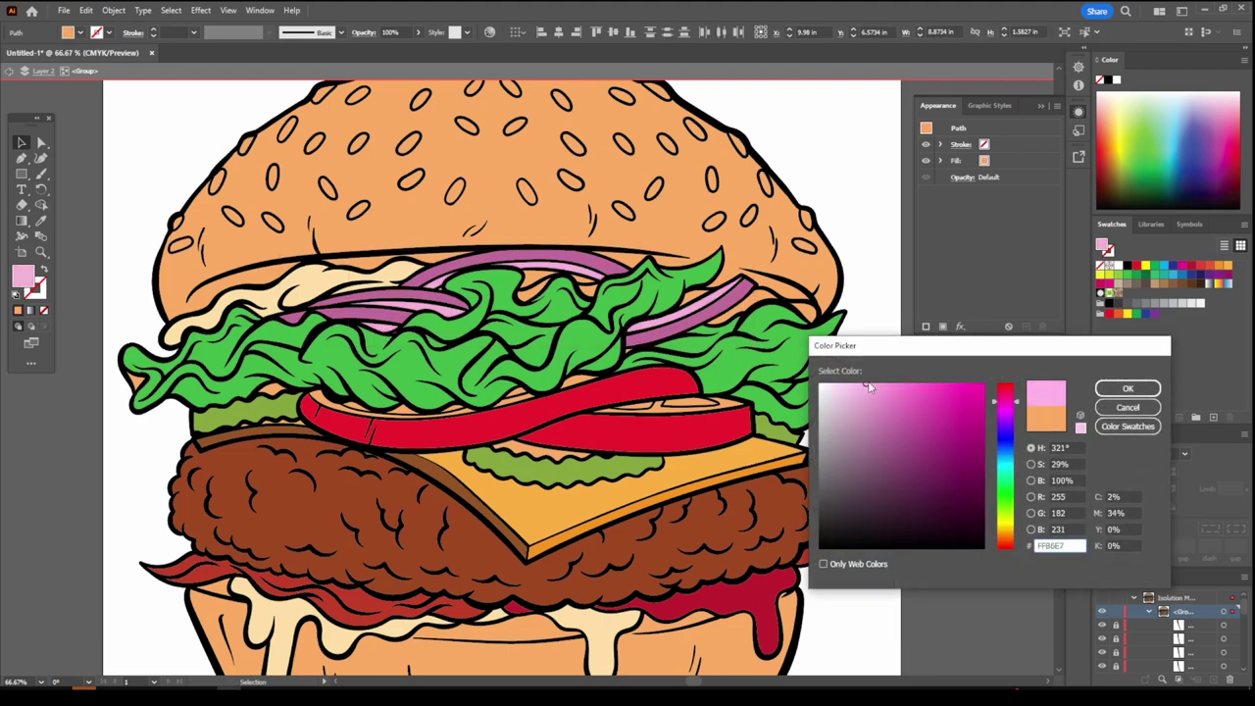
click(1127, 388)
Turn the leftover orange gaps by the onion, lettuce tip and pickle green
key(ctrl+0)
key(ctrl+1)
click(863, 338)
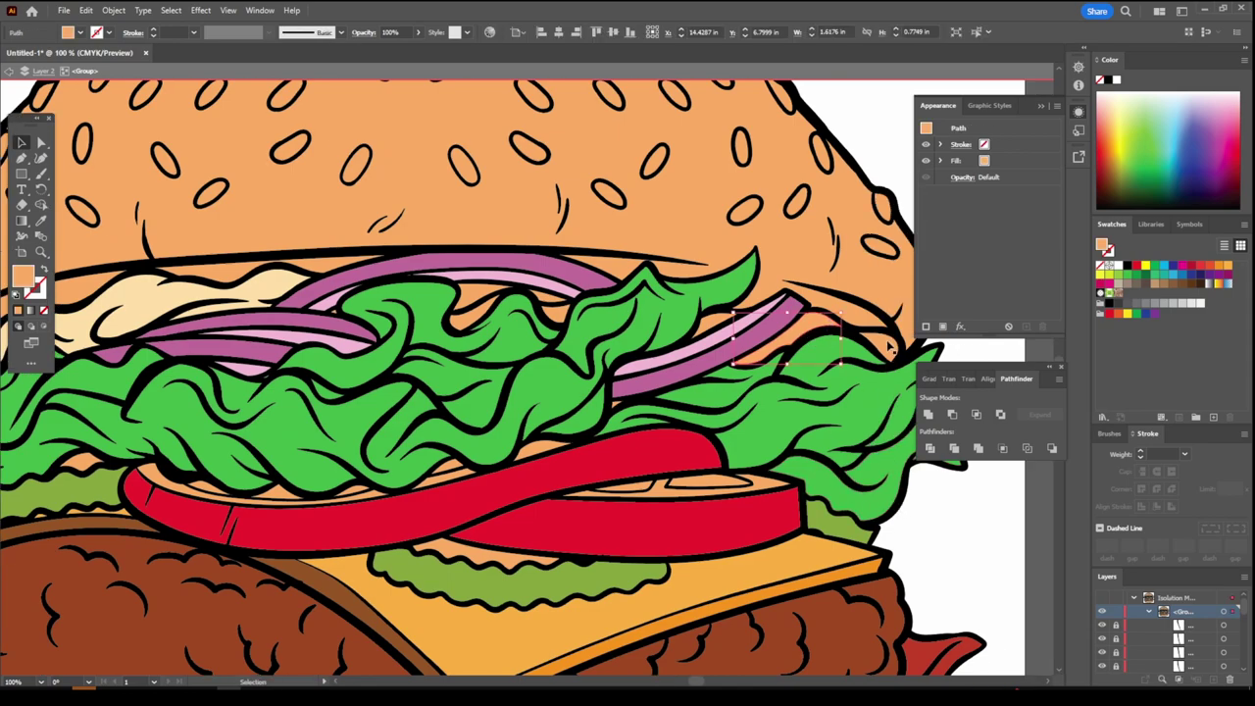
click(583, 326)
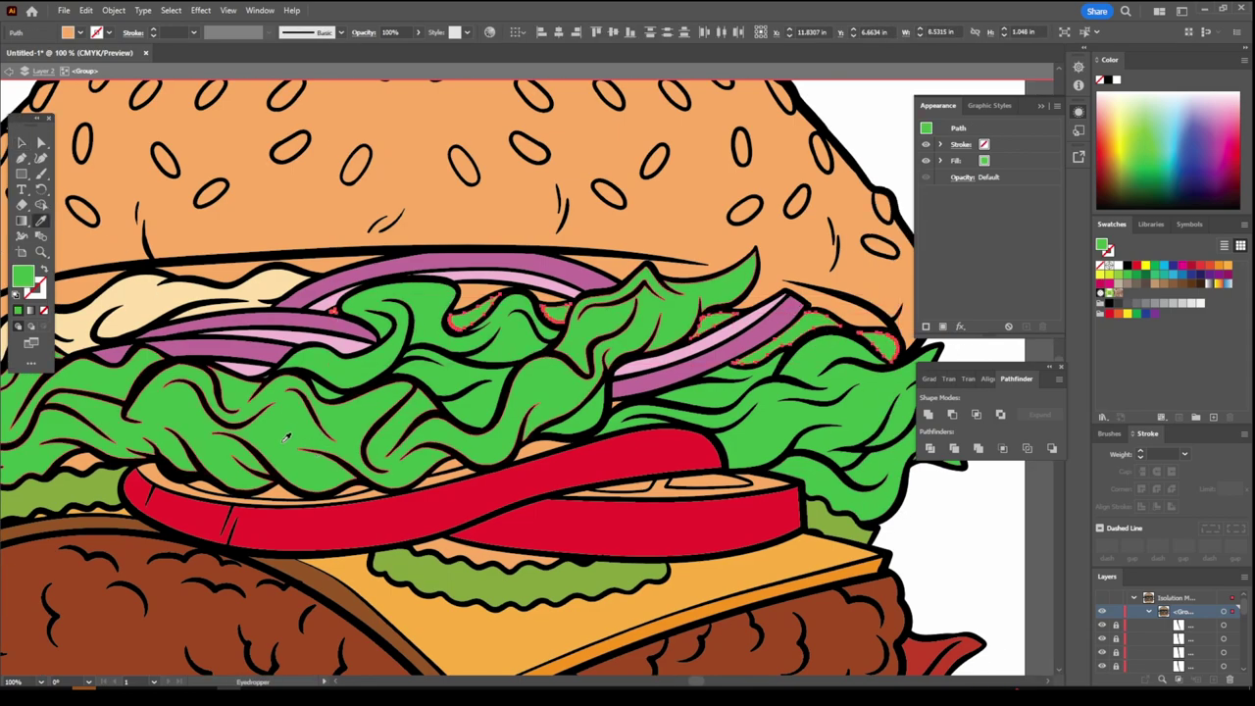
key(ctrl+minus)
click(174, 419)
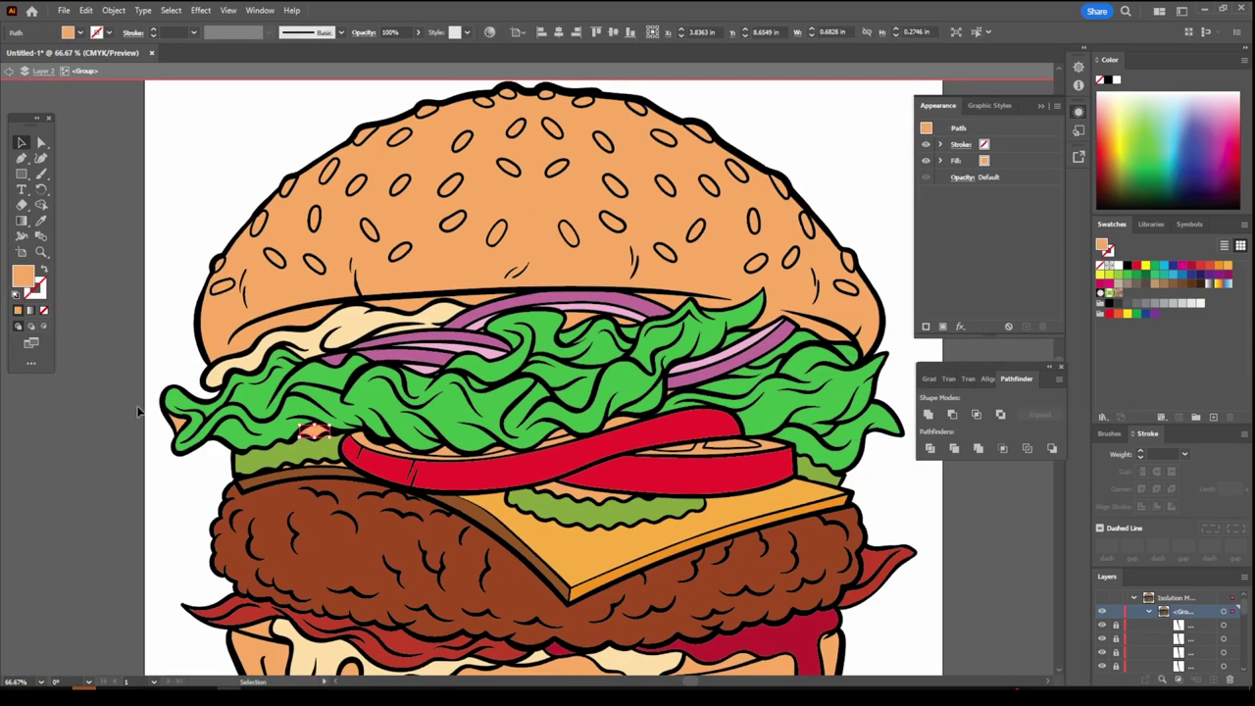
key(i)
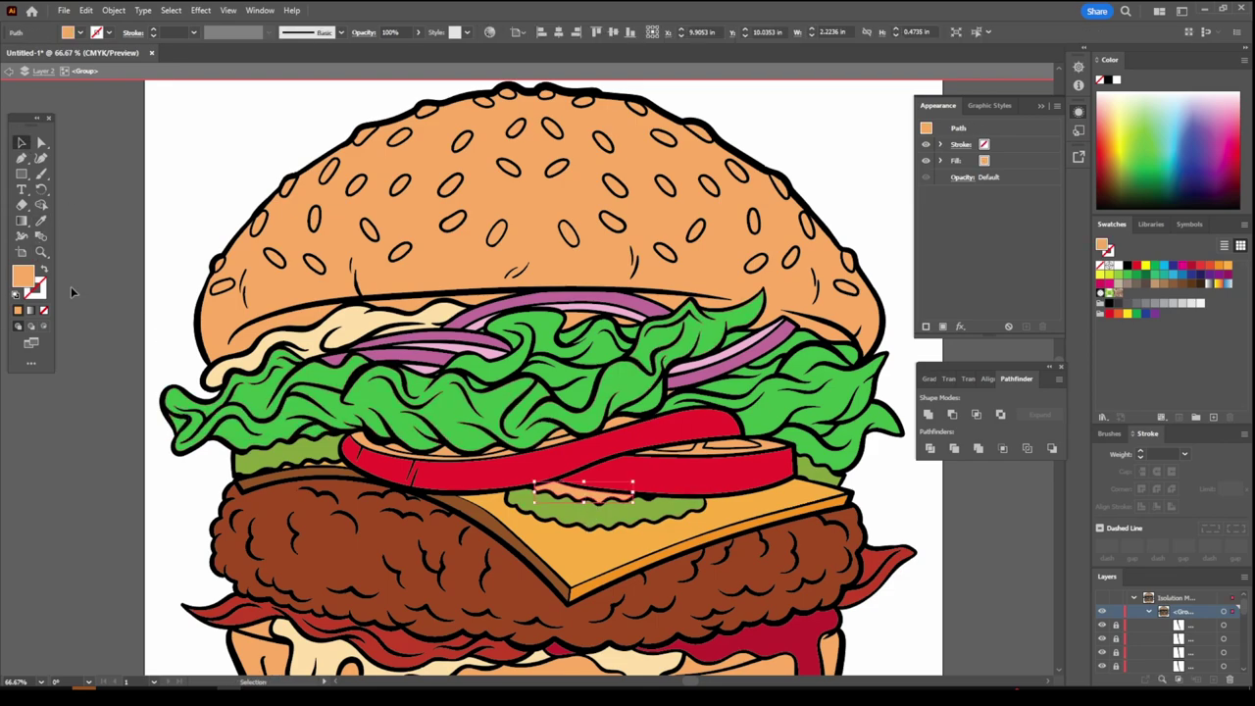
click(281, 451)
double_click(23, 277)
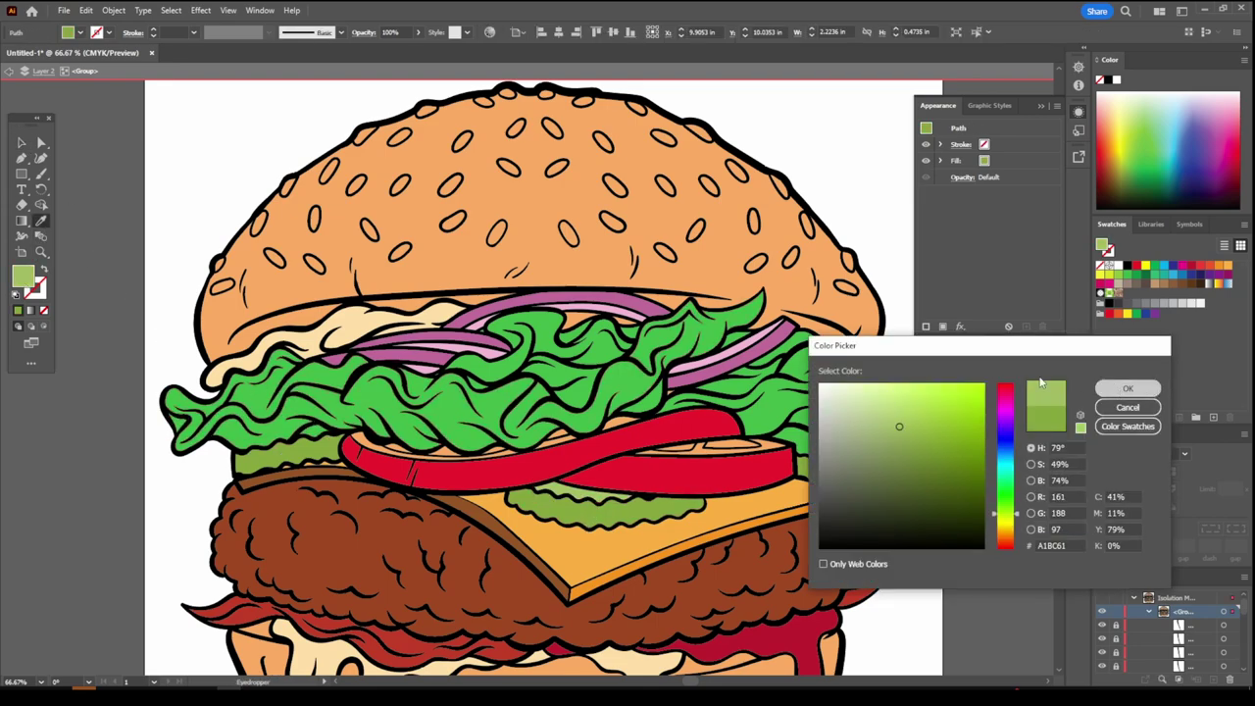
click(1120, 387)
key(v)
Fill the two tomato shapes between lettuce and pickle a lighter red
key(ctrl+0)
click(291, 456)
key(ctrl+1)
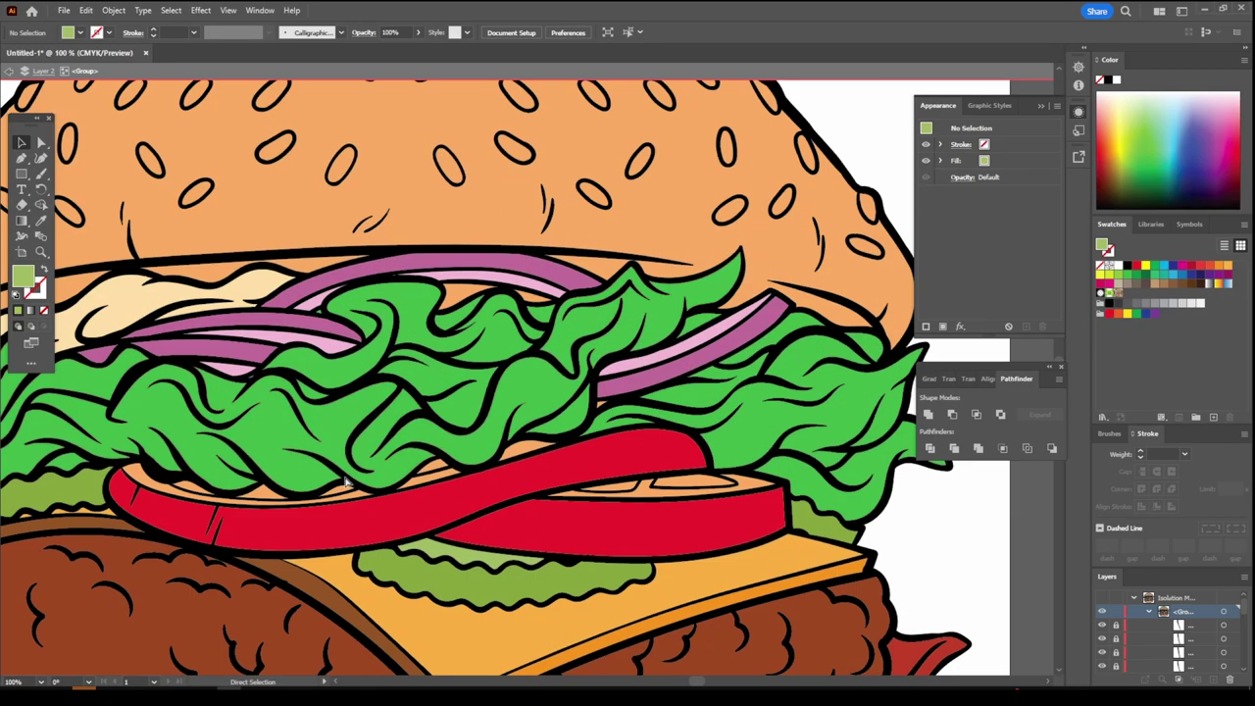
click(466, 475)
shift+click(365, 495)
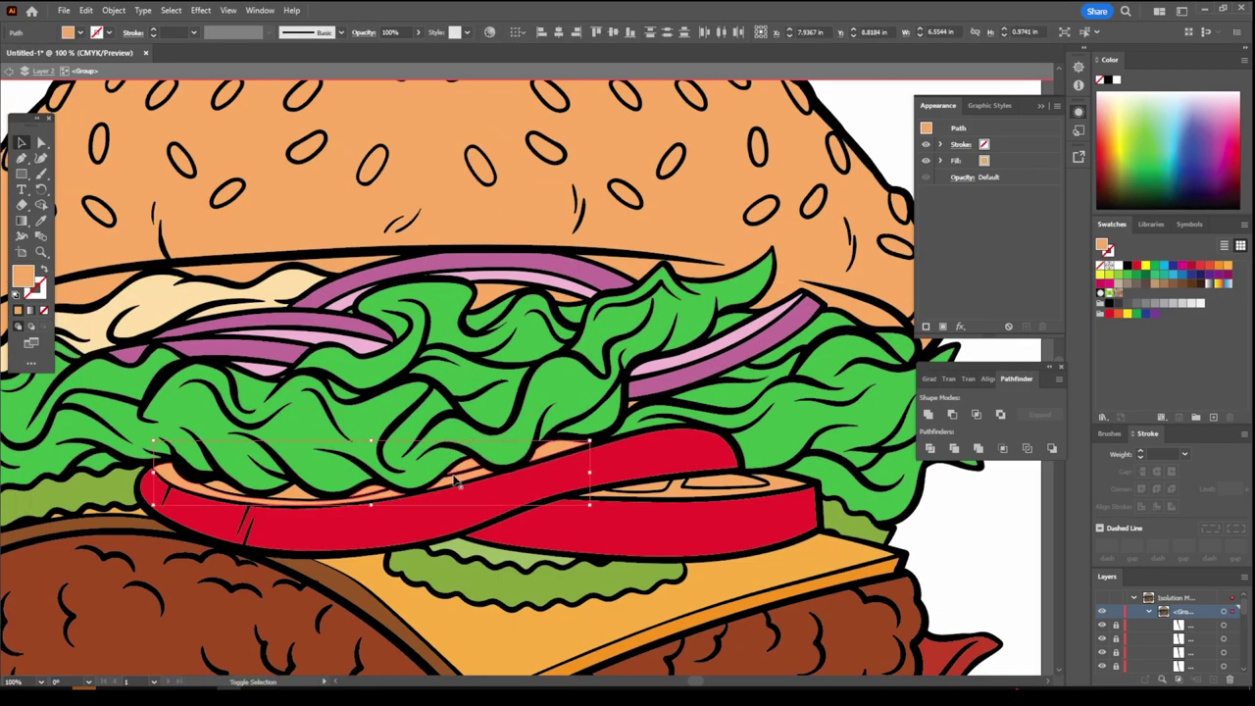
click(1192, 265)
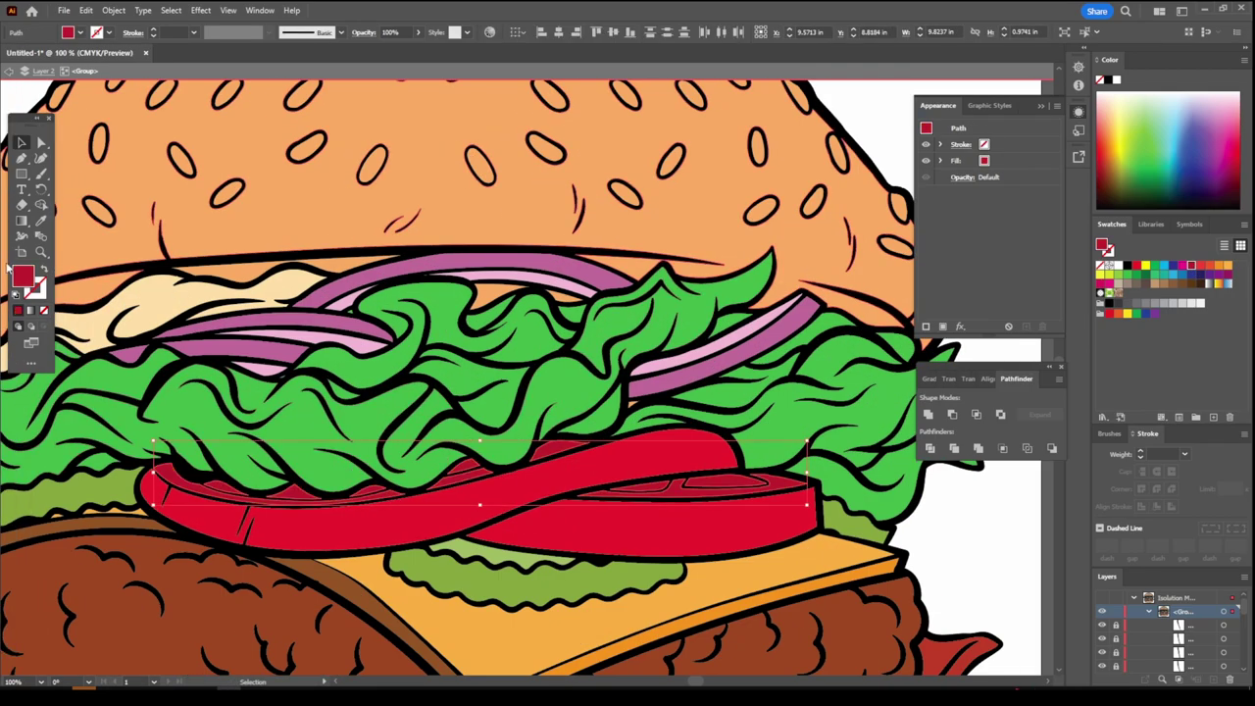
double_click(22, 278)
drag(940, 387, 943, 383)
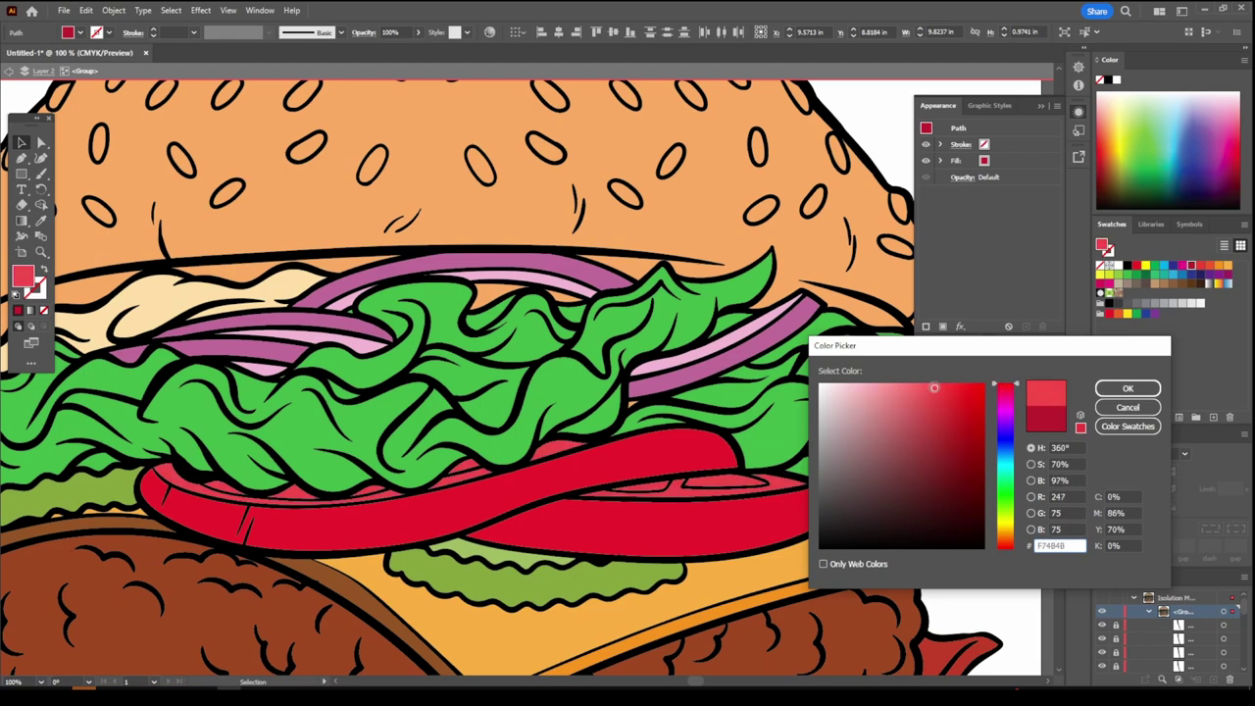
key(Return)
Zoom out to the whole artboard and select the orange top bun path
key(ctrl+0)
click(962, 561)
scroll(827, 526, up, 2)
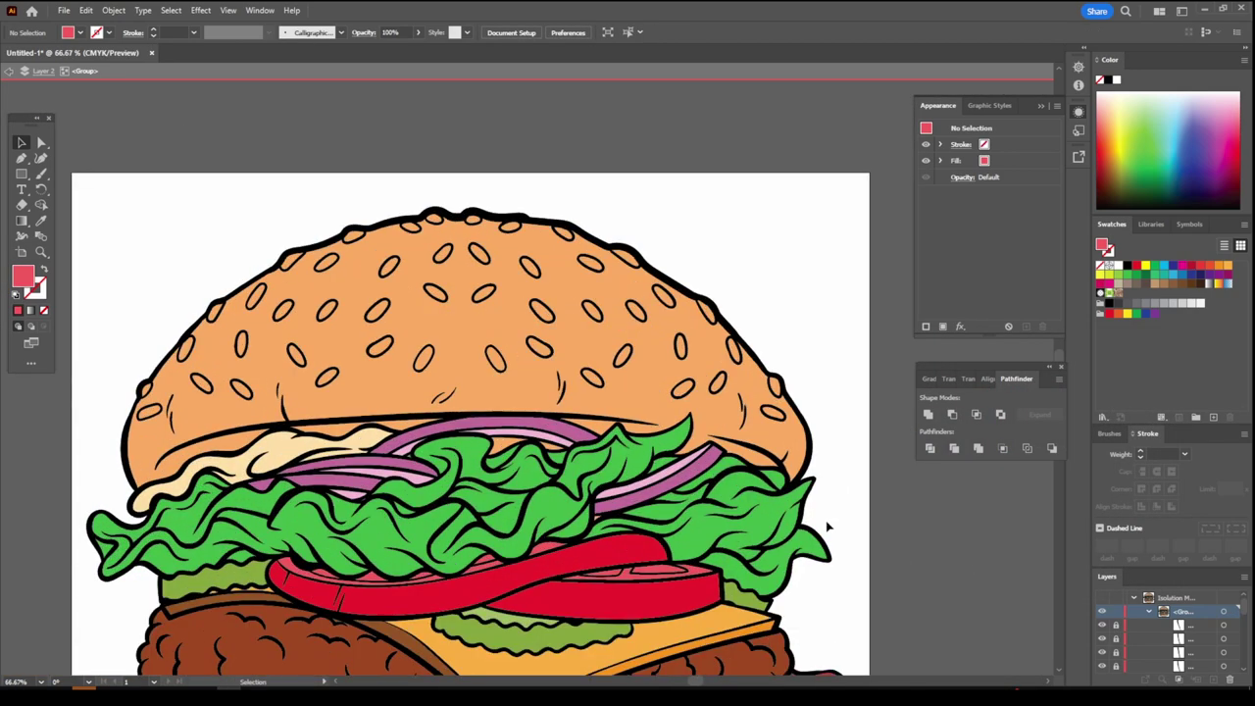
scroll(826, 526, up, 1)
click(775, 456)
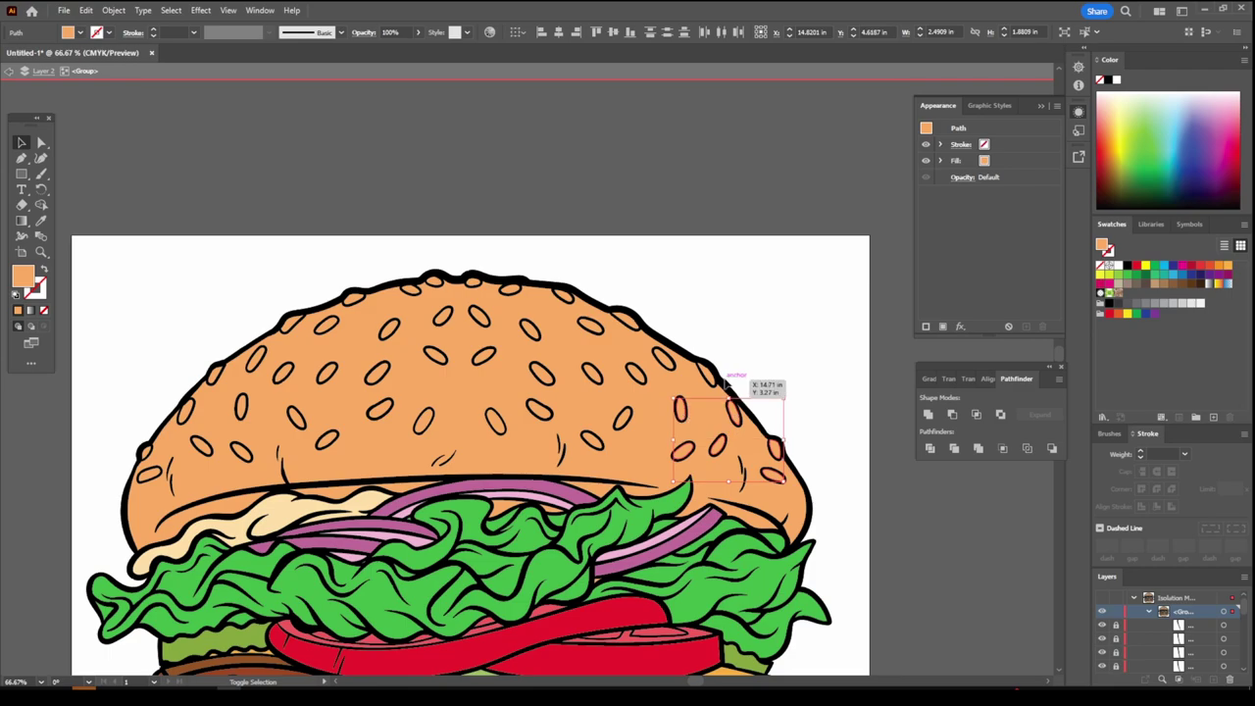
Give the first group of top-bun sesame seeds a pale cream fill
drag(674, 367, 379, 370)
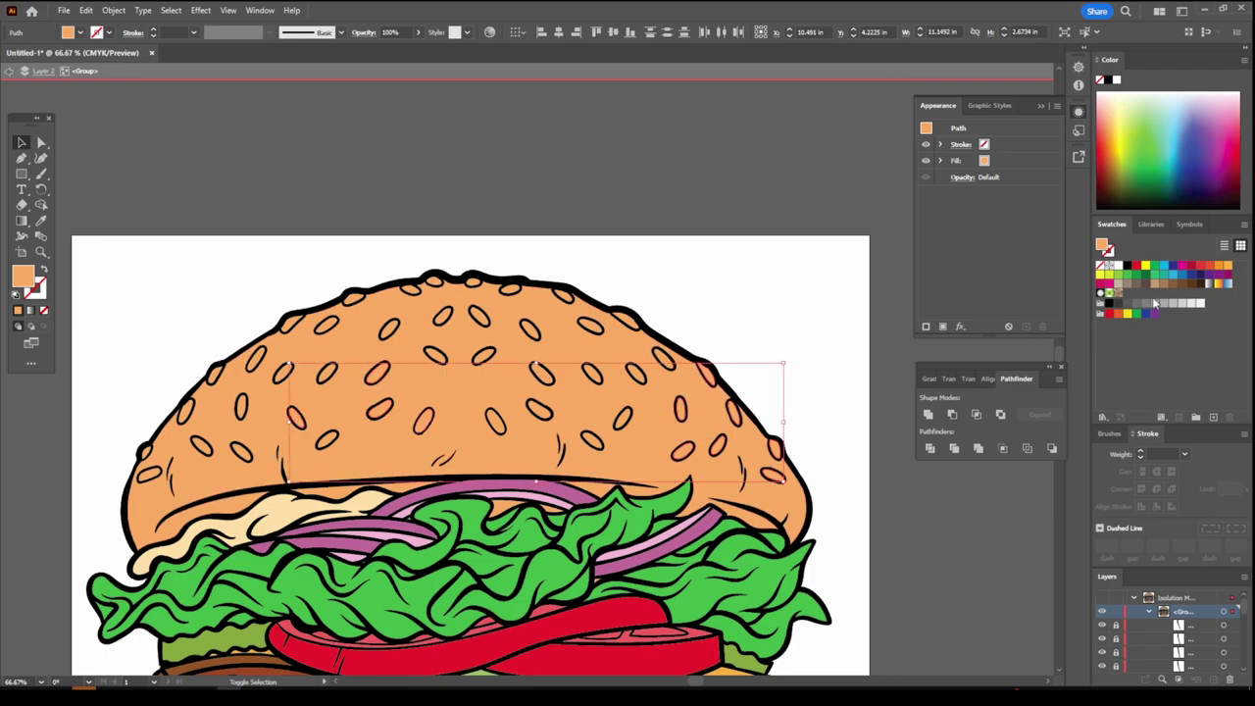
double_click(21, 277)
key(Return)
click(745, 241)
key(ctrl+minus)
key(ctrl+minus)
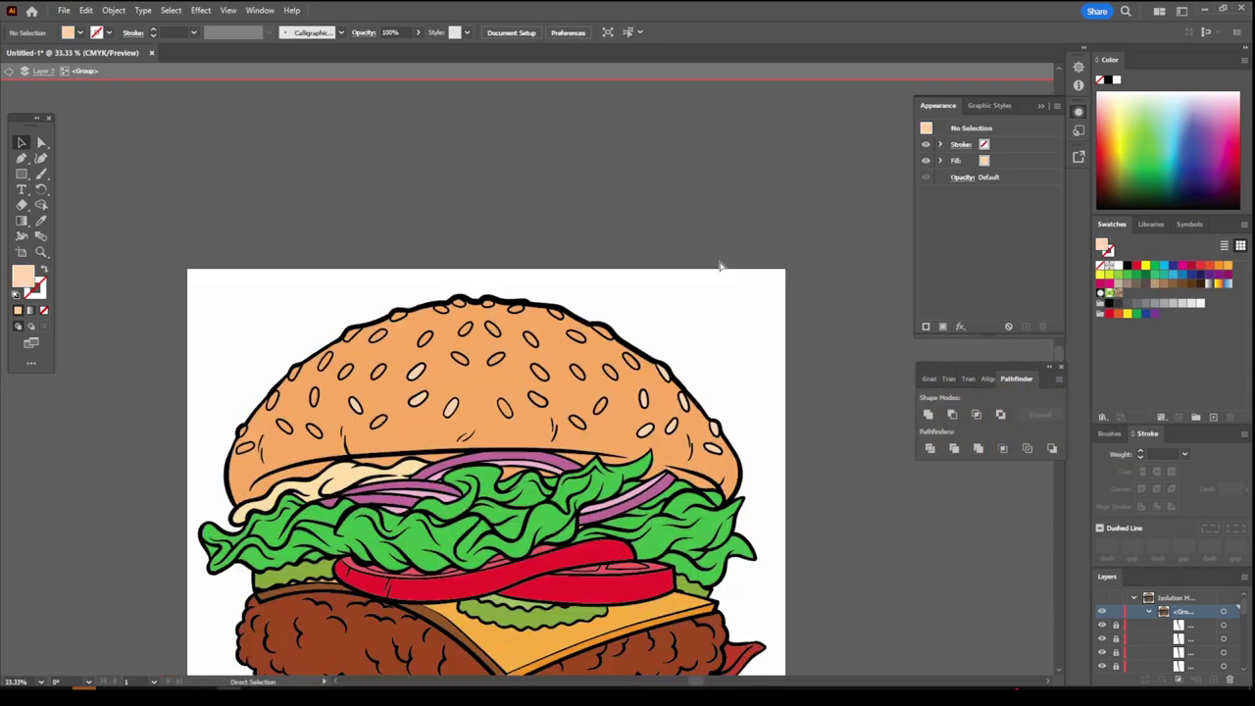
key(ctrl+1)
Select the remaining sesame seeds across the right, top and left of the bun
drag(561, 488, 790, 285)
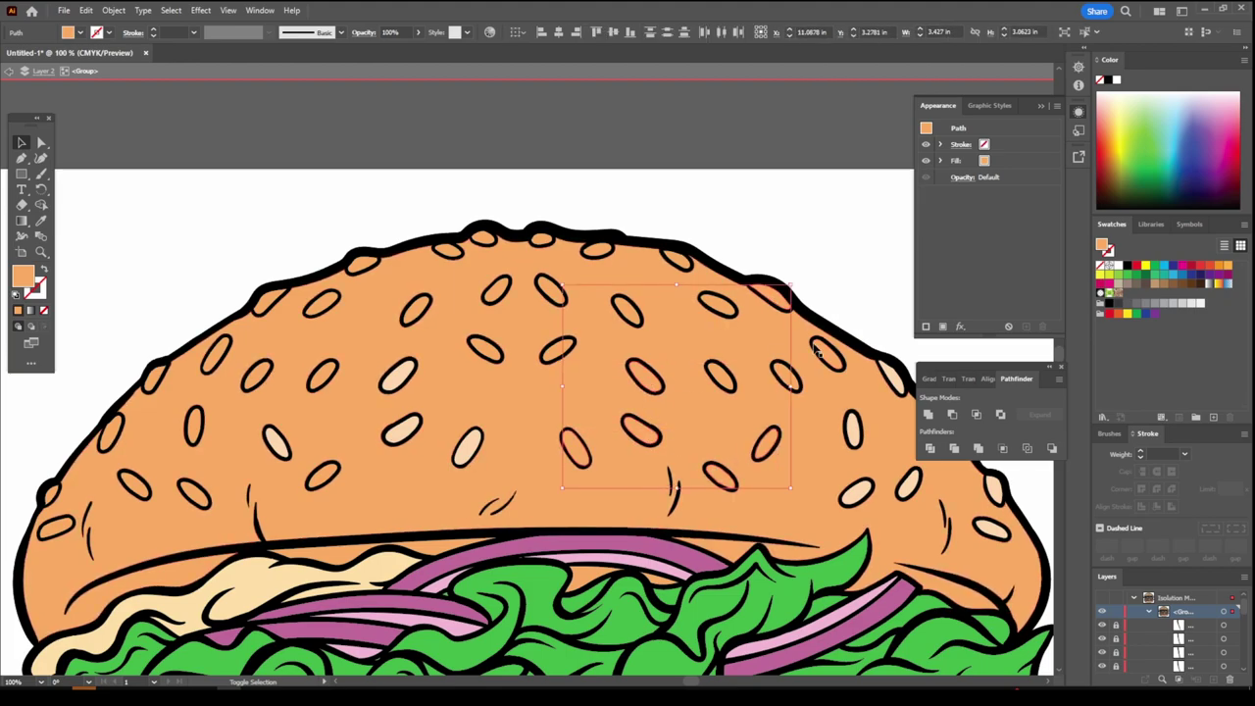
drag(558, 351, 599, 251)
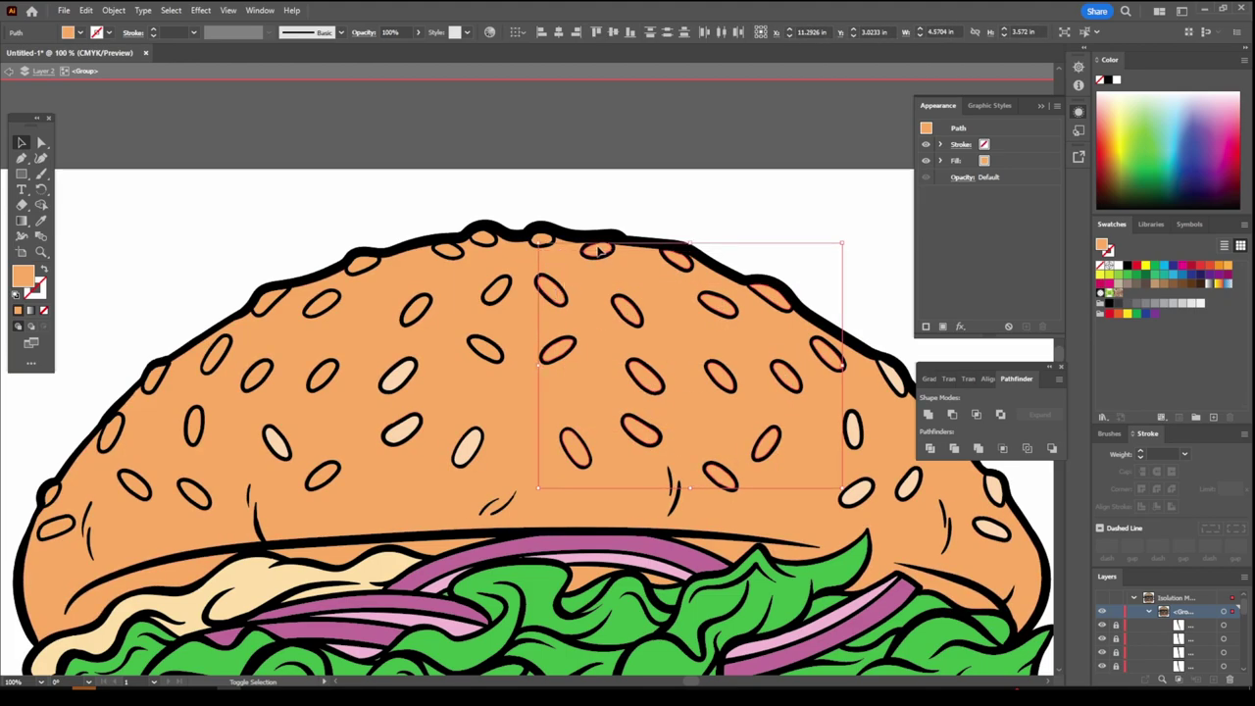
drag(495, 243, 473, 233)
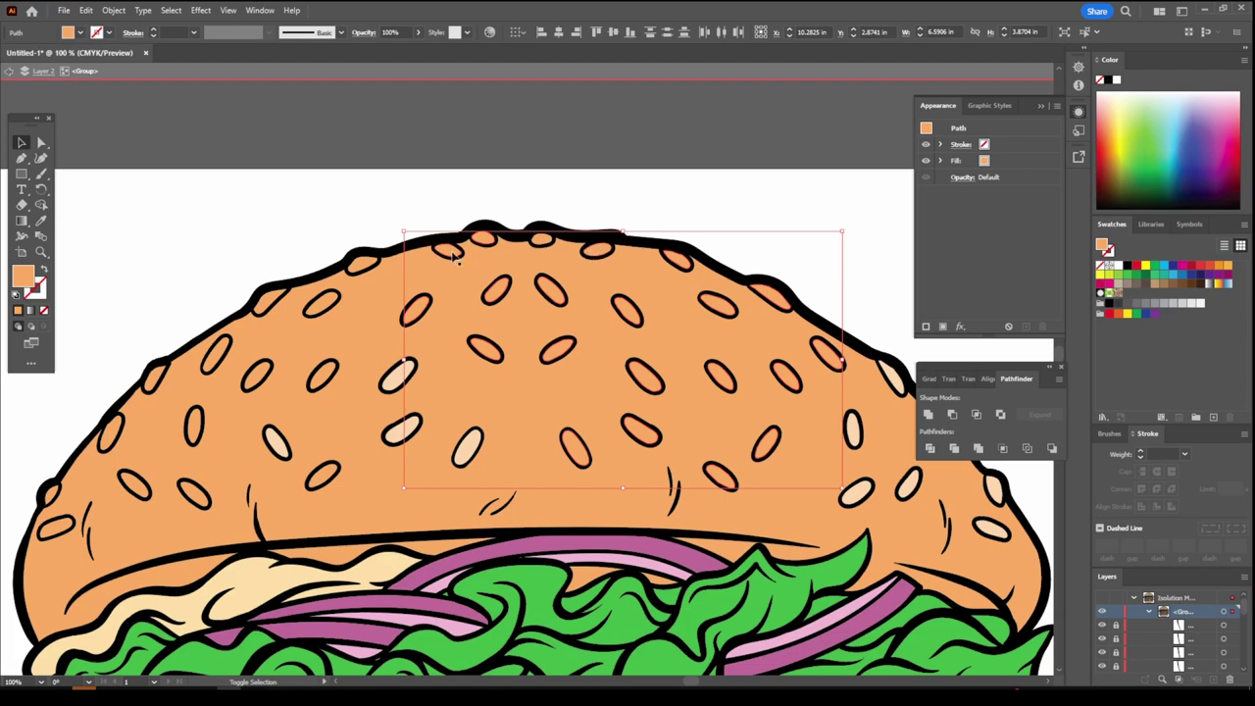
click(541, 239)
shift+click(596, 249)
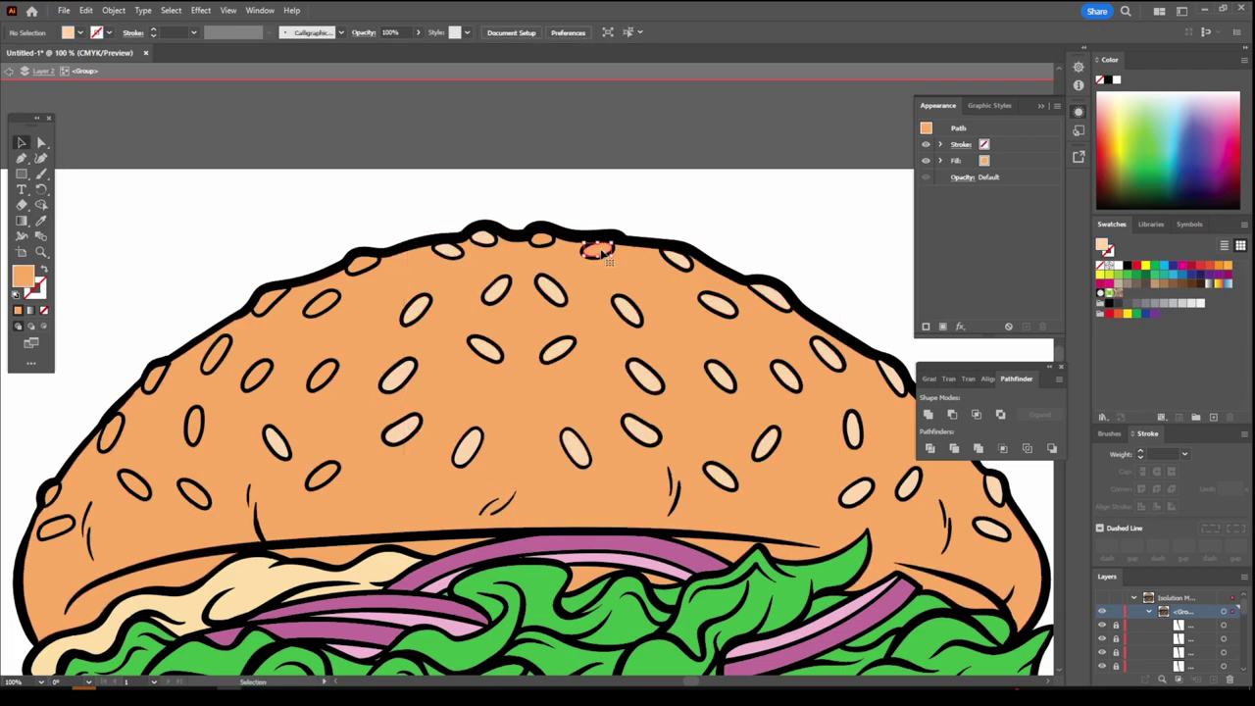
shift+click(323, 477)
shift+click(55, 526)
shift+click(154, 377)
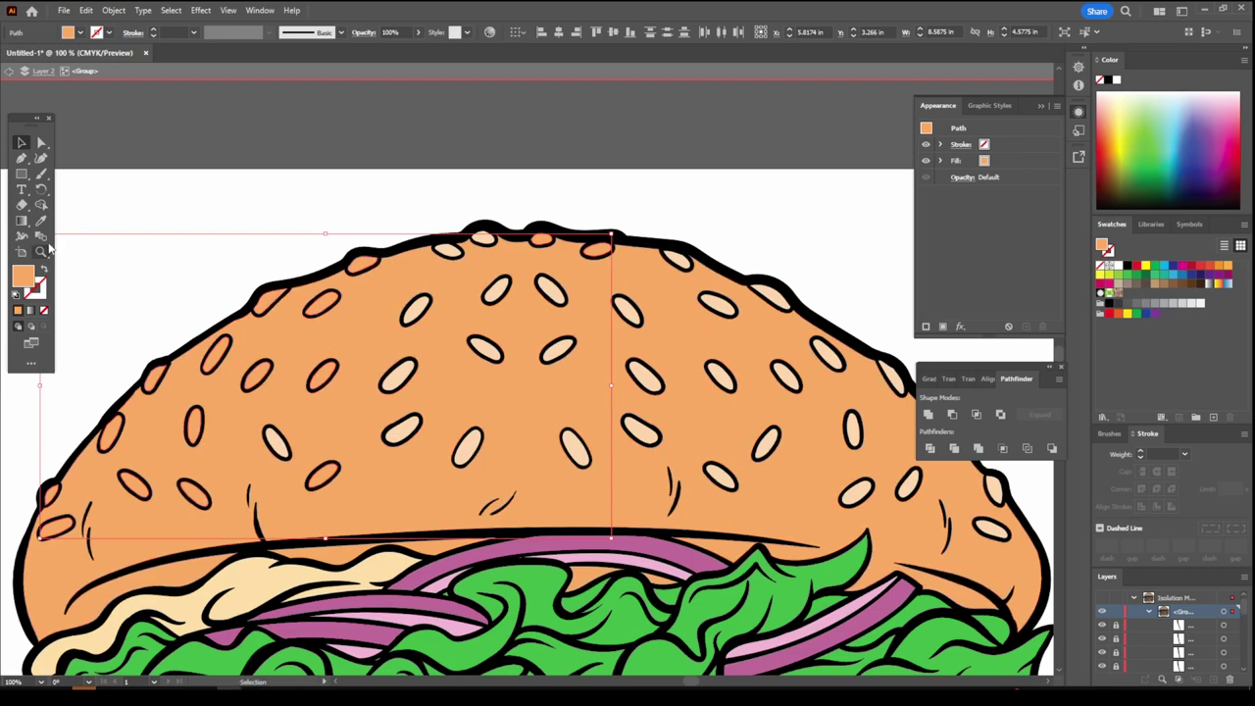
Exit the isolated bun group and zoom back to the whole burger
double_click(157, 202)
key(ctrl+0)
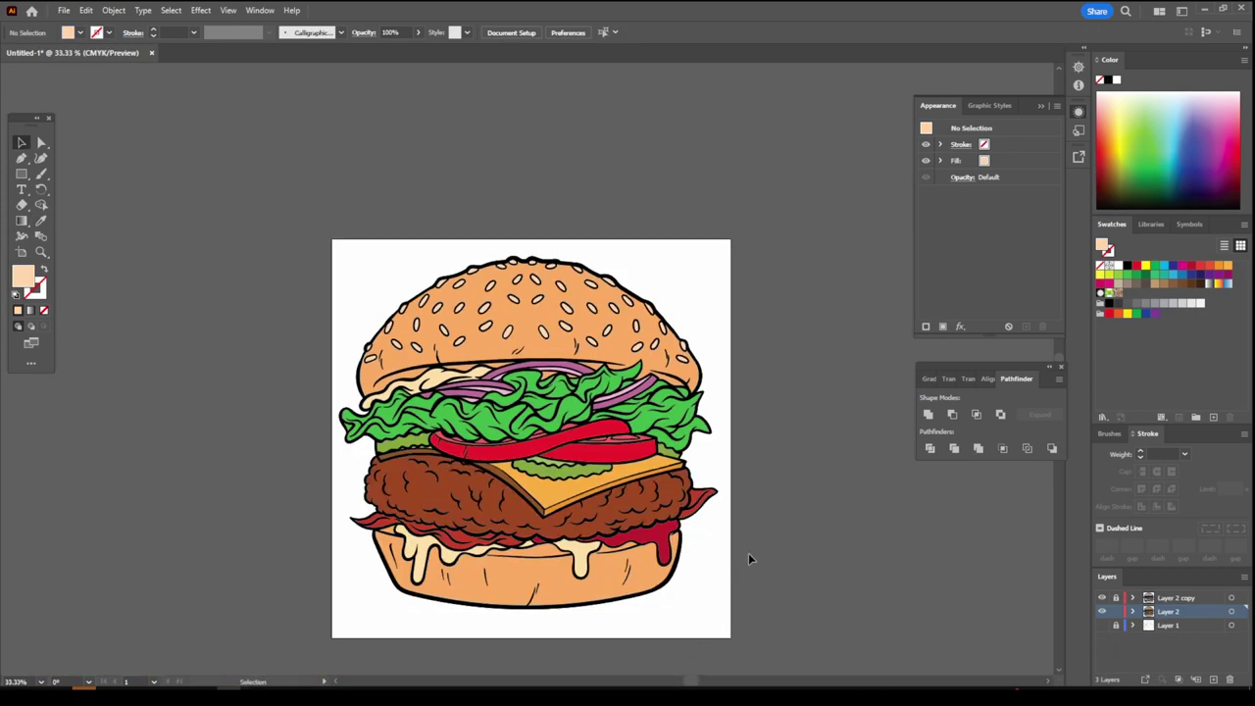
key(ctrl+equal)
scroll(813, 569, down, 1)
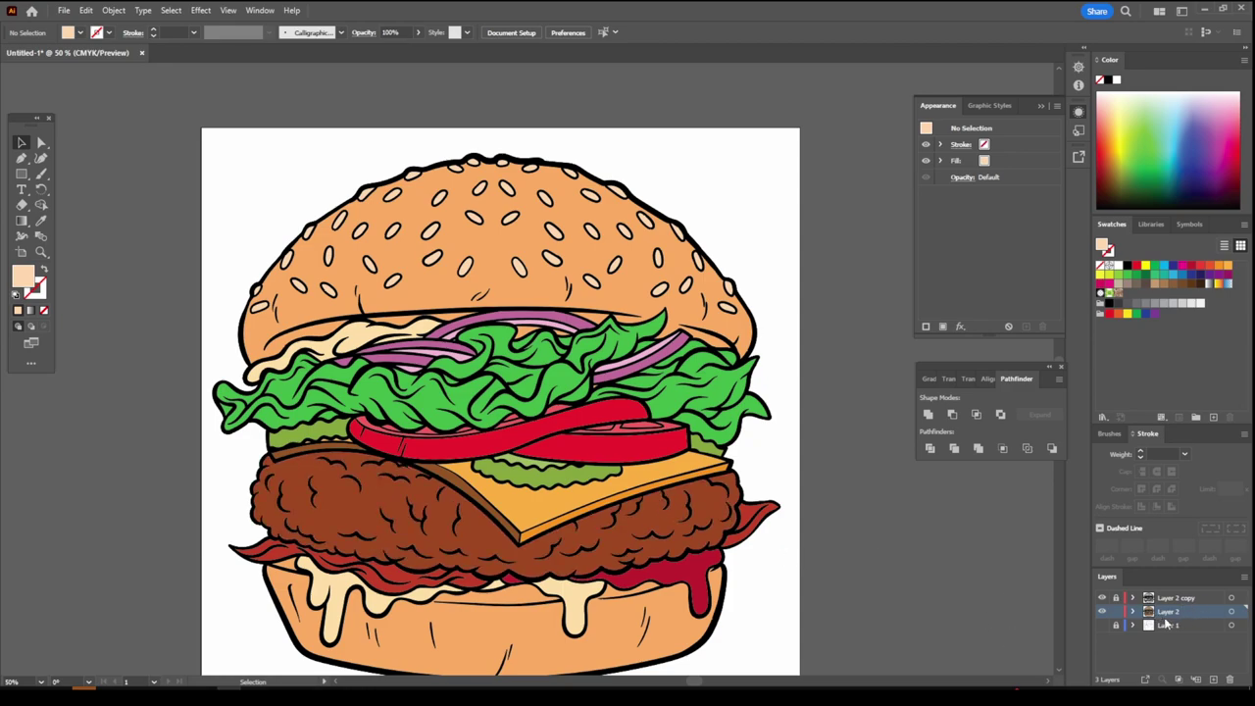
Duplicate Layer 2 and isolate the copied burger artwork for editing
drag(1166, 618, 1145, 638)
key(ctrl+equal)
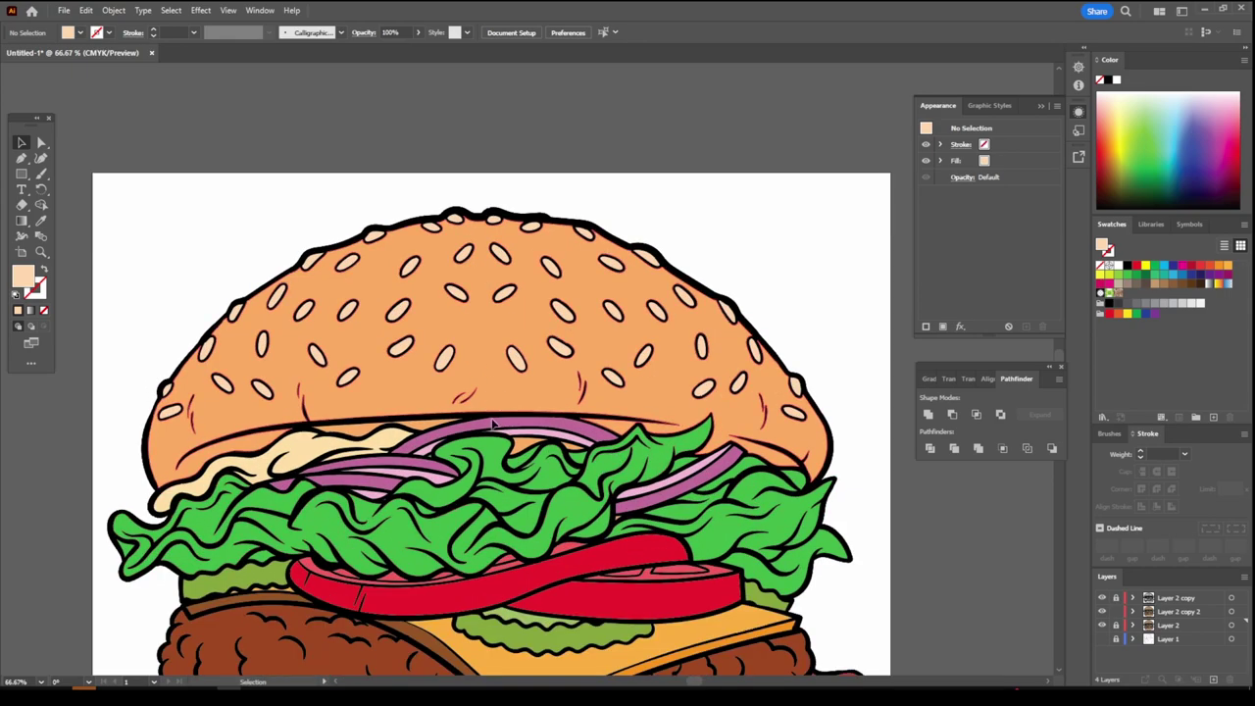
right_click(490, 355)
click(576, 446)
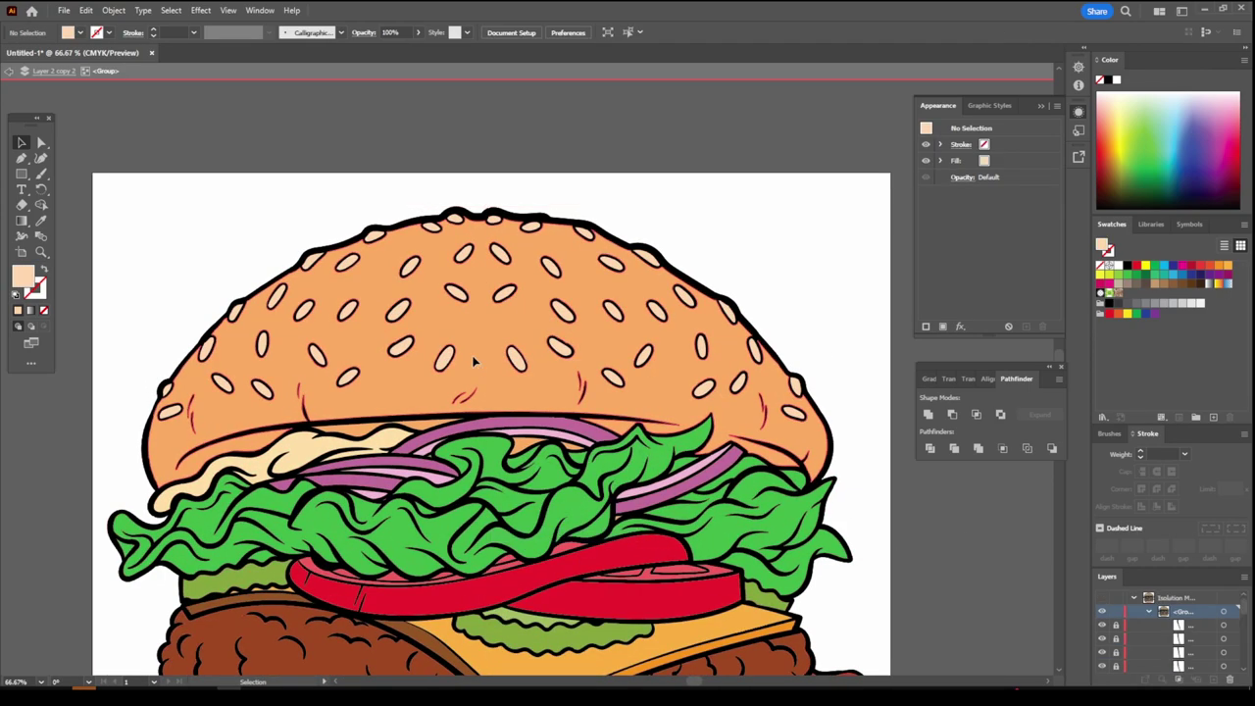
key(ctrl+minus)
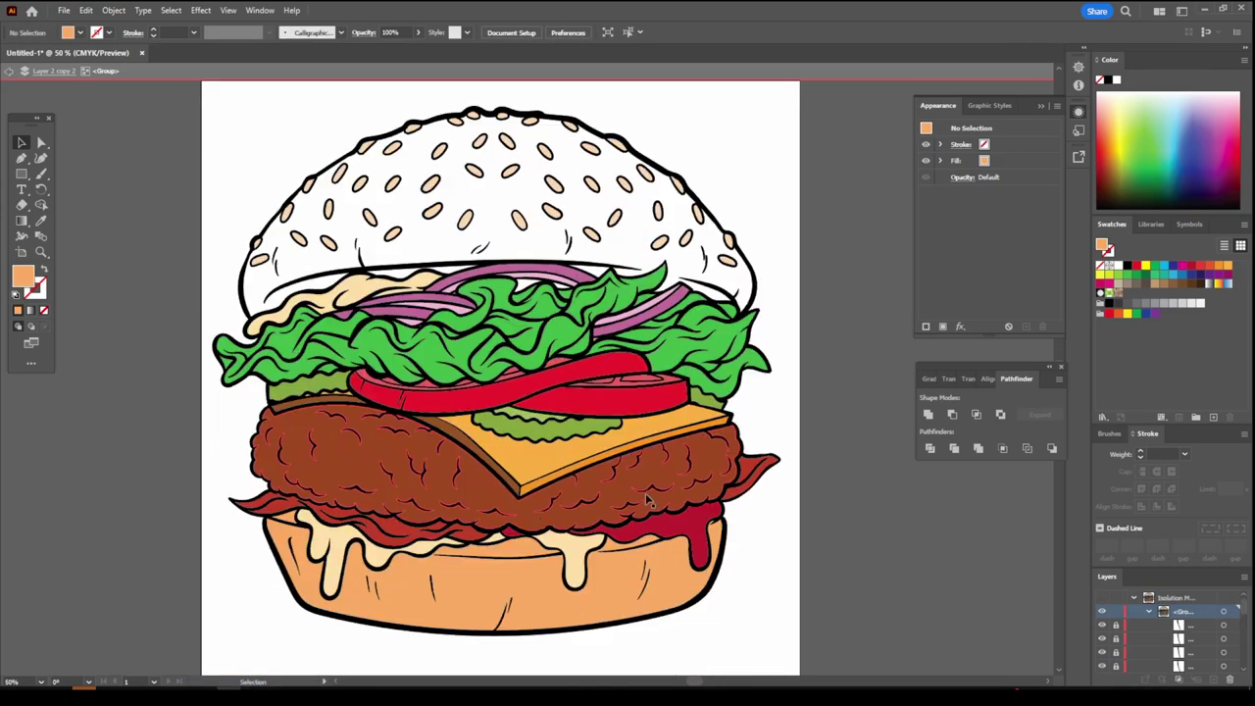
Delete the patty's brown fill in the copy and leave isolation mode
click(352, 460)
key(Delete)
key(Escape)
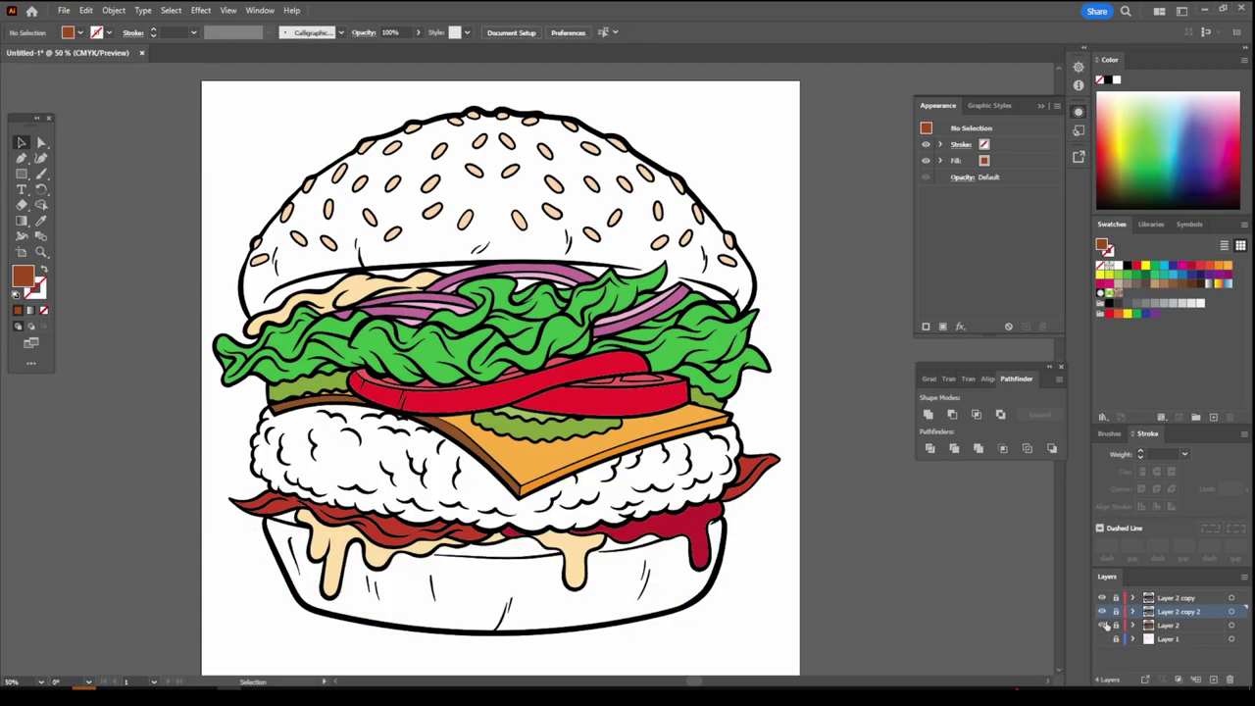
Make Layer 2 visible again and add an empty Layer 5
click(1102, 625)
click(1213, 678)
scroll(412, 346, up, 1)
Sample the bun's orange with the Eyedropper and darken it as the fill
key(i)
click(272, 420)
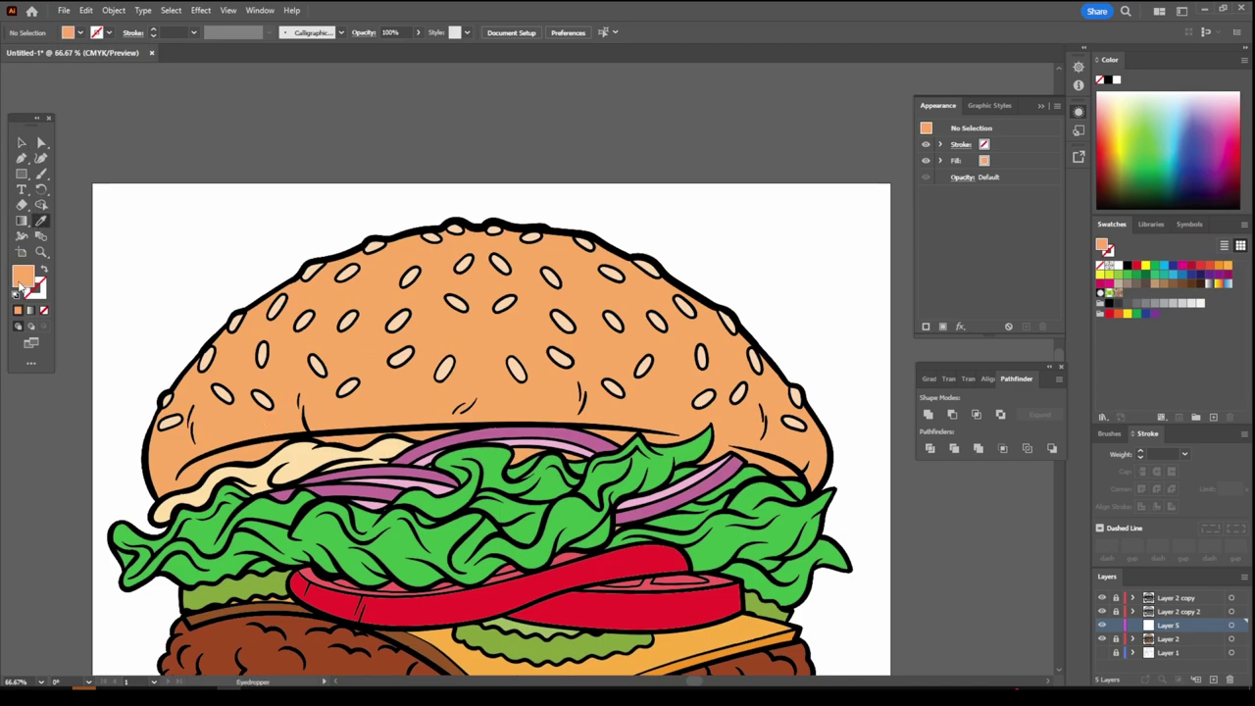
double_click(20, 282)
click(938, 405)
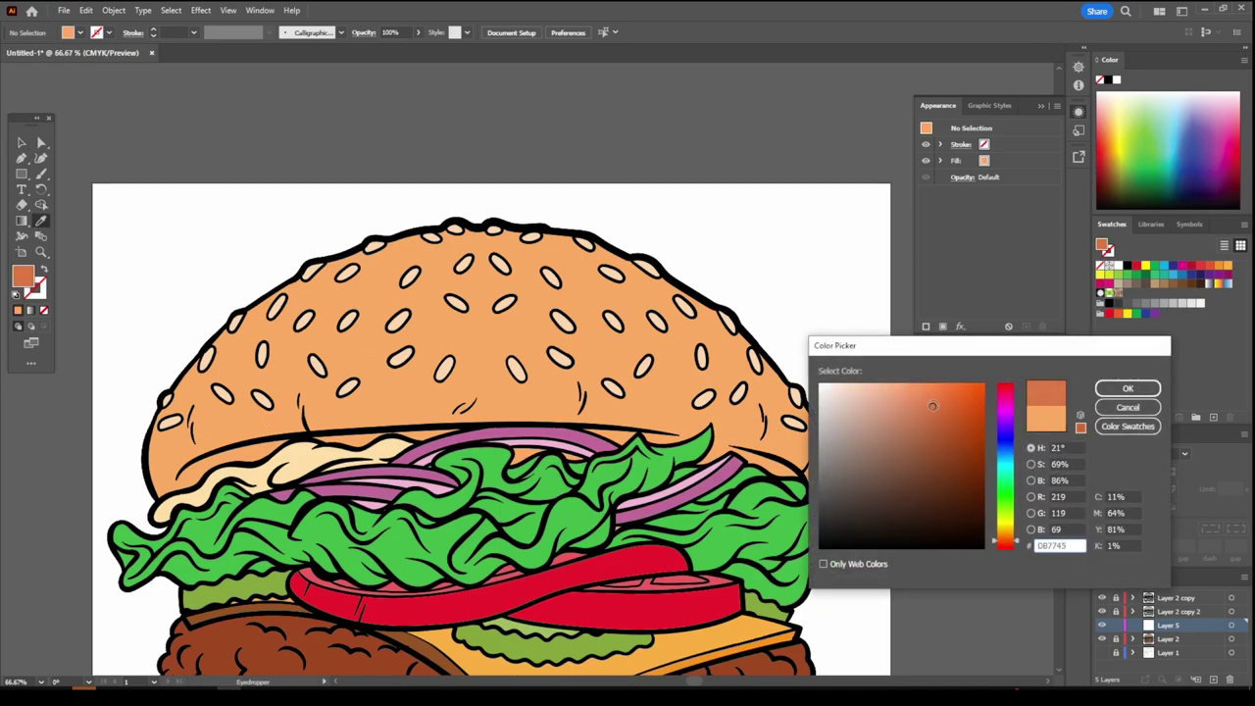
click(1127, 388)
Pencil-draw darker orange shading along the top bun's left and right edges
click(42, 173)
scroll(111, 266, up, 1)
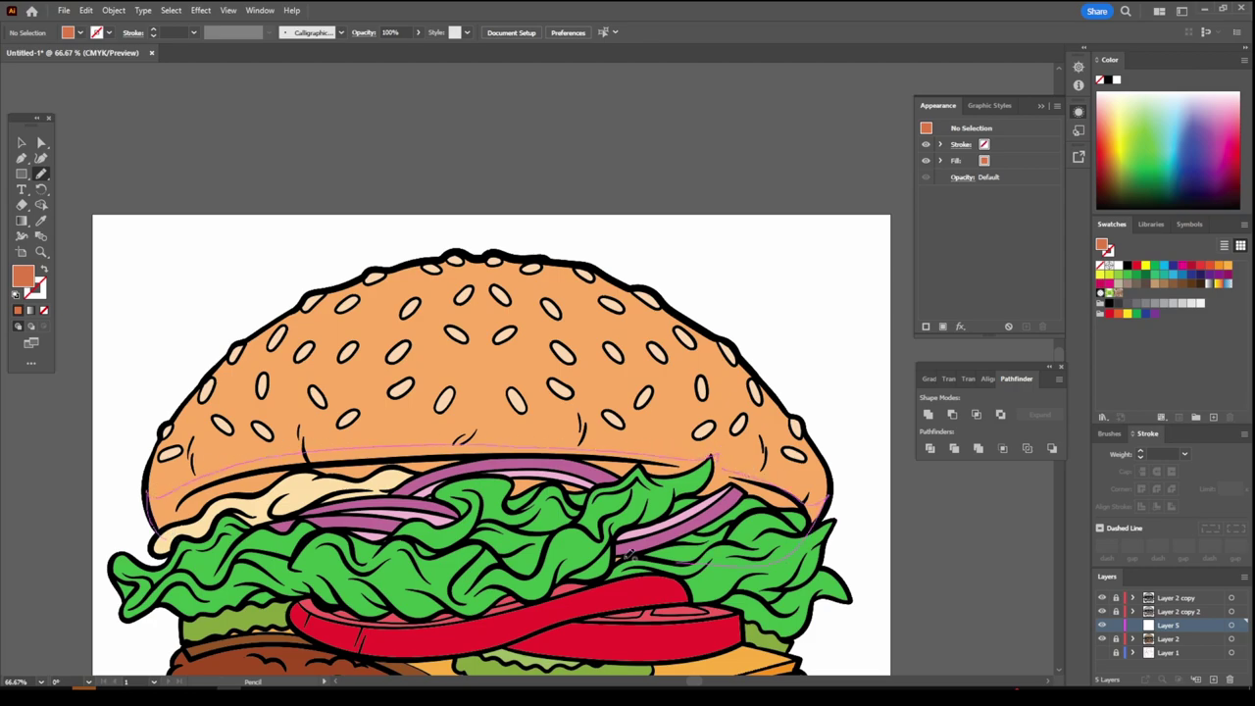
scroll(549, 578, up, 1)
scroll(504, 605, down, 1)
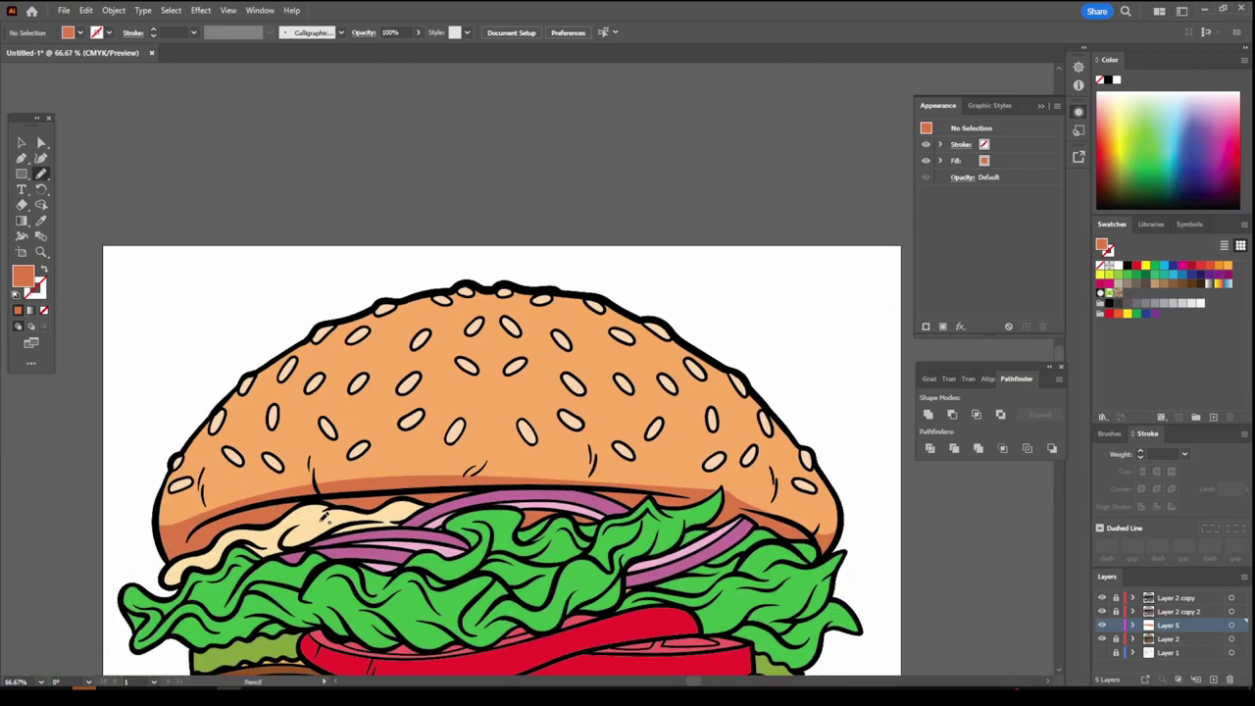
drag(222, 421, 255, 409)
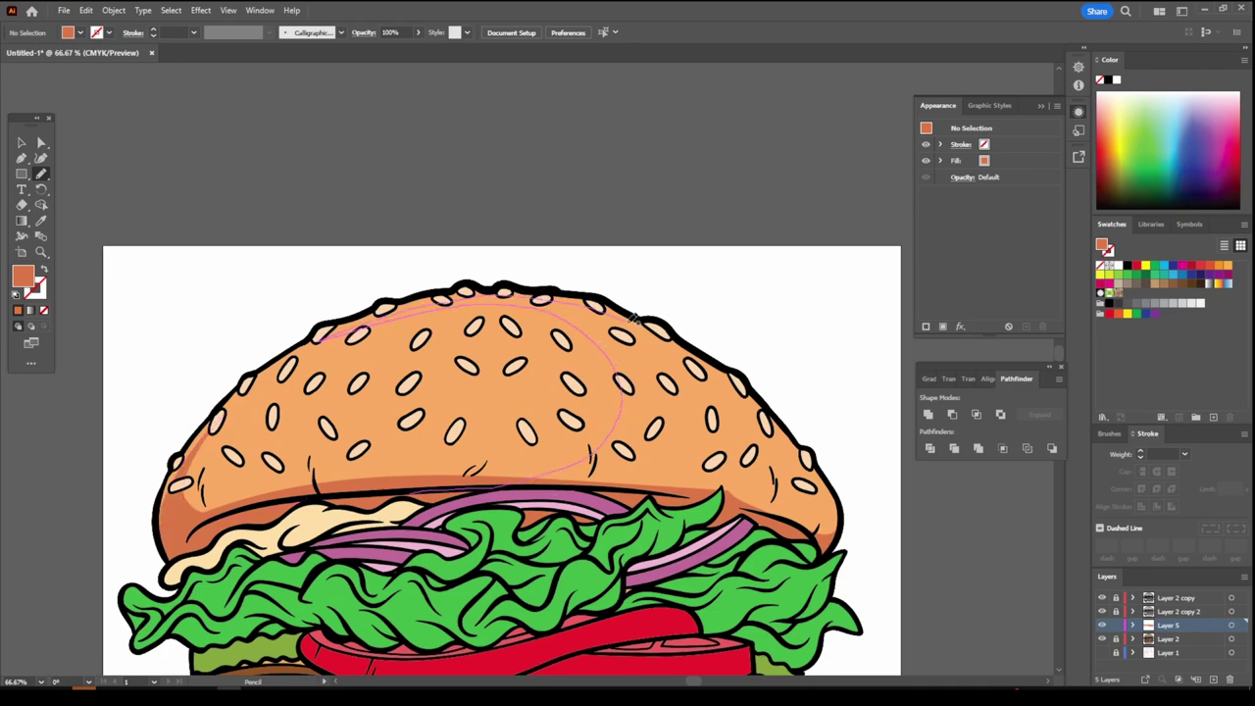
drag(802, 453, 835, 534)
Add more darker orange shading strokes along the top bun's upper-right edge
scroll(630, 548, down, 4)
scroll(637, 441, up, 5)
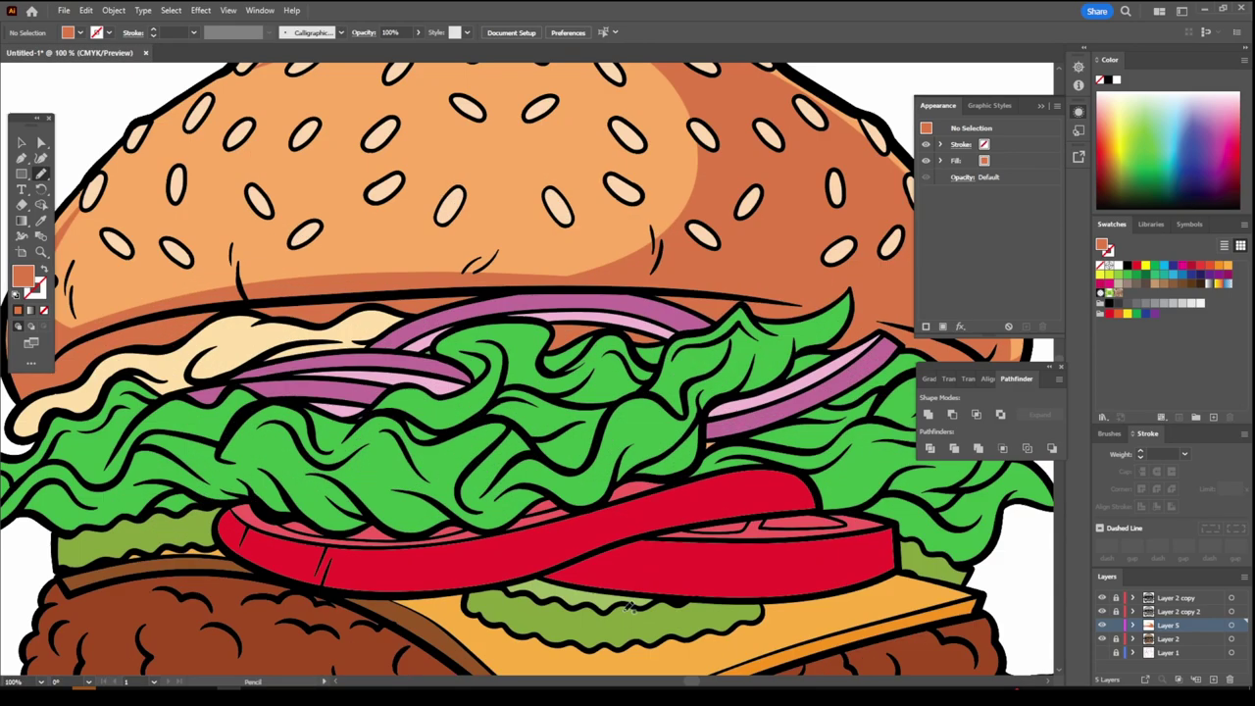
drag(652, 349, 629, 384)
scroll(392, 372, up, 5)
drag(294, 349, 217, 374)
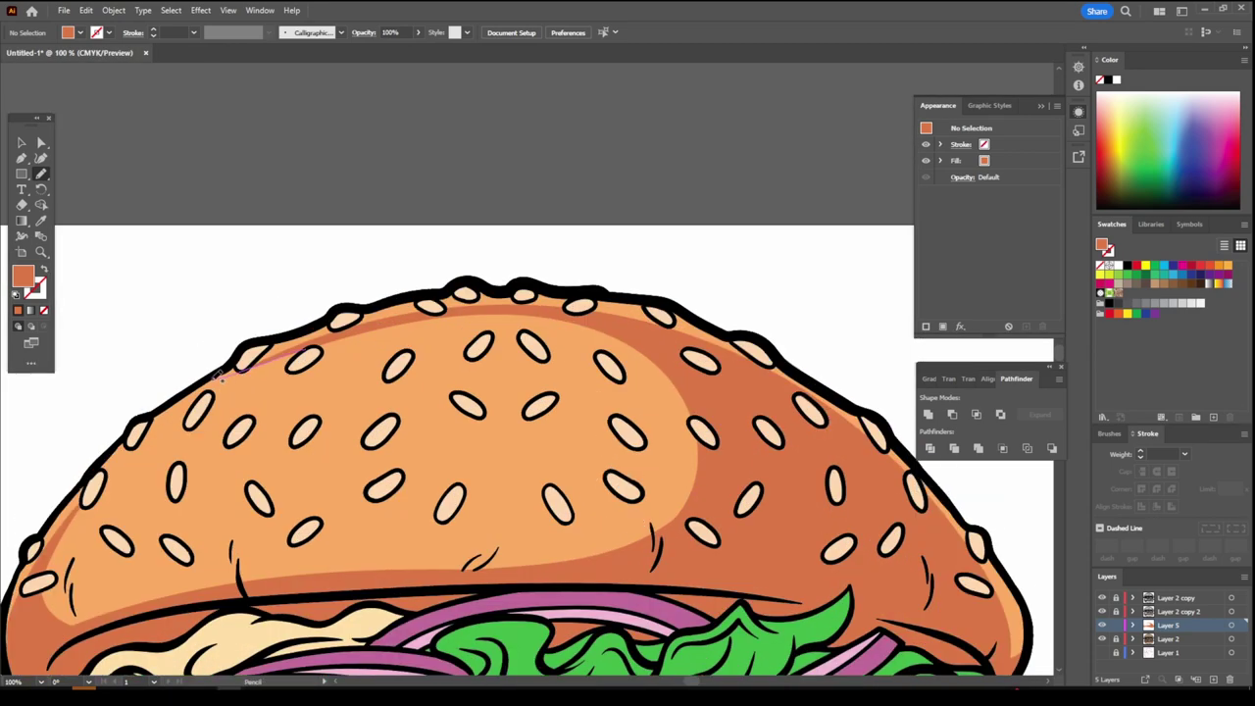
mouse_move(500, 289)
mouse_down()
mouse_move(676, 304)
mouse_move(834, 408)
mouse_up()
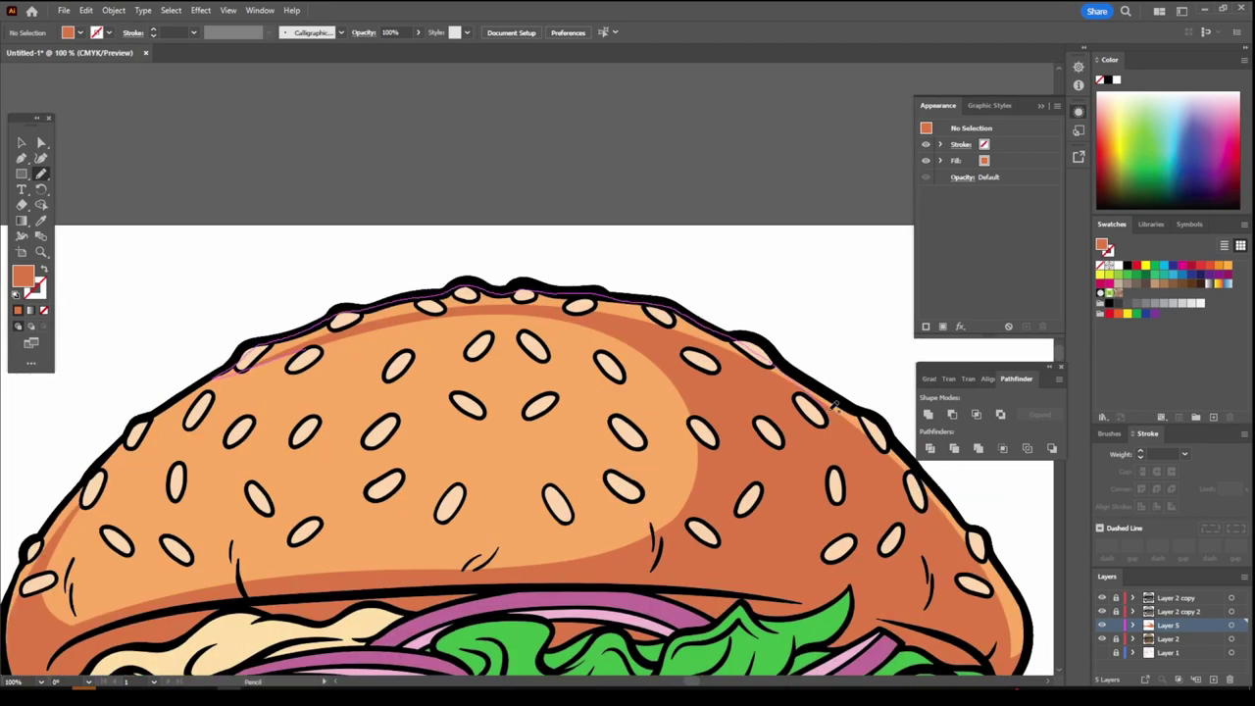
drag(720, 371, 890, 474)
Draw small darker orange shadow shapes beside fourteen sesame seeds on the top bun
key(ctrl+0)
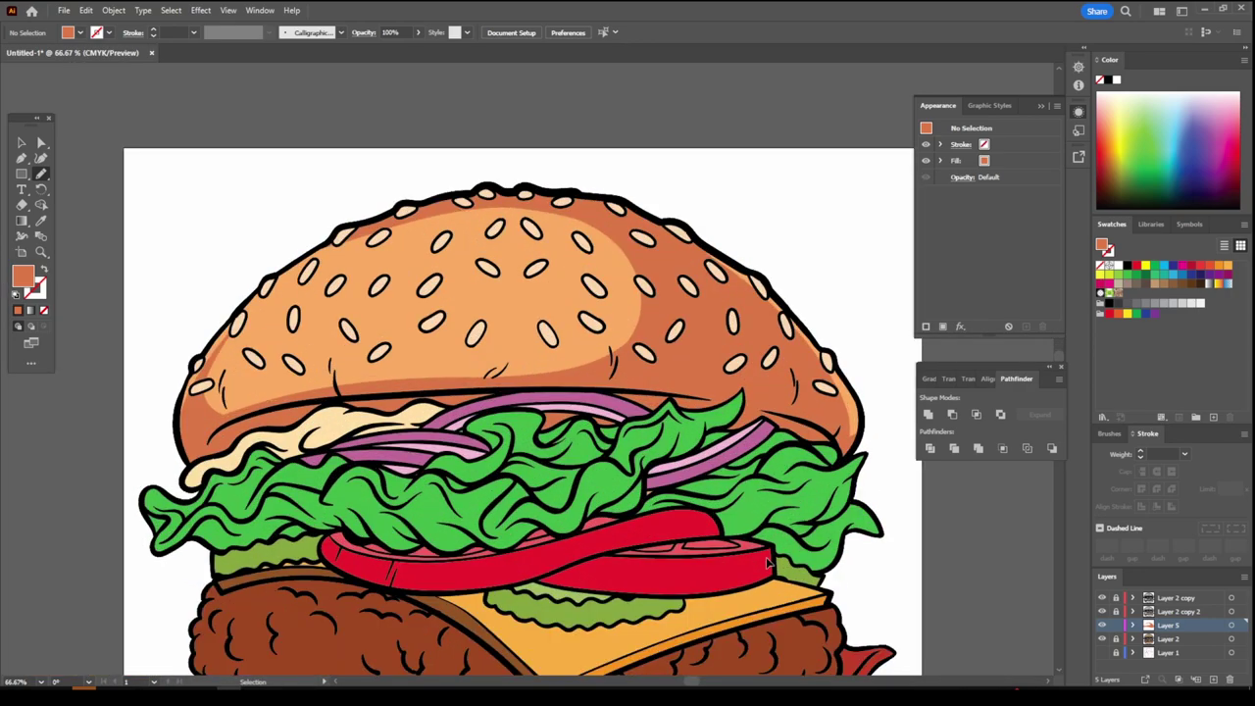
scroll(490, 294, up, 3)
drag(537, 443, 588, 470)
drag(676, 392, 691, 421)
drag(681, 314, 696, 343)
drag(658, 243, 645, 249)
drag(551, 271, 535, 306)
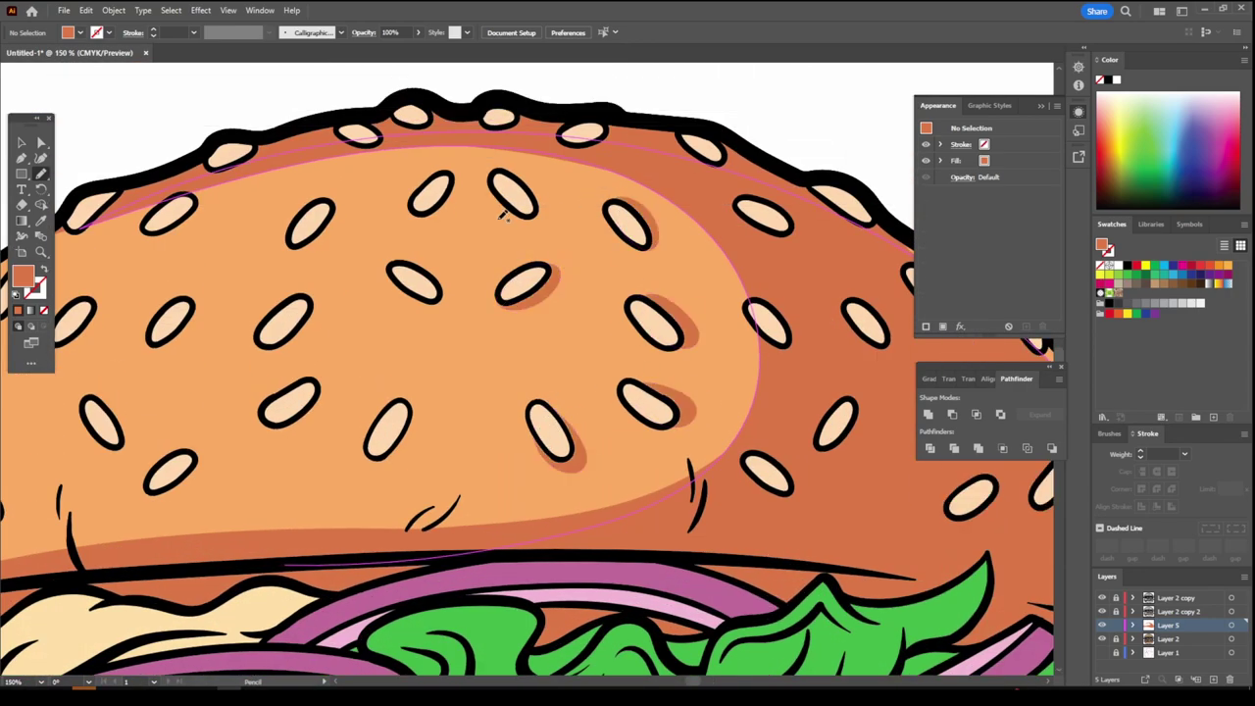
drag(531, 177, 539, 218)
drag(453, 182, 443, 220)
drag(441, 275, 431, 304)
drag(418, 402, 402, 455)
drag(329, 382, 306, 420)
drag(323, 297, 299, 340)
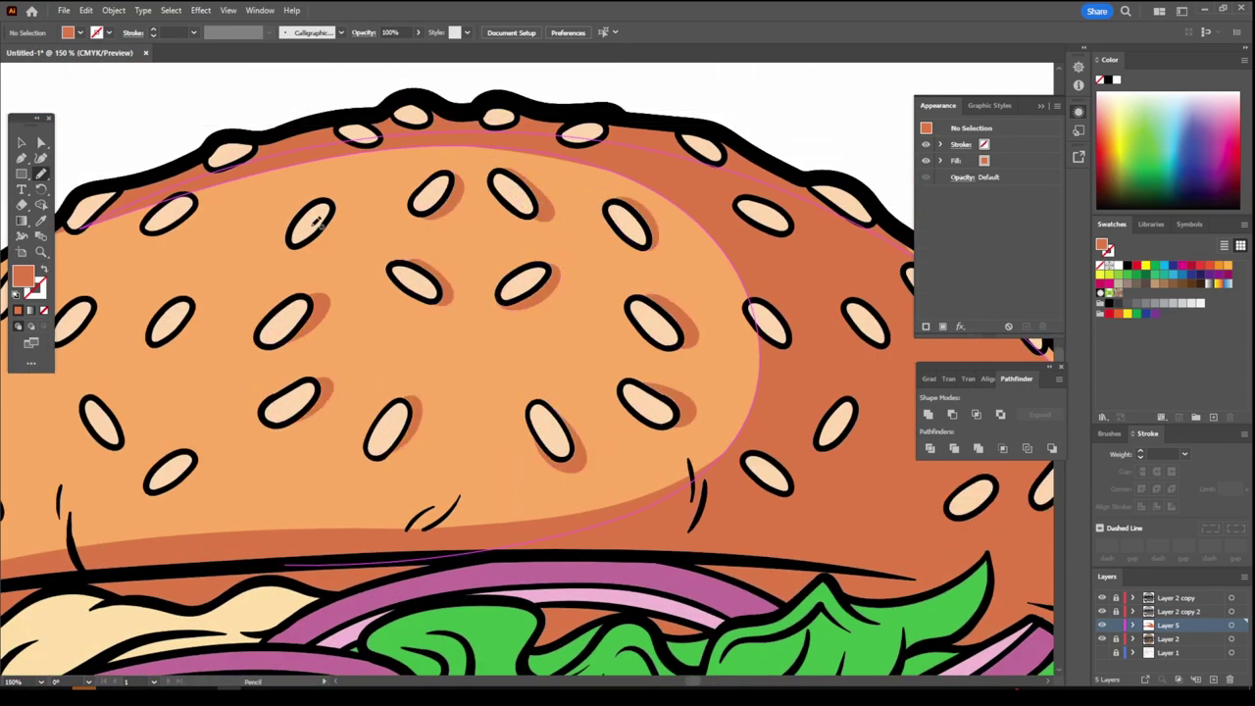
drag(345, 200, 319, 247)
drag(208, 306, 167, 353)
drag(204, 194, 173, 241)
Add three more seed shadows on the left side of the top bun
key(ctrl+0)
key(ctrl+equal)
key(ctrl+equal)
key(ctrl+equal)
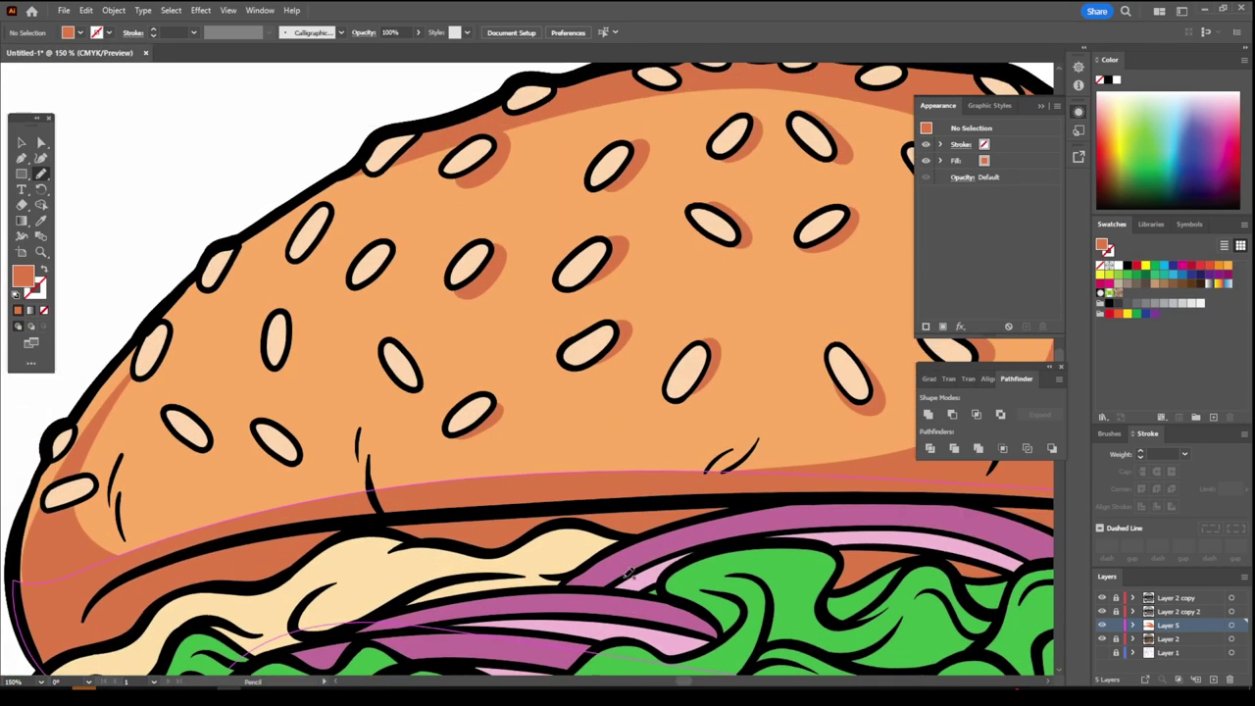
drag(204, 417, 194, 446)
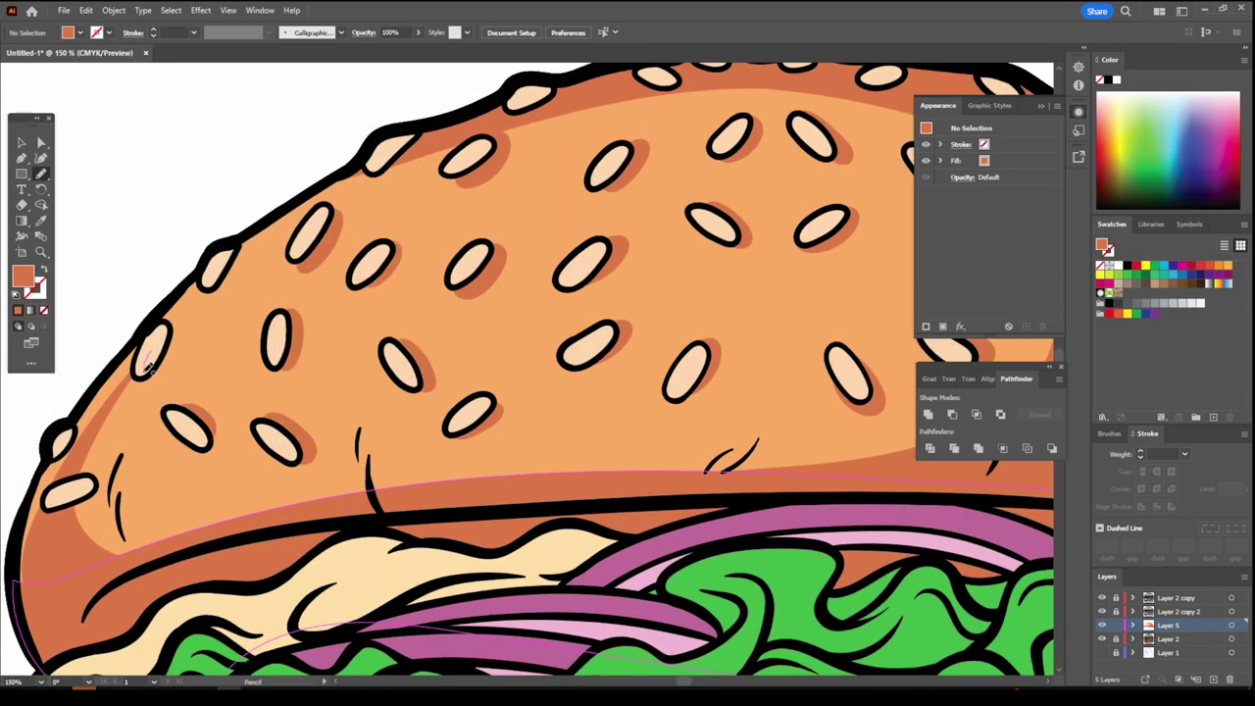
drag(167, 339, 153, 376)
drag(232, 247, 220, 292)
key(ctrl+0)
key(ctrl+equal)
key(ctrl+equal)
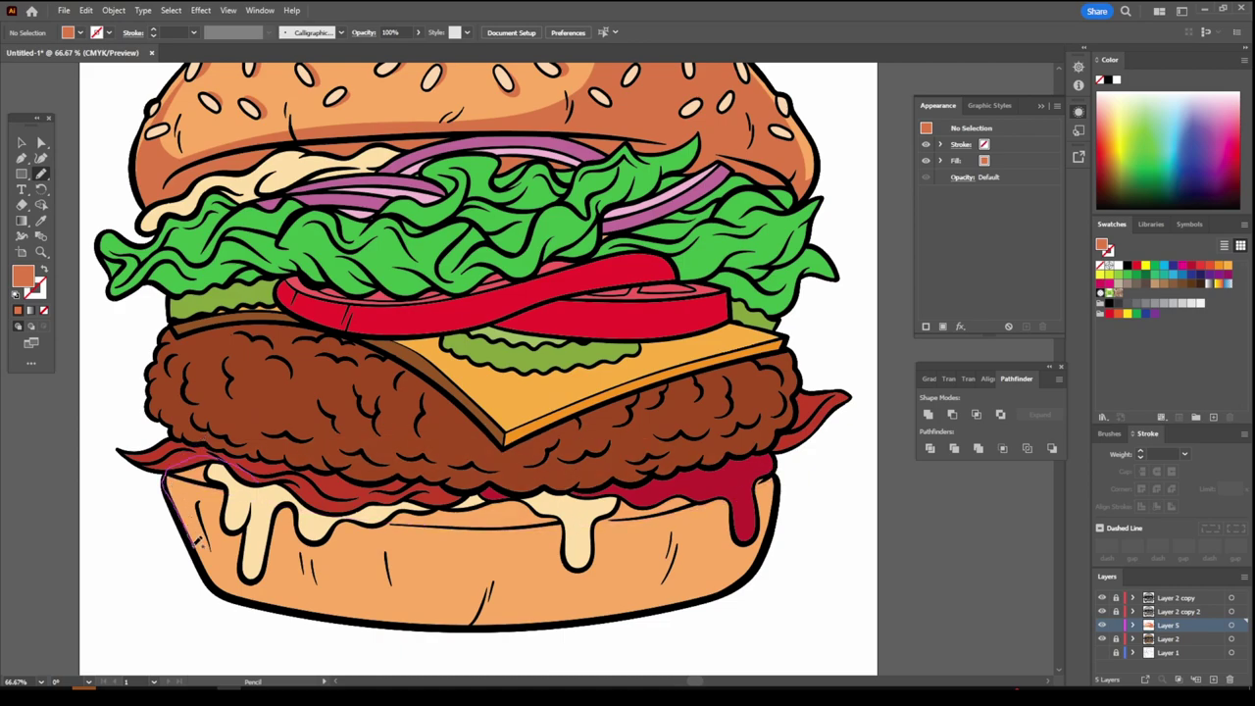
Draw darker orange shadows on the bottom bun's edges and beneath the cheese and ketchup drips
drag(199, 541, 204, 549)
drag(776, 468, 387, 517)
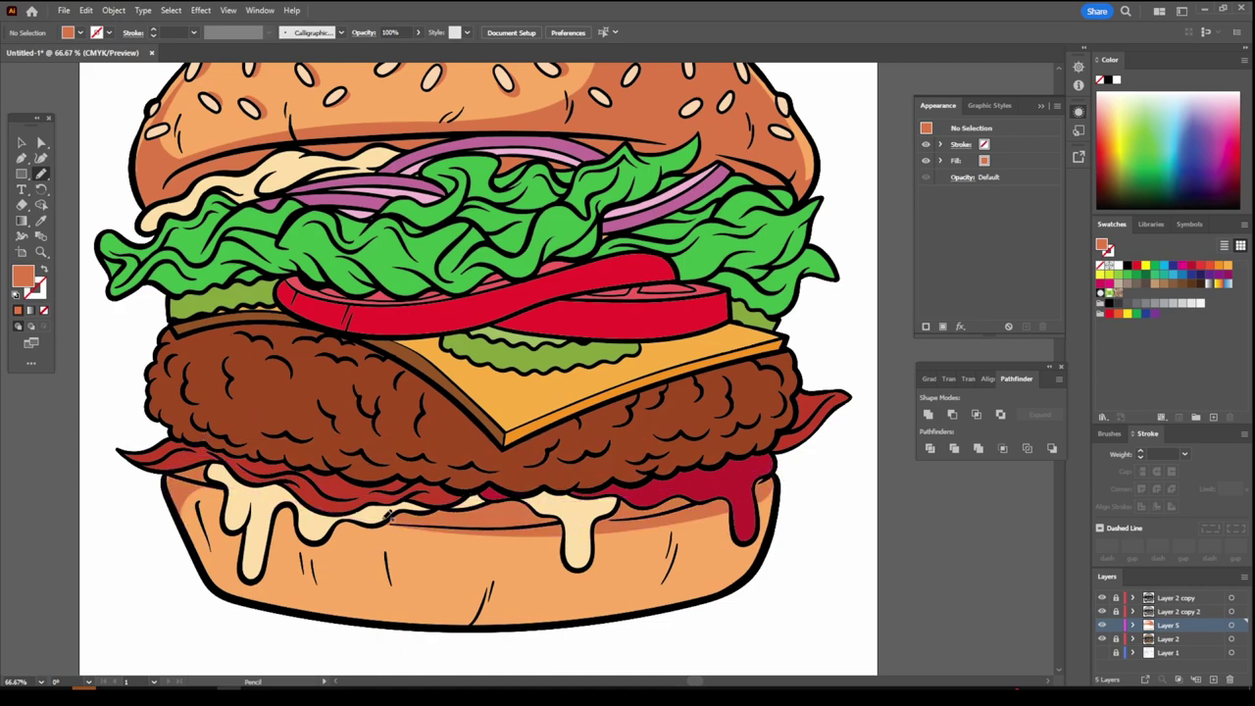
drag(593, 545, 567, 578)
drag(774, 519, 715, 490)
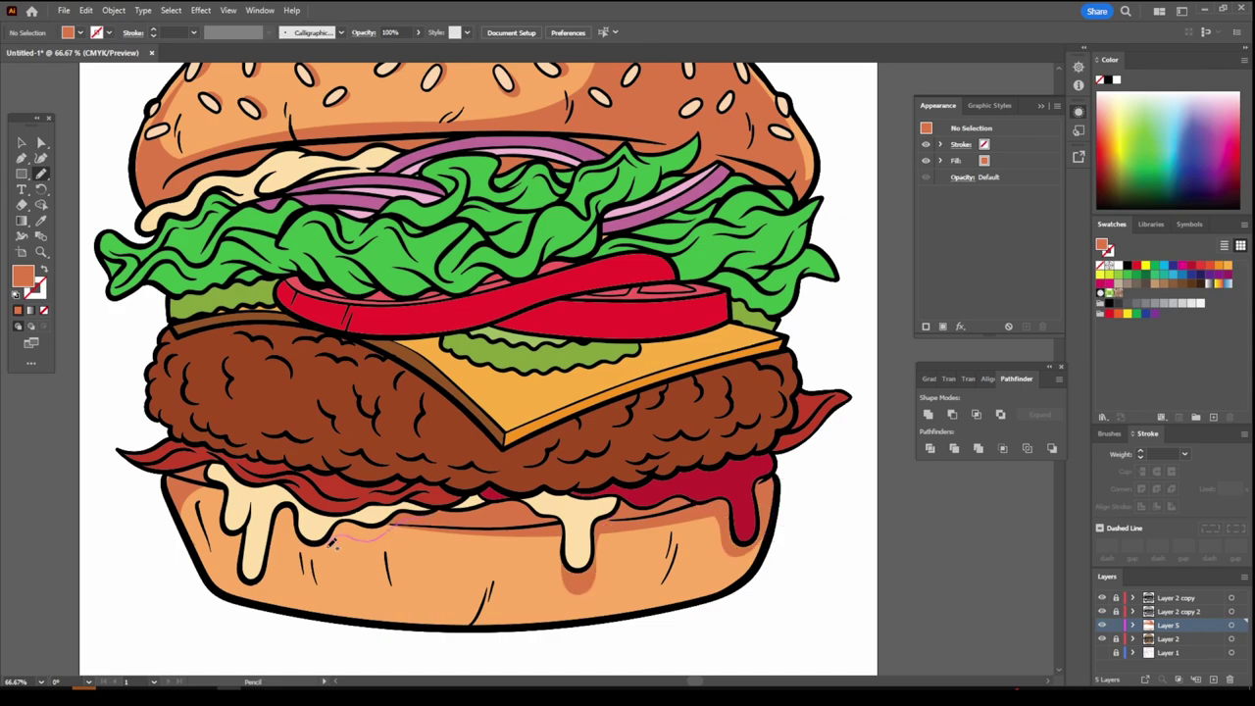
mouse_move(331, 542)
mouse_down()
mouse_move(257, 545)
mouse_move(201, 495)
mouse_up()
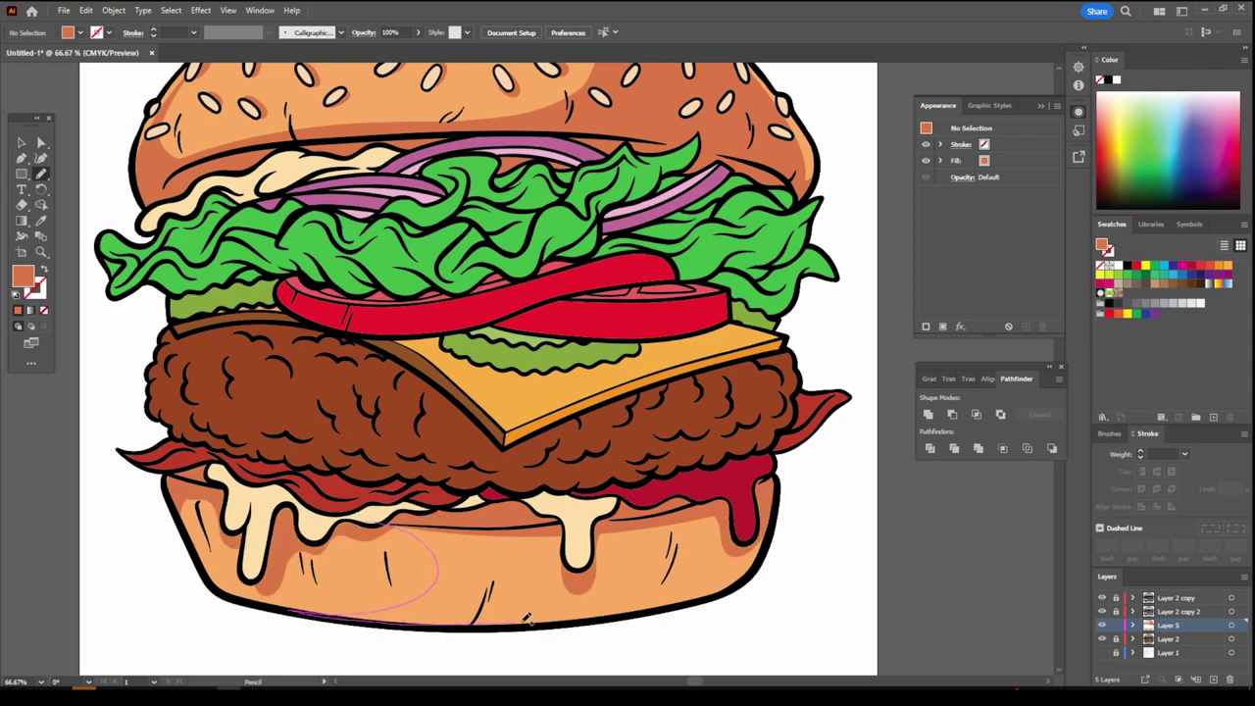
drag(441, 560, 529, 578)
Shade the right and left sides of the bottom bun
key(ctrl+minus)
key(ctrl+minus)
key(ctrl+minus)
key(ctrl+plus)
key(ctrl+plus)
key(ctrl+plus)
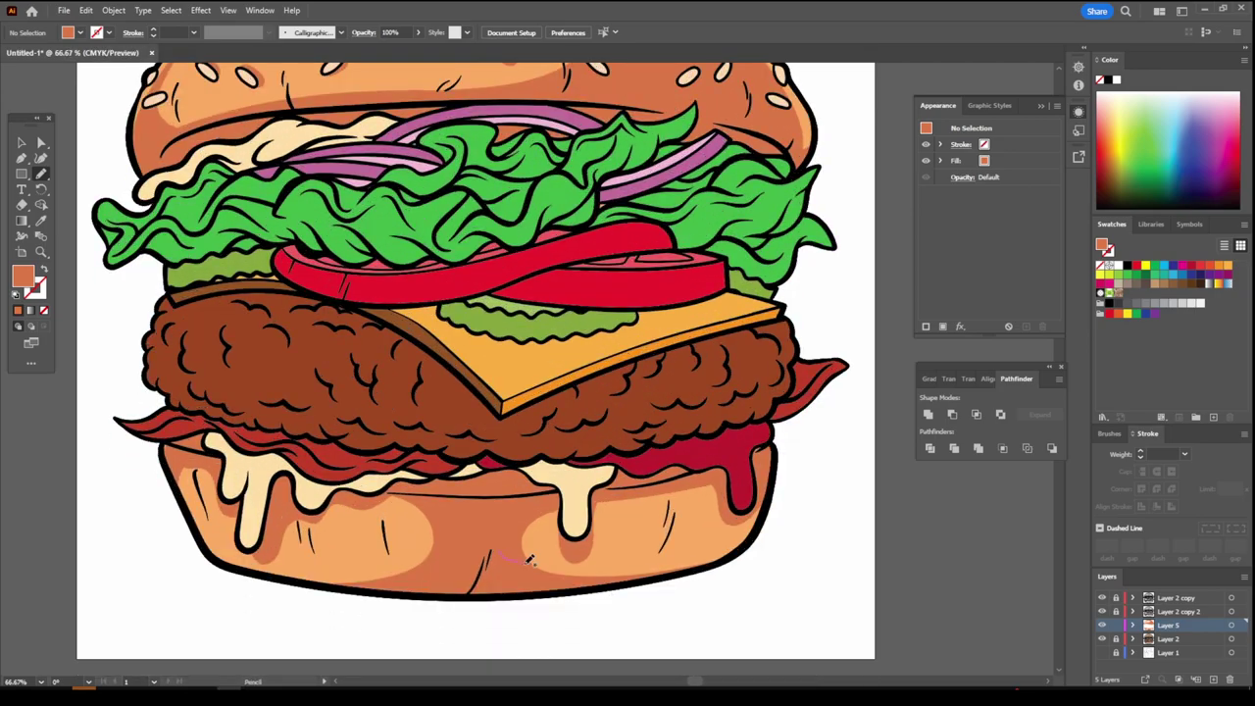
drag(767, 466, 493, 579)
drag(222, 551, 213, 547)
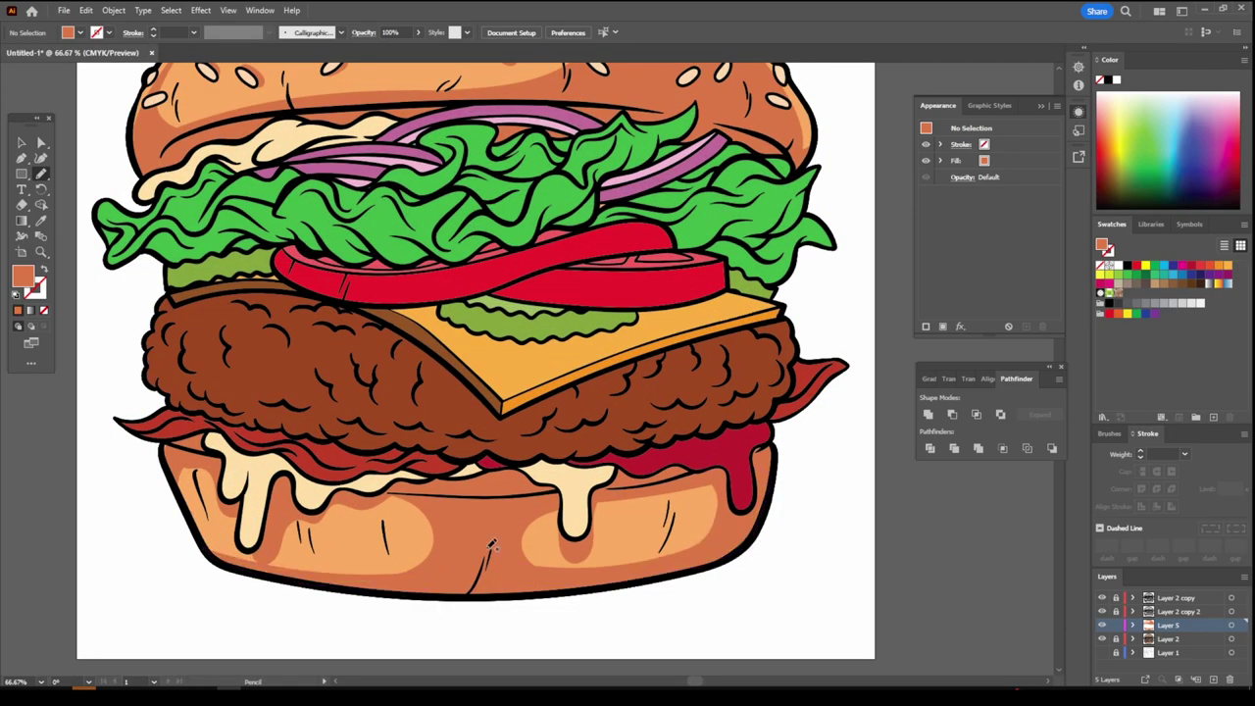
key(ctrl+minus)
key(ctrl+minus)
key(ctrl+minus)
key(ctrl+plus)
key(ctrl+plus)
key(ctrl+plus)
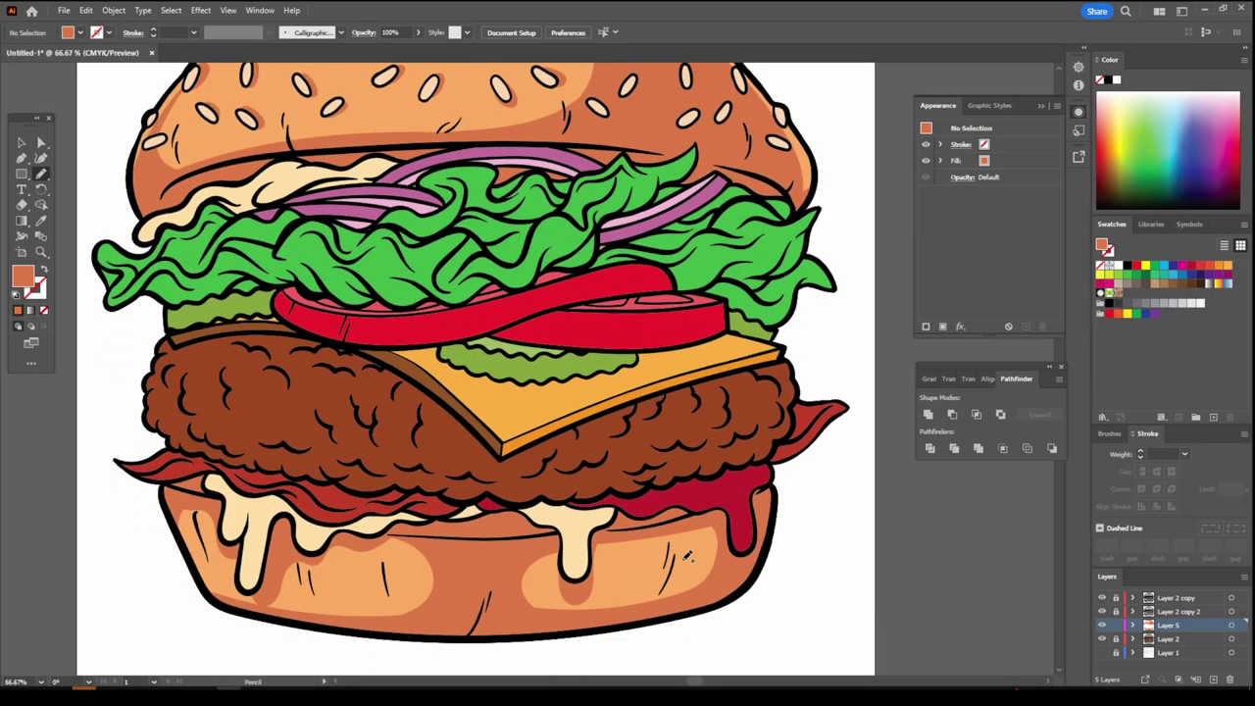
double_click(22, 276)
Set a darker brown-orange fill and draw a first dark shadow on the bottom bun
click(932, 445)
click(937, 448)
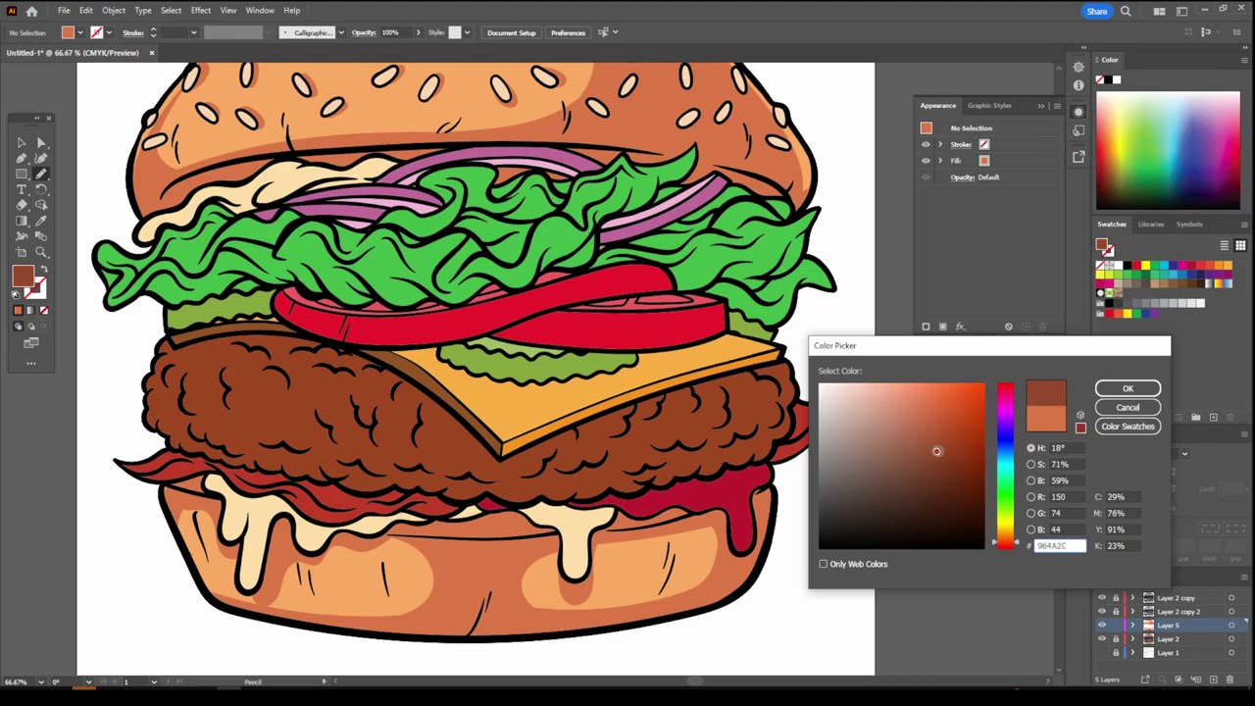
click(1127, 388)
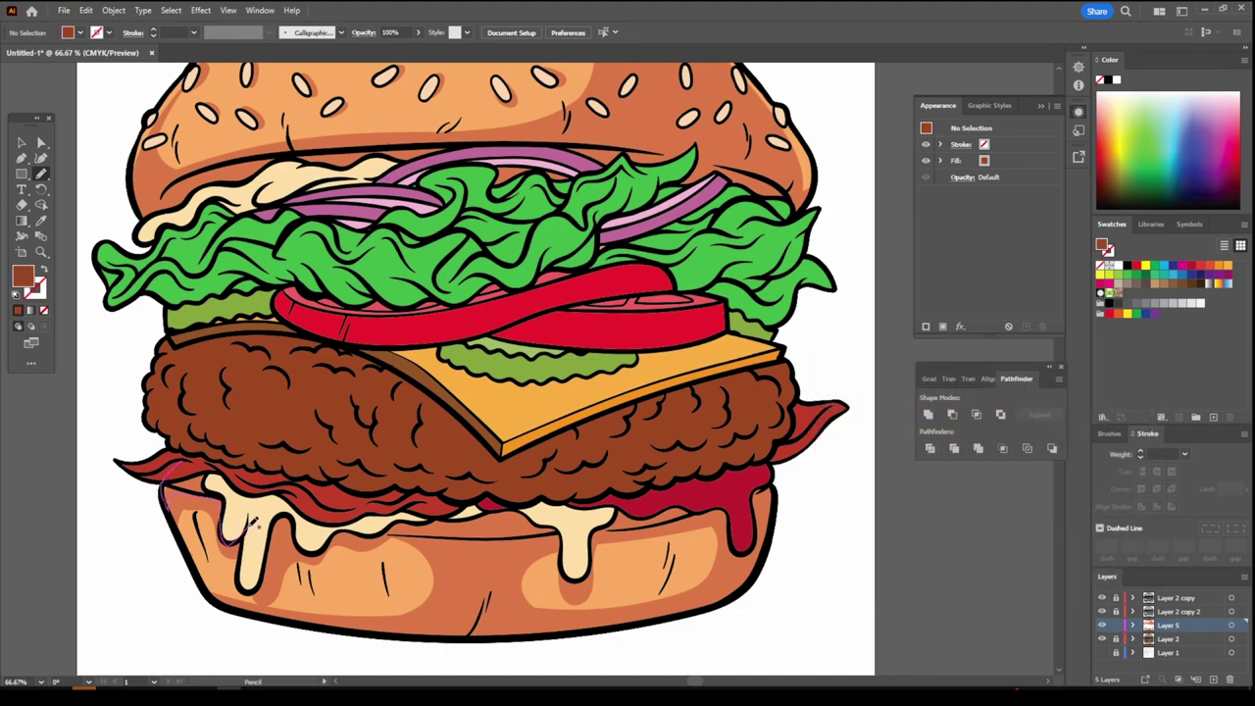
drag(506, 536, 257, 467)
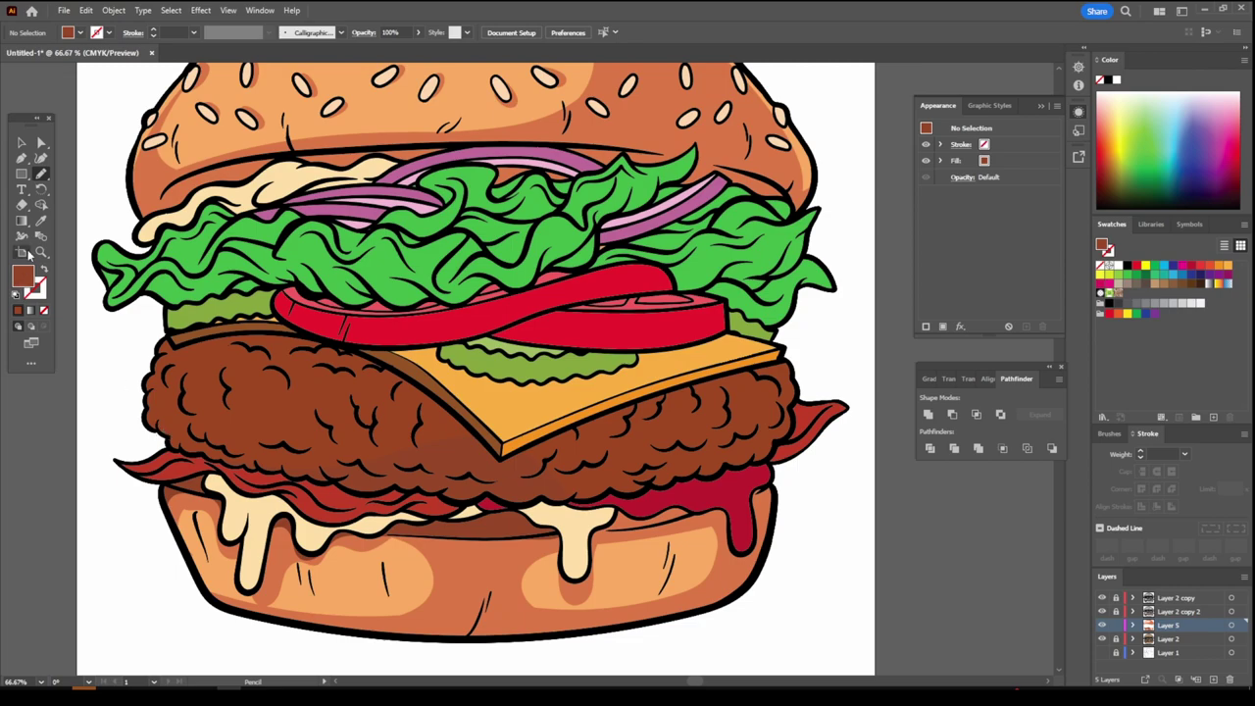
key(shift+e)
key(ctrl+plus)
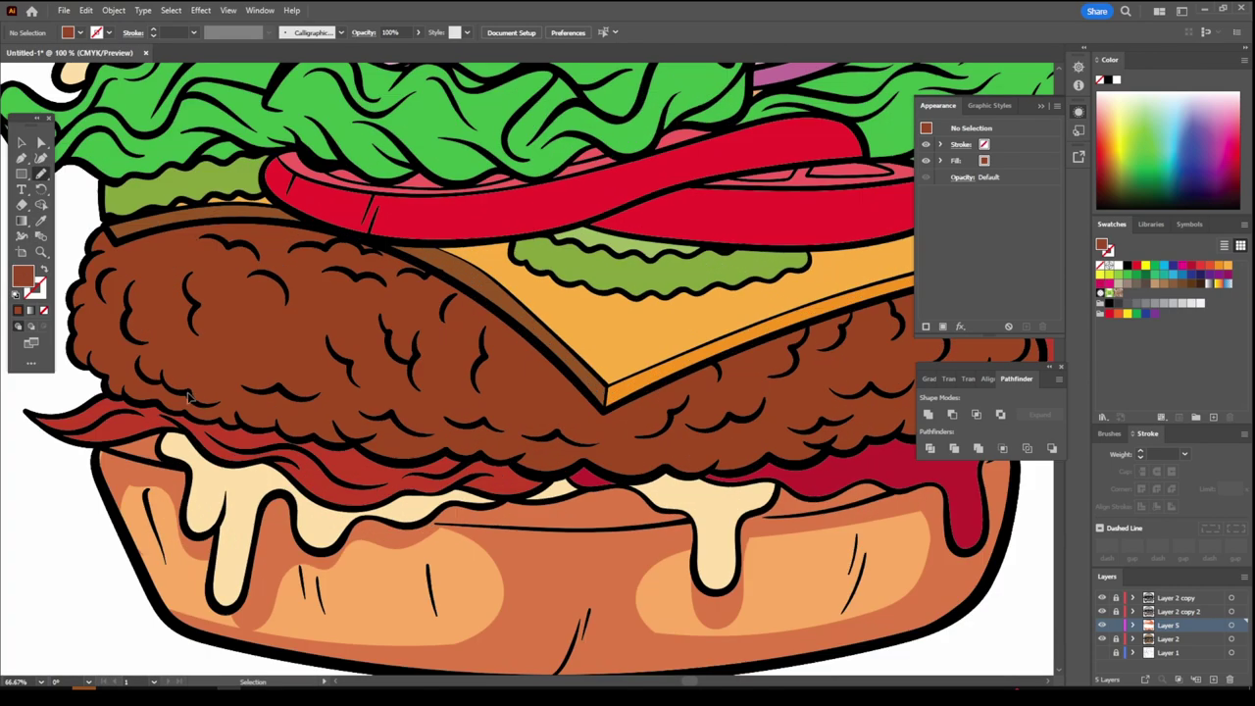
Outline the shadow band across the cheese drips and past the right drip
drag(203, 472, 376, 516)
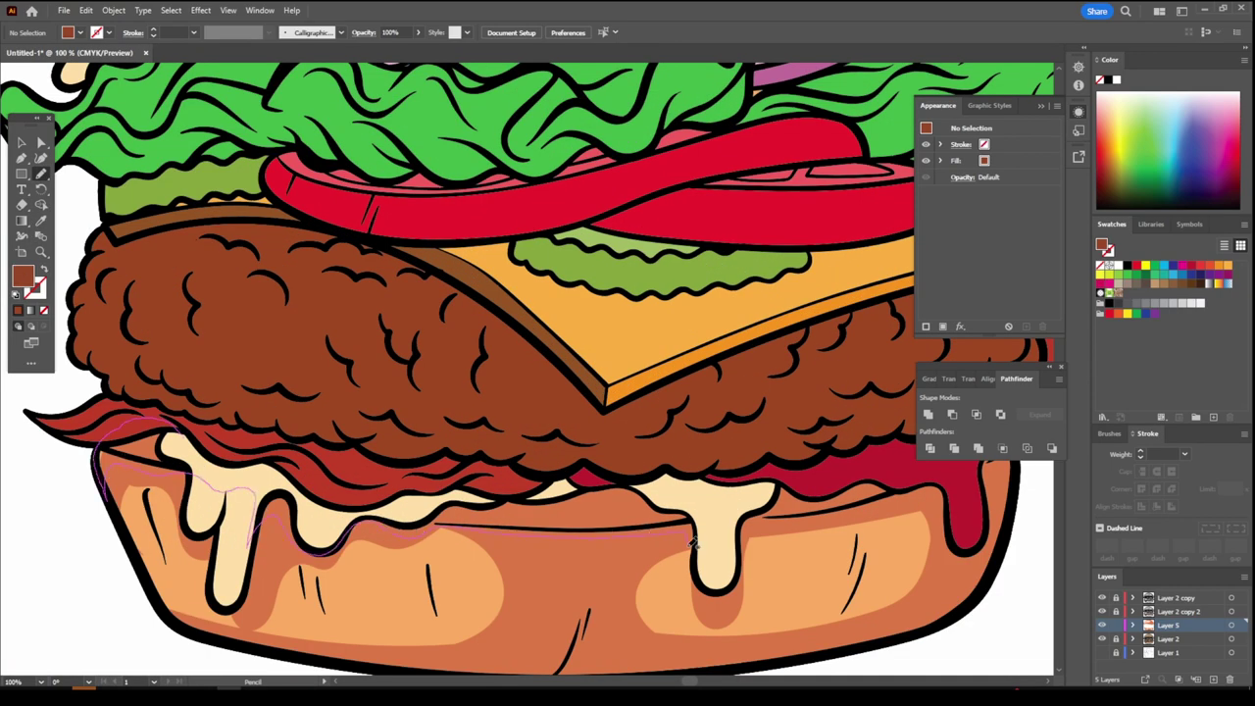
drag(693, 542, 742, 555)
scroll(742, 573, up, 2)
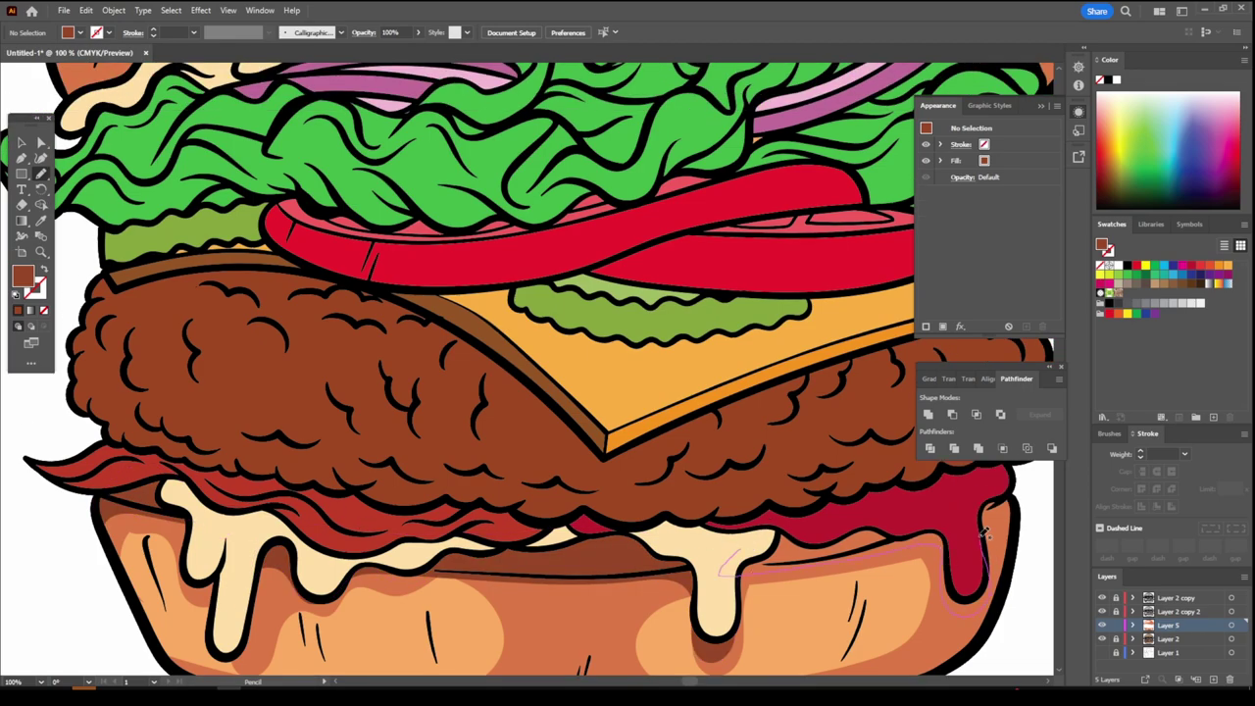
drag(985, 534, 1010, 491)
key(ctrl+minus)
Recolour the new shadow band under the bacon to darker brown #9B511F
key(v)
click(704, 523)
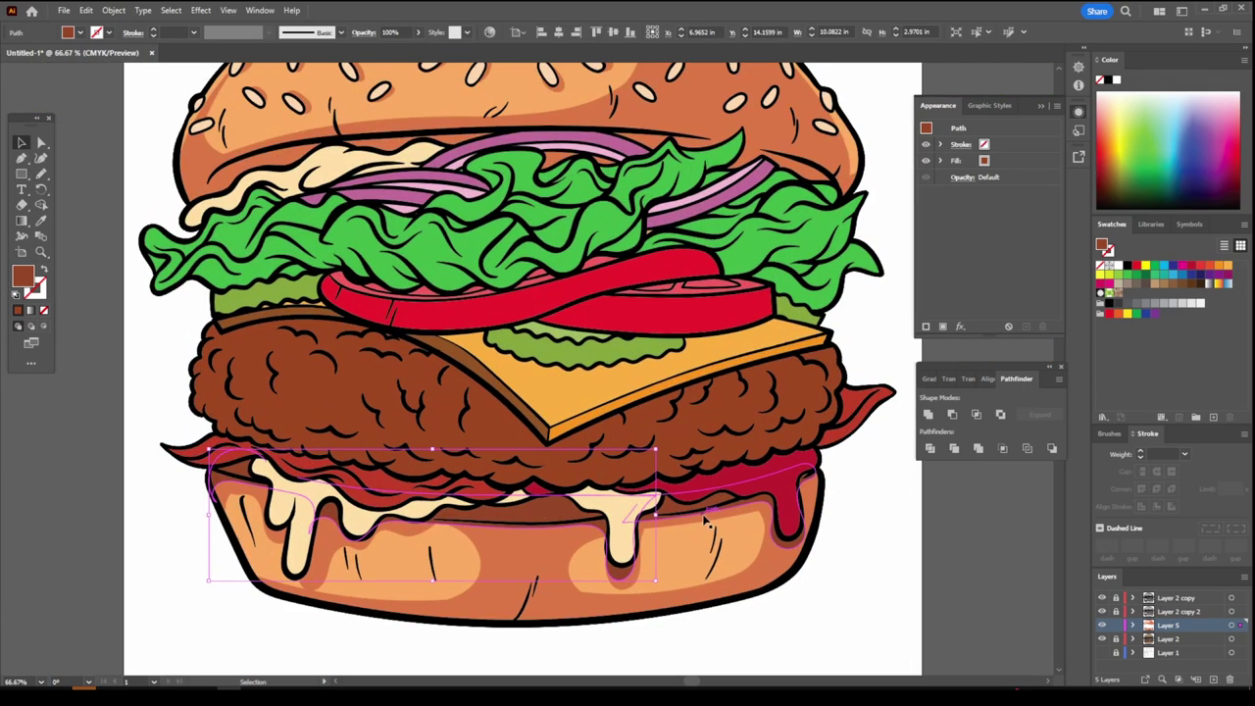
double_click(23, 278)
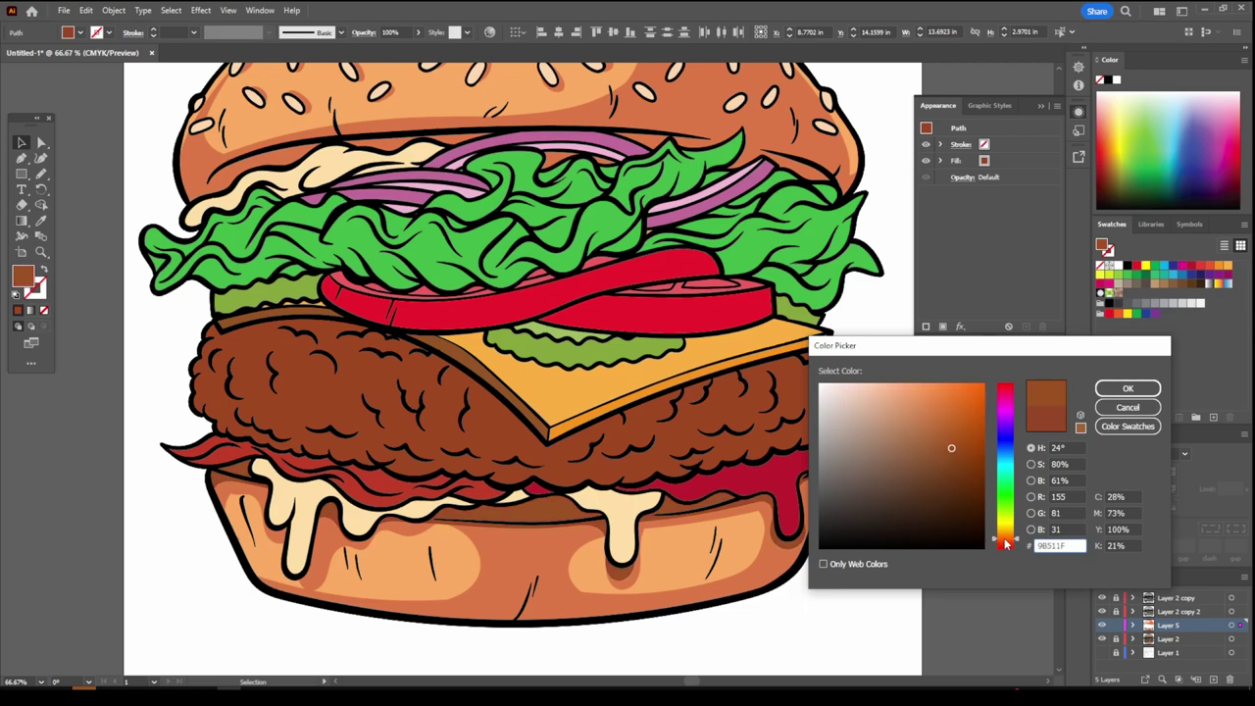
click(952, 456)
key(Return)
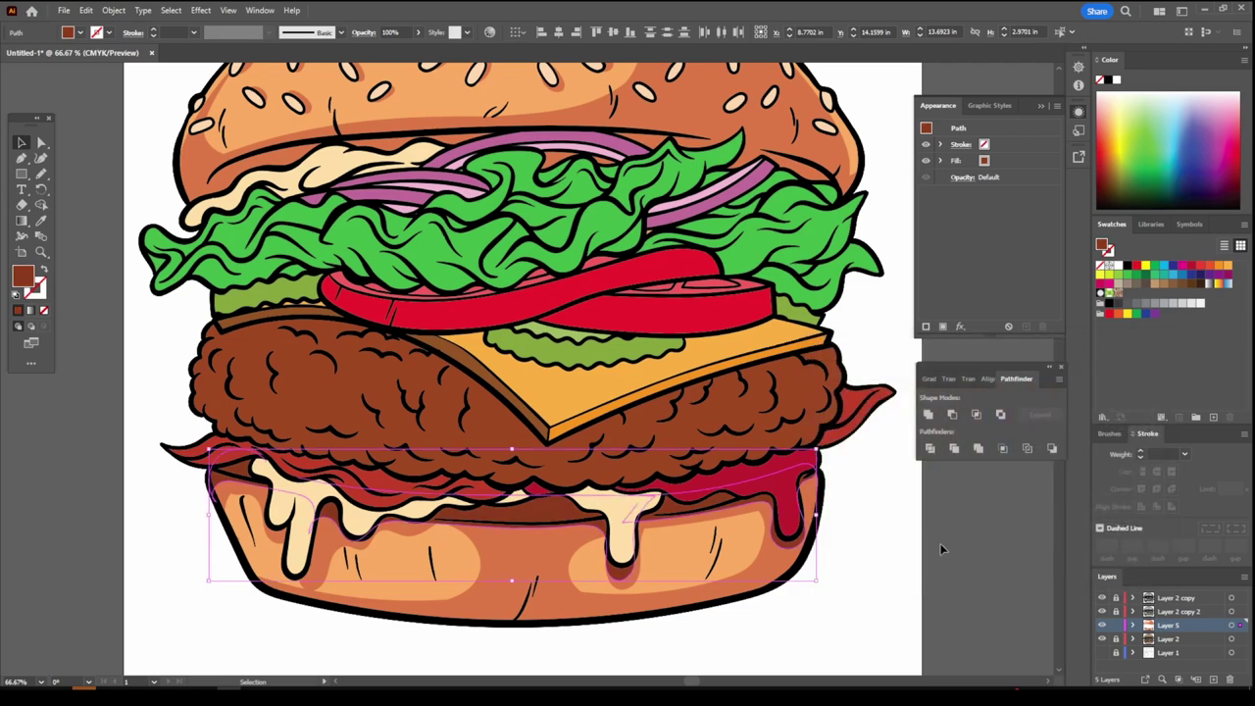
key(ctrl+shift+a)
key(ctrl+0)
key(ctrl+plus)
key(ctrl+plus)
key(ctrl+plus)
Pencil-draw brown shadows along the top bun's underside and rim
key(n)
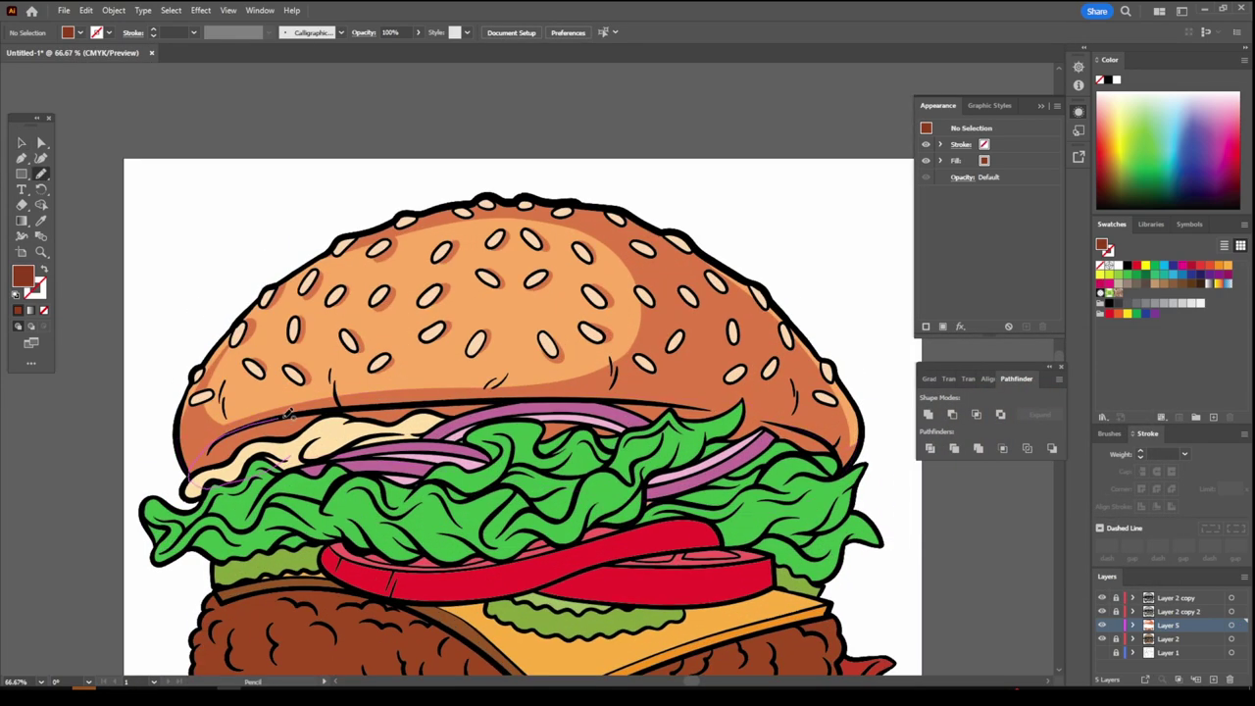
drag(288, 413, 758, 414)
key(ctrl+1)
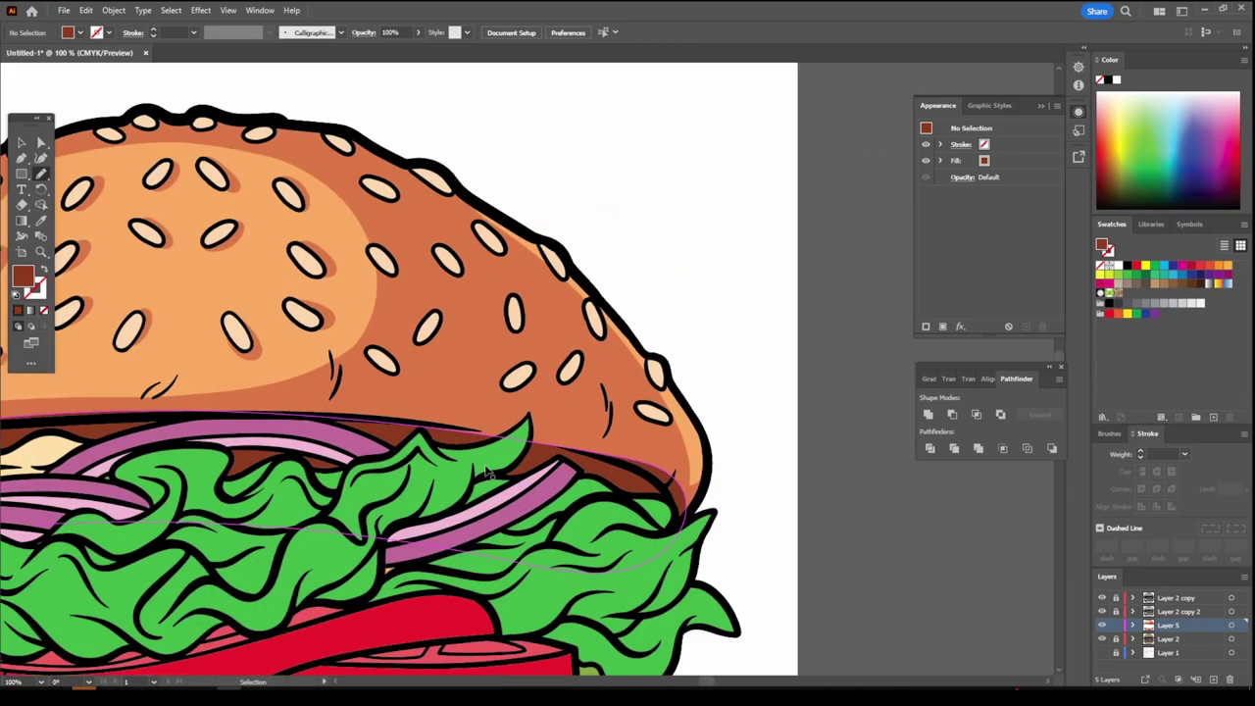
scroll(422, 468, up, 1)
mouse_move(265, 172)
mouse_down()
mouse_move(475, 245)
mouse_move(642, 391)
mouse_up()
drag(702, 524, 686, 559)
key(ctrl+0)
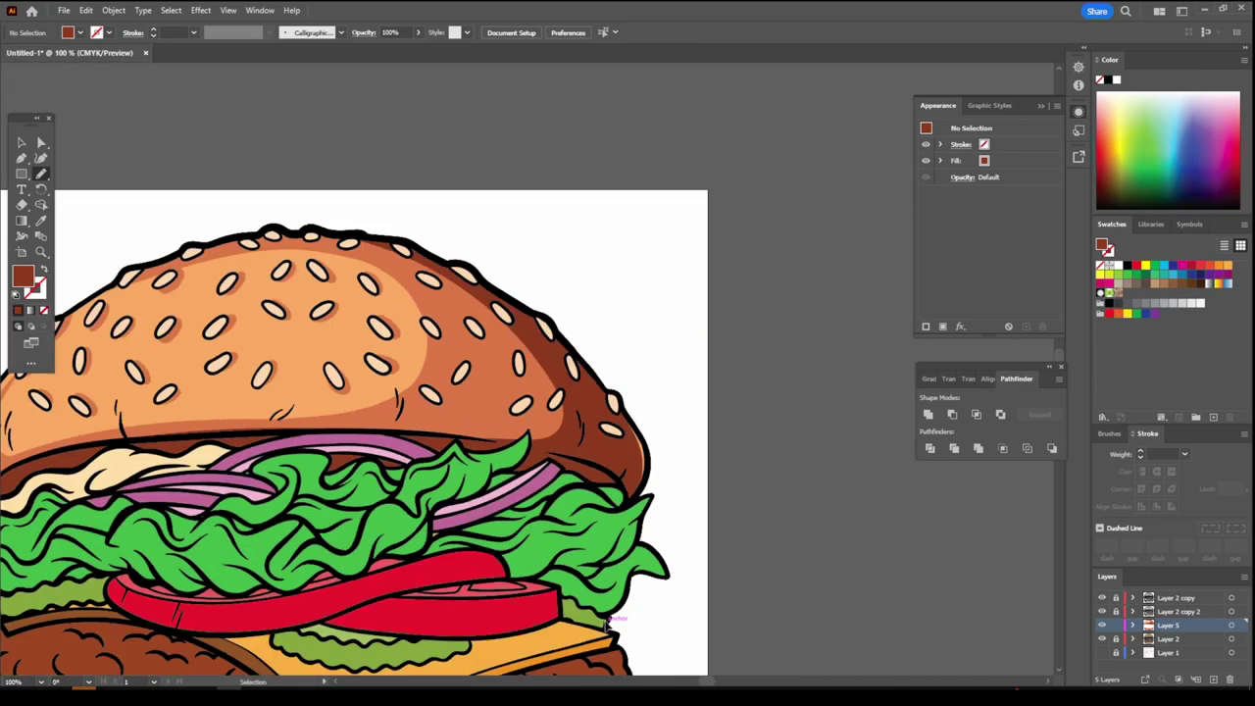
Trace a brown shadow along the bottom bun's lower edge
key(ctrl+1)
drag(338, 635, 552, 615)
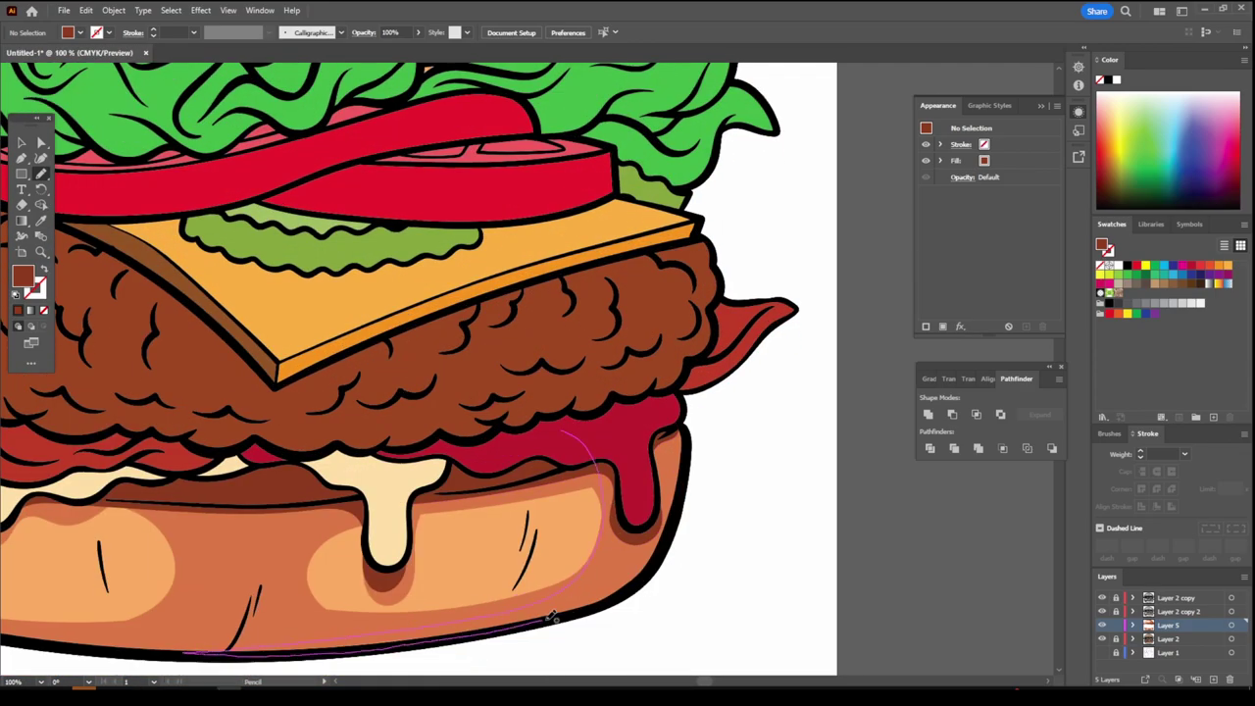
key(ctrl+0)
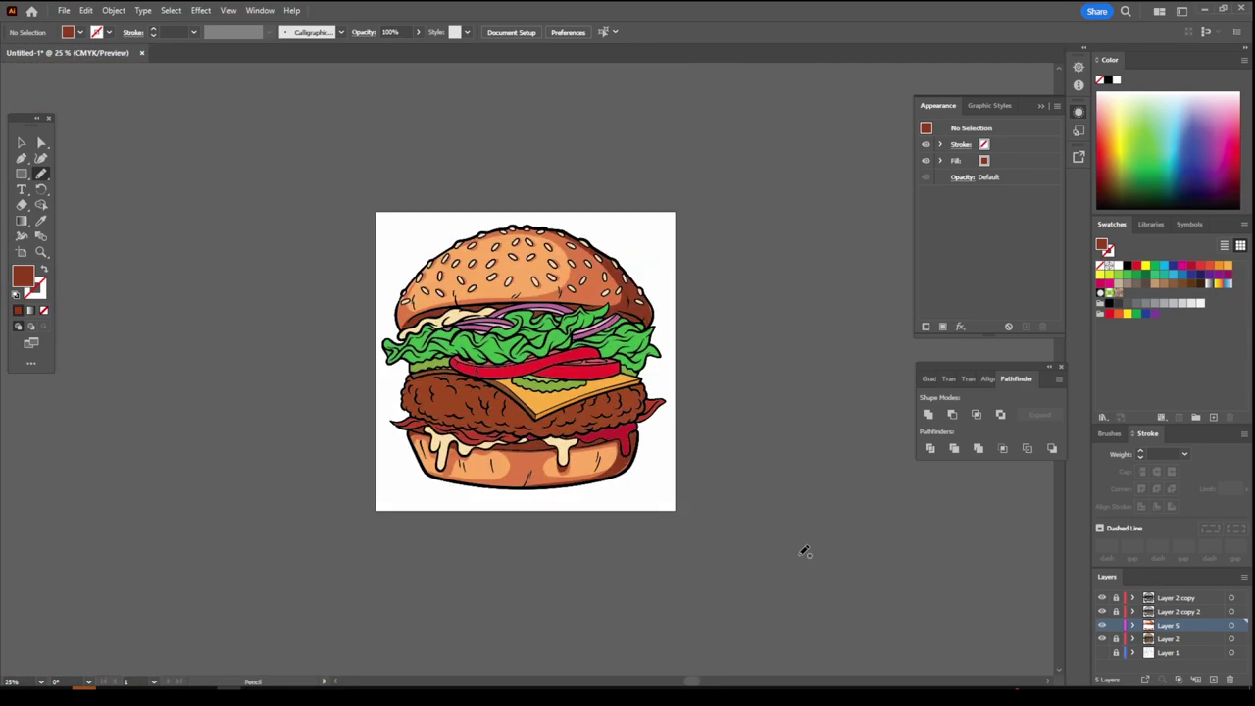
key(ctrl+1)
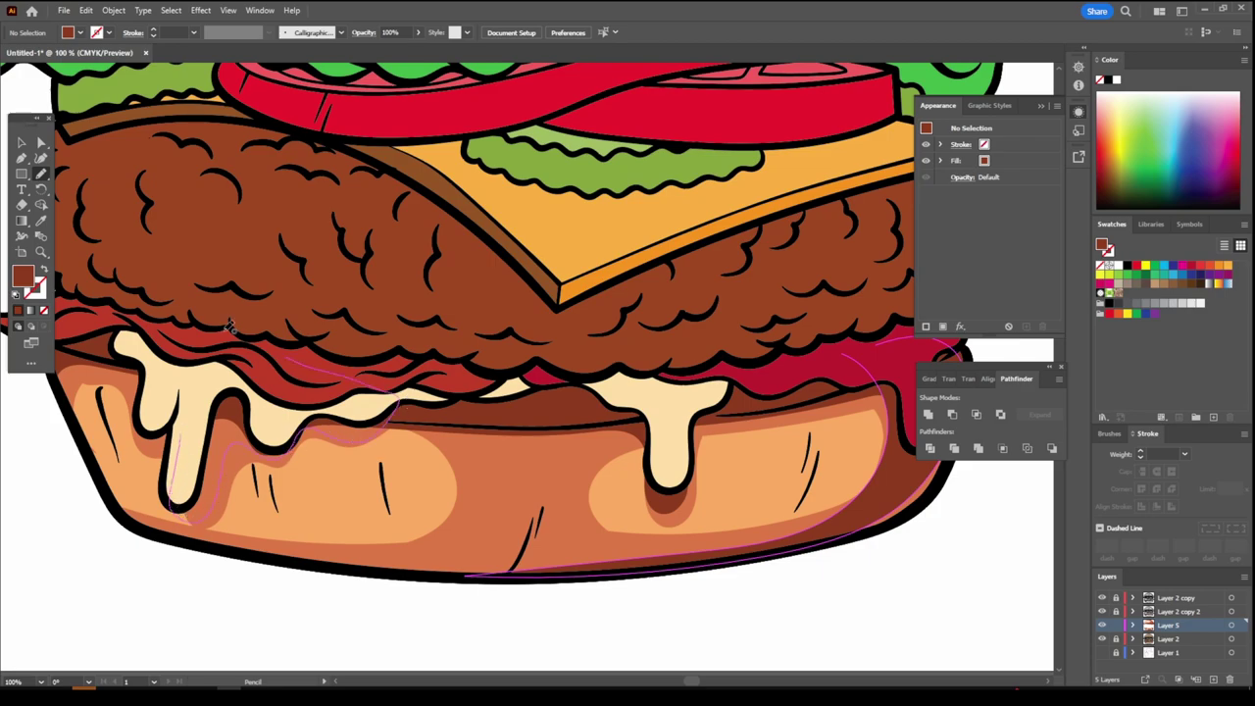
key(ctrl+minus)
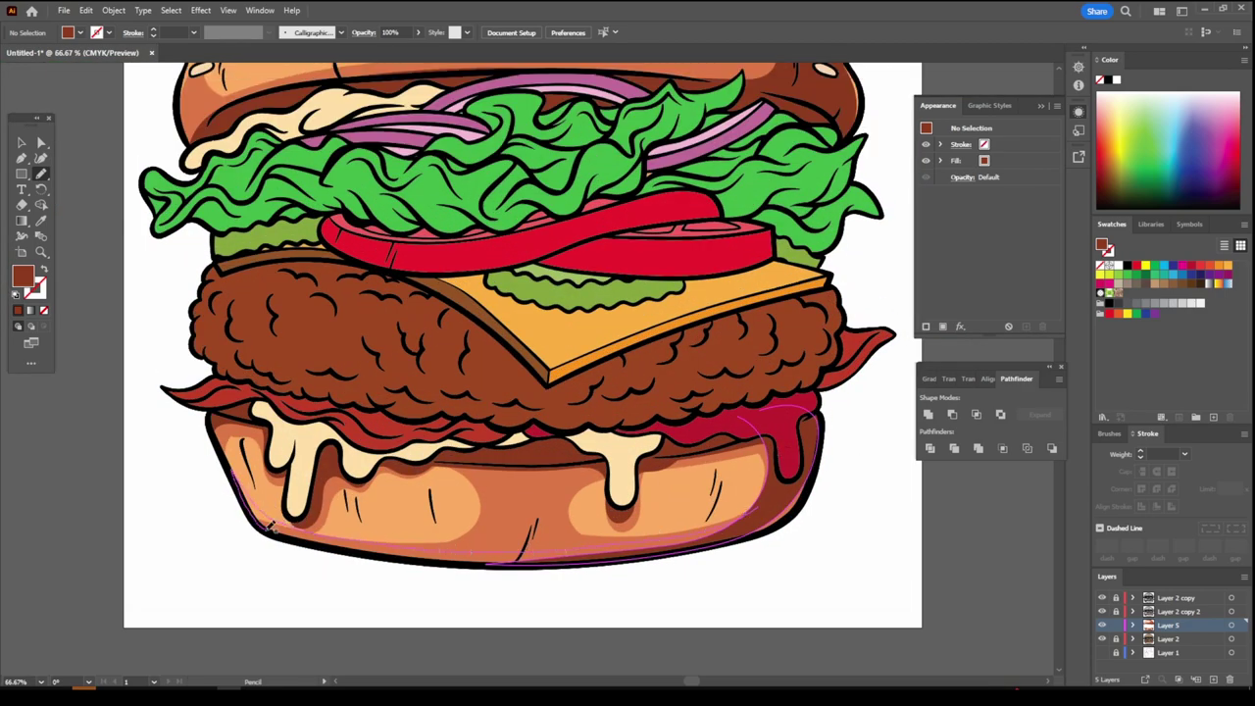
key(ctrl+minus)
key(ctrl+minus)
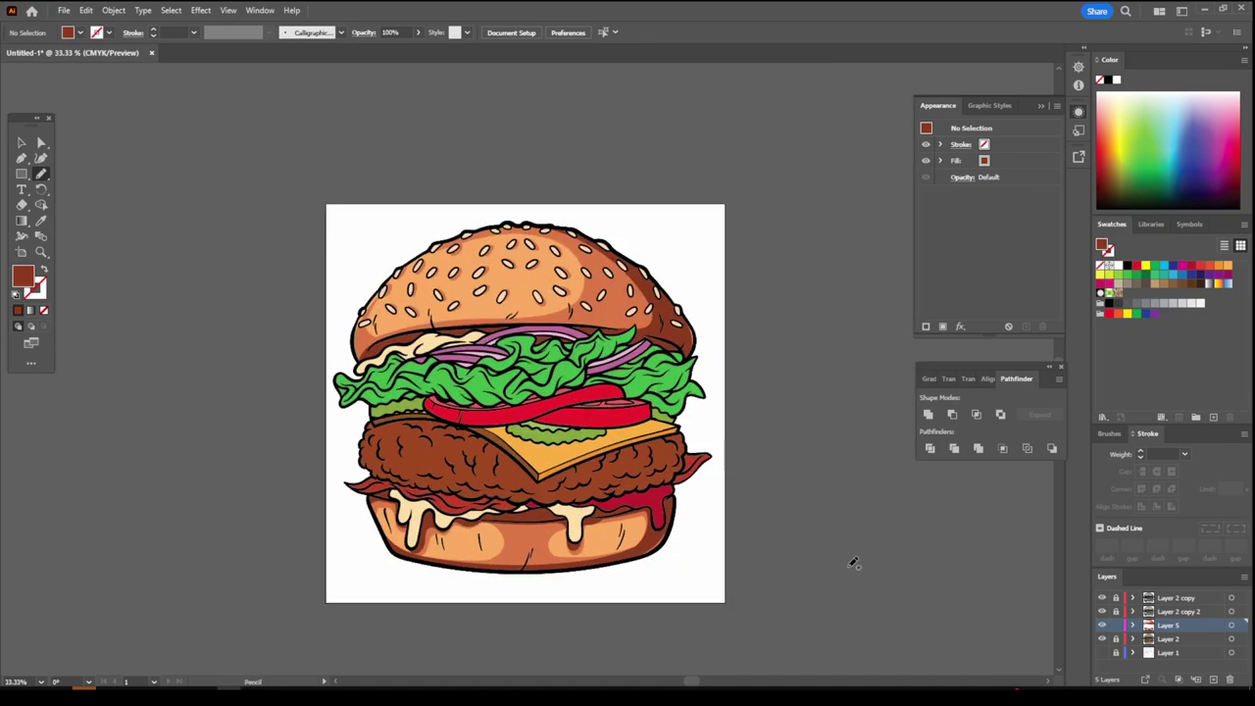
Add Layer 6 with a darker brown fill and trace a shadow under the patty
click(1213, 678)
key(ctrl+plus)
key(ctrl+plus)
key(ctrl+plus)
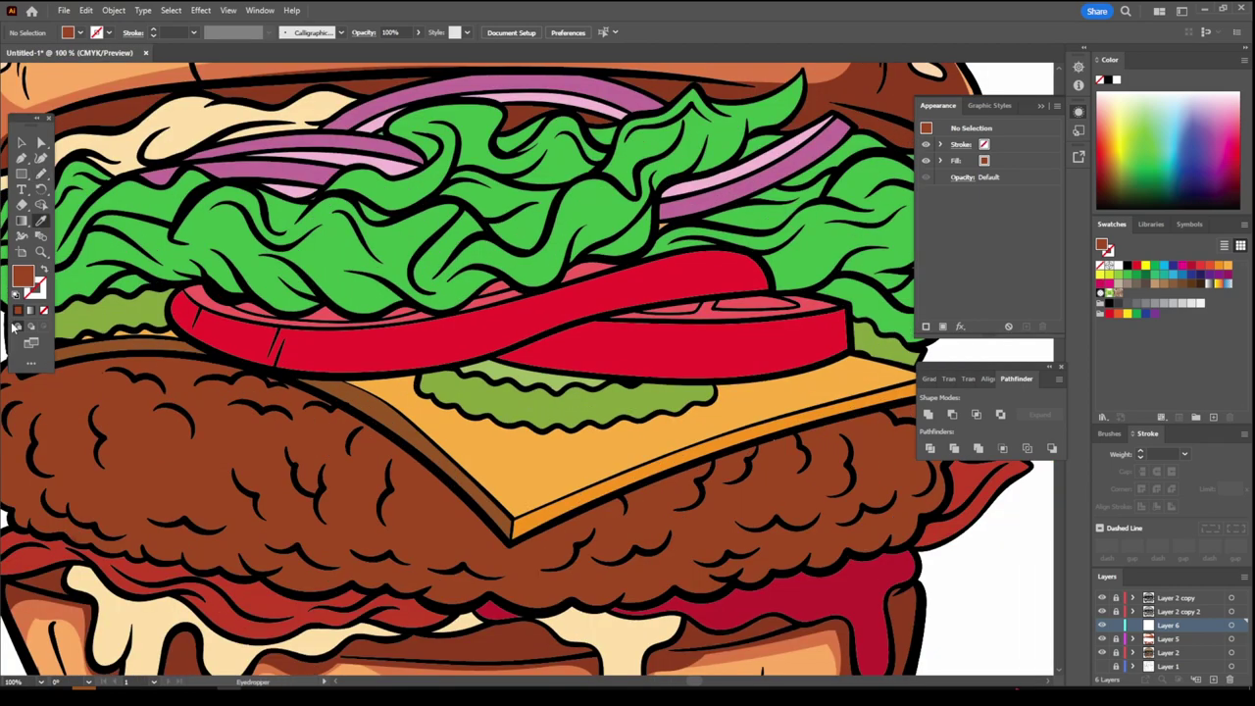
double_click(23, 274)
click(959, 483)
click(1128, 389)
drag(374, 578, 823, 397)
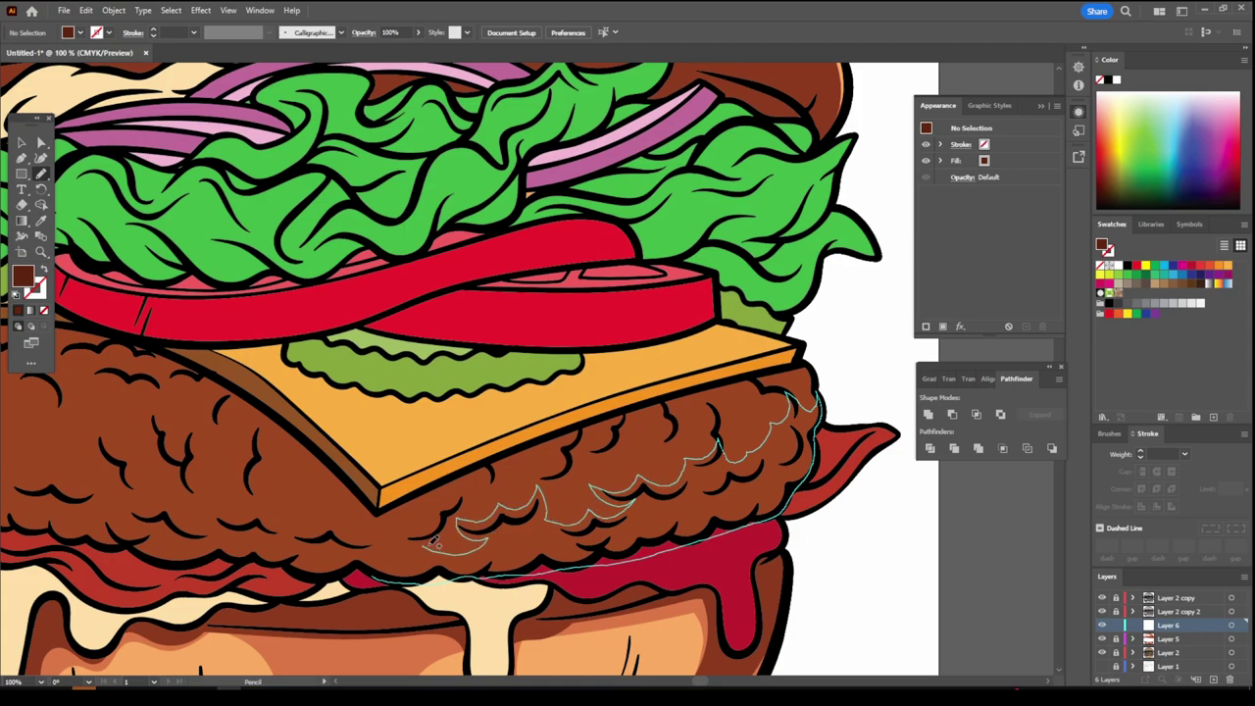
Draw dark brown shading along the patty's bottom edge and top bumps
key(ctrl+0)
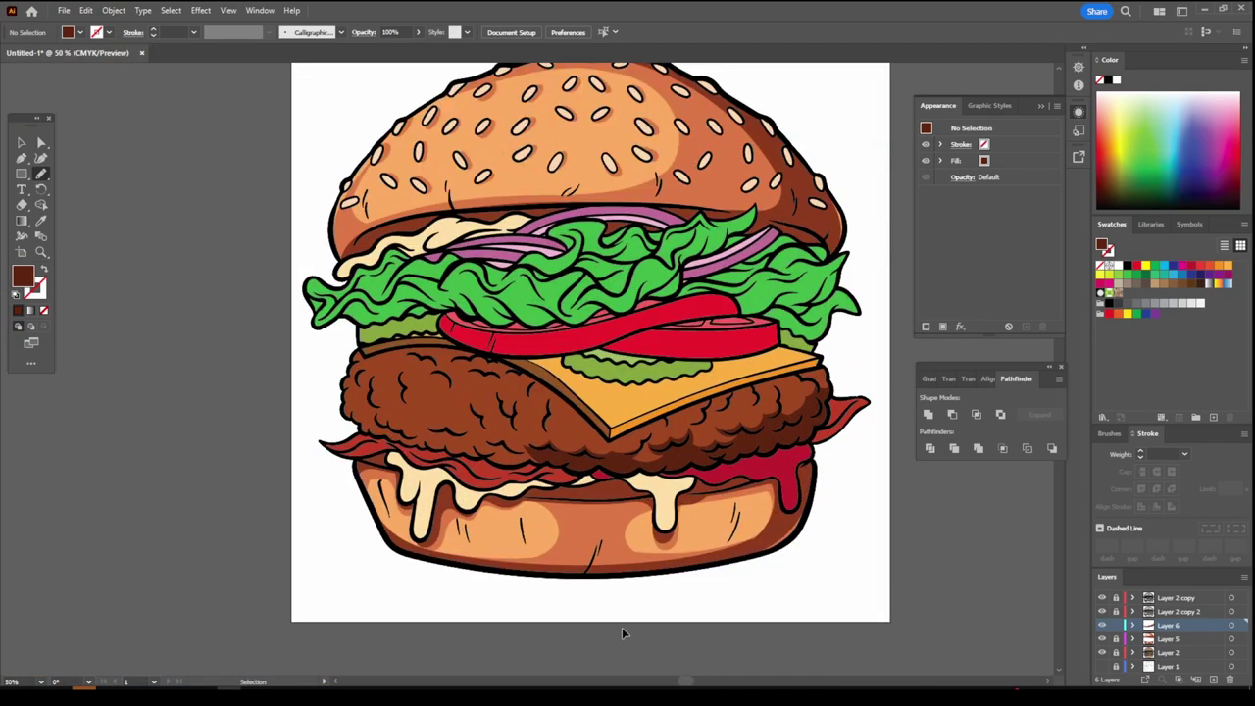
key(ctrl+plus)
key(ctrl+plus)
key(ctrl+plus)
key(ctrl+plus)
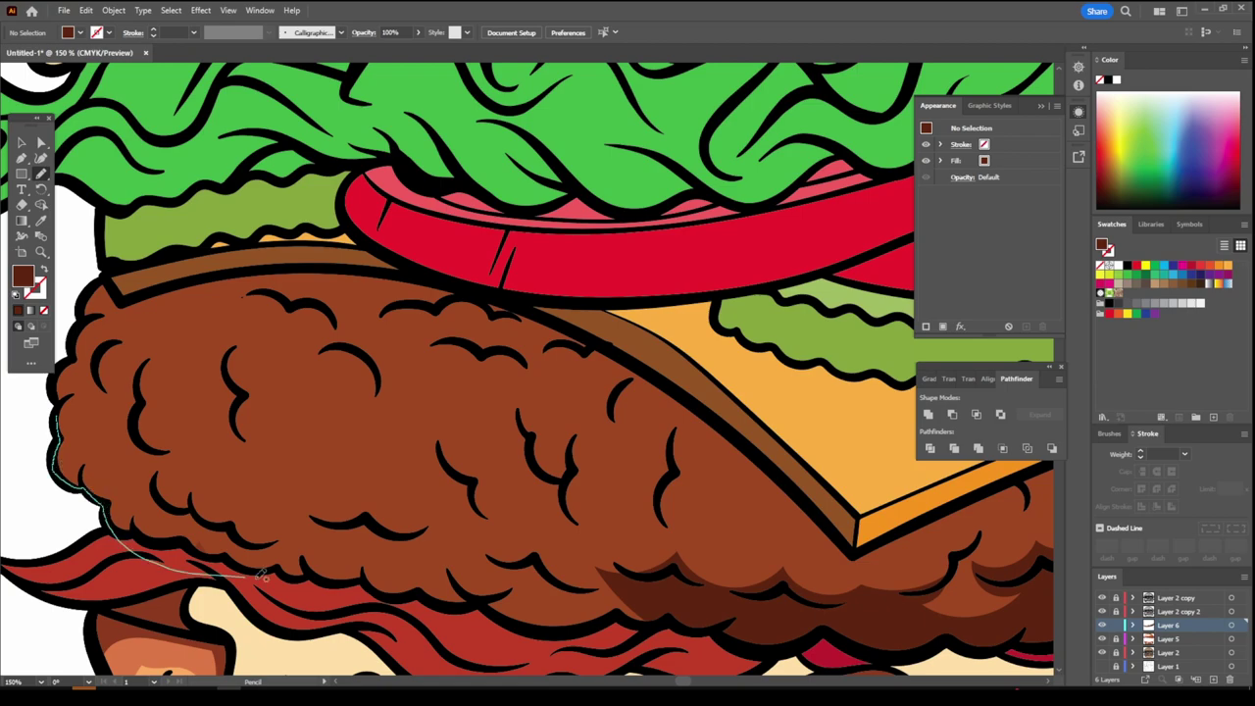
mouse_move(56, 460)
mouse_down()
mouse_move(482, 473)
mouse_move(223, 468)
mouse_move(125, 390)
mouse_move(62, 461)
mouse_up()
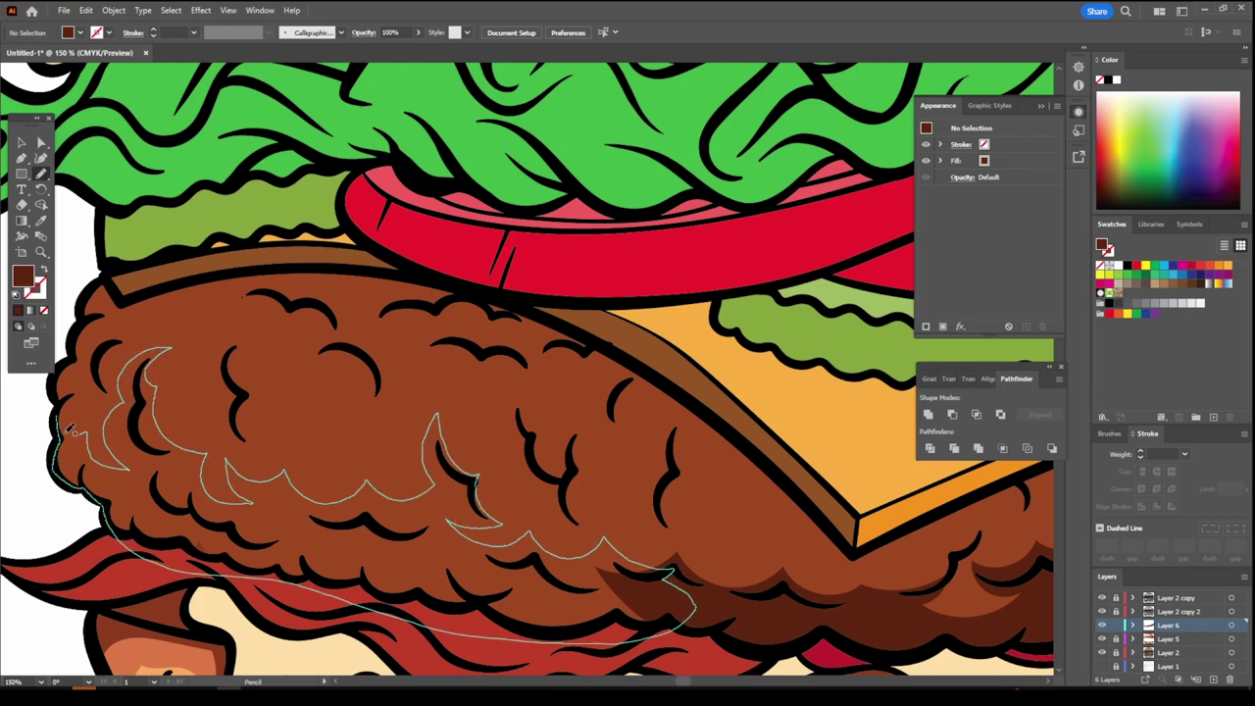
key(ctrl+minus)
key(ctrl+minus)
key(ctrl+minus)
key(ctrl+minus)
key(ctrl+plus)
key(ctrl+plus)
key(ctrl+plus)
key(ctrl+plus)
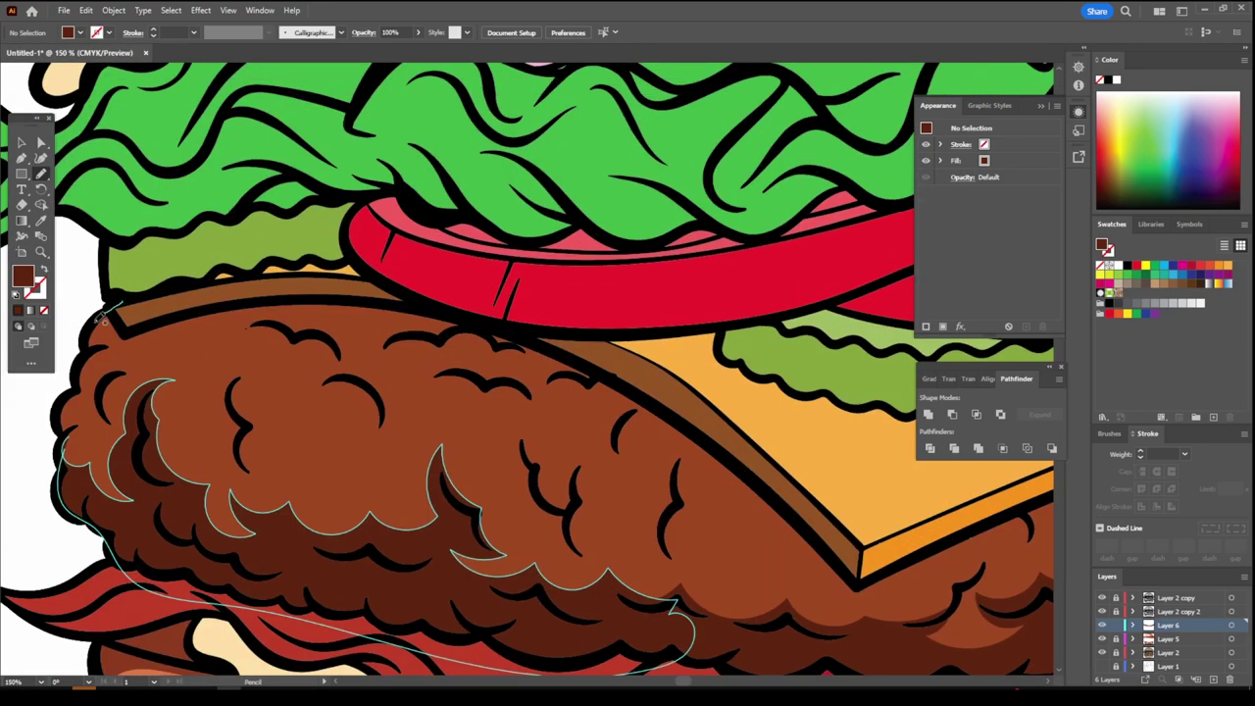
drag(153, 344, 287, 348)
drag(337, 385, 412, 365)
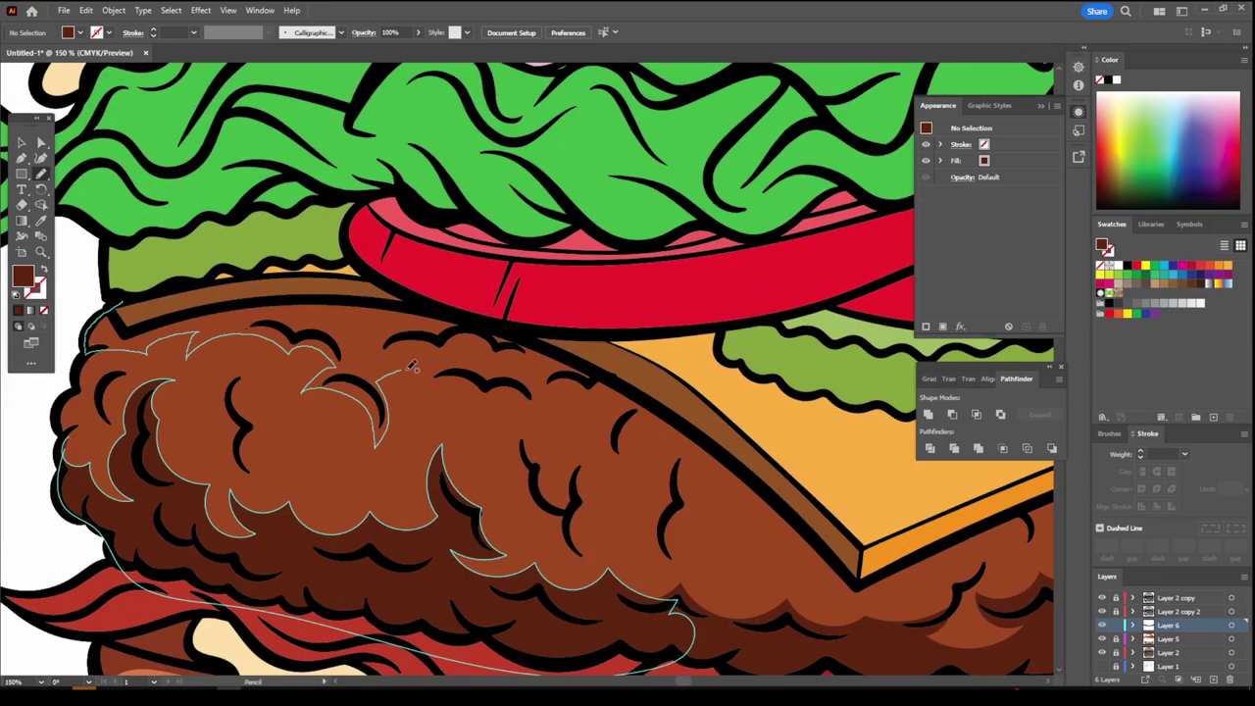
drag(538, 382, 642, 401)
Add dark brown shading shapes along the patty bumps beneath the cheese
key(ctrl+0)
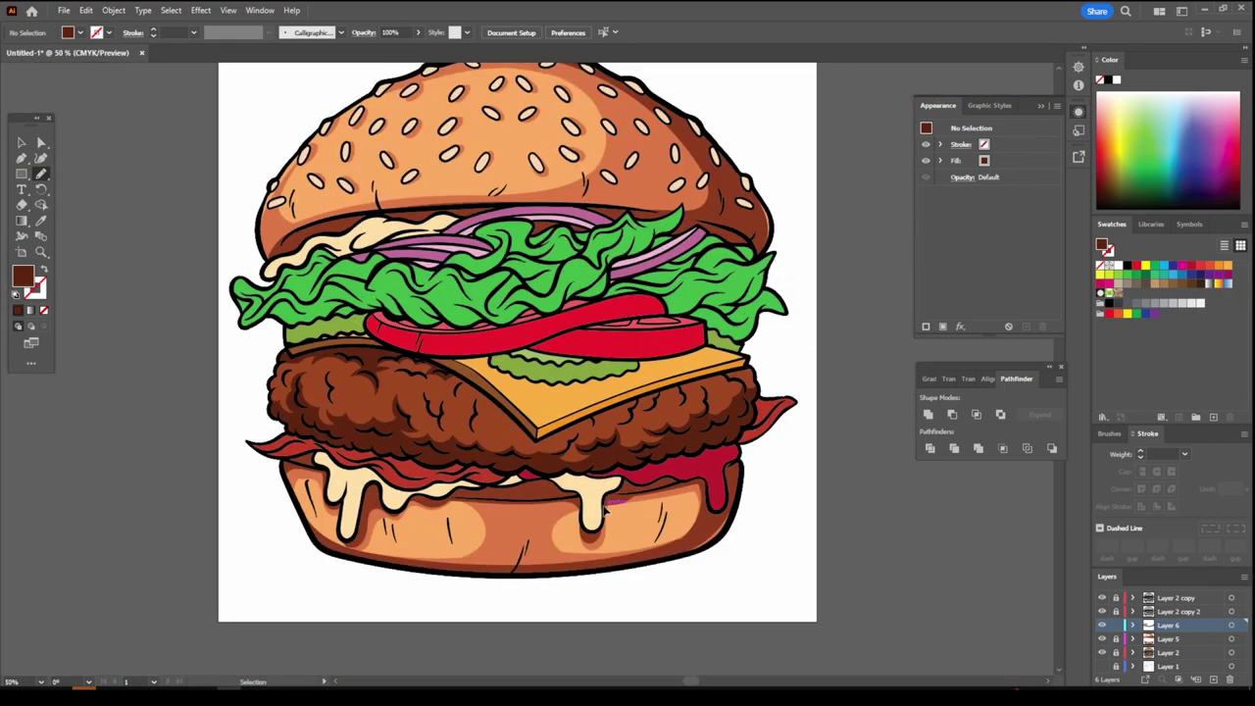
key(ctrl+plus)
key(ctrl+plus)
mouse_move(284, 340)
mouse_down()
mouse_move(334, 463)
mouse_move(529, 603)
mouse_up()
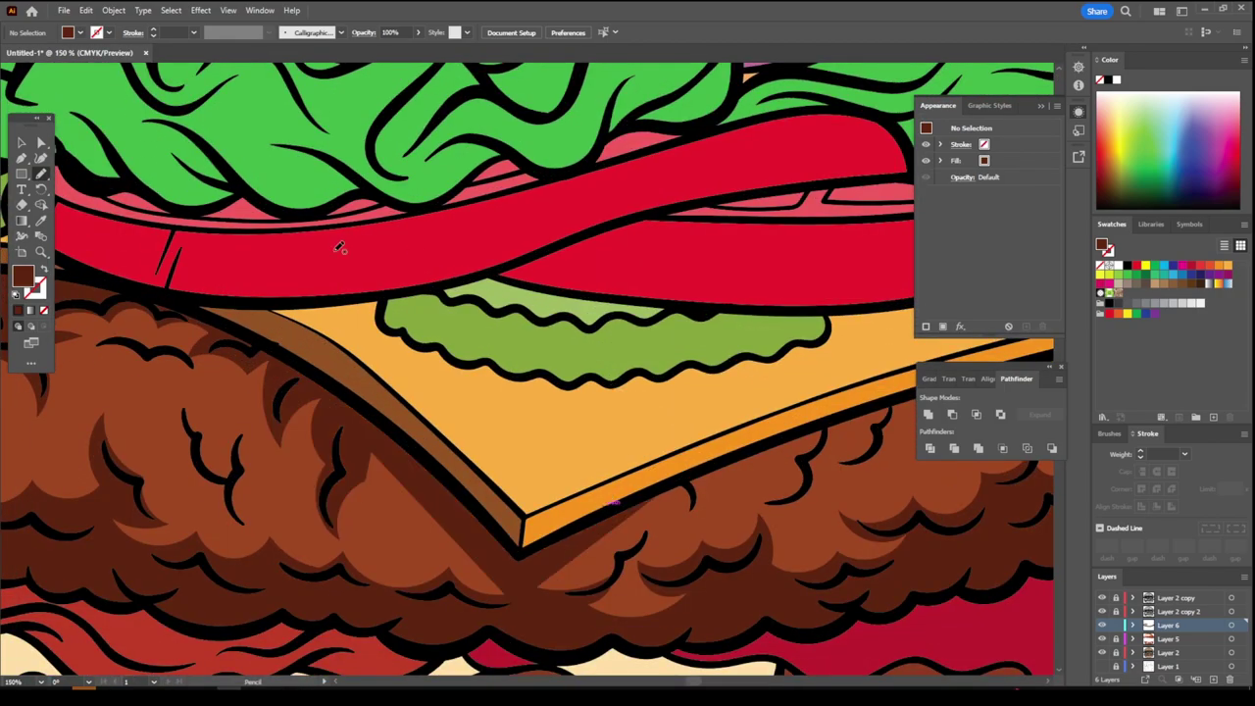
key(ctrl+0)
key(ctrl+plus)
drag(411, 498, 514, 480)
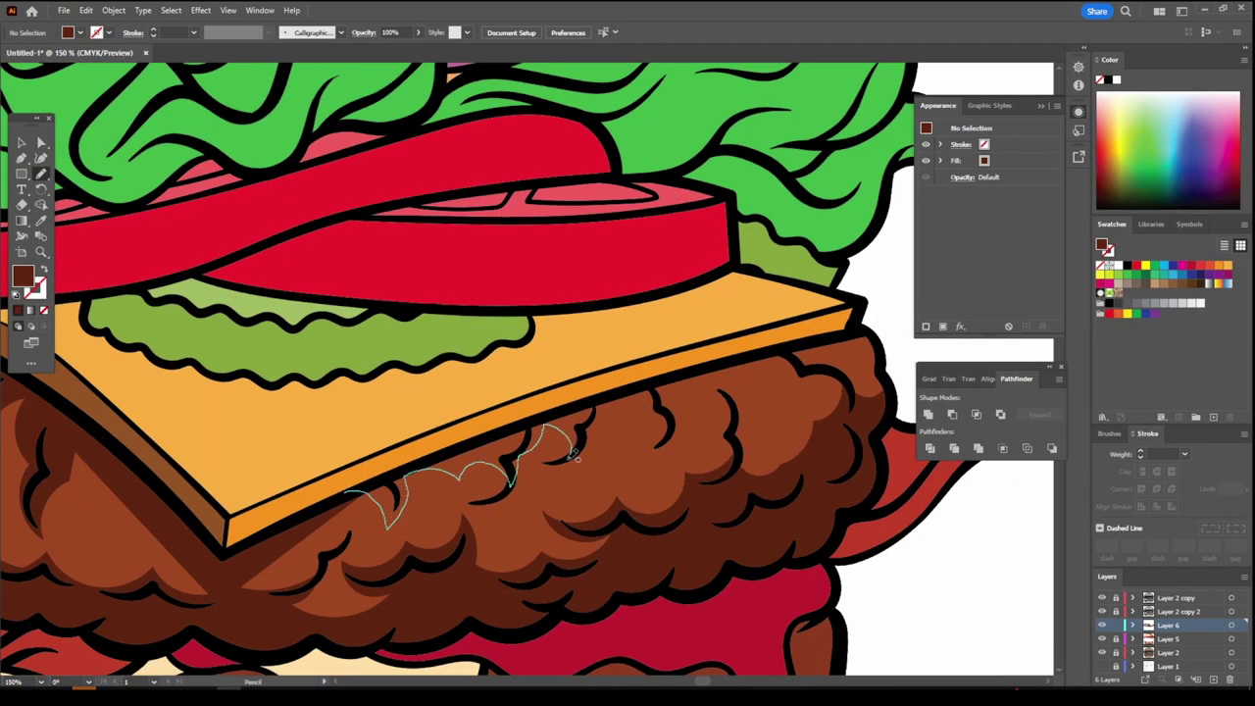
drag(649, 440, 730, 432)
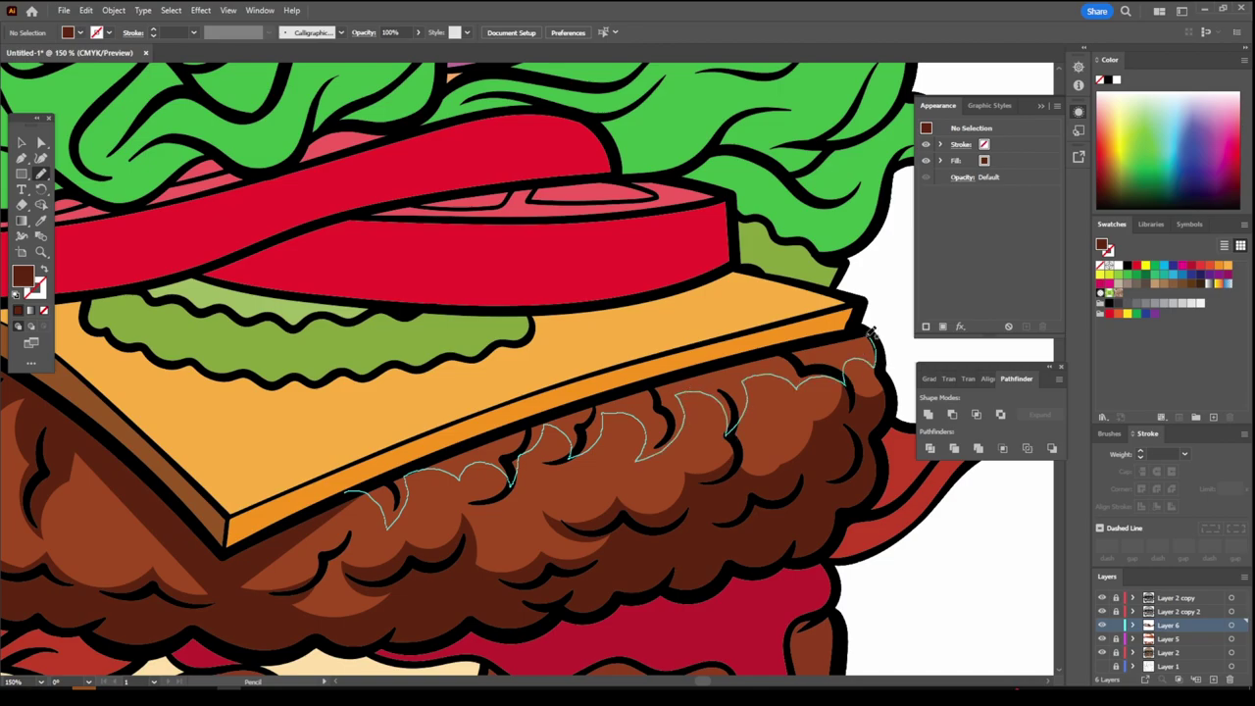
drag(870, 333, 872, 337)
Shade the patty's left and middle bumps, undoing one stray stroke
key(ctrl+minus)
key(ctrl+minus)
key(ctrl+minus)
key(ctrl+minus)
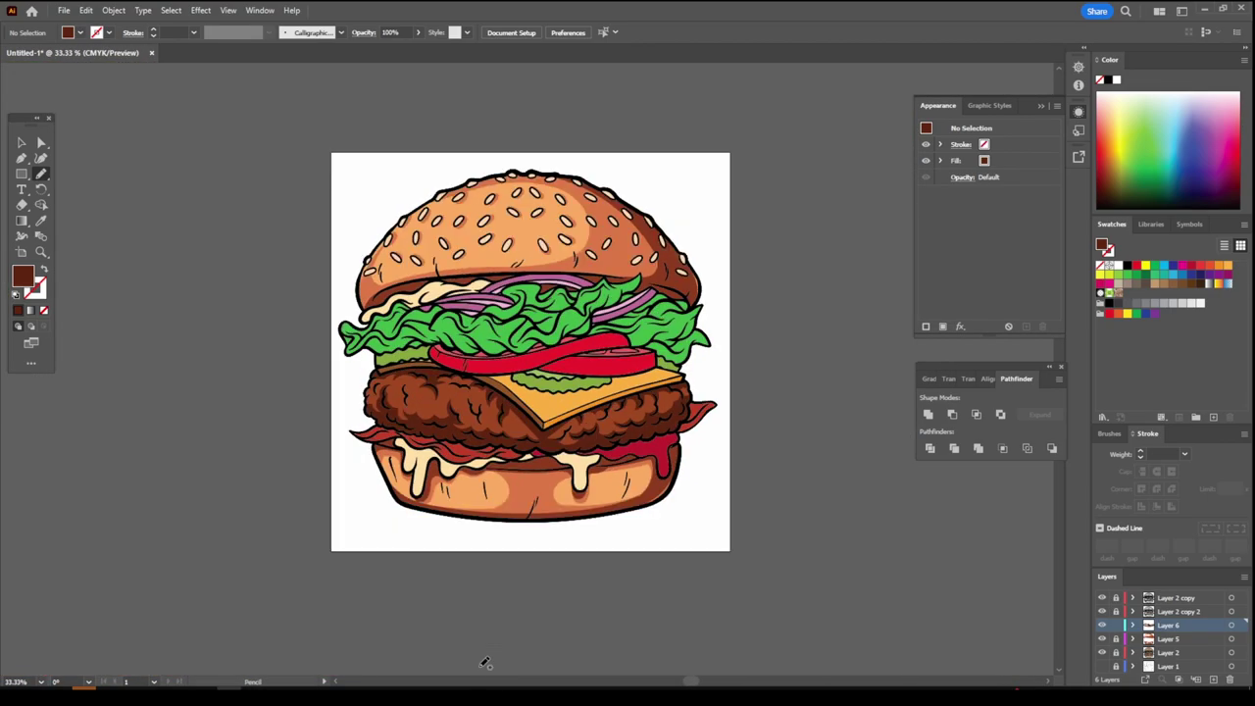
key(ctrl+plus)
key(ctrl+plus)
key(ctrl+plus)
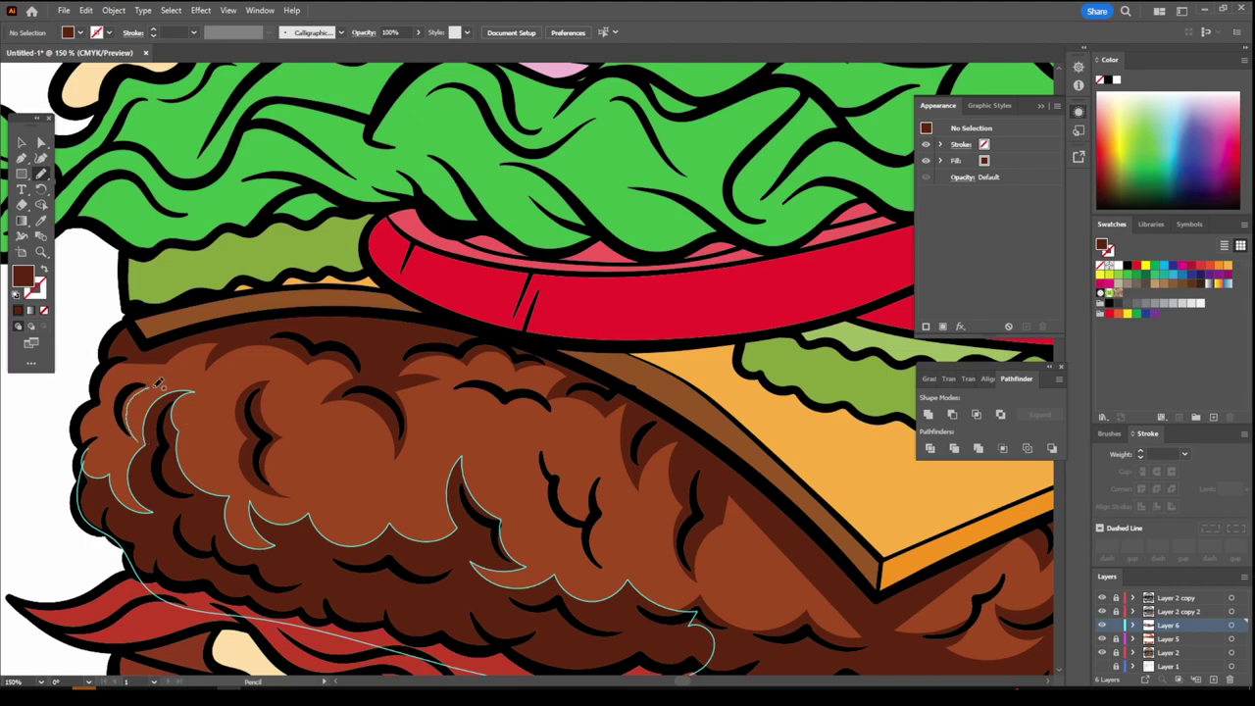
drag(101, 400, 93, 490)
key(ctrl+z)
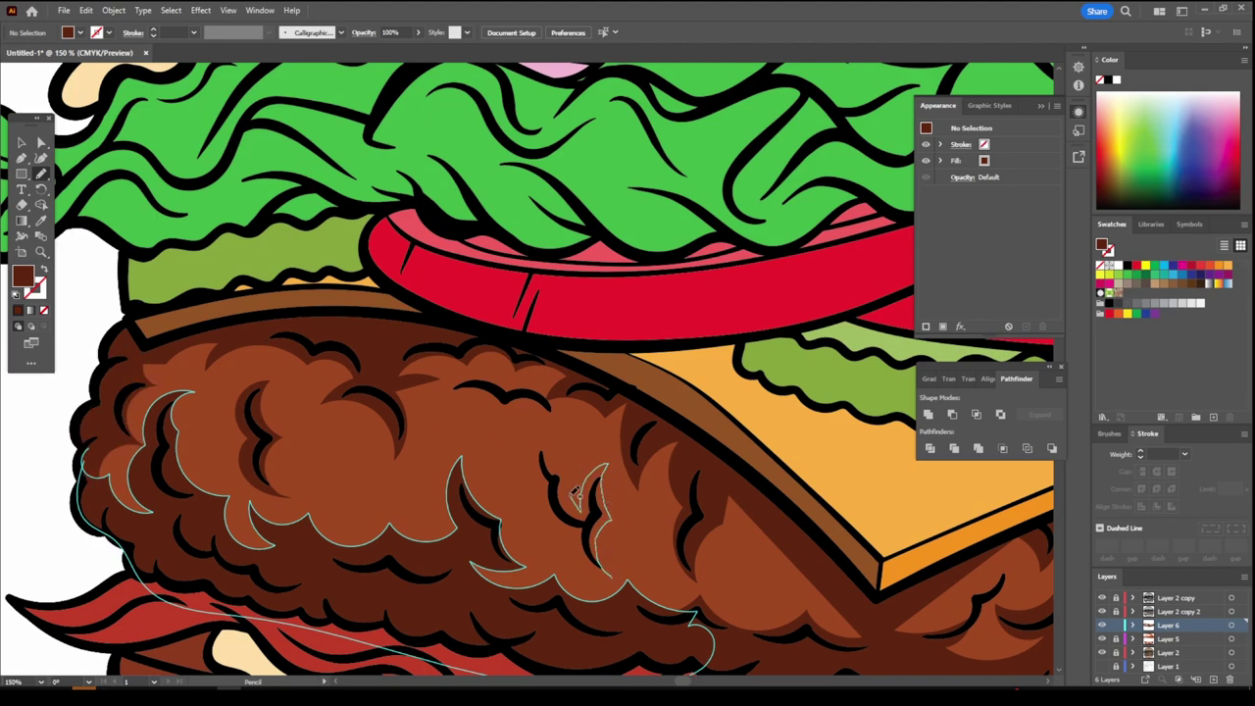
drag(613, 573, 566, 539)
key(ctrl+minus)
key(ctrl+minus)
key(ctrl+minus)
key(ctrl+minus)
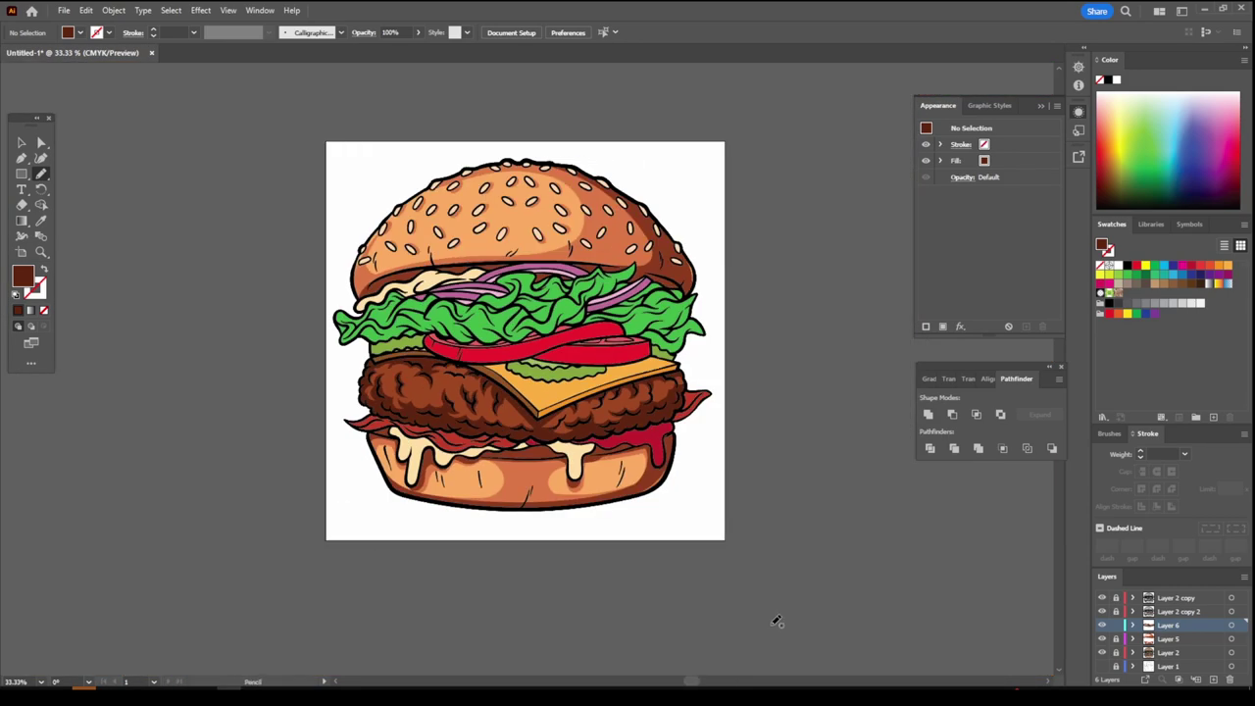
key(ctrl+plus)
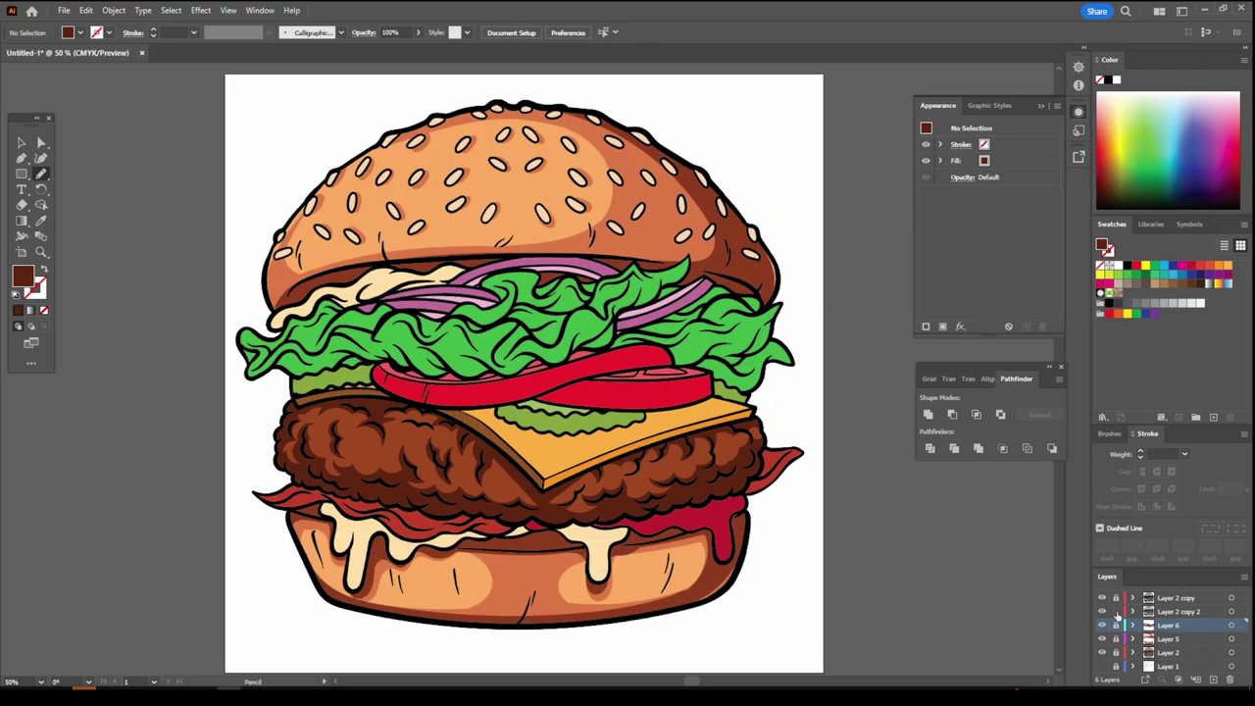
On Layer 2 copy 2, sample the cheese orange and darken it to an orange-brown fill
click(1117, 615)
key(ctrl+plus)
key(ctrl+plus)
key(i)
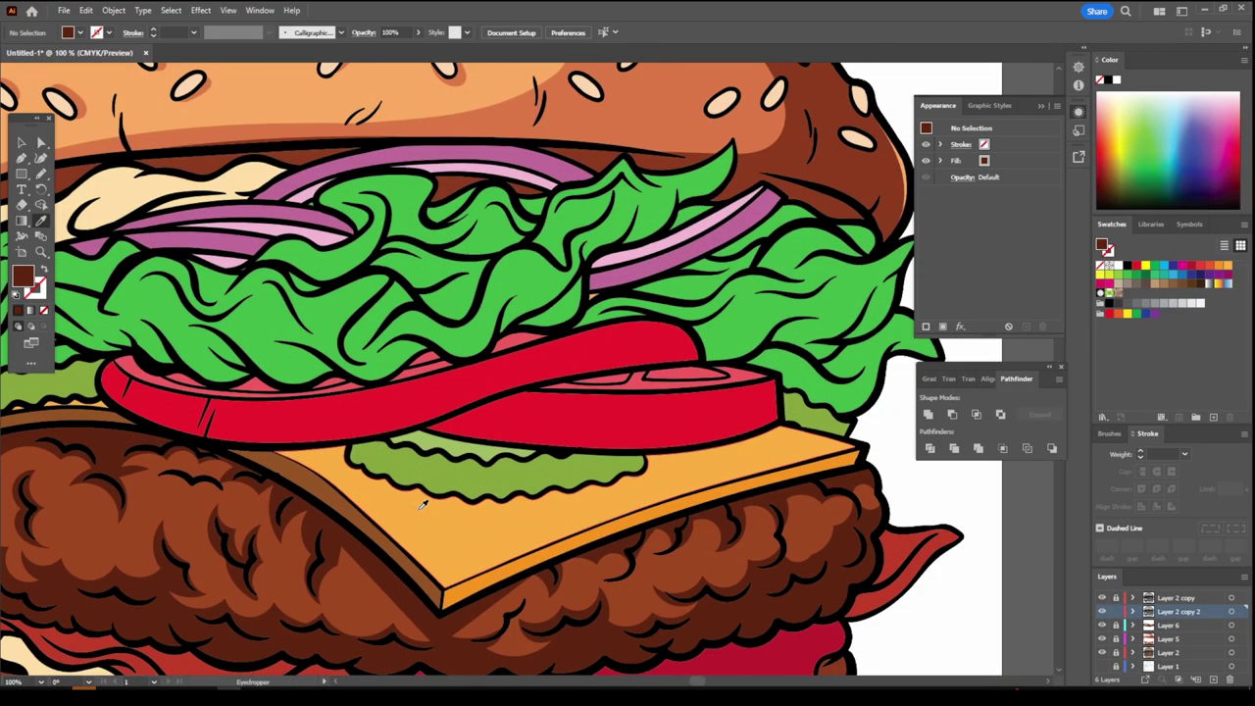
click(422, 505)
key(a)
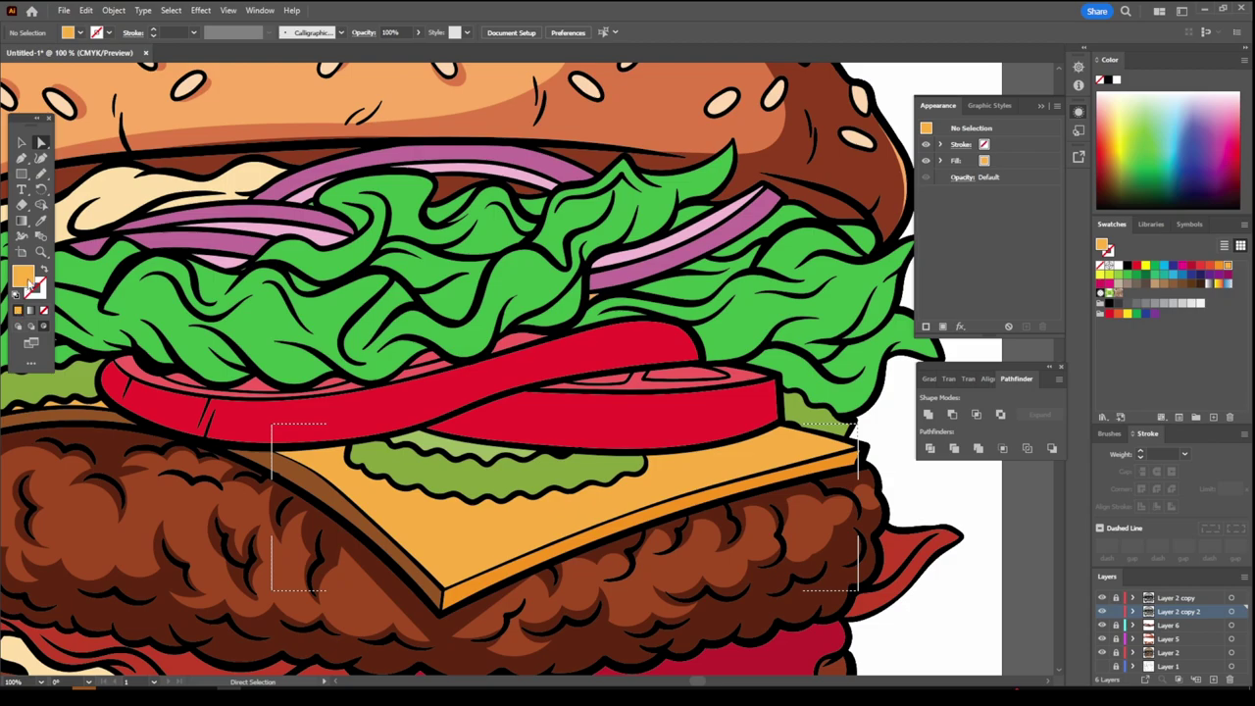
double_click(21, 276)
click(959, 439)
click(1123, 386)
Confirm the Pencil Tool Options, then select and deselect the burger group
key(n)
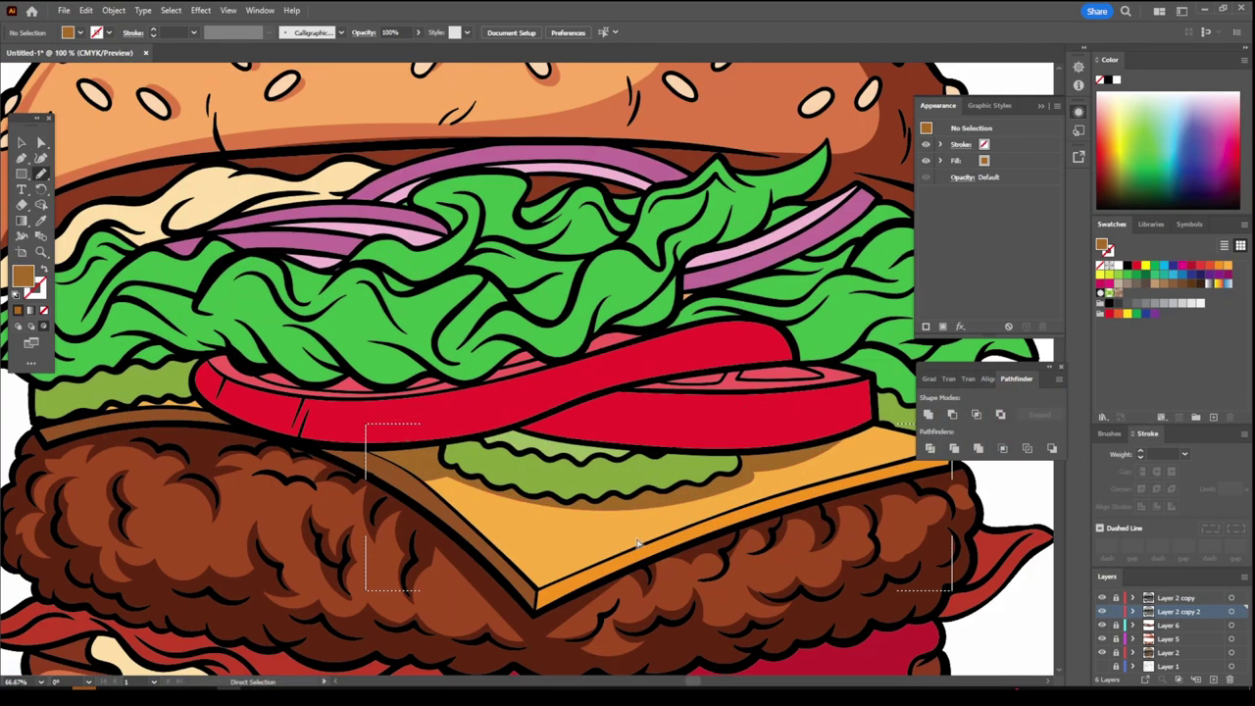
double_click(41, 173)
click(520, 460)
key(ctrl+minus)
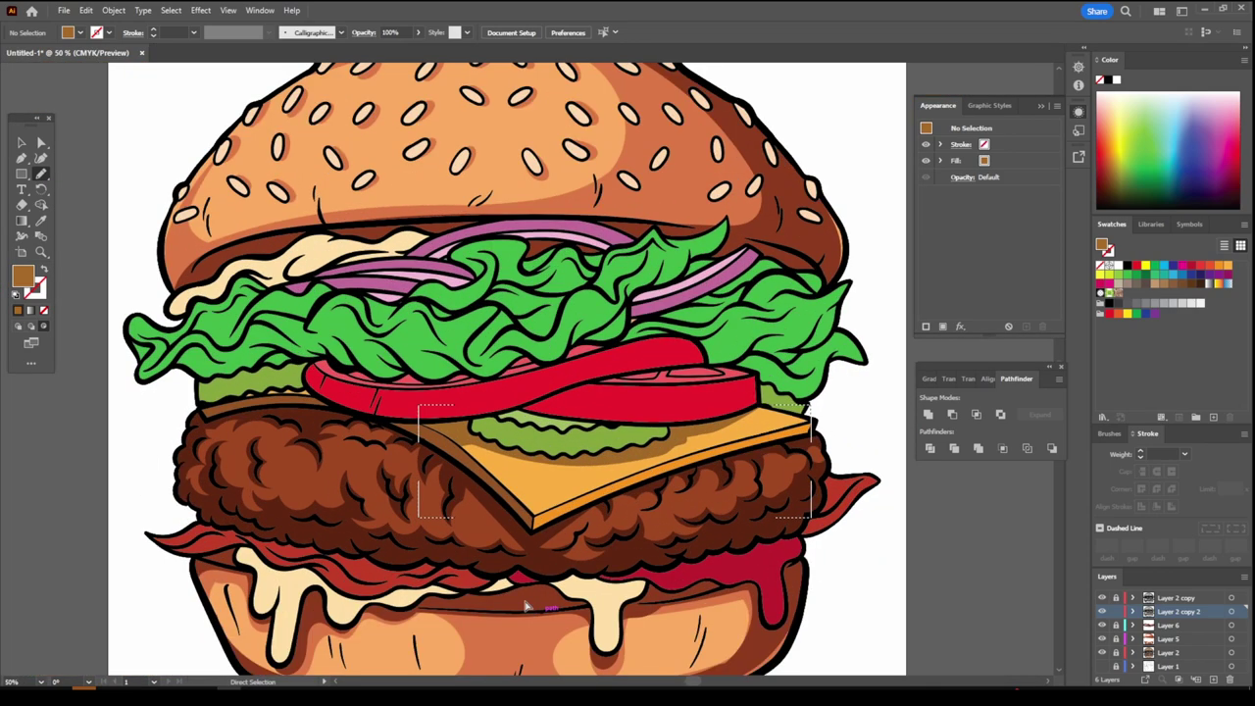
key(v)
click(470, 446)
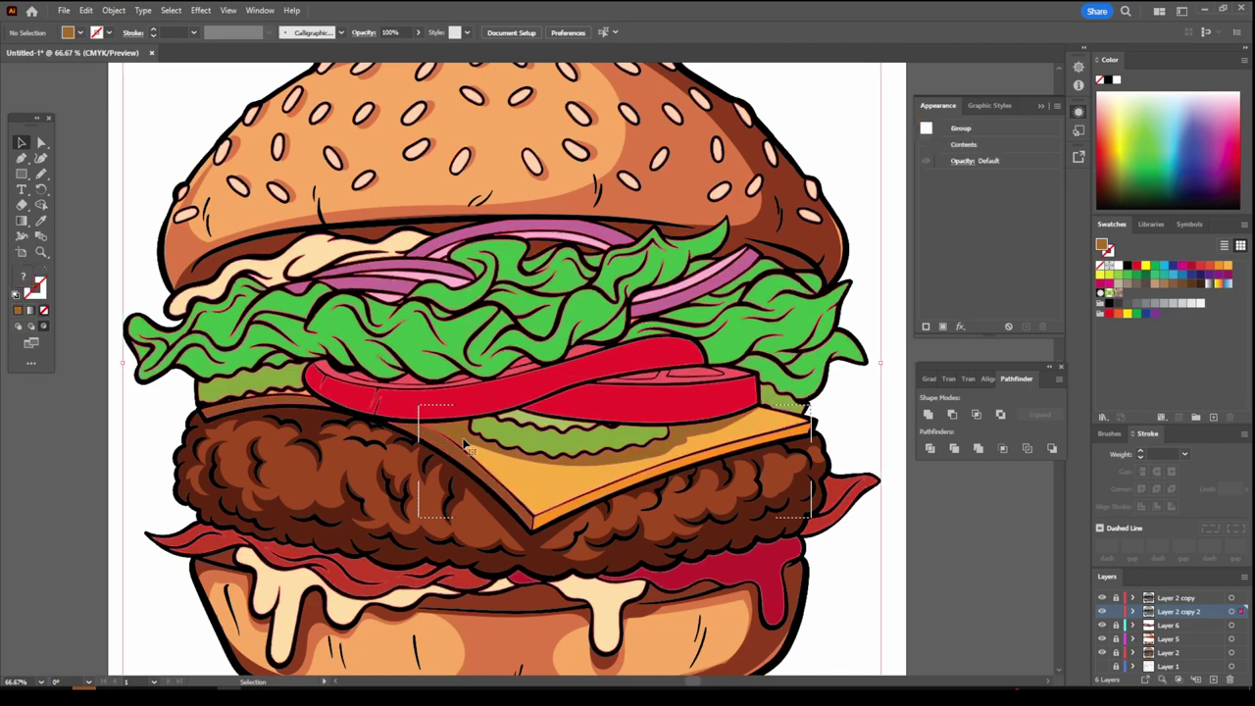
click(447, 430)
key(ctrl+minus)
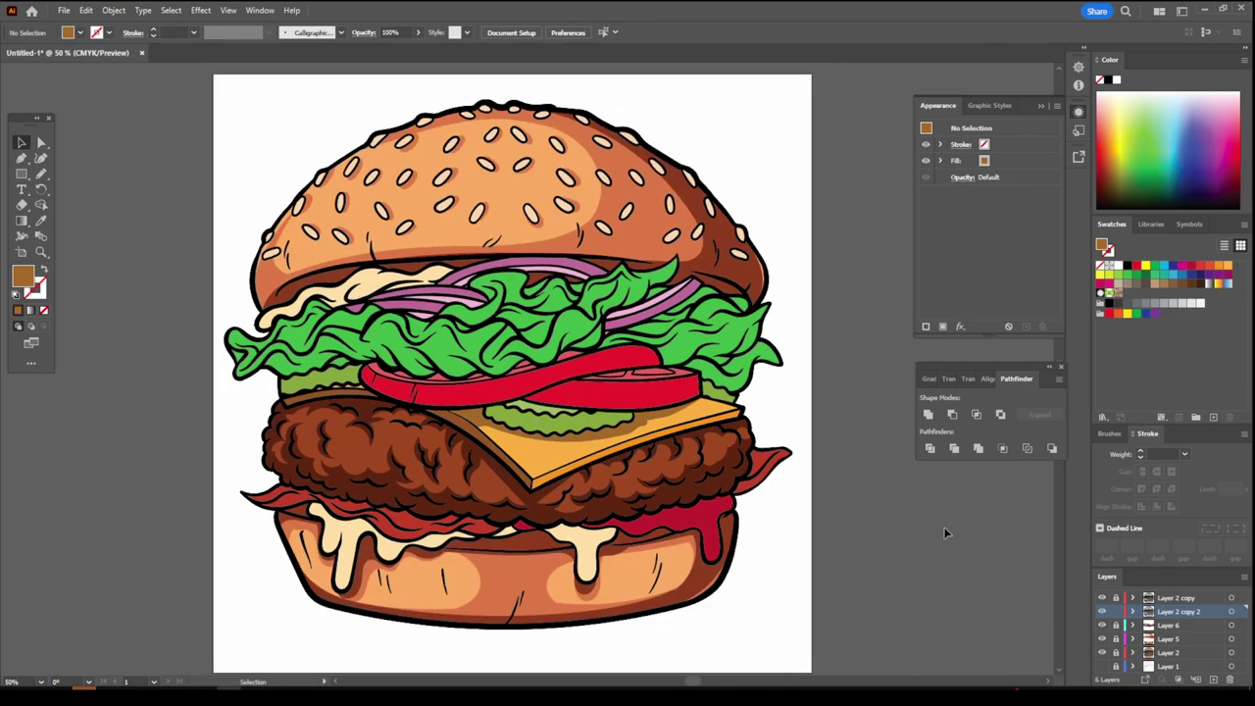
key(ctrl+plus)
key(ctrl+plus)
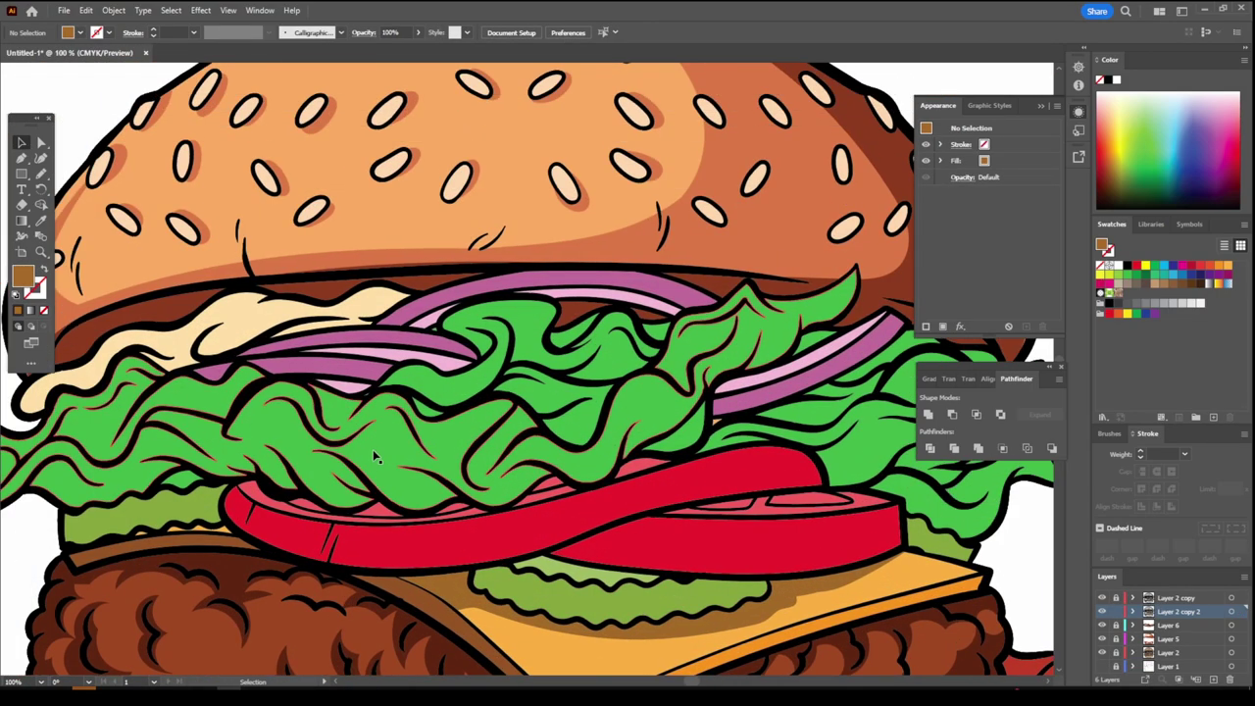
Add a new layer and set the fill to a darker green sampled from the lettuce
click(1213, 682)
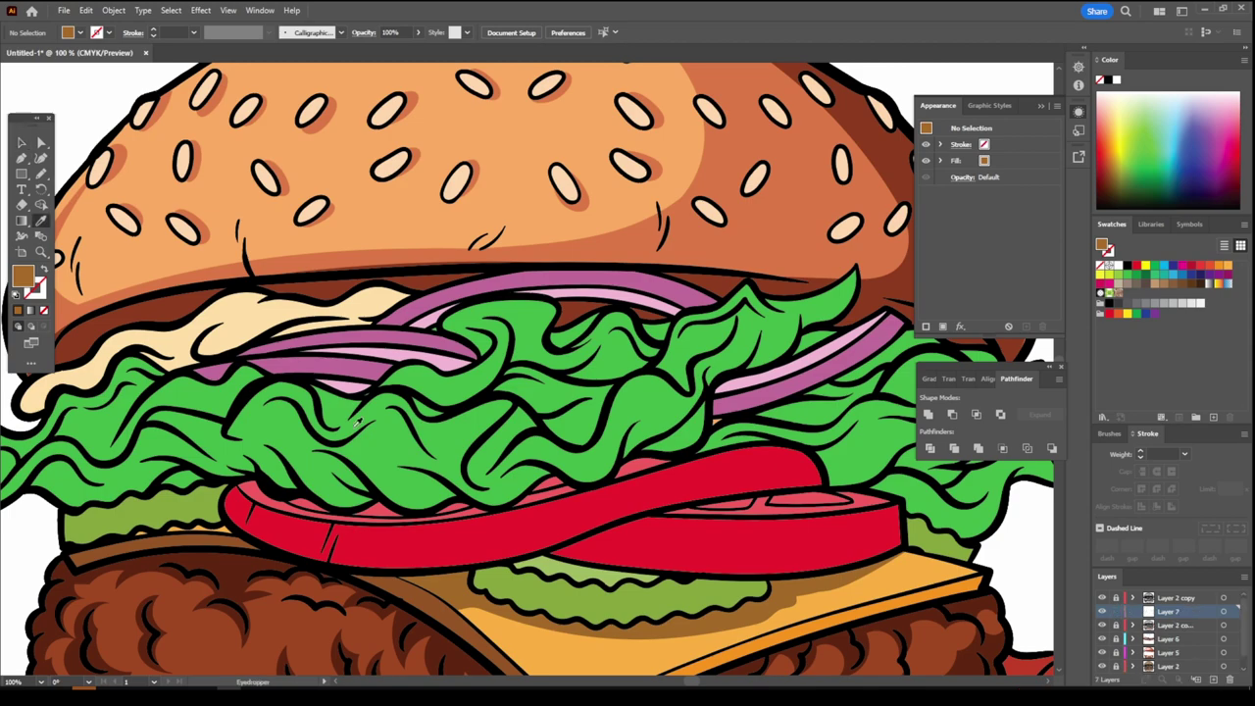
key(i)
click(88, 402)
double_click(22, 276)
click(946, 482)
click(1125, 389)
key(n)
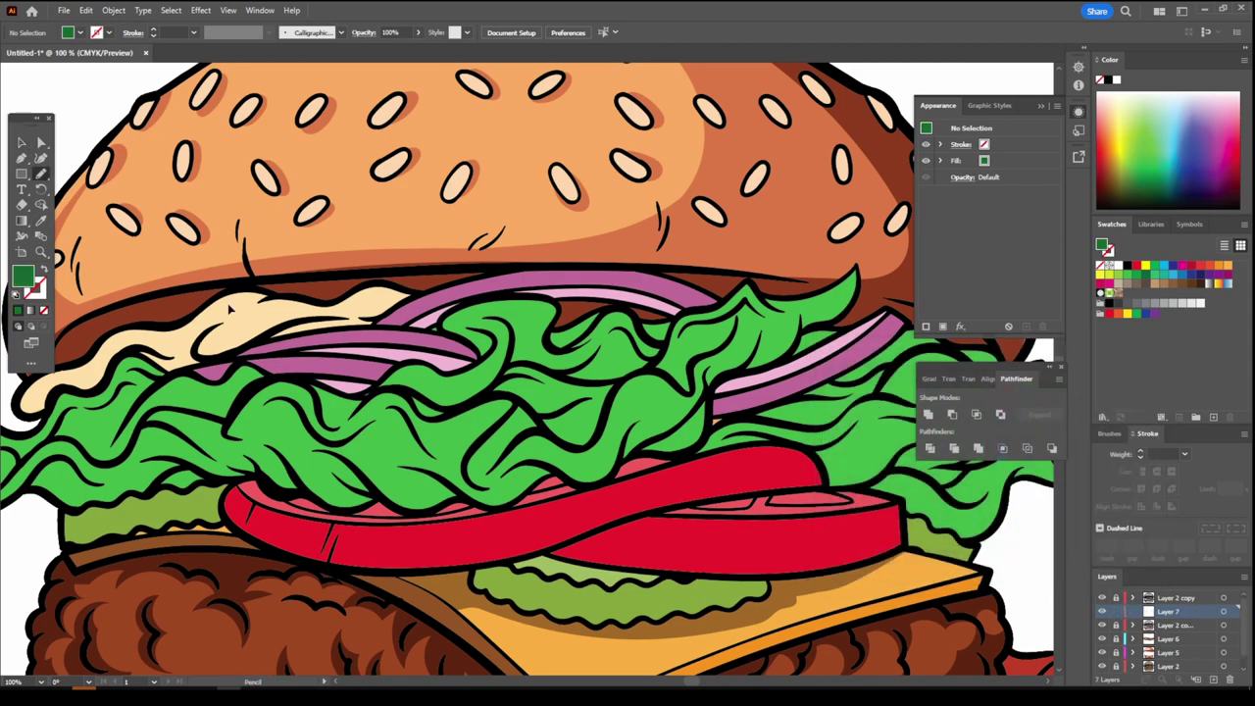
key(ctrl+plus)
key(ctrl+plus)
scroll(224, 377, down, 1)
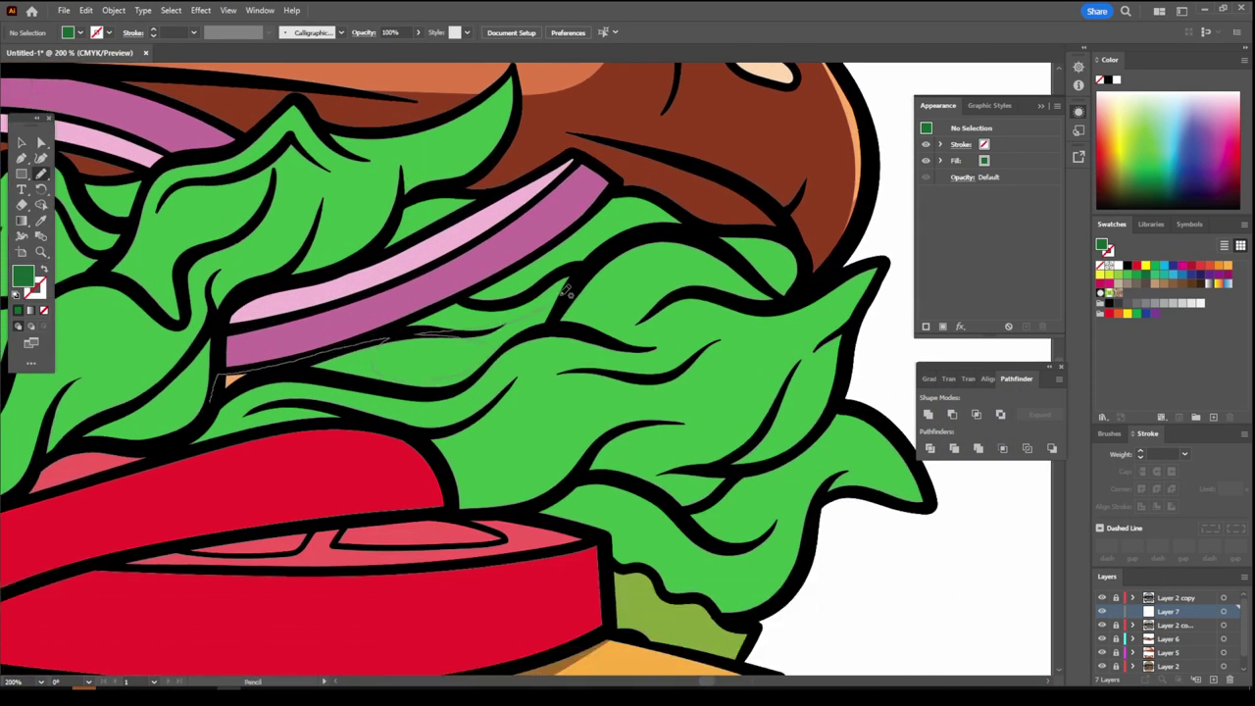
Draw dark green shading shapes along the lettuce top and right leaf edge
drag(566, 290, 771, 230)
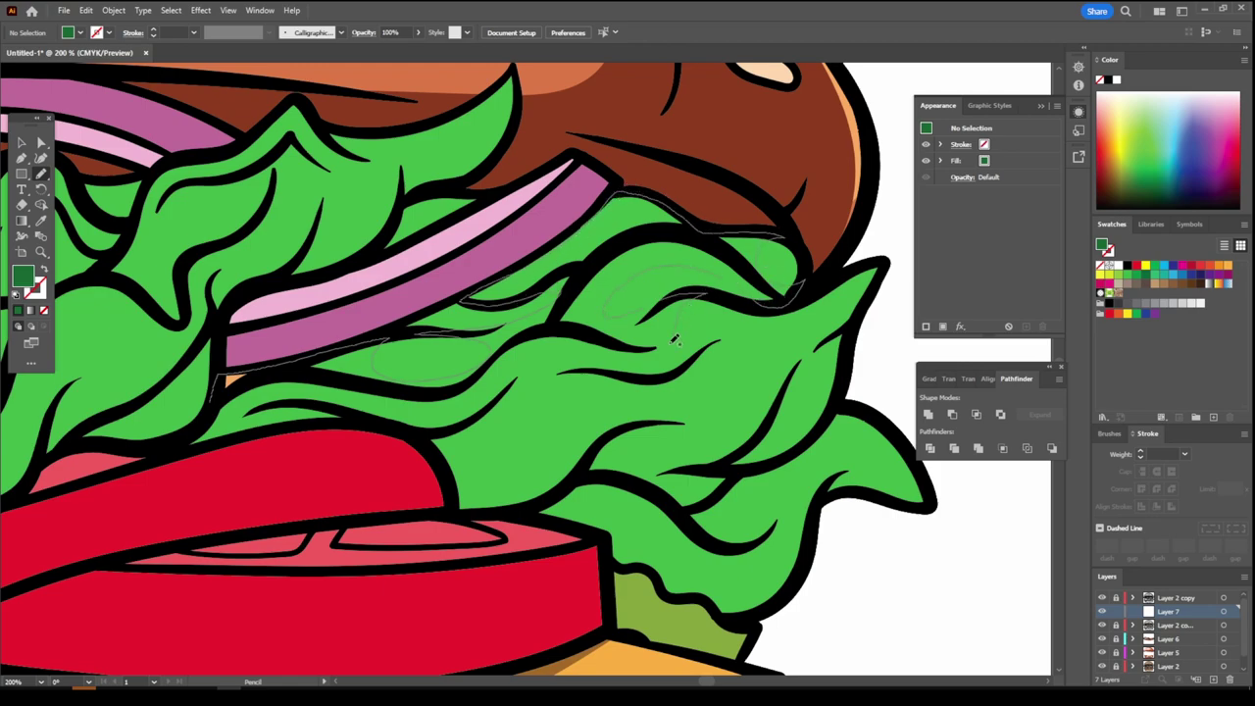
mouse_move(674, 339)
mouse_down()
mouse_move(218, 390)
mouse_move(508, 373)
mouse_up()
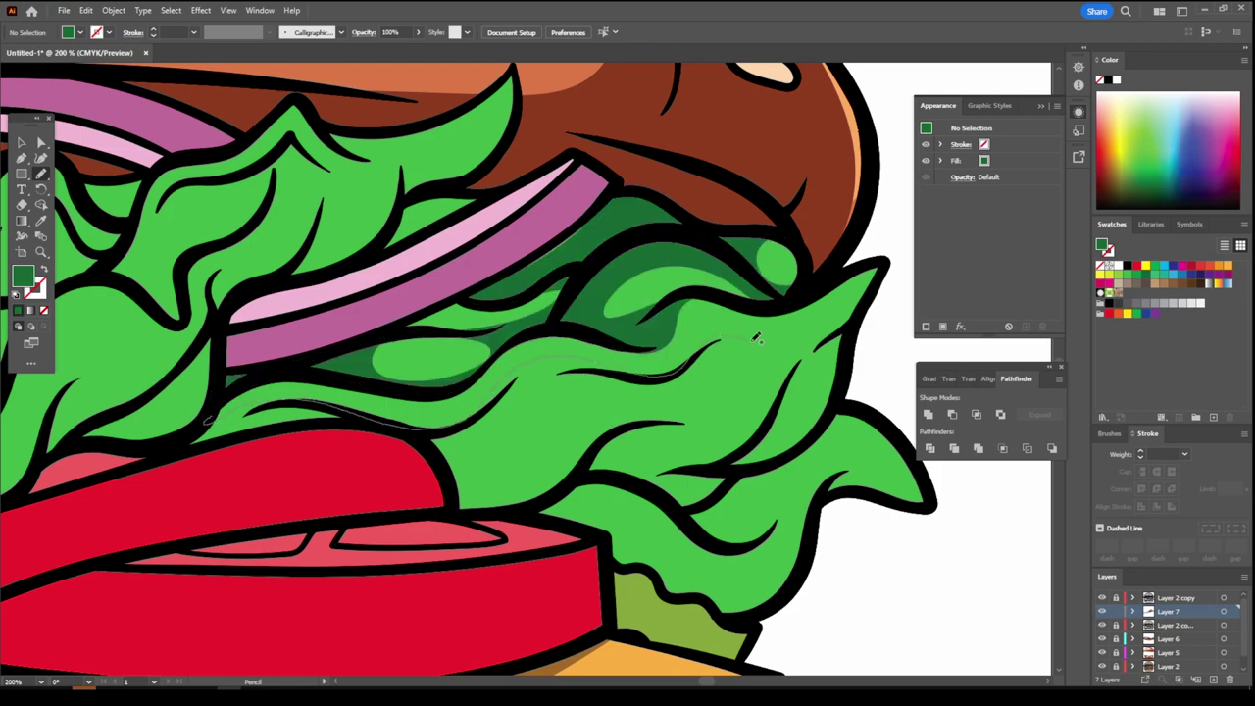
drag(871, 285, 845, 370)
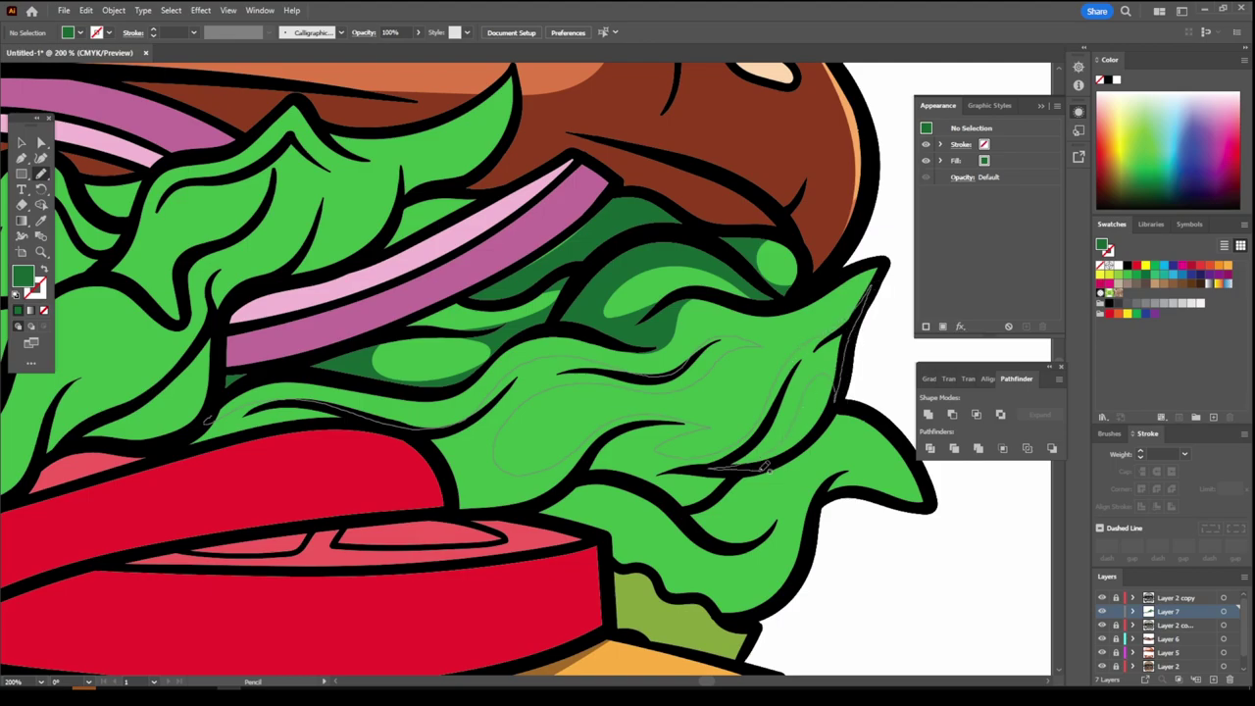
drag(768, 469, 892, 449)
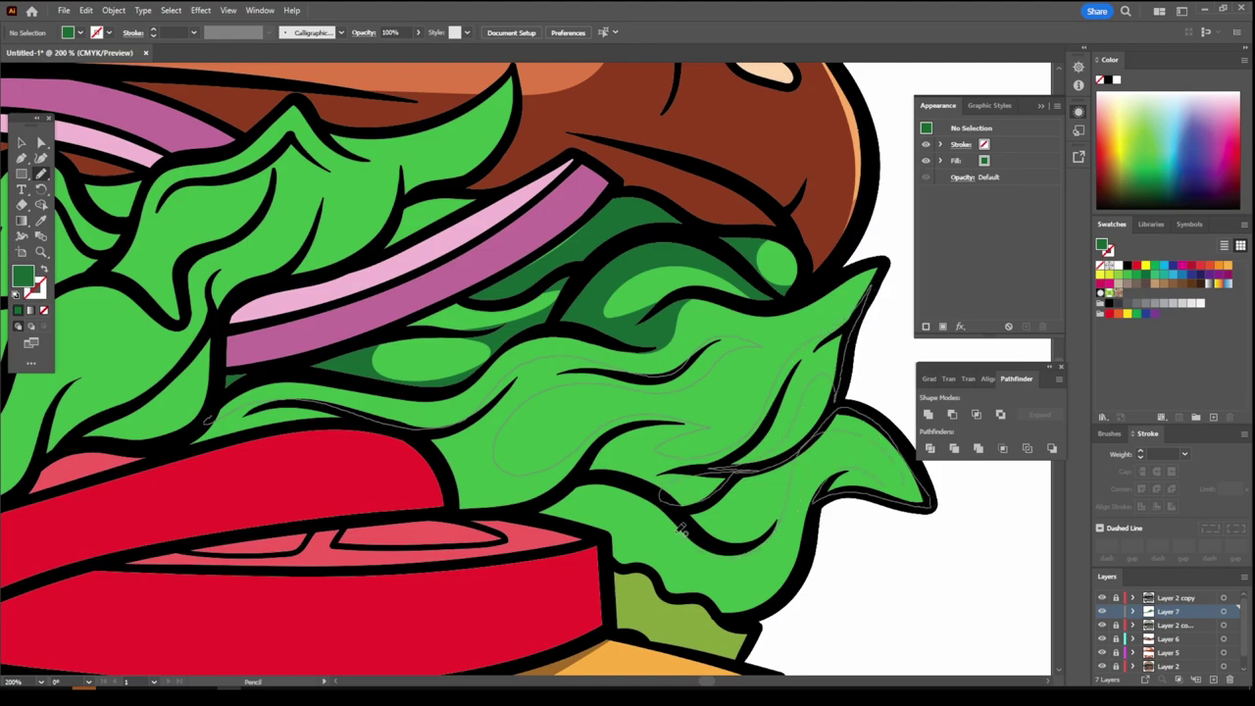
drag(475, 508, 186, 433)
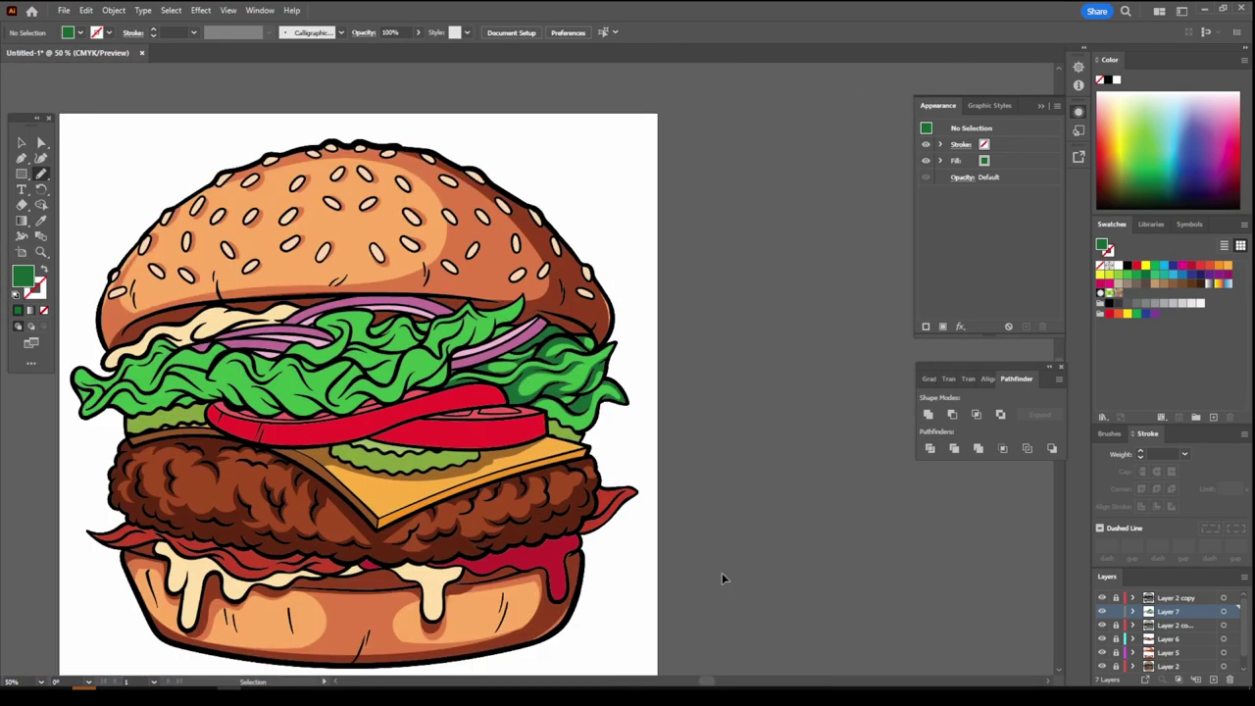
drag(441, 253, 478, 209)
scroll(455, 461, down, 2)
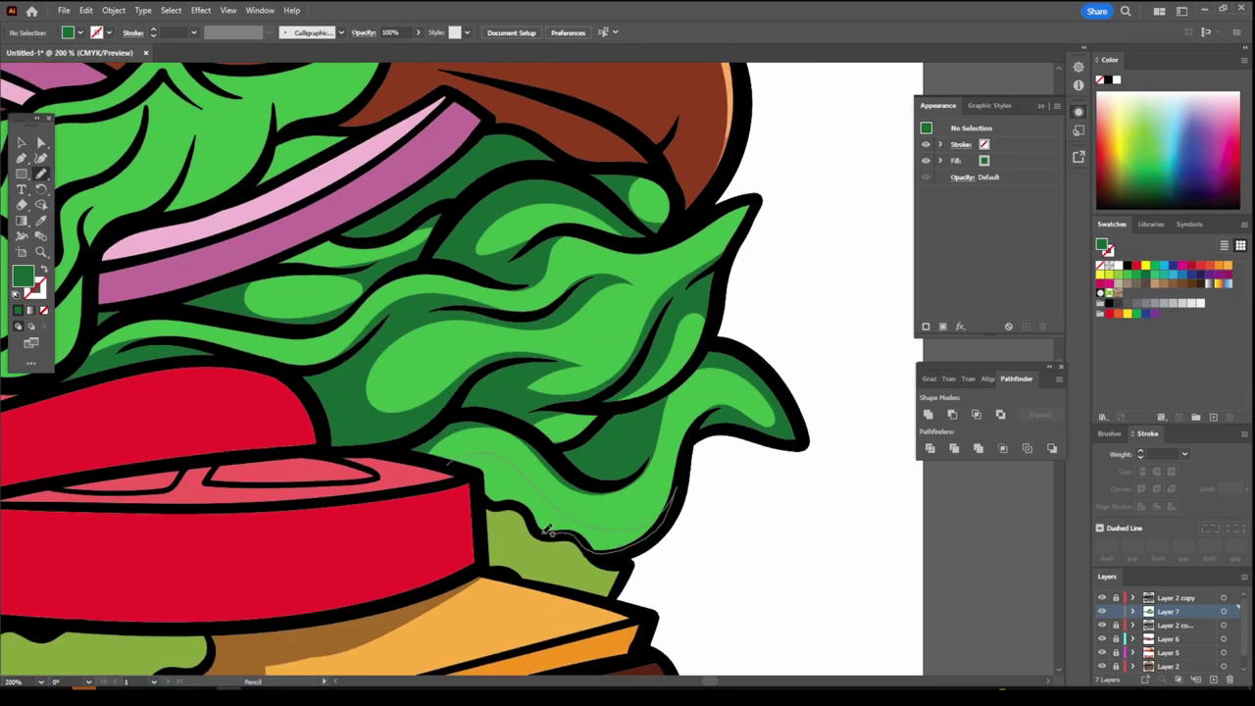
drag(659, 517, 460, 471)
scroll(612, 589, down, 5)
scroll(552, 362, up, 5)
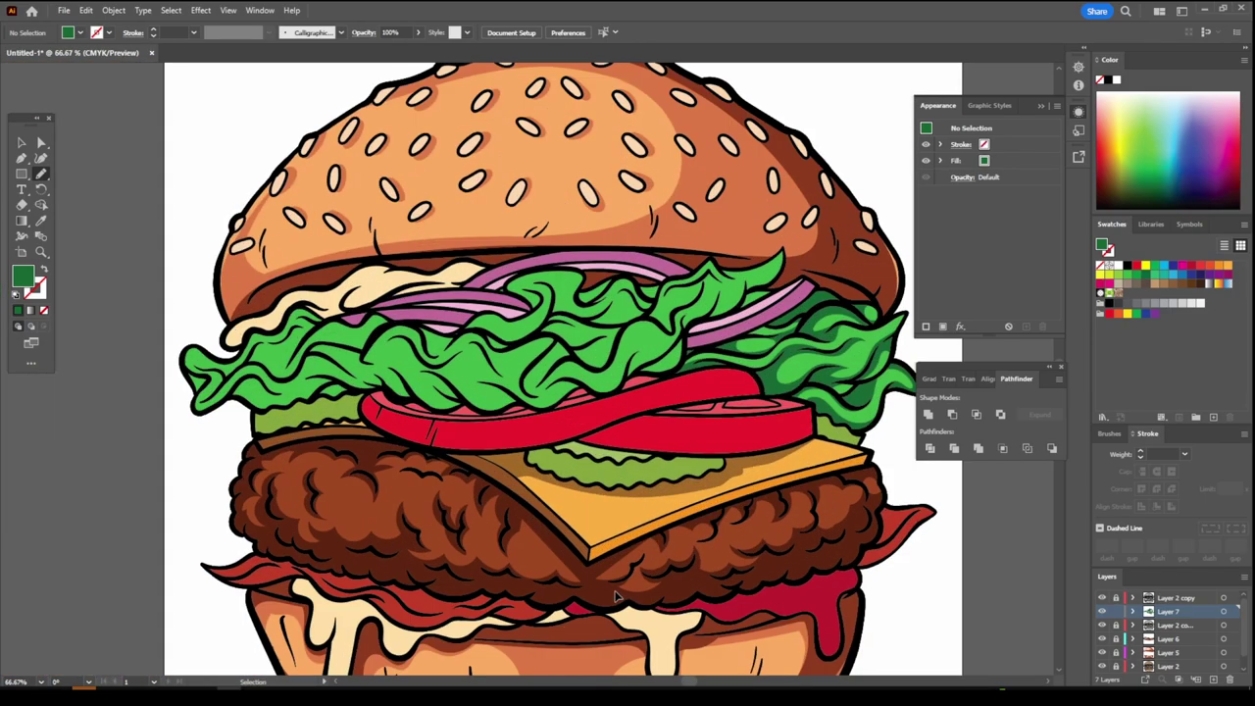
Add more dark green shading shapes across the middle and top of the lettuce
drag(535, 508, 679, 400)
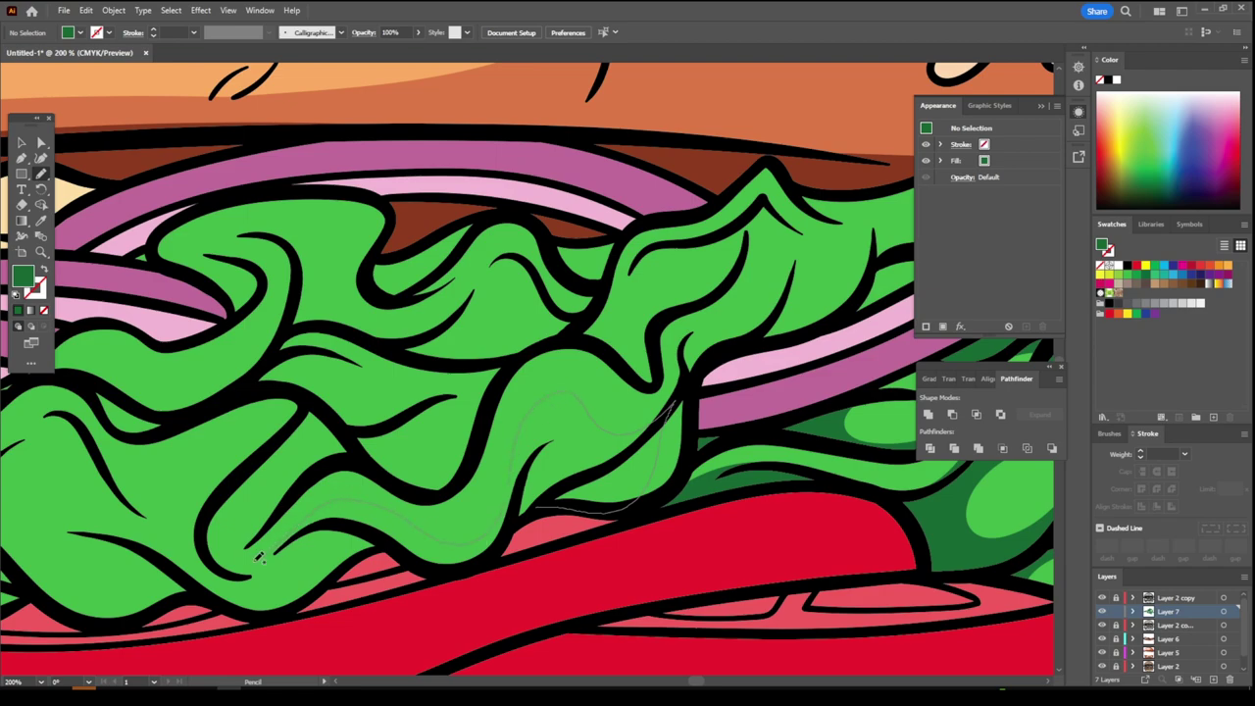
mouse_move(392, 477)
mouse_down()
mouse_move(421, 390)
mouse_move(217, 361)
mouse_move(206, 565)
mouse_up()
drag(402, 552, 529, 512)
scroll(627, 568, up, 3)
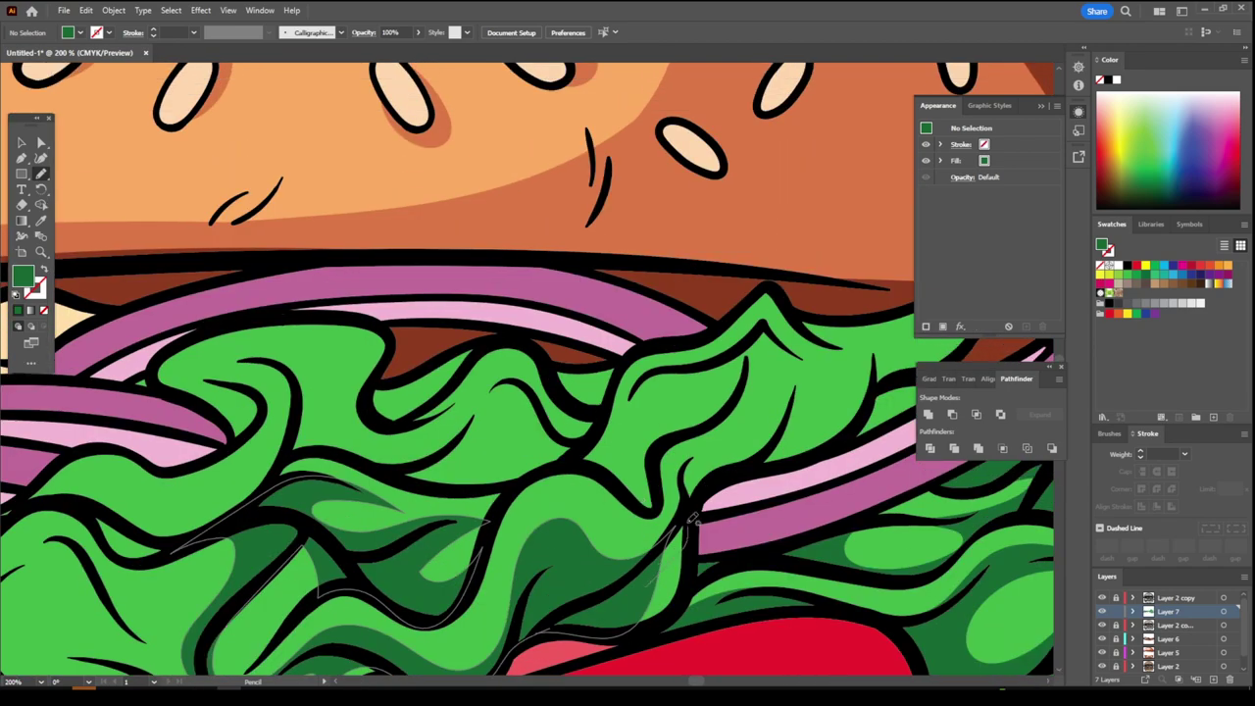
drag(872, 423, 782, 558)
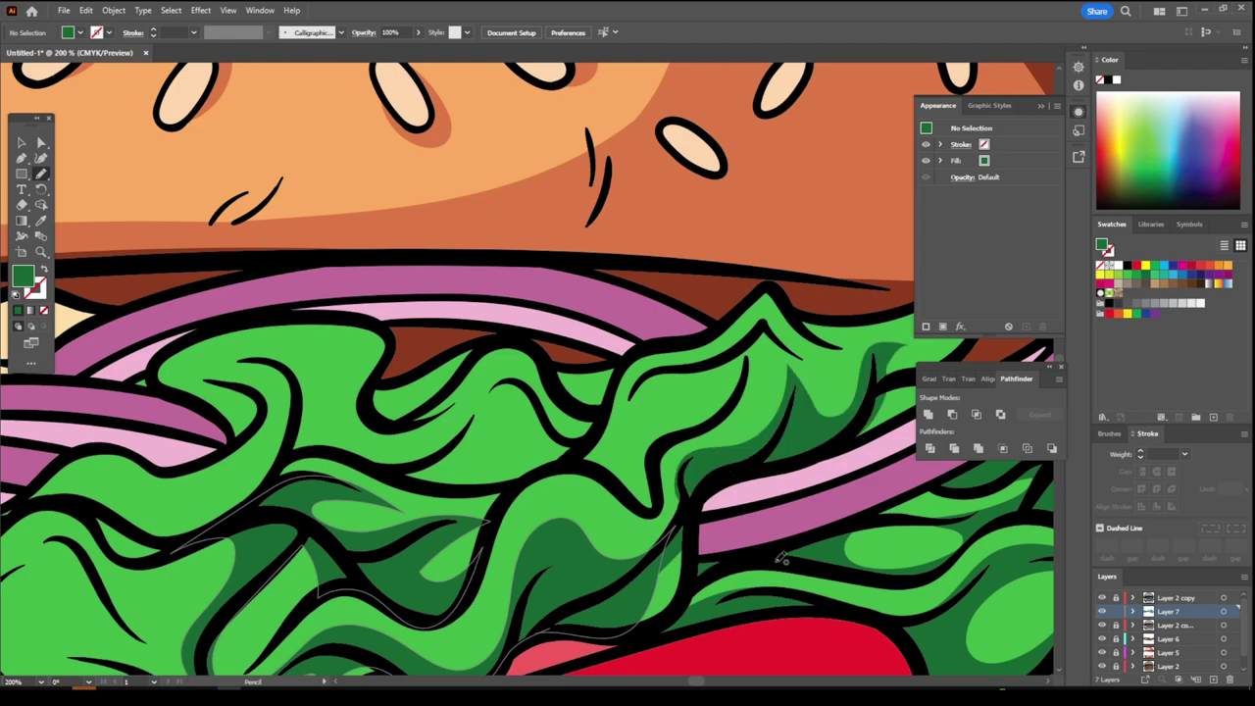
scroll(782, 558, right, 3)
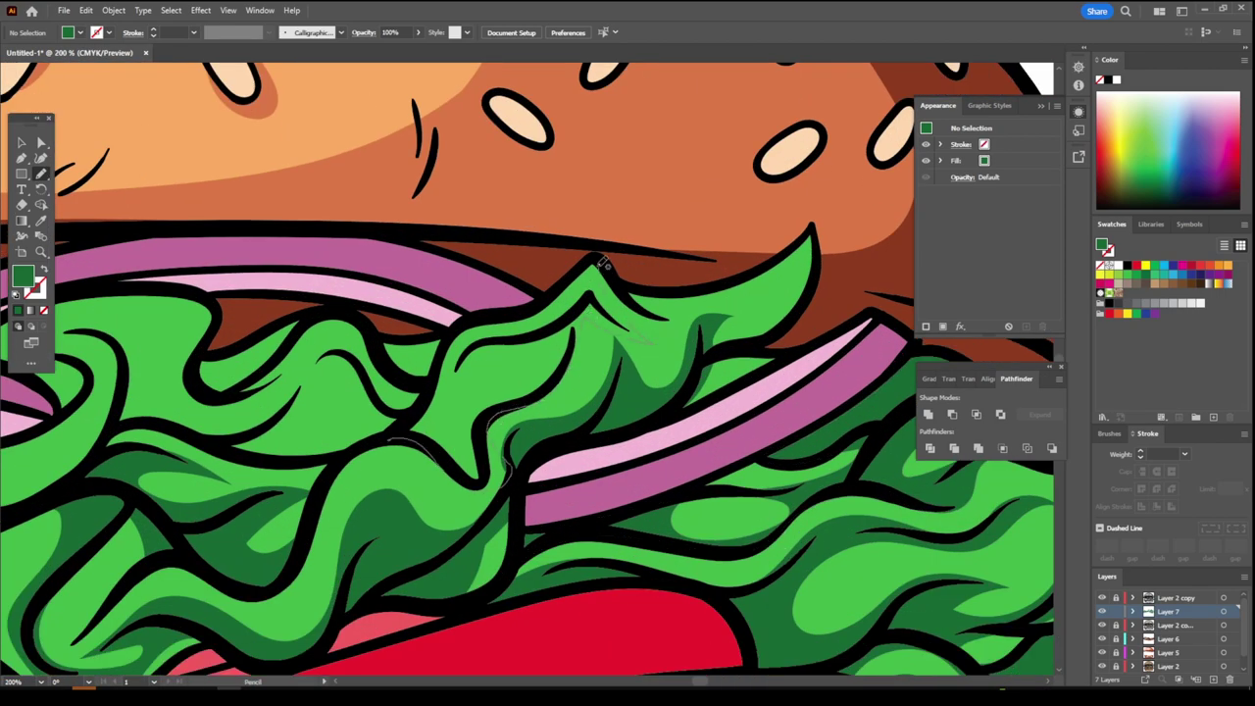
drag(473, 343, 551, 343)
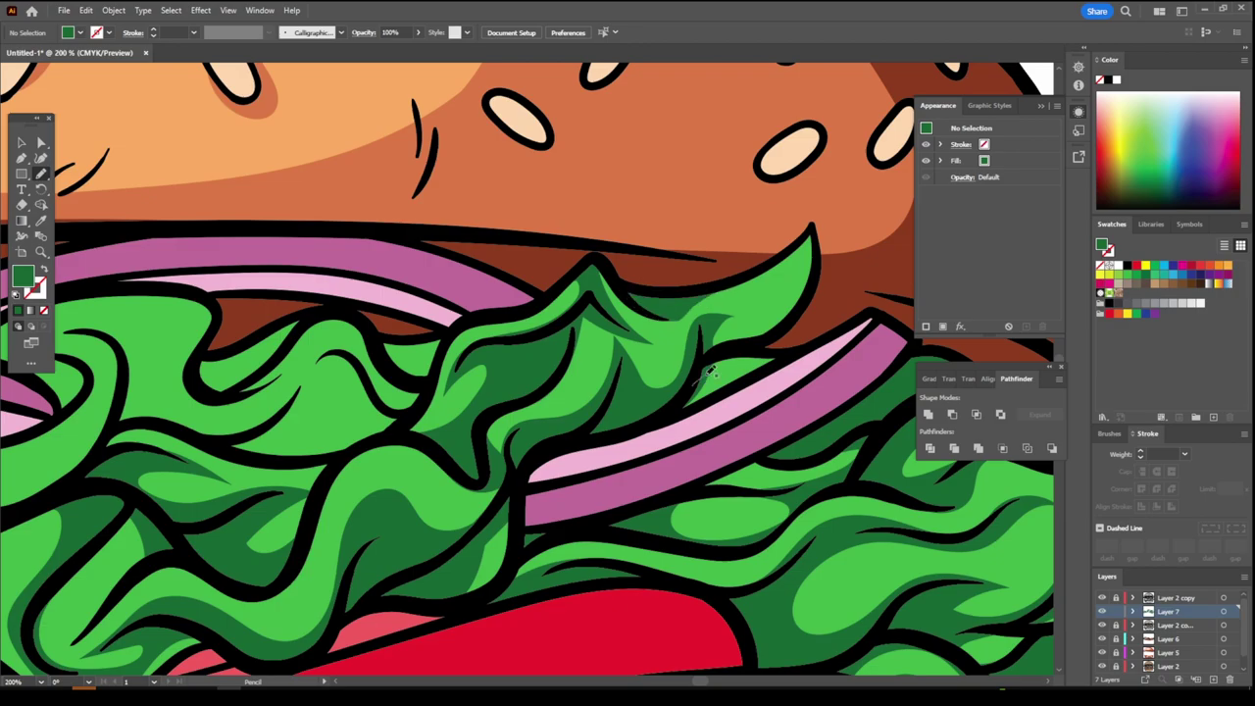
key(ctrl+minus)
key(ctrl+minus)
key(ctrl+minus)
scroll(585, 294, up, 1)
drag(382, 431, 639, 389)
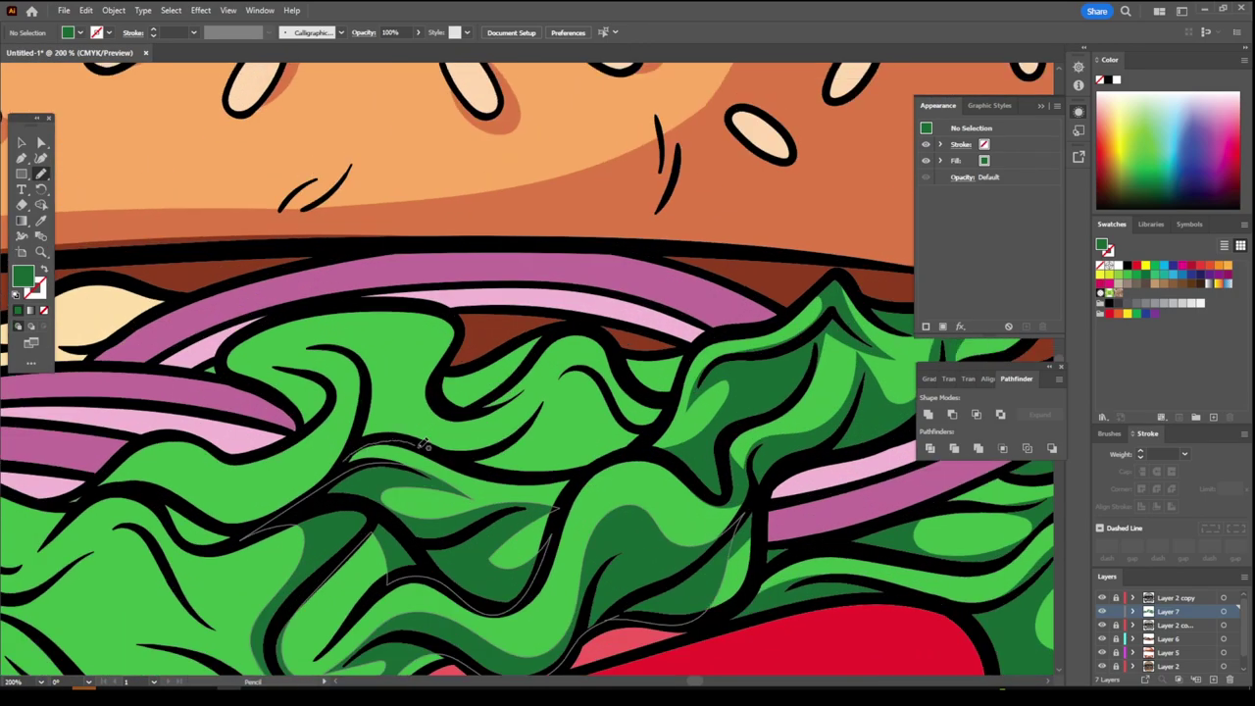
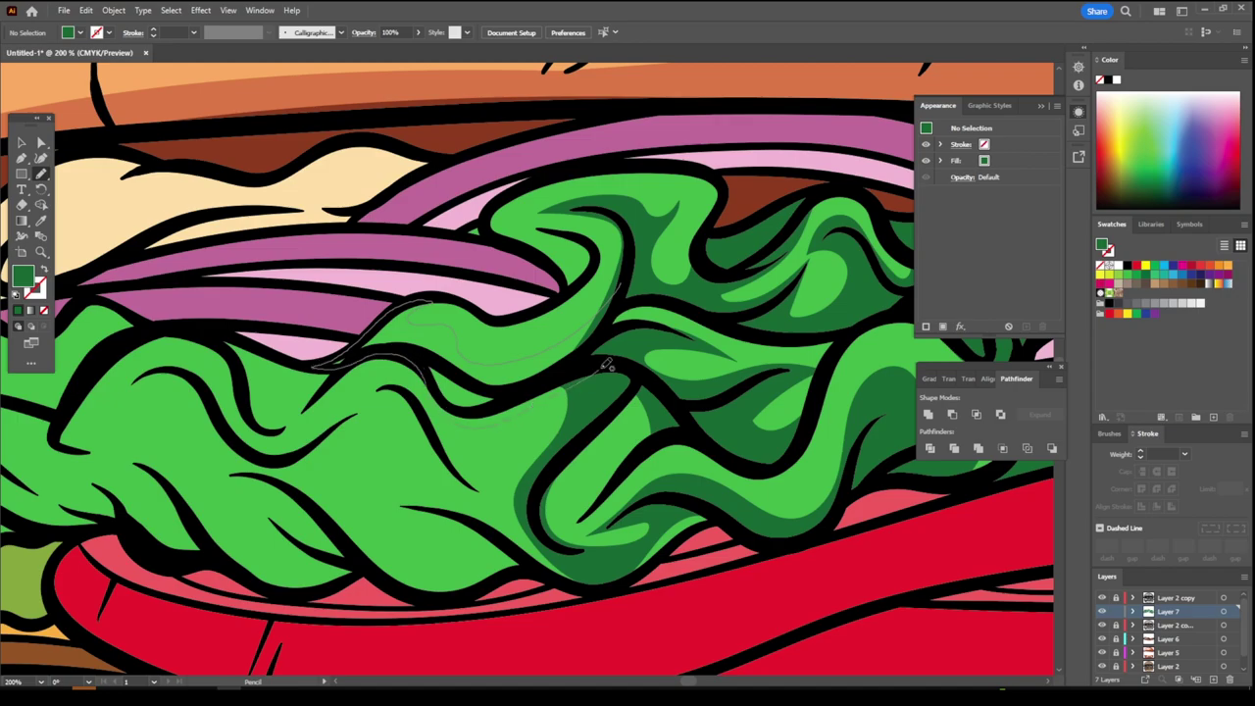
Draw dark green Pencil shadow shapes along the lettuce folds and top edge
drag(605, 364, 585, 335)
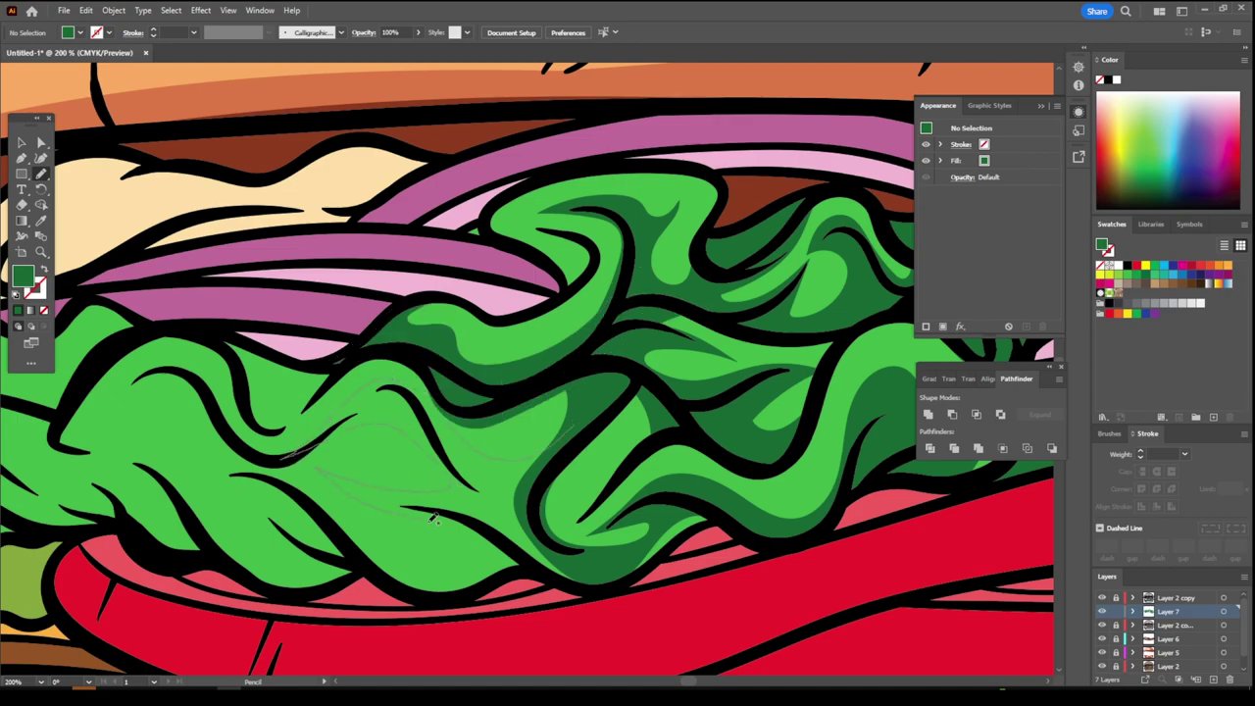
drag(542, 565, 534, 561)
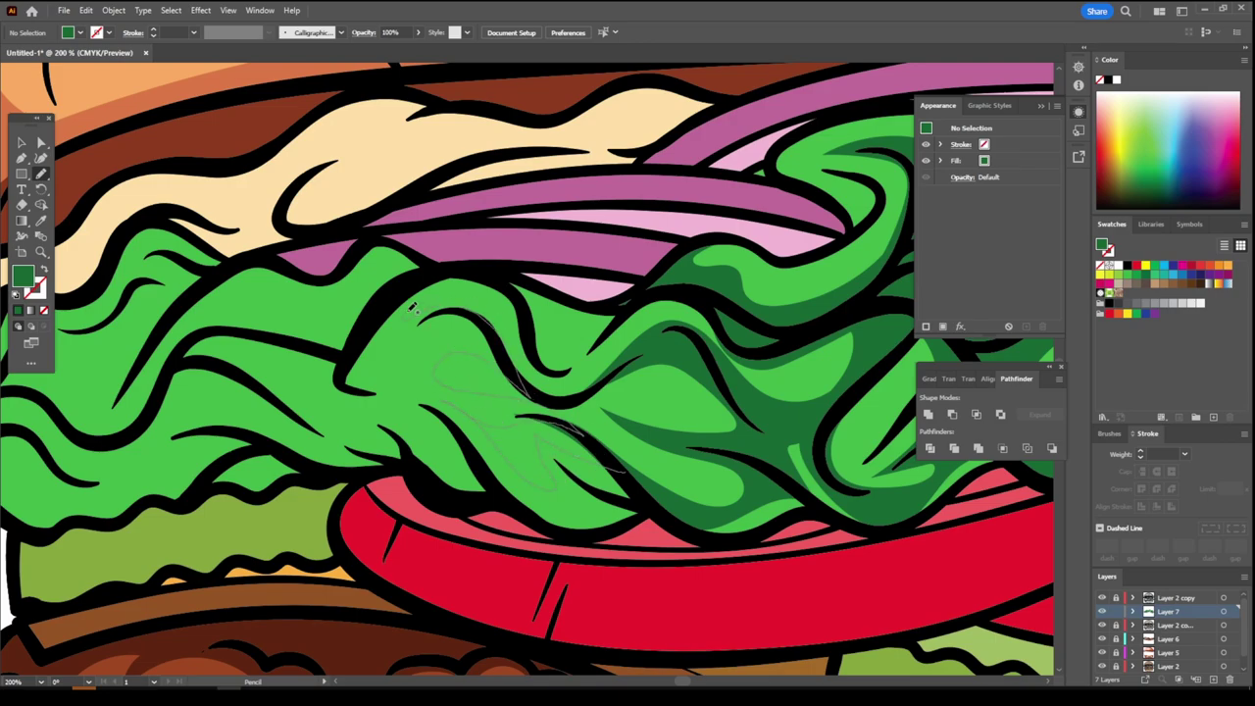
drag(618, 308, 334, 386)
drag(564, 530, 618, 434)
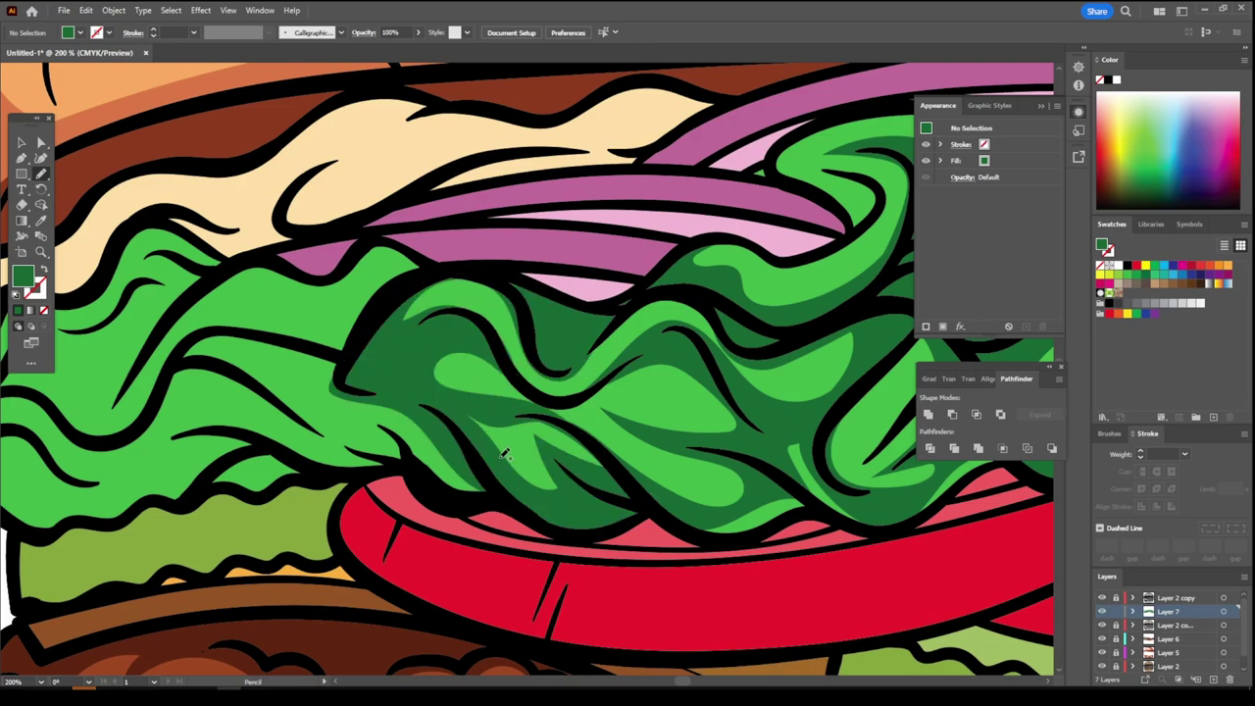
scroll(526, 590, down, 4)
scroll(595, 449, up, 4)
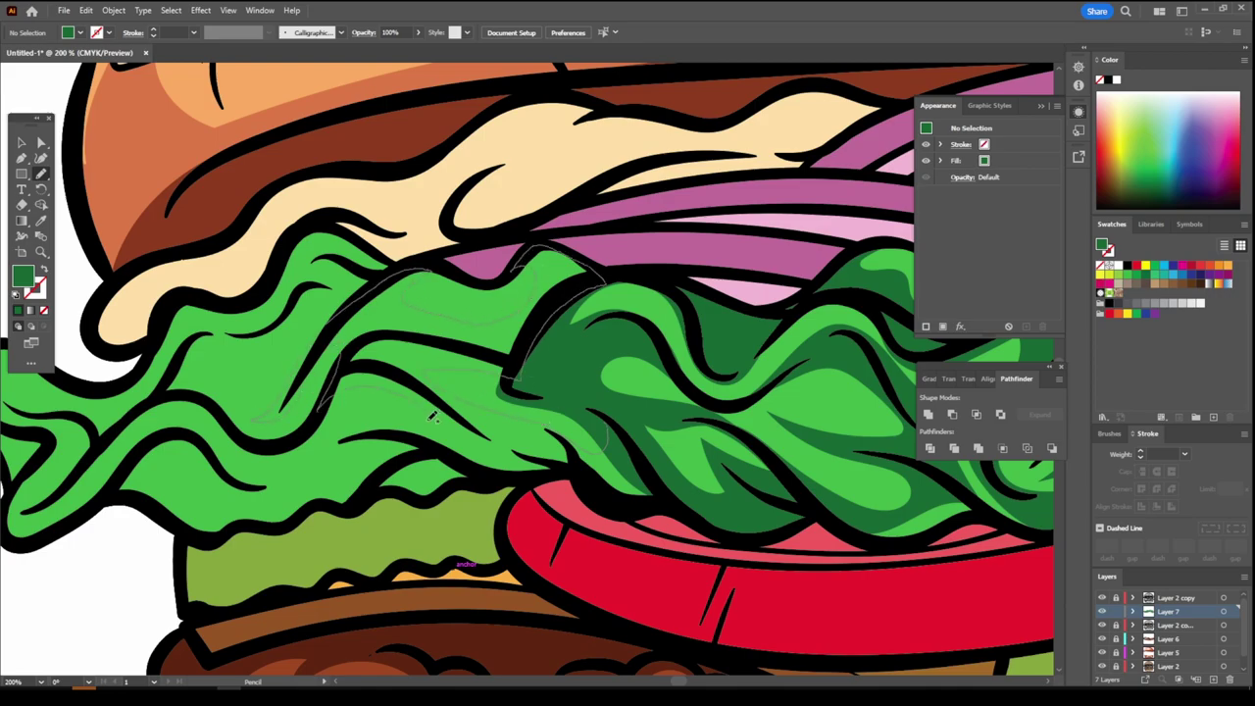
Add dark green shadows on the left lettuce, its curve, lower and upper edges
drag(473, 474, 588, 475)
scroll(574, 383, down, 3)
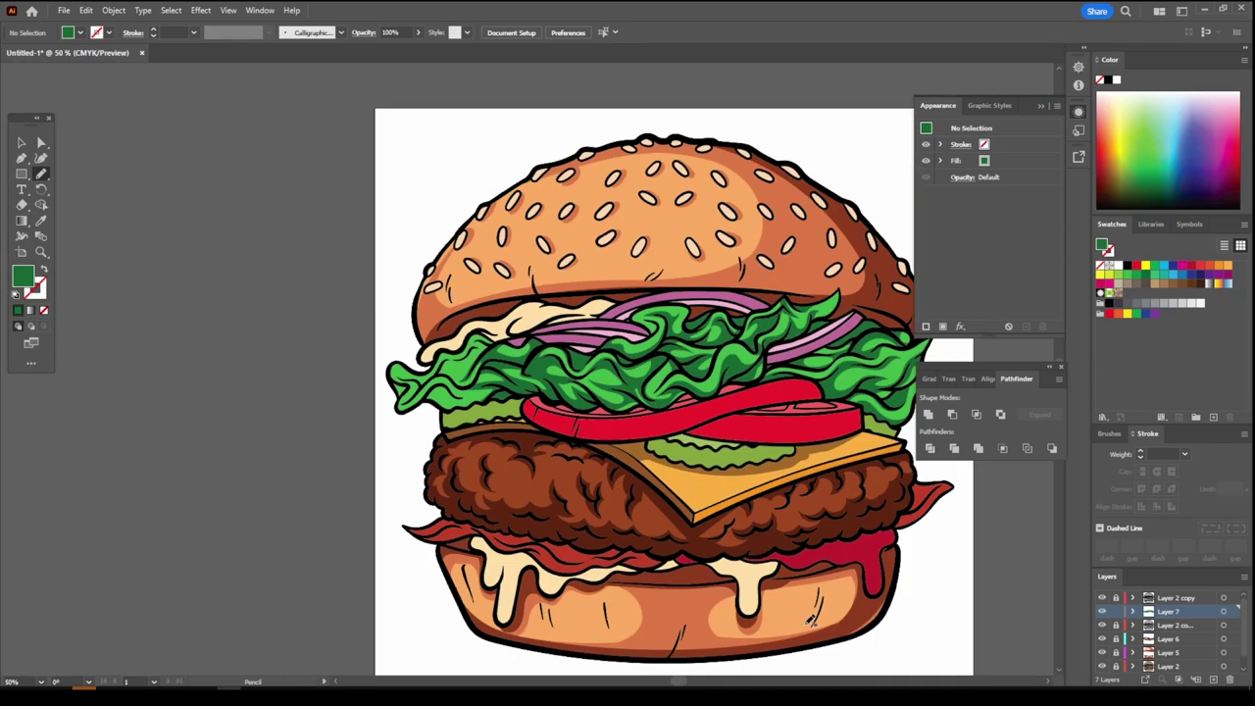
scroll(627, 609, down, 1)
scroll(627, 610, up, 5)
drag(270, 549, 642, 529)
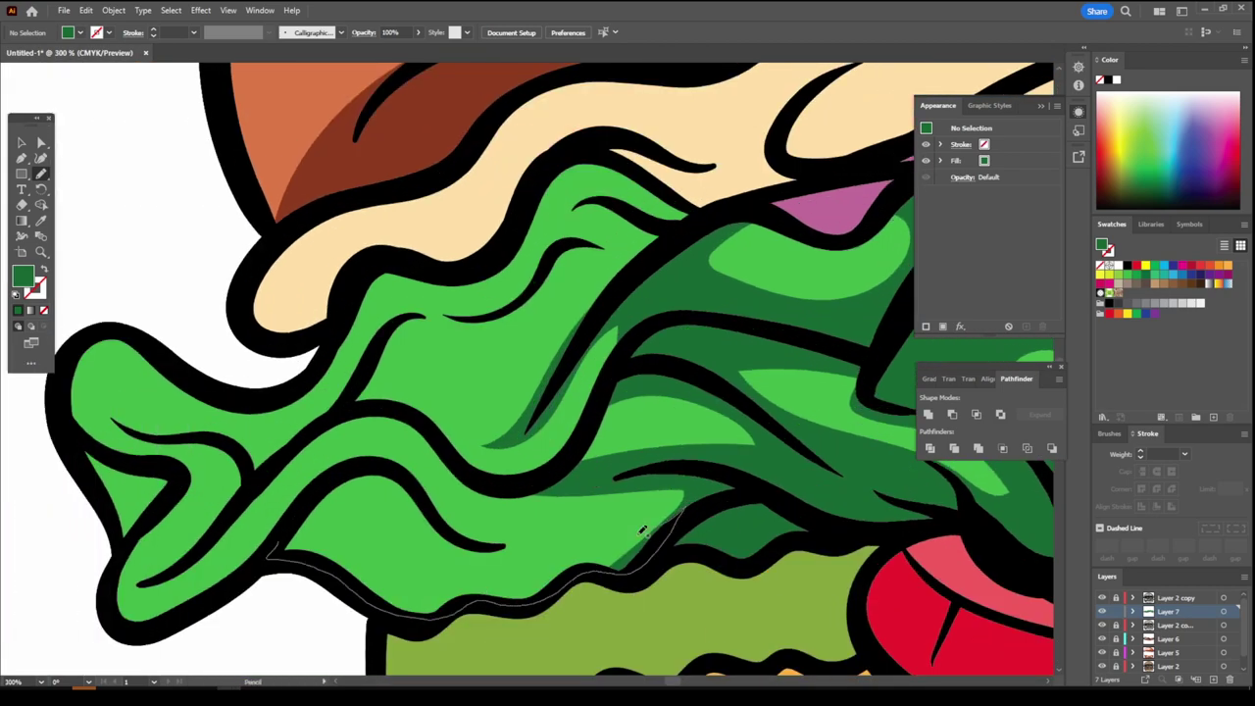
drag(474, 480, 437, 408)
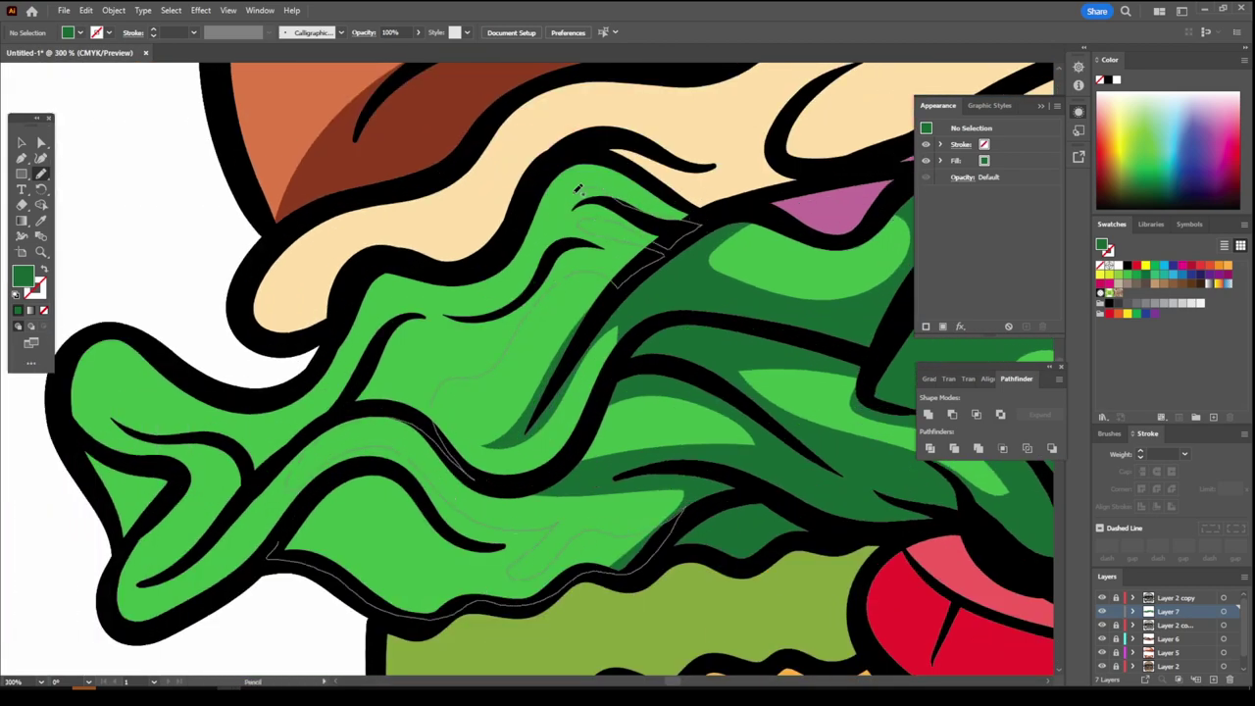
drag(469, 274, 355, 323)
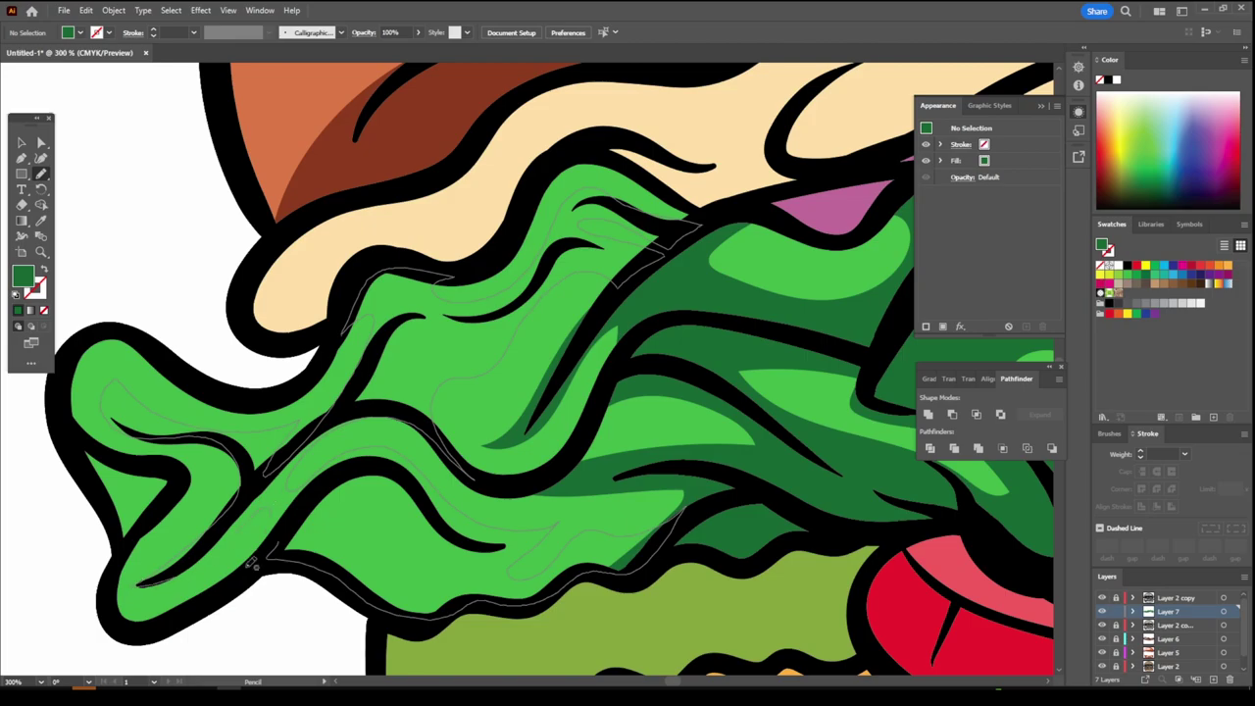
key(ctrl+0)
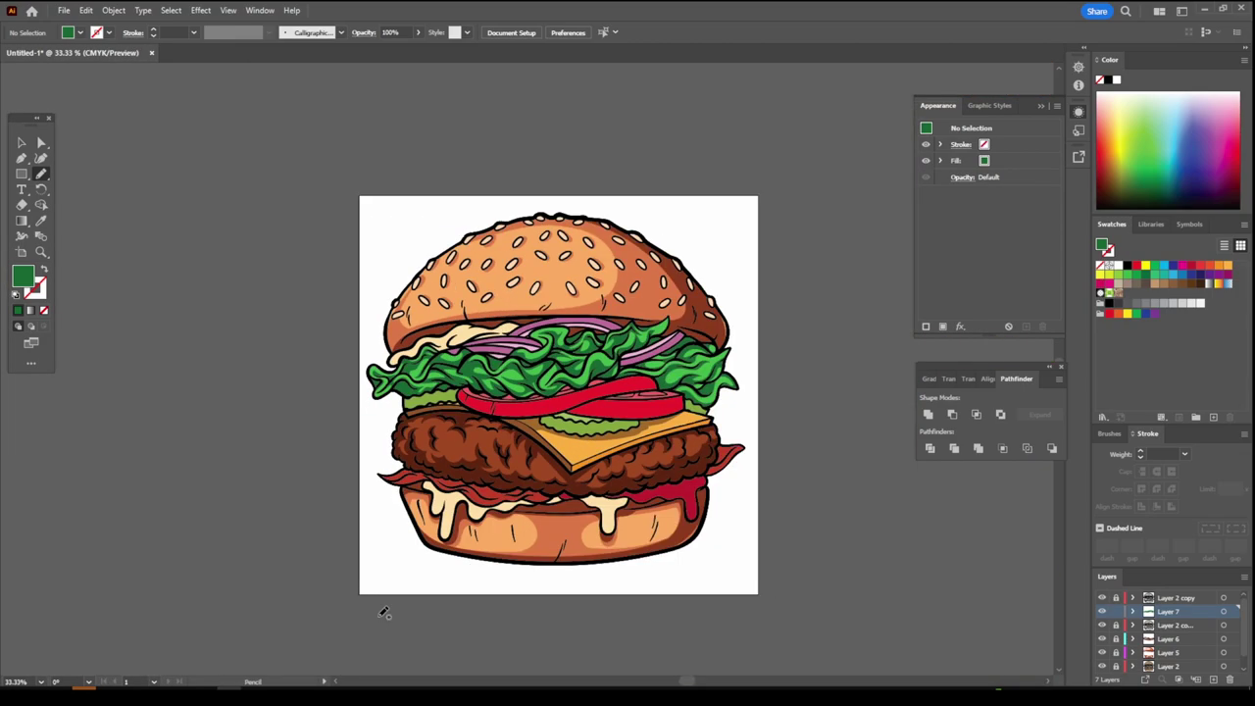
key(ctrl+plus)
key(ctrl+plus)
key(ctrl+plus)
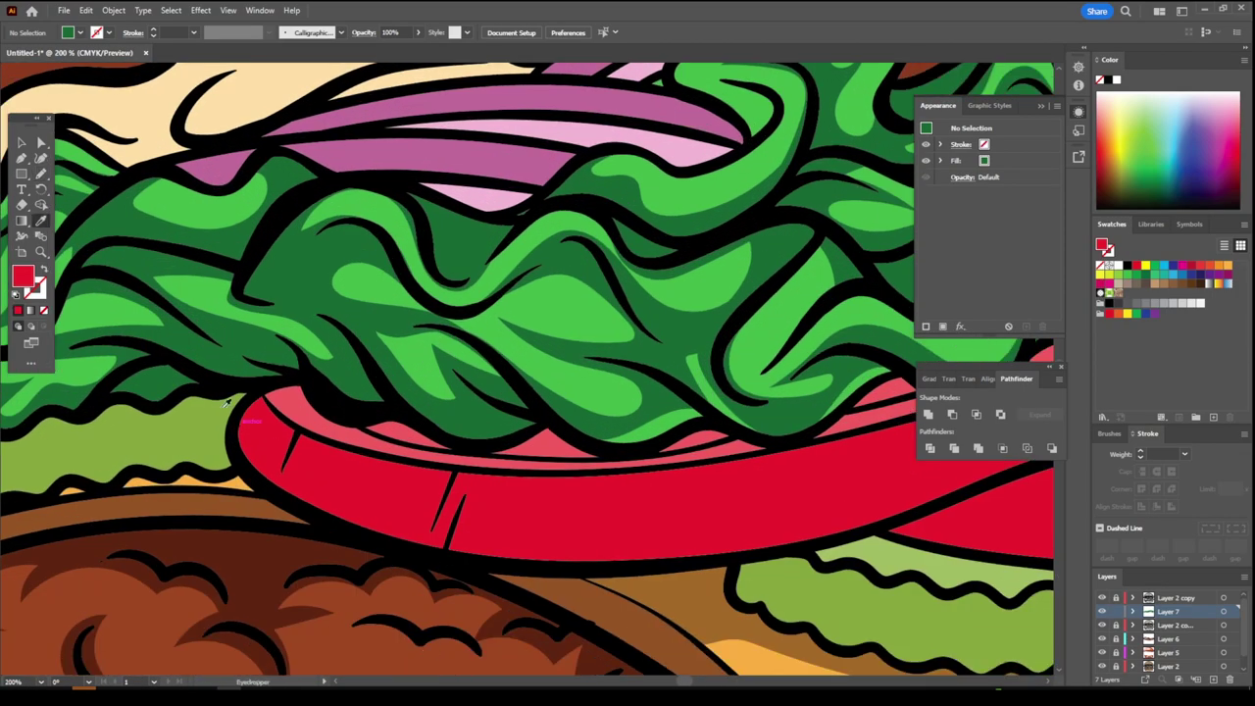
Set the fill to a darker red and return to the Pencil tool
double_click(22, 276)
click(961, 463)
click(1127, 388)
key(n)
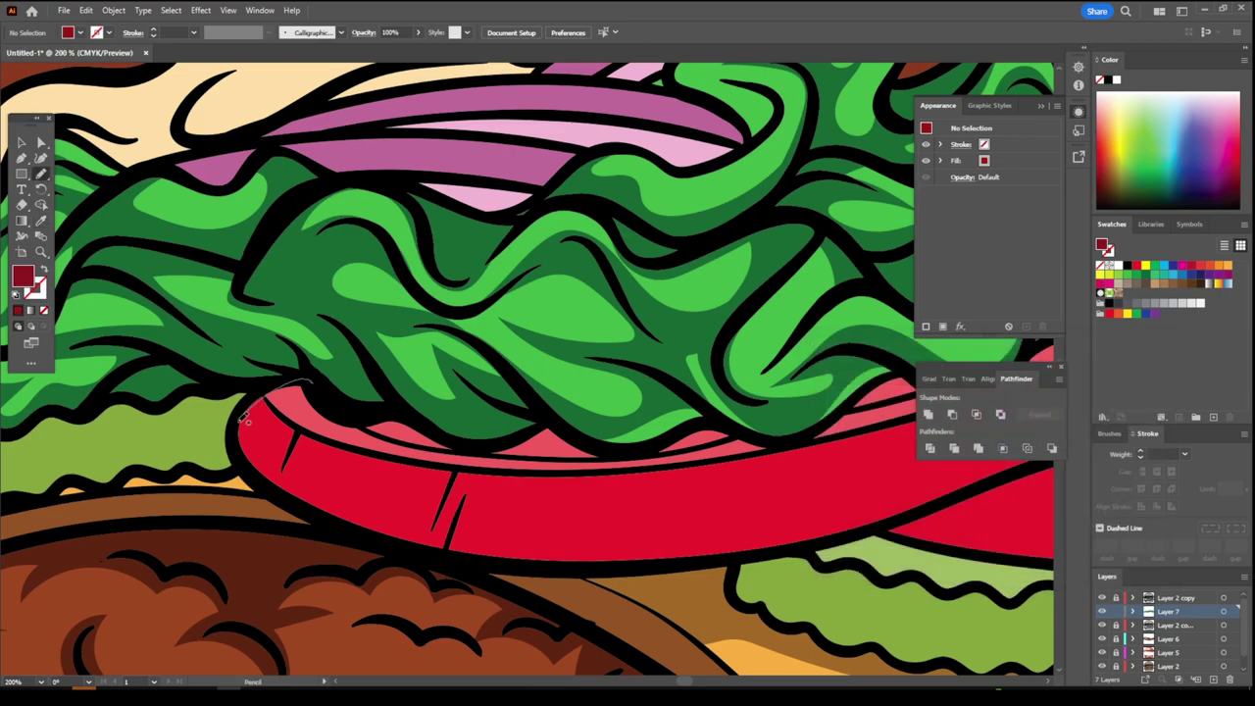
Draw dark red shadow shapes along the tomato's left edge, across its top and side
drag(245, 416, 438, 501)
drag(534, 432, 292, 389)
key(ctrl+0)
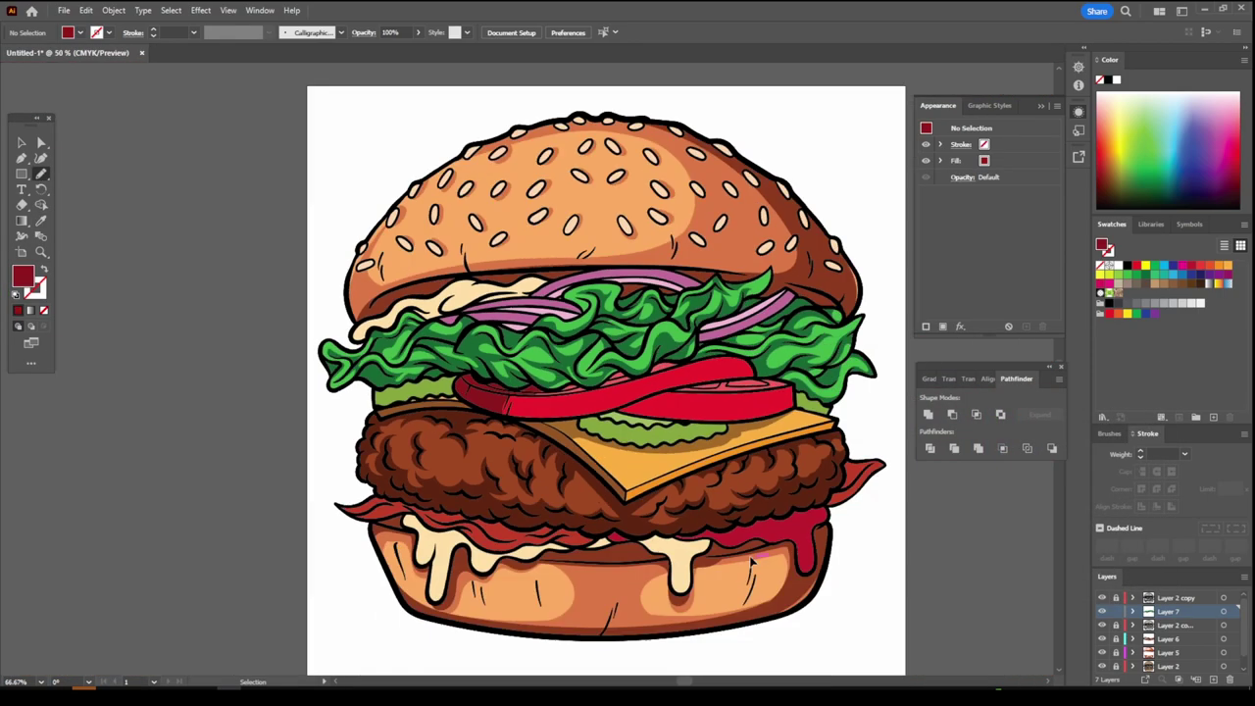
key(ctrl+plus)
key(ctrl+plus)
key(ctrl+plus)
drag(441, 484, 662, 374)
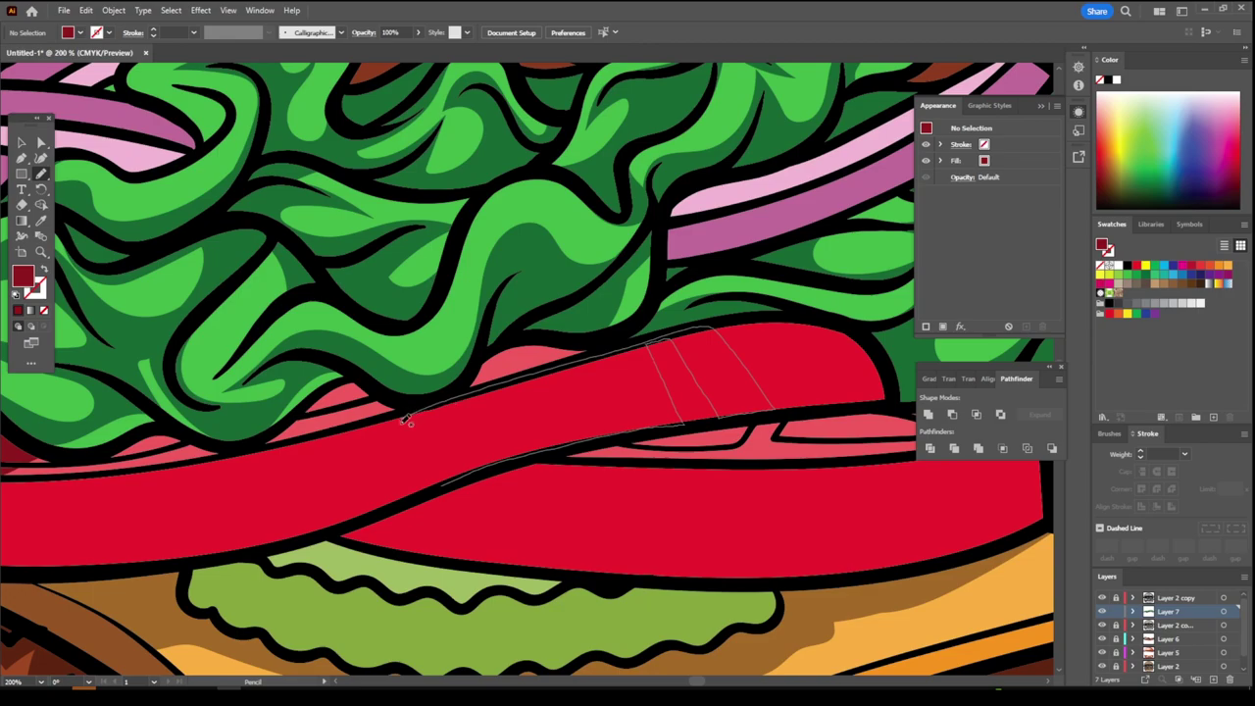
drag(772, 393, 402, 423)
drag(364, 534, 674, 418)
key(ctrl+minus)
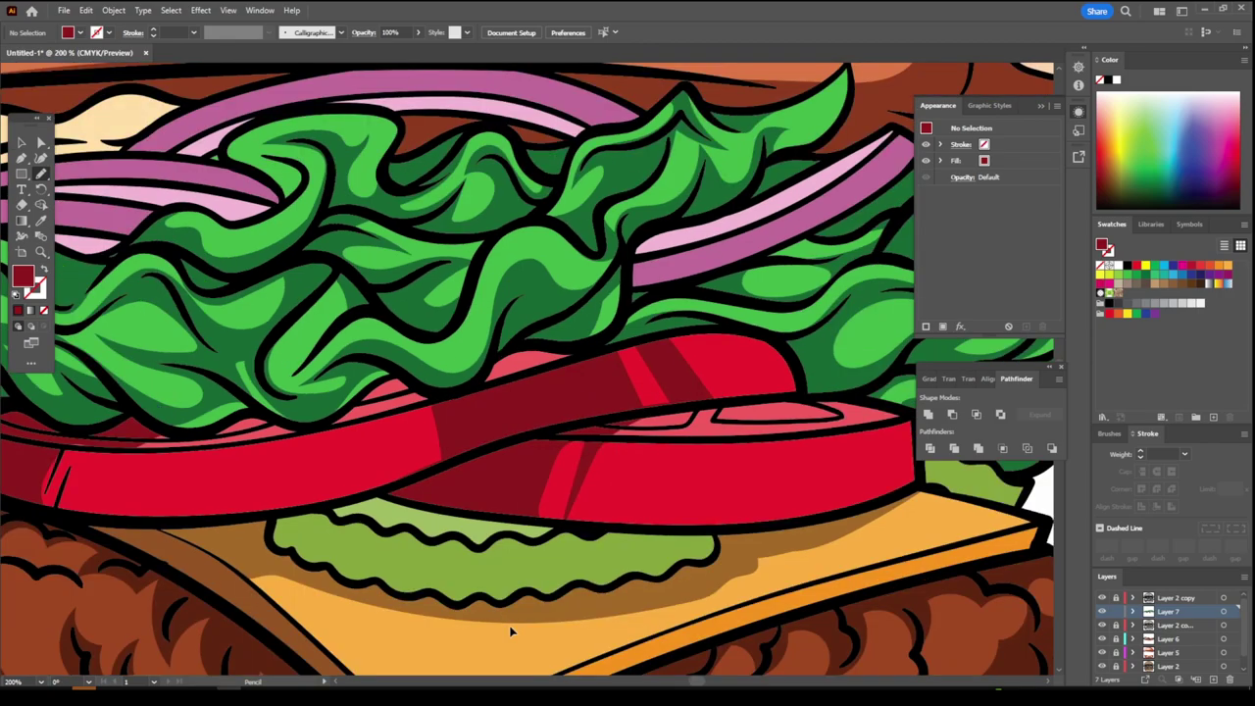
key(ctrl+0)
key(ctrl+plus)
key(ctrl+plus)
key(ctrl+plus)
mouse_move(364, 350)
mouse_down()
mouse_move(627, 546)
mouse_move(364, 350)
mouse_up()
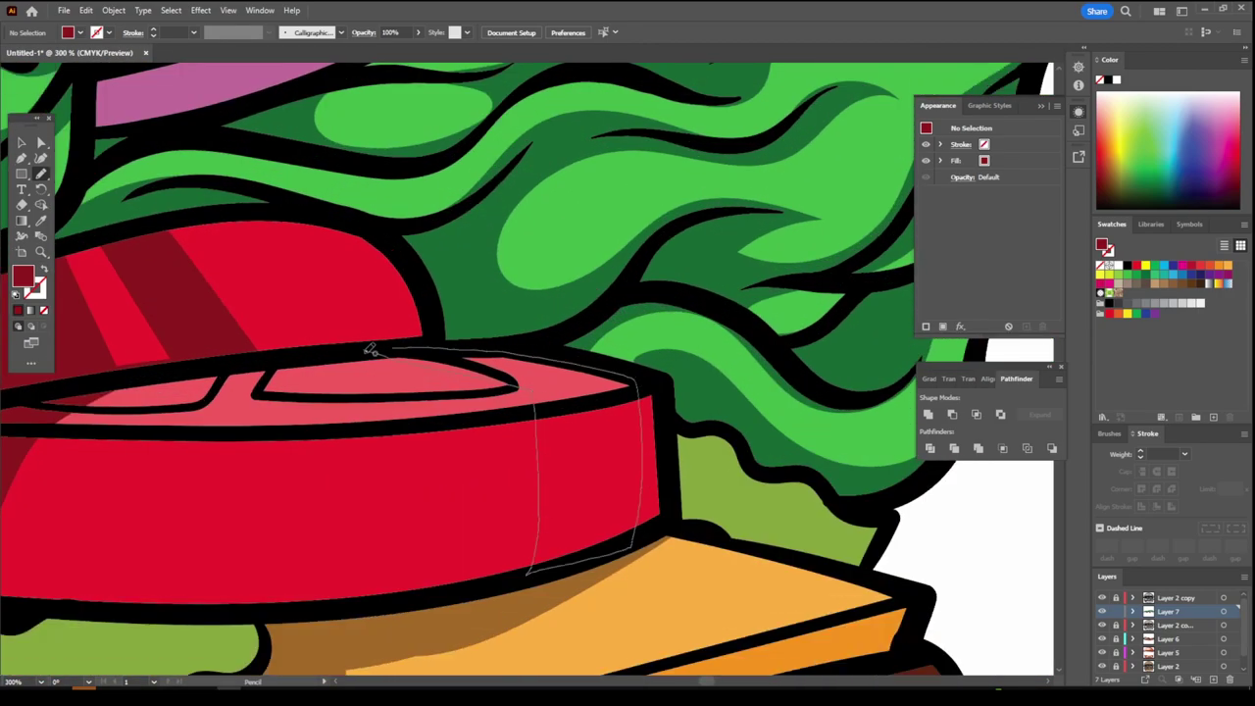
Sample the onion's pink with the Eyedropper and begin darkening it in the Color Picker
key(ctrl+0)
key(ctrl+plus)
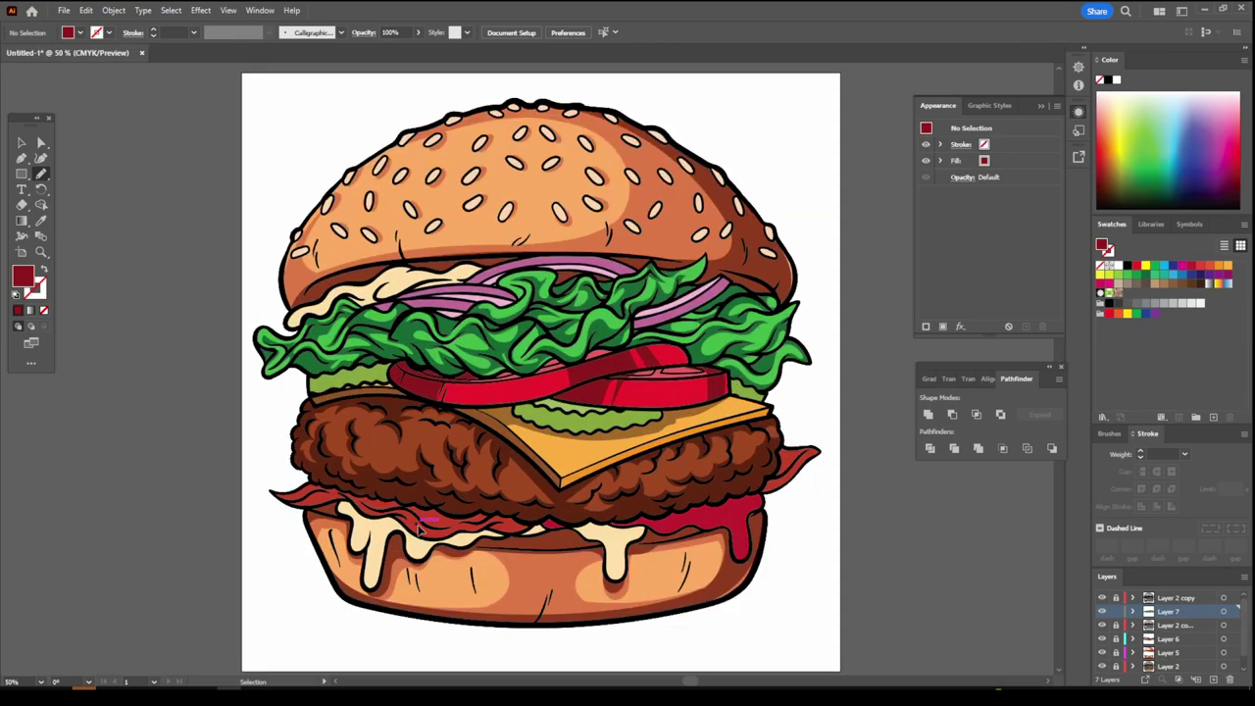
key(ctrl+plus)
key(ctrl+plus)
key(ctrl+plus)
key(ctrl+plus)
key(i)
click(294, 521)
double_click(22, 276)
click(903, 476)
Apply the dark purple fill and draw the first shadows over the onion ring
key(Return)
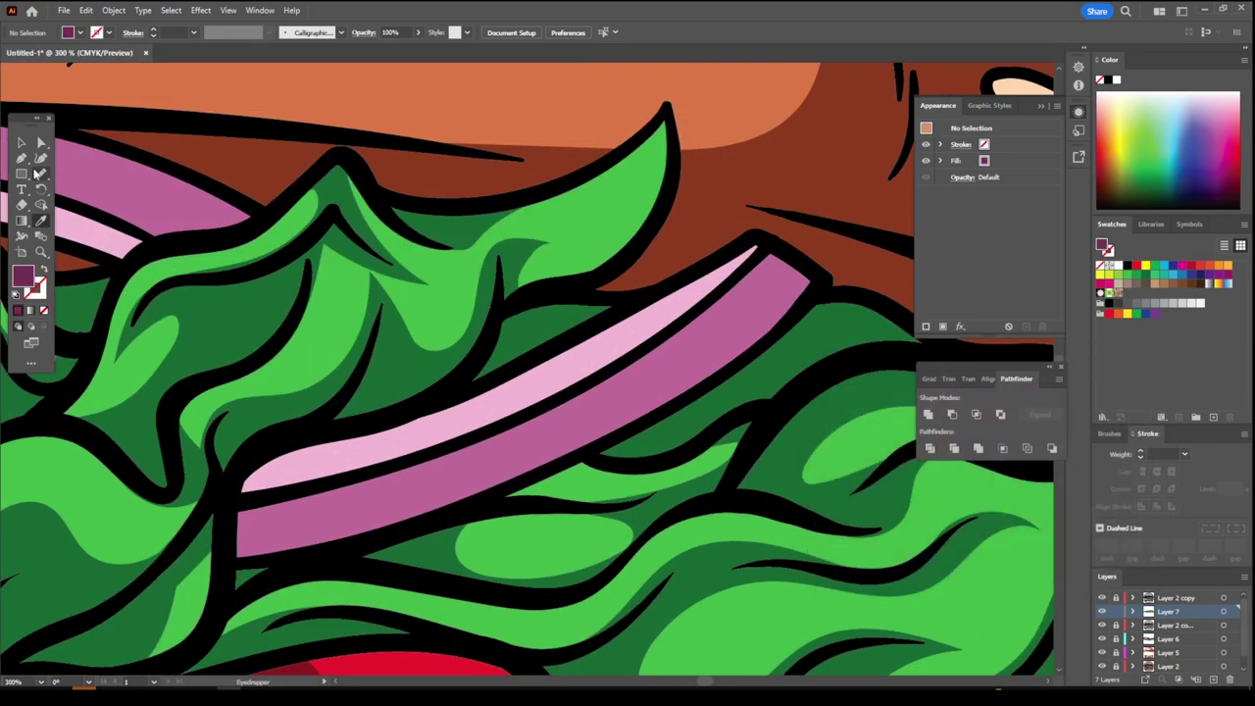
key(n)
drag(227, 549, 231, 547)
key(ctrl+minus)
key(ctrl+plus)
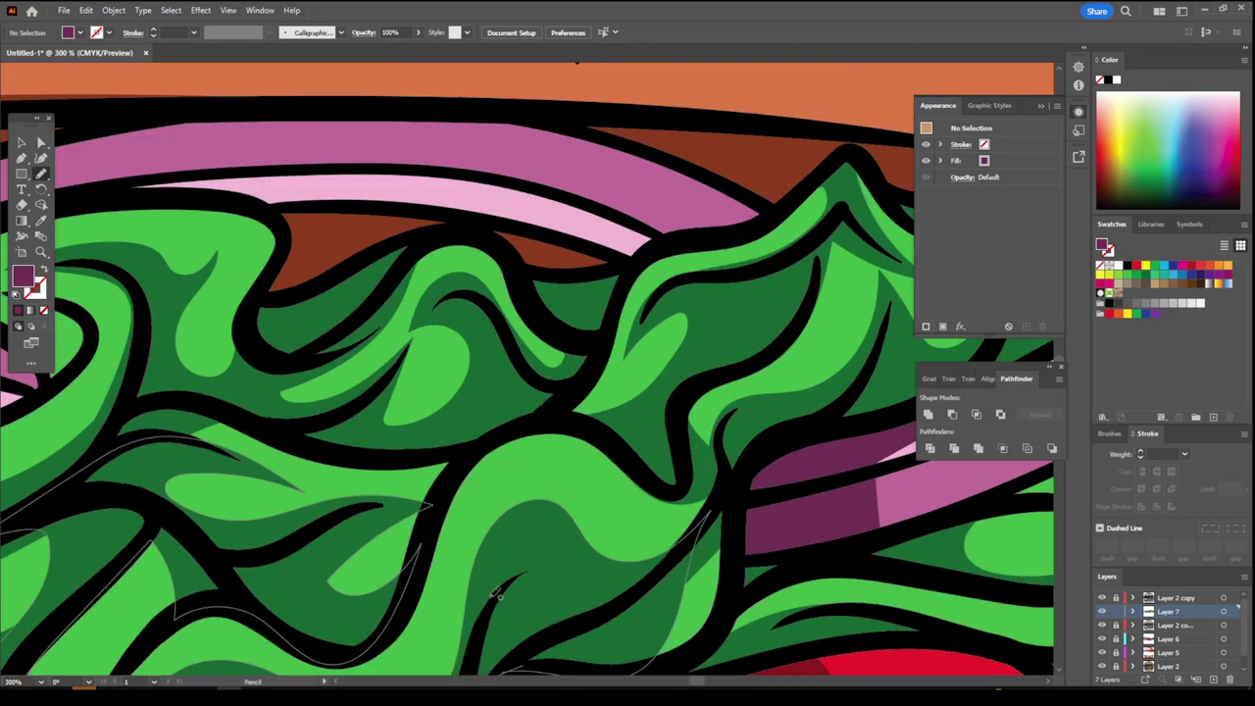
scroll(485, 392, up, 5)
drag(504, 406, 507, 304)
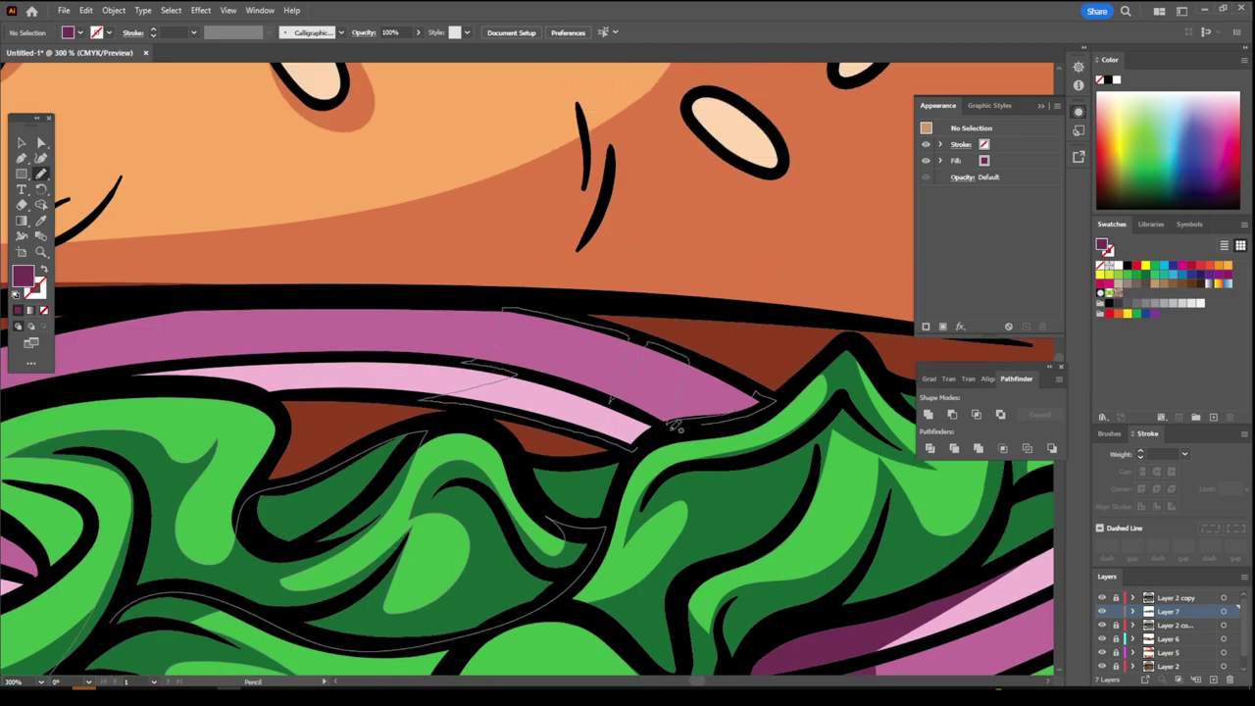
Add more dark purple shadow shapes on the onion rings, including below the onion
key(ctrl+0)
key(ctrl+plus)
key(ctrl+plus)
key(ctrl+plus)
mouse_move(471, 435)
mouse_down()
mouse_move(692, 359)
mouse_move(409, 443)
mouse_up()
drag(286, 524, 286, 530)
mouse_move(700, 534)
mouse_down()
mouse_move(575, 503)
mouse_move(698, 537)
mouse_up()
key(ctrl+0)
key(ctrl+plus)
key(ctrl+plus)
key(ctrl+plus)
drag(388, 576, 385, 570)
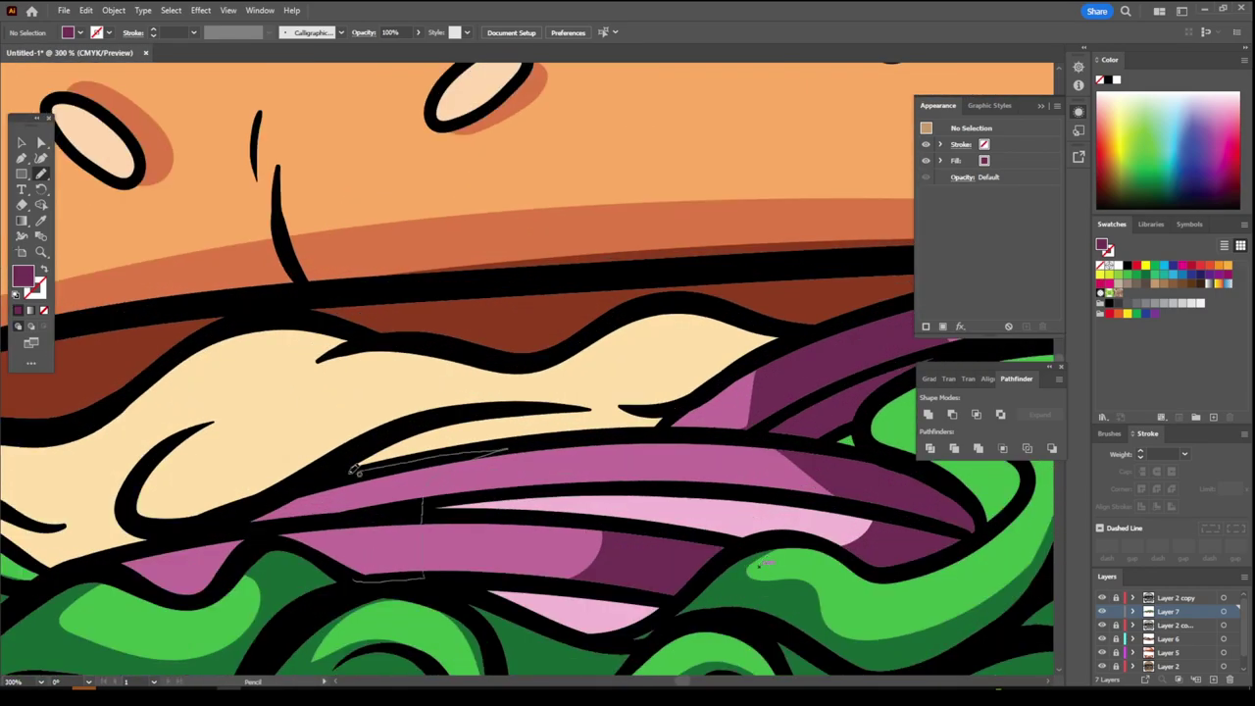
Draw one more dark purple onion shadow and review the burger's shading
key(ctrl+0)
key(ctrl+plus)
key(ctrl+plus)
key(ctrl+plus)
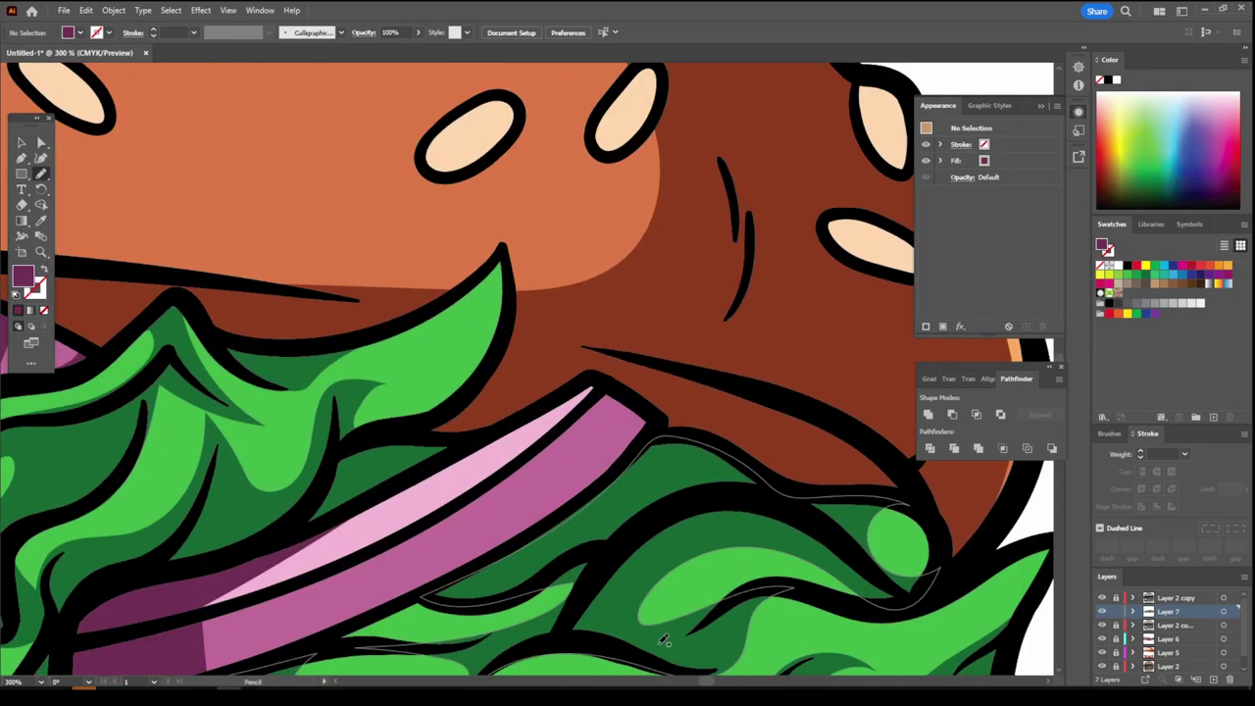
drag(636, 421, 633, 421)
key(ctrl+0)
key(ctrl+plus)
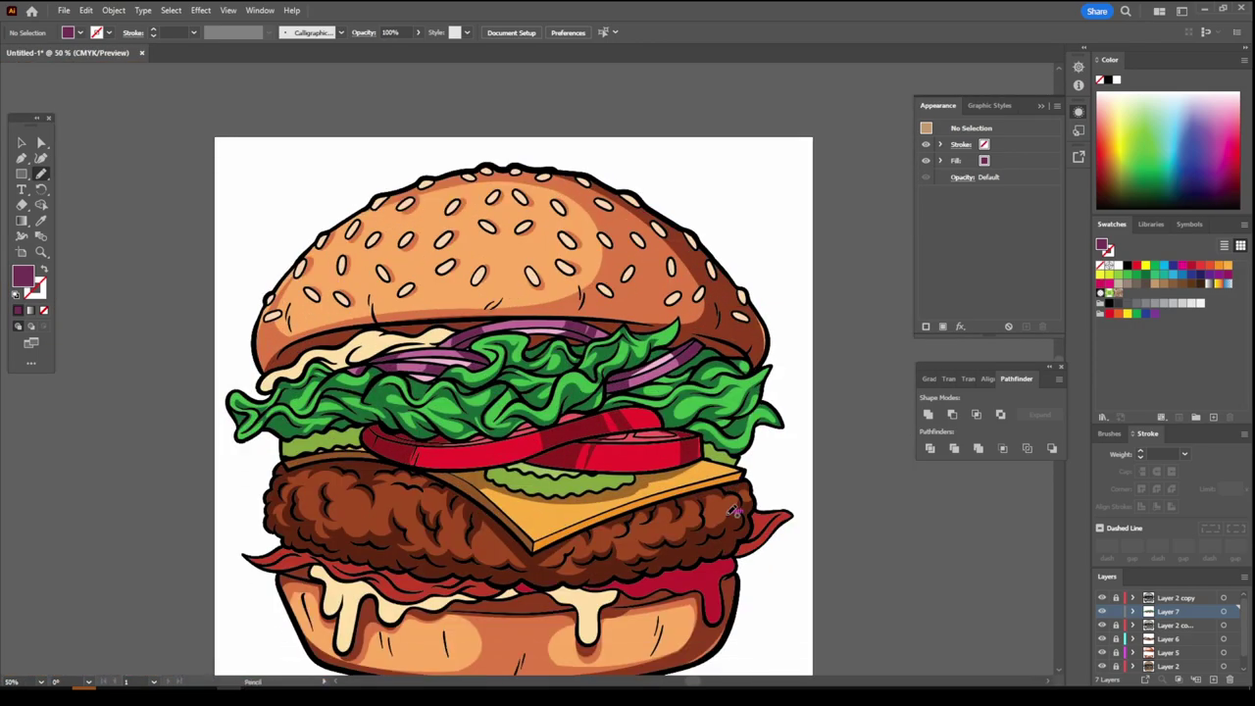
key(ctrl+minus)
key(ctrl+plus)
key(ctrl+plus)
key(ctrl+plus)
key(ctrl+plus)
Pick a darker olive green and shade the pickle's outline, lower edge and the leaf
double_click(24, 276)
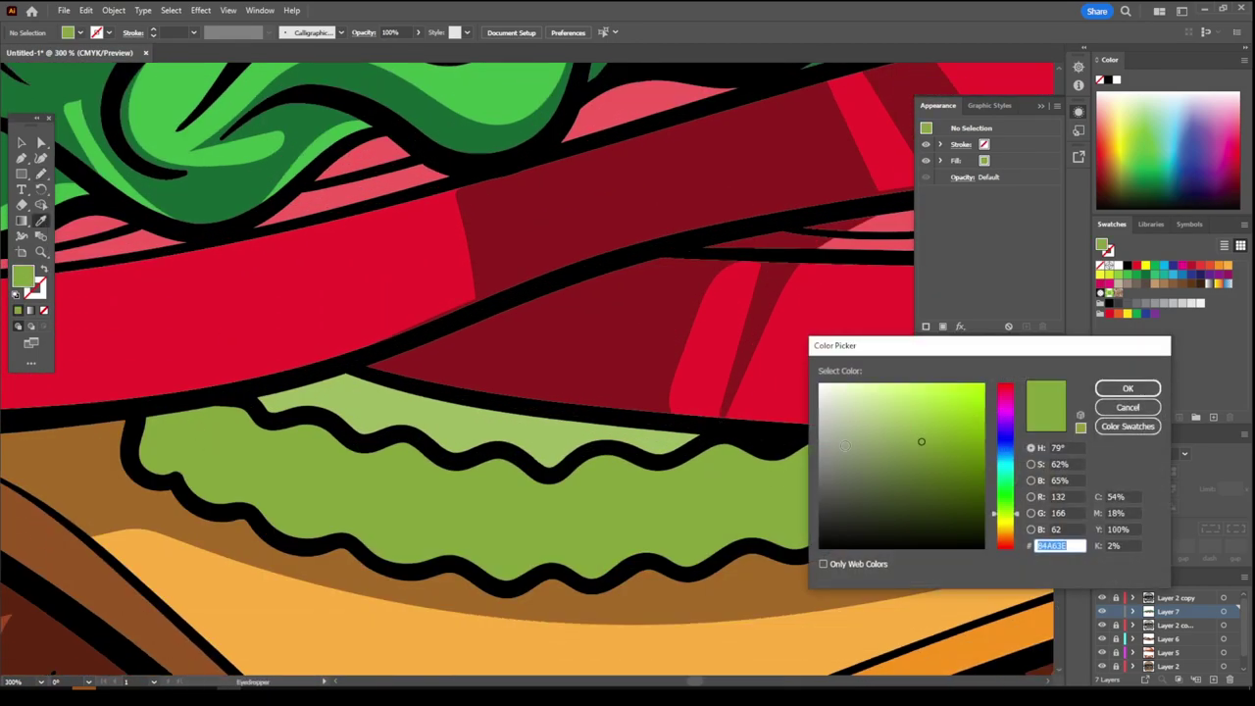
click(930, 494)
key(Return)
drag(480, 402, 197, 392)
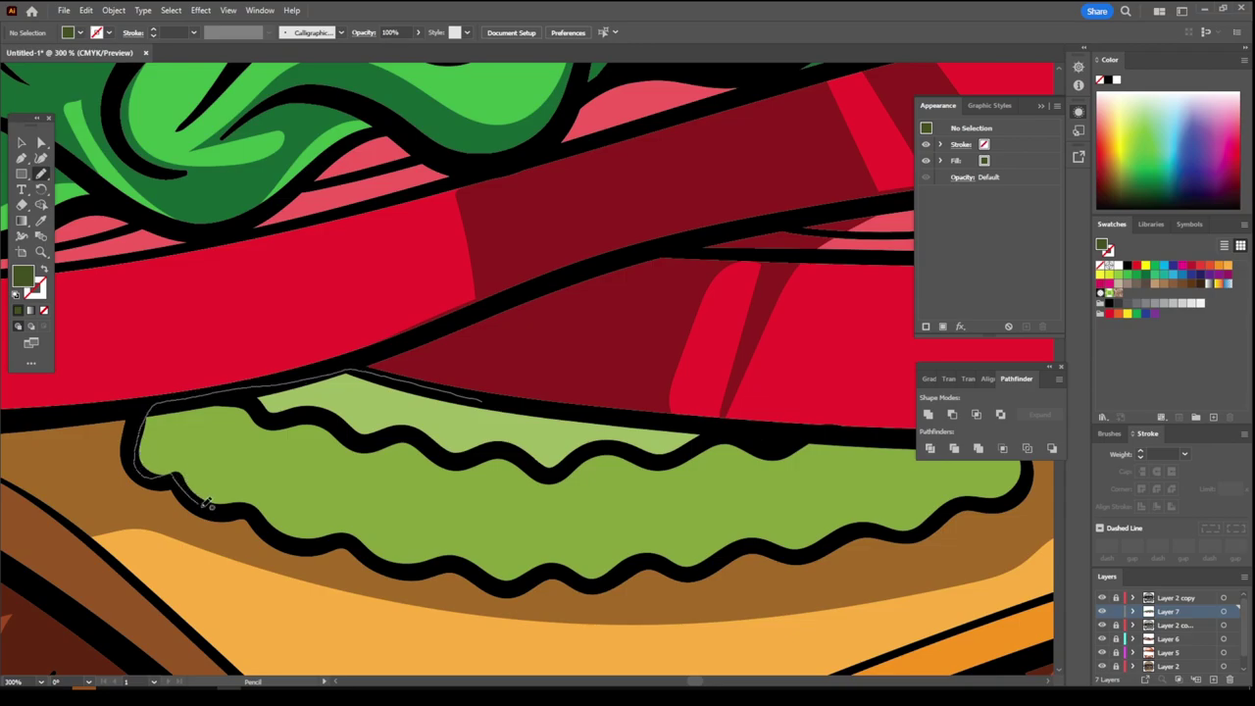
drag(208, 504, 453, 563)
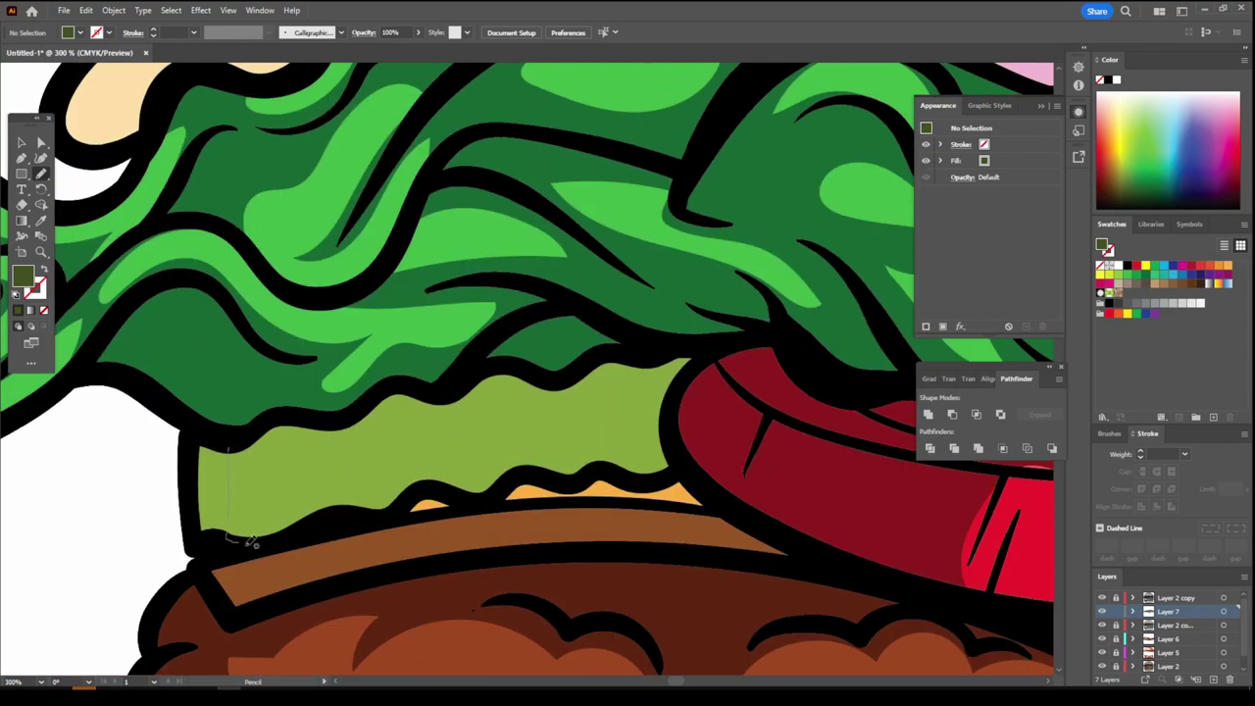
drag(350, 414, 575, 392)
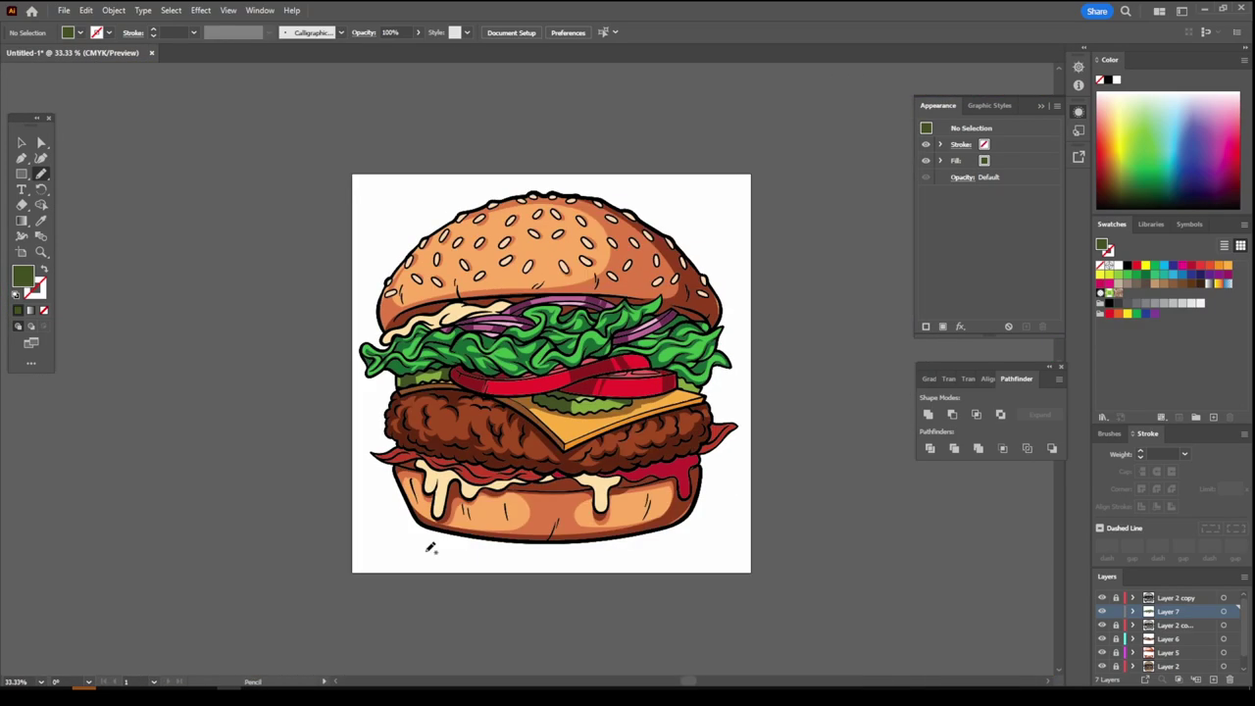
Sample the tomato's dark red as the fill and return to the Pencil tool
key(i)
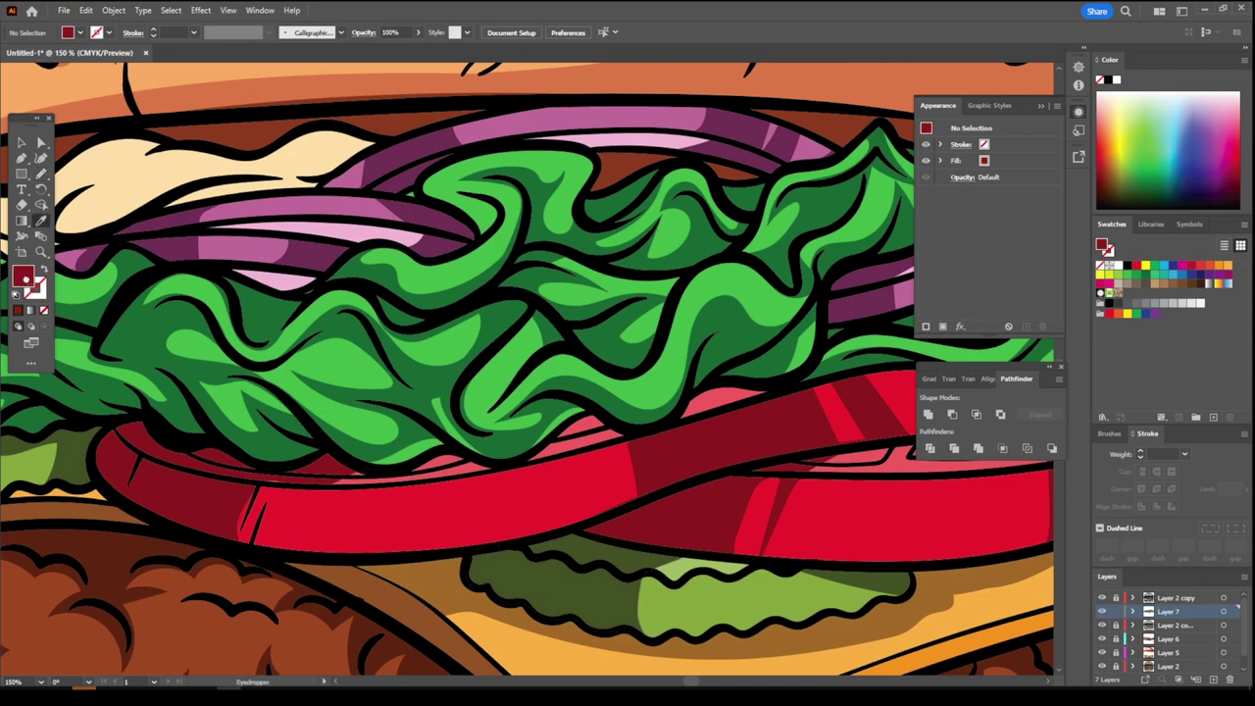
double_click(23, 276)
key(Return)
key(n)
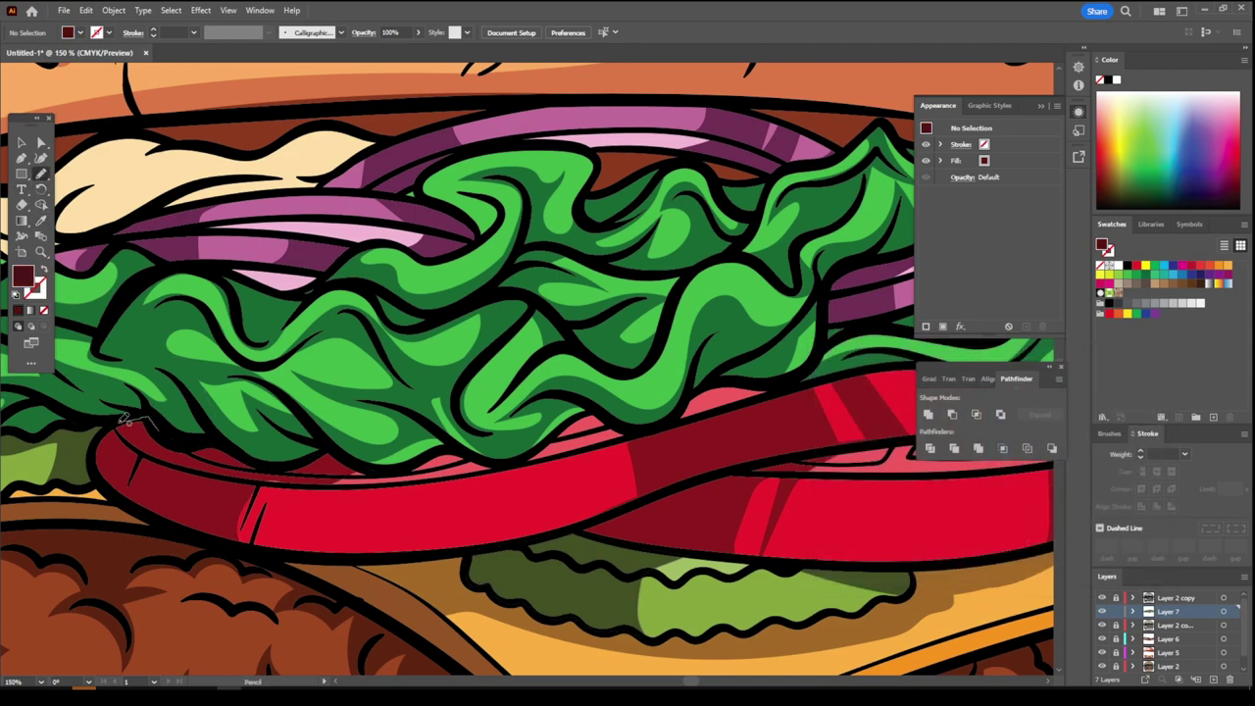
scroll(245, 450, down, 5)
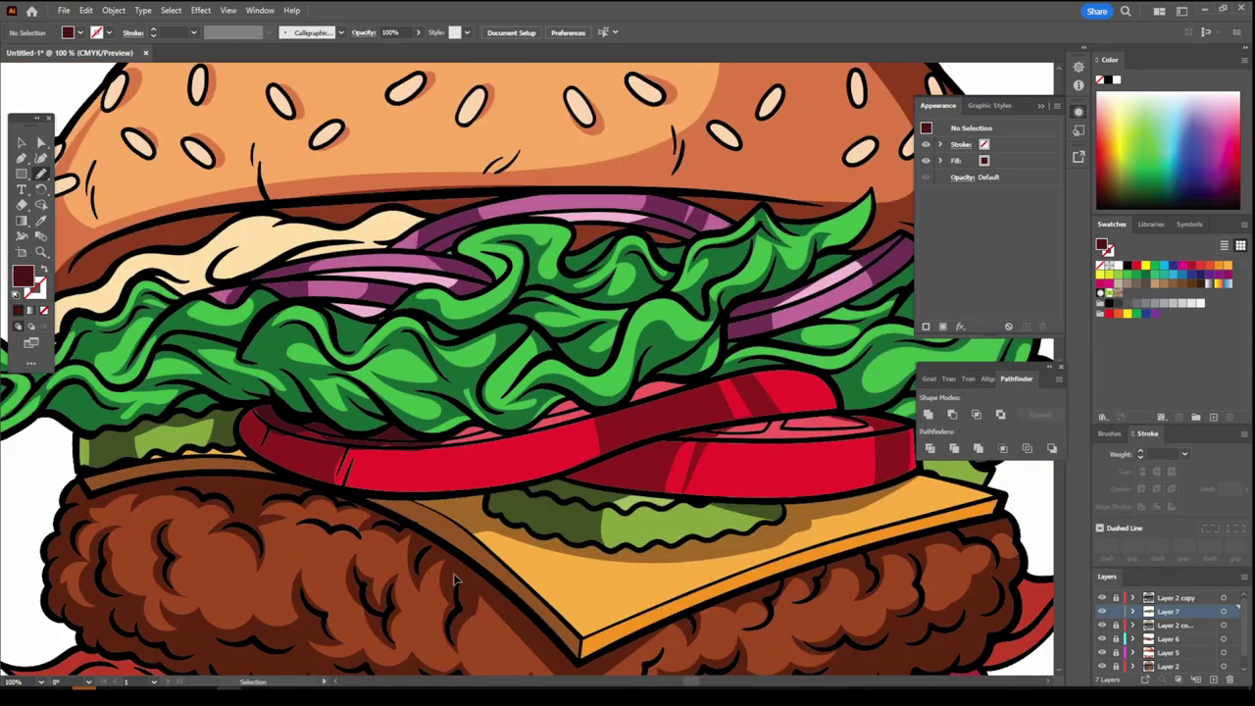
scroll(167, 365, up, 5)
Sample the patty's dark brown and confirm it as the fill colour
key(i)
click(168, 365)
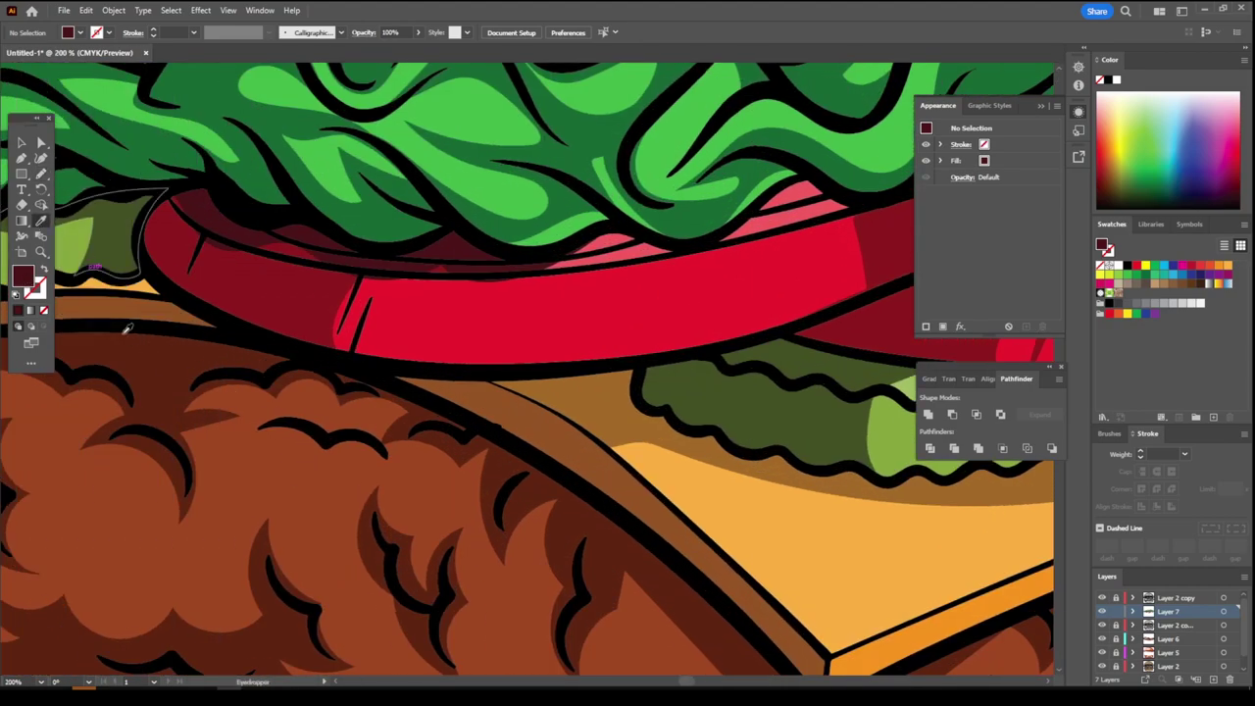
double_click(23, 276)
key(Return)
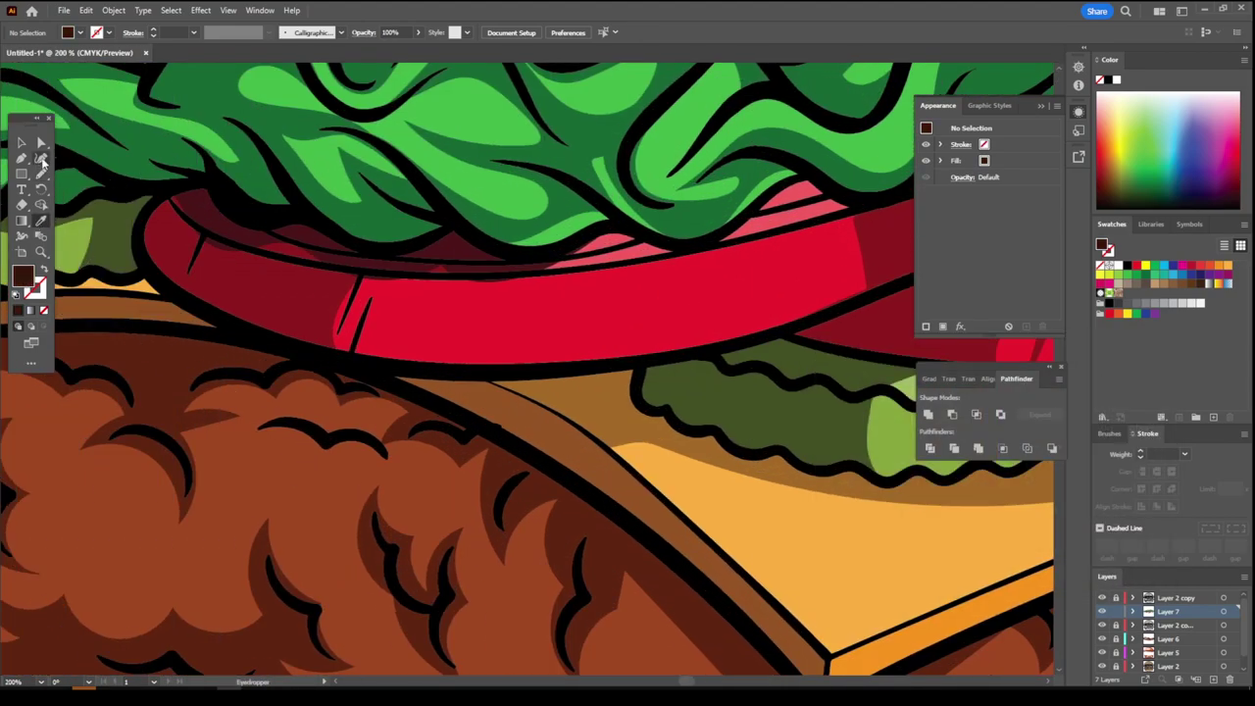
key(n)
key(ctrl+minus)
key(ctrl+minus)
key(ctrl+minus)
key(ctrl+plus)
key(ctrl+plus)
key(v)
Recolour an existing patty shadow to a deeper red-brown, then deselect it
click(300, 392)
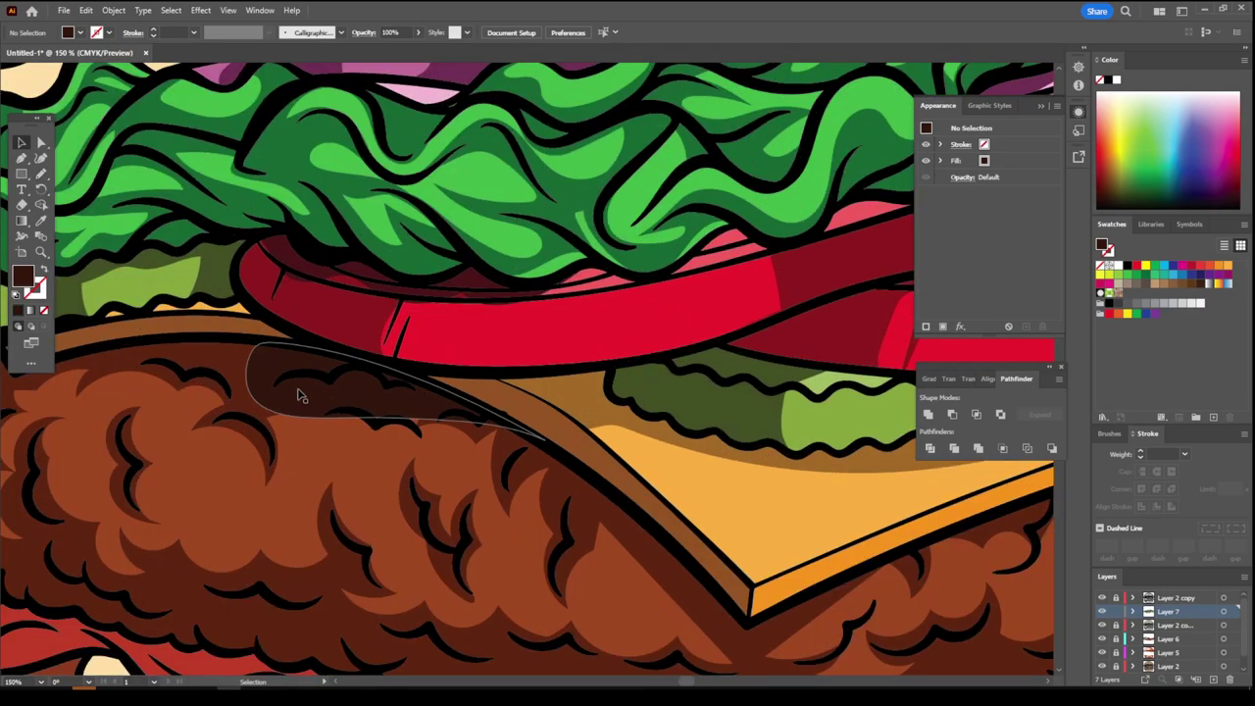
double_click(22, 276)
click(1013, 547)
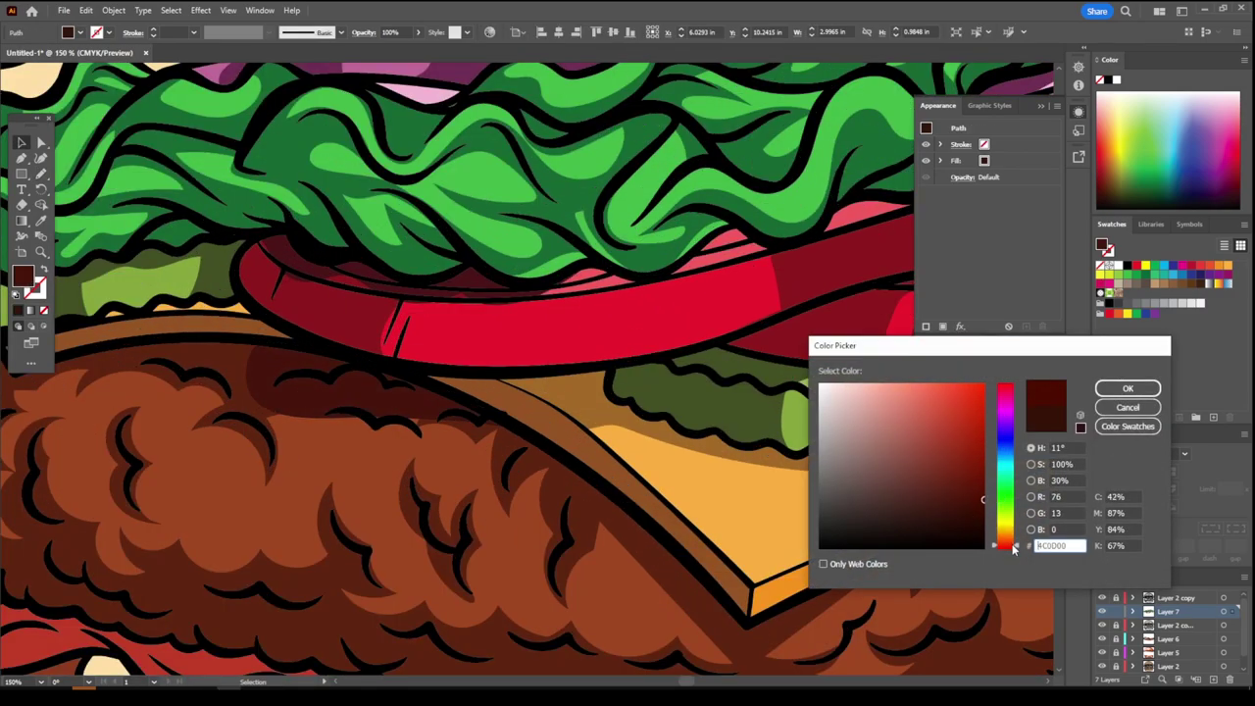
click(1127, 388)
key(ctrl+minus)
key(ctrl+minus)
key(ctrl+shift+a)
Draw dark shadows along the patty's top edge and down under the cheese
key(n)
key(ctrl+plus)
key(ctrl+plus)
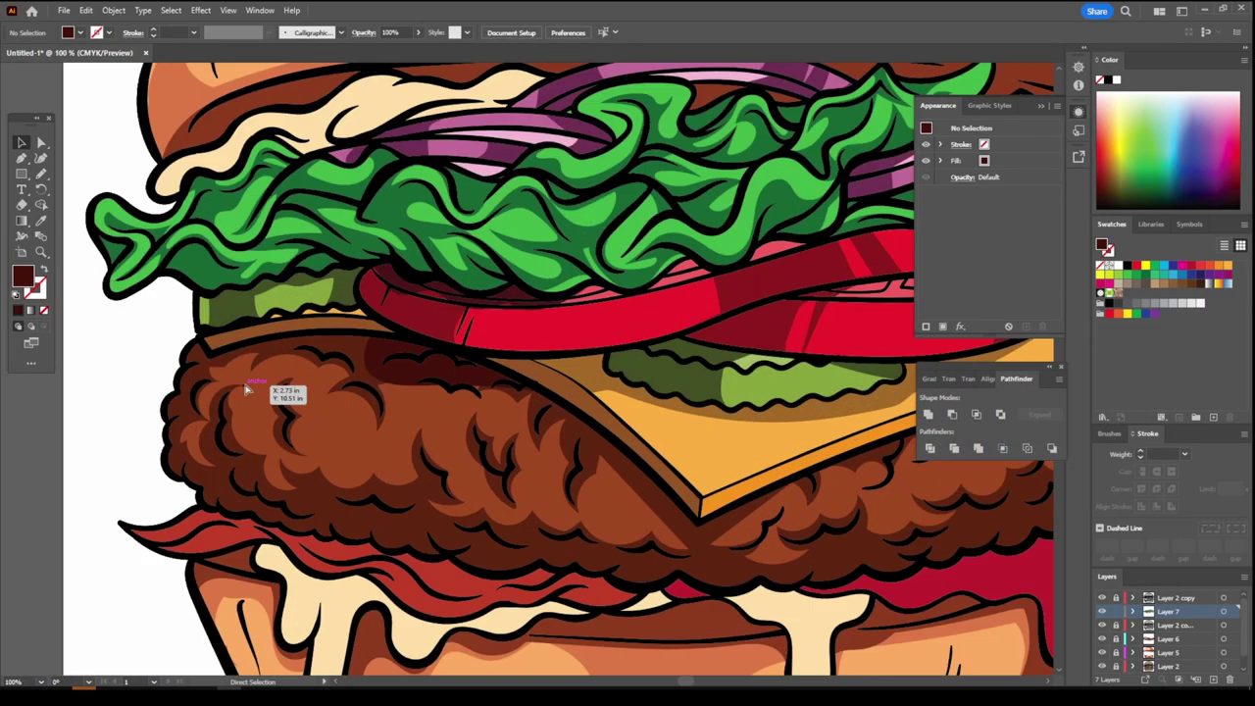
key(ctrl+plus)
drag(477, 431, 490, 451)
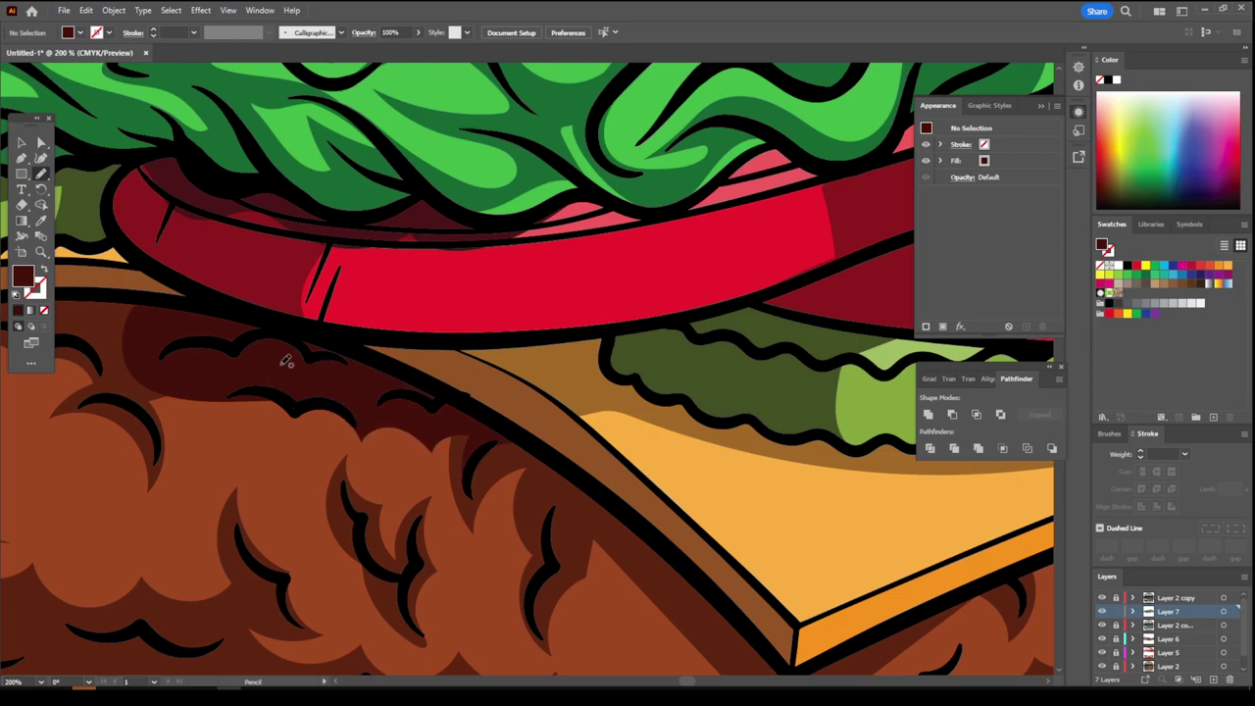
key(ctrl+0)
key(ctrl+plus)
key(ctrl+plus)
key(ctrl+plus)
mouse_move(176, 365)
mouse_down()
mouse_move(389, 610)
mouse_move(813, 370)
mouse_move(656, 411)
mouse_move(377, 535)
mouse_move(252, 411)
mouse_move(177, 365)
mouse_up()
key(ctrl+minus)
key(ctrl+minus)
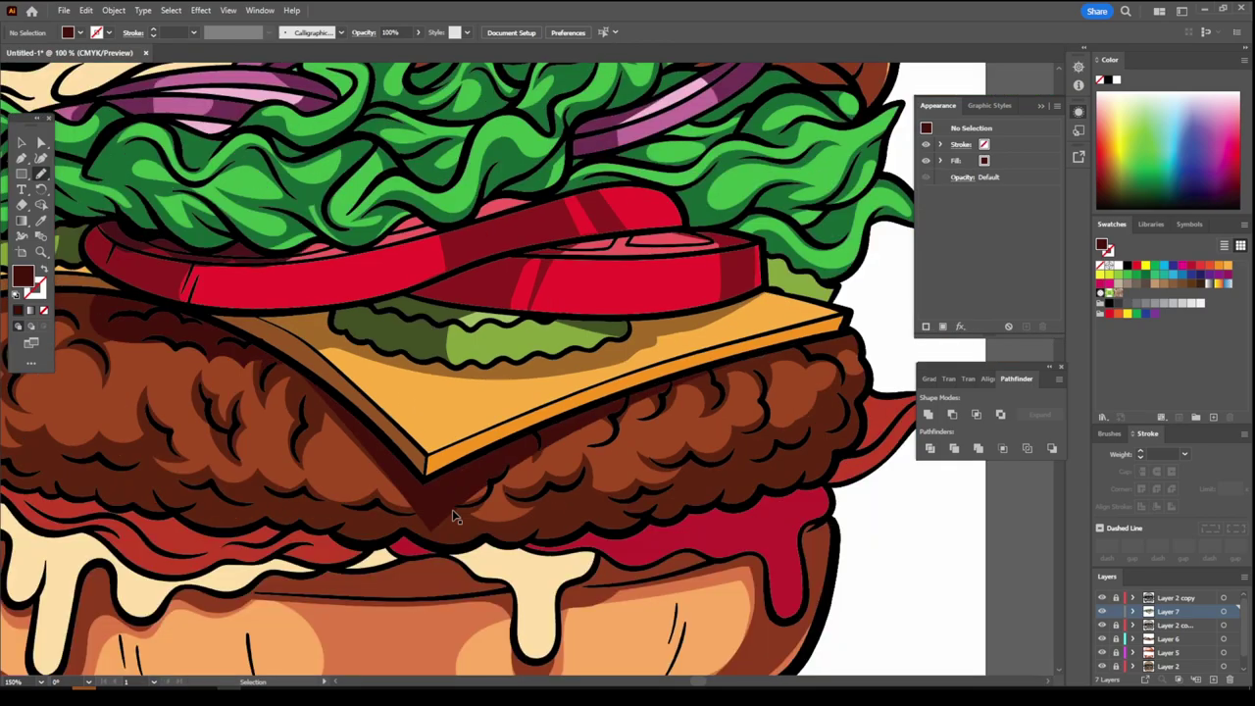
key(ctrl+minus)
key(ctrl+minus)
key(ctrl+minus)
Sample a brown from the artwork as the fill for the cheese shadows
key(ctrl+plus)
key(ctrl+plus)
key(ctrl+plus)
key(i)
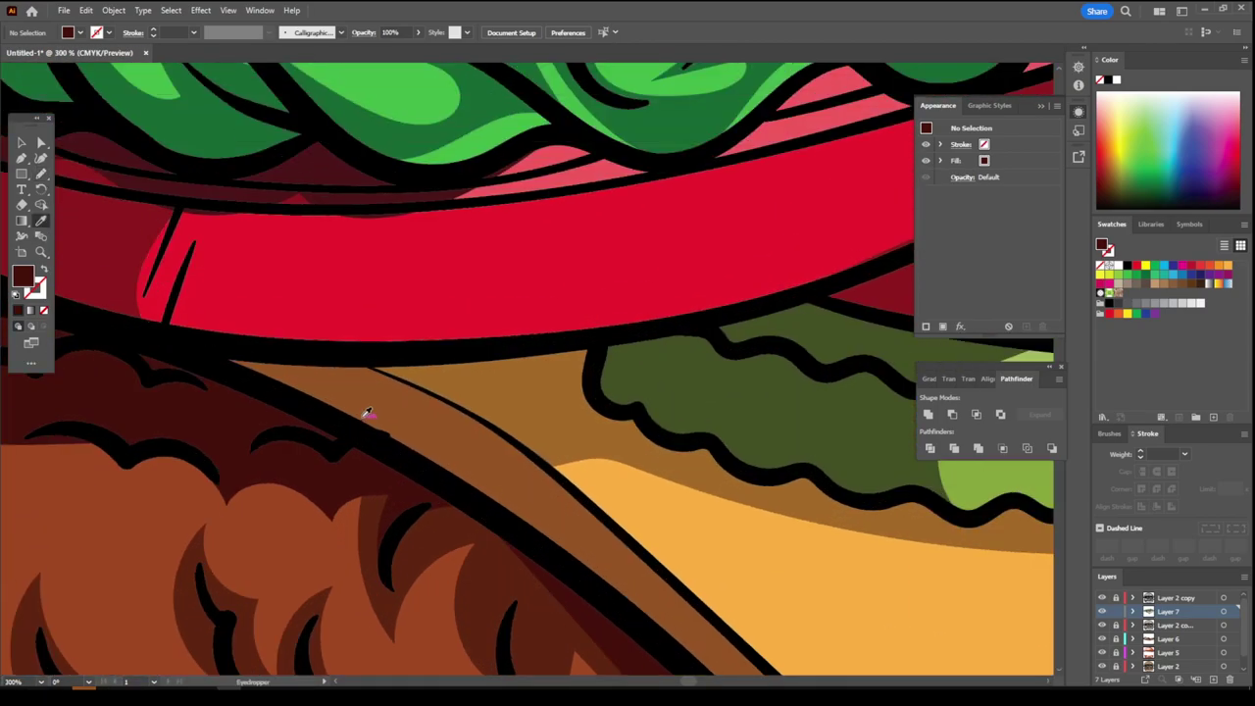
click(363, 414)
key(Return)
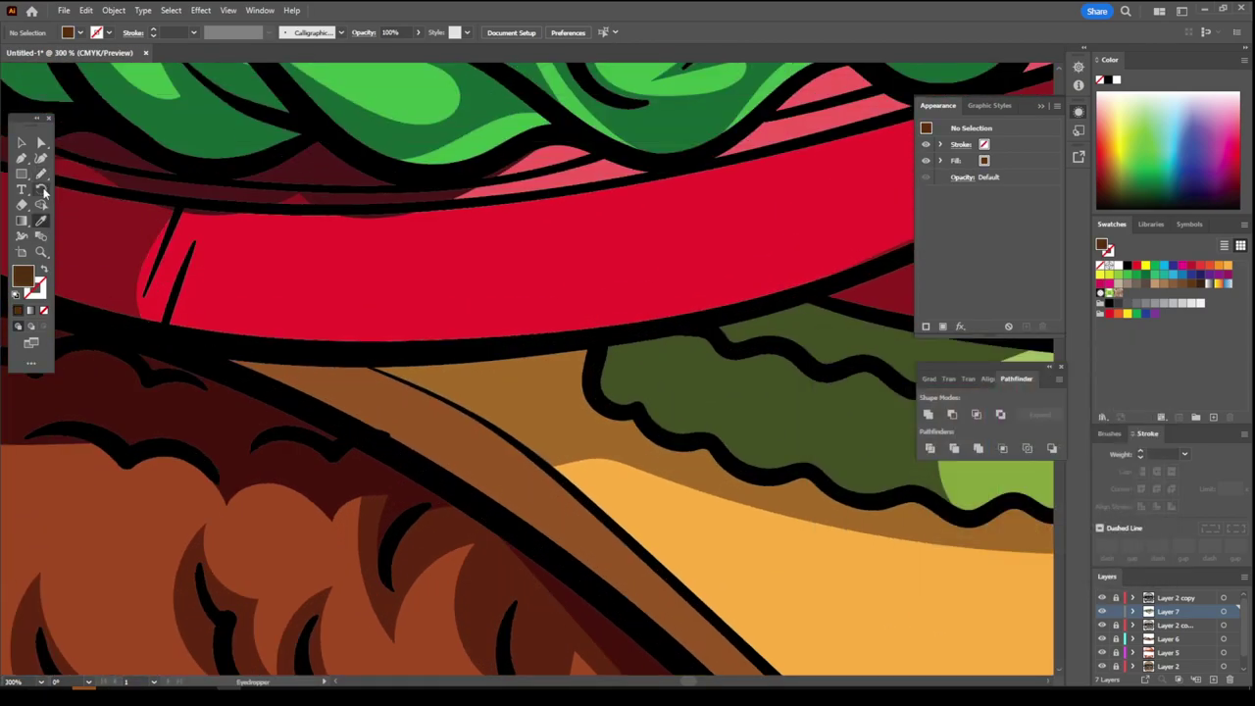
key(n)
Draw brown shadows on the cheese under the tomato and under the pickles
drag(191, 349, 428, 464)
drag(592, 431, 457, 350)
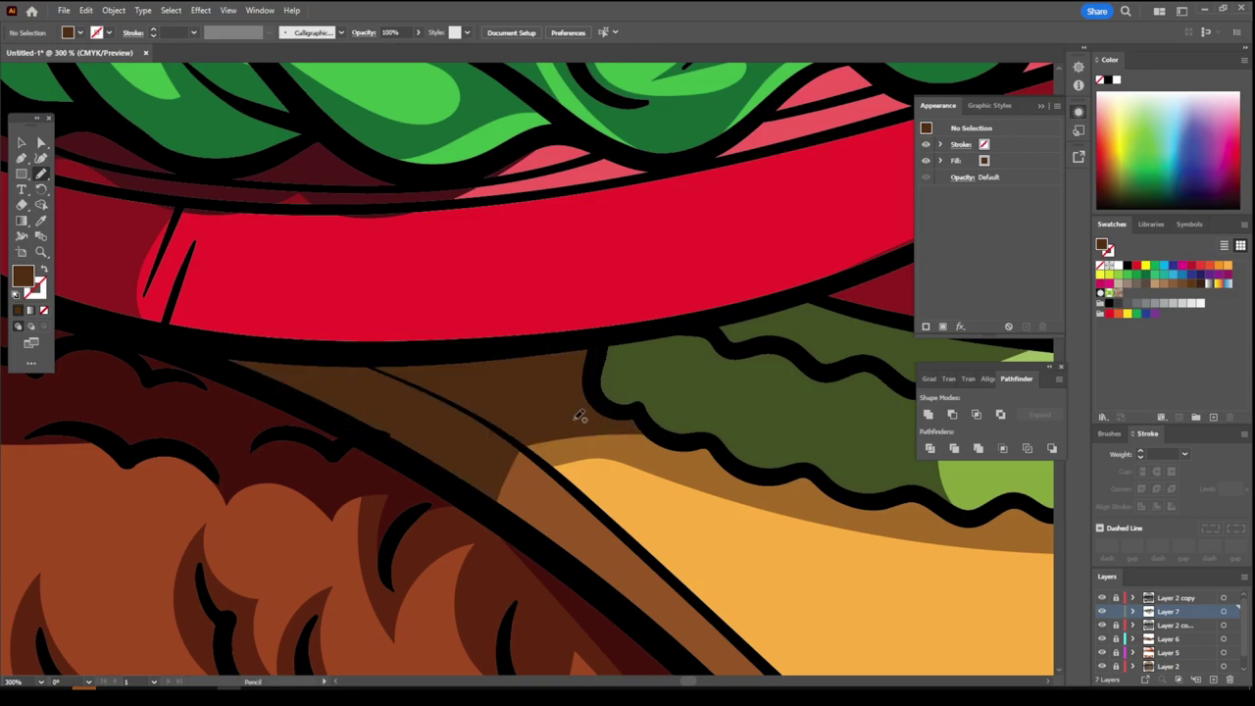
key(ctrl+minus)
key(ctrl+minus)
key(ctrl+minus)
key(ctrl+plus)
key(ctrl+plus)
key(ctrl+plus)
drag(674, 470, 612, 486)
drag(328, 382, 317, 446)
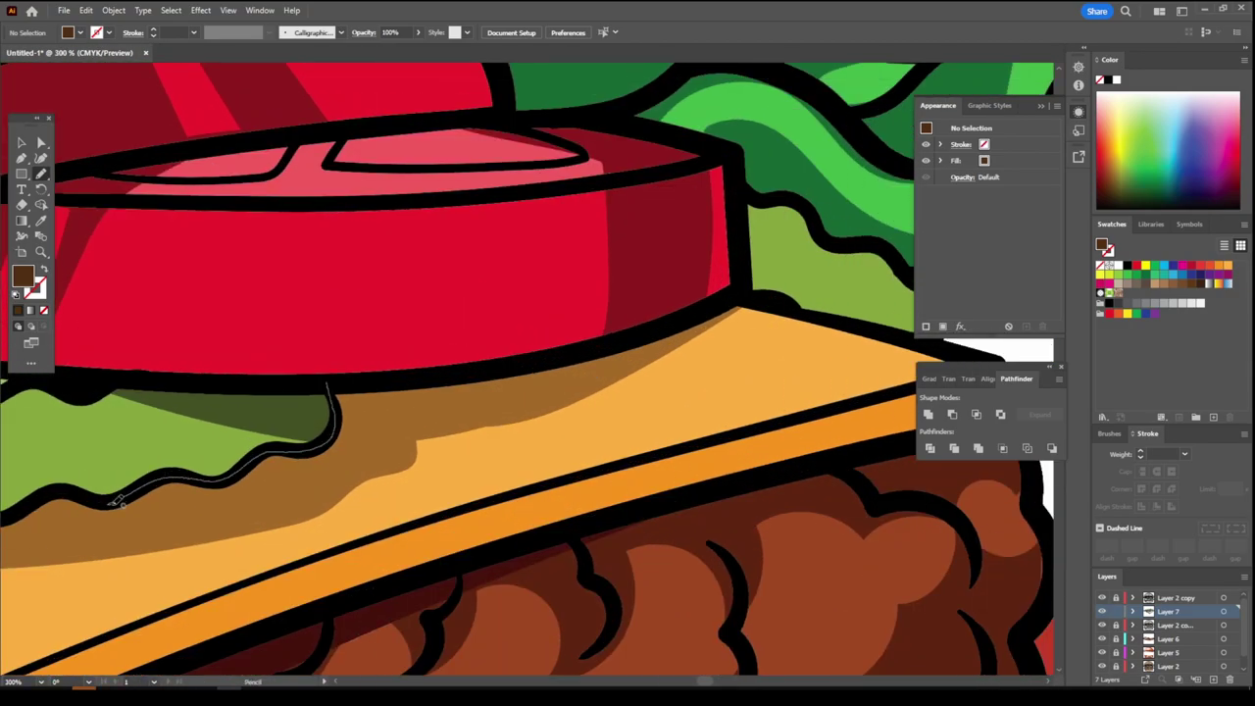
mouse_move(118, 502)
mouse_down()
mouse_move(709, 349)
mouse_move(726, 309)
mouse_up()
key(ctrl+minus)
key(ctrl+minus)
key(ctrl+minus)
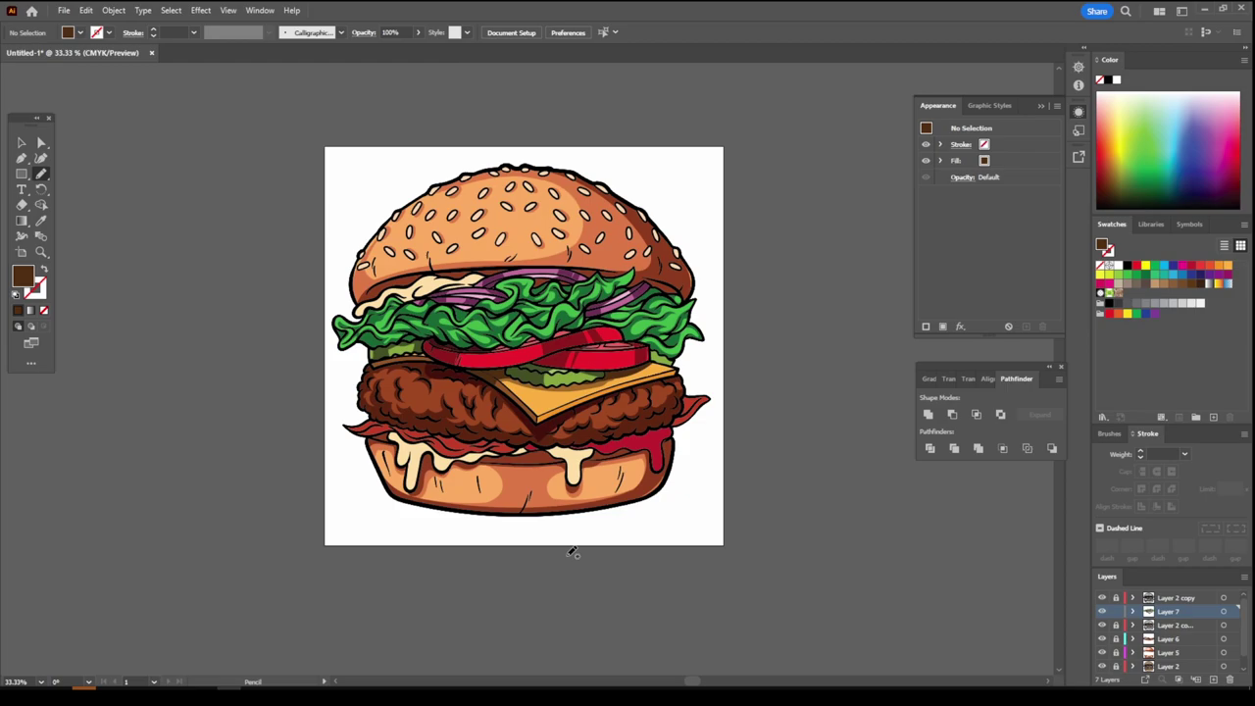
key(ctrl+plus)
key(ctrl+plus)
key(ctrl+plus)
key(ctrl+plus)
key(ctrl+plus)
Set a dark red bacon fill and shade the bacon just under the patty
key(i)
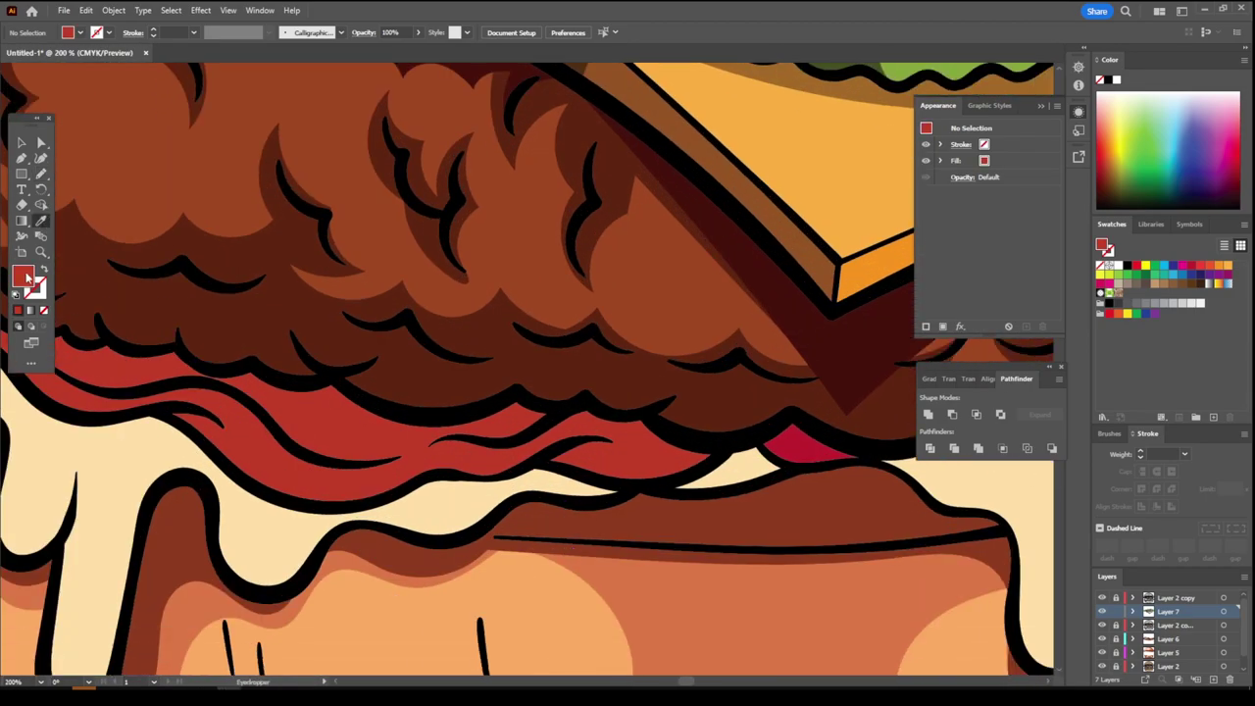
double_click(23, 278)
click(1120, 386)
key(n)
drag(725, 446, 595, 474)
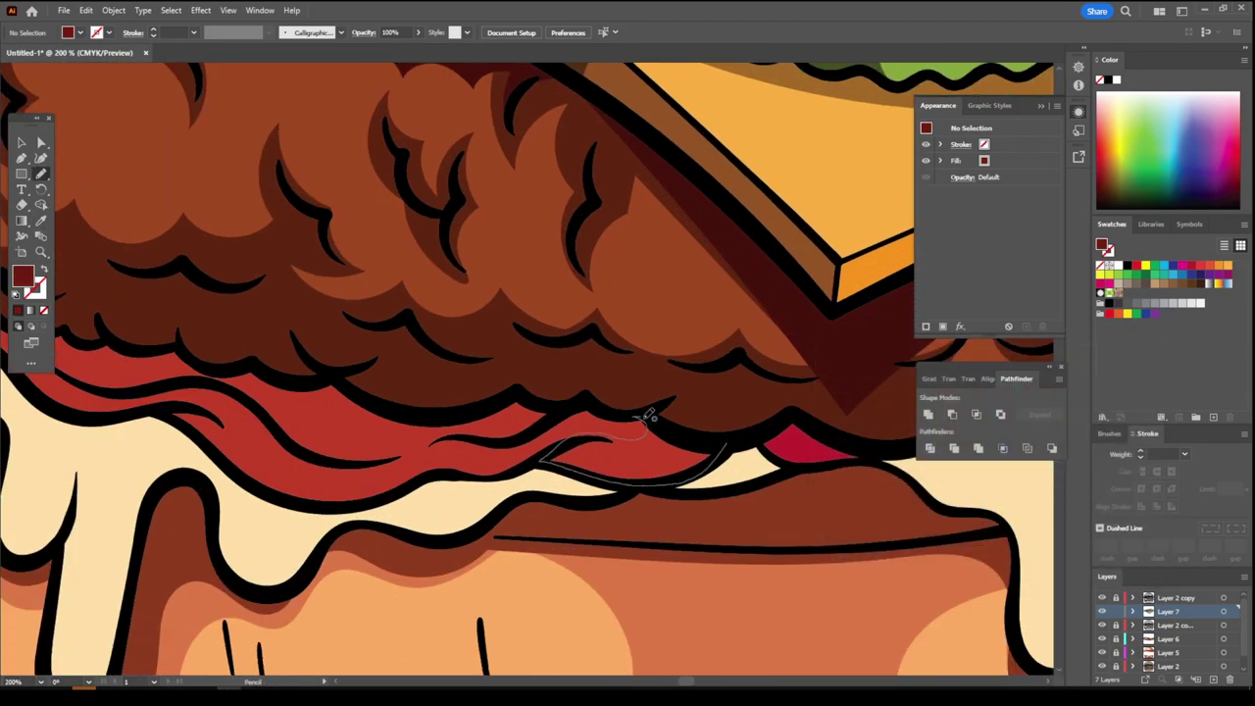
mouse_move(647, 417)
mouse_down()
mouse_move(480, 459)
mouse_move(334, 437)
mouse_move(525, 395)
mouse_up()
key(ctrl+minus)
key(ctrl+minus)
key(ctrl+minus)
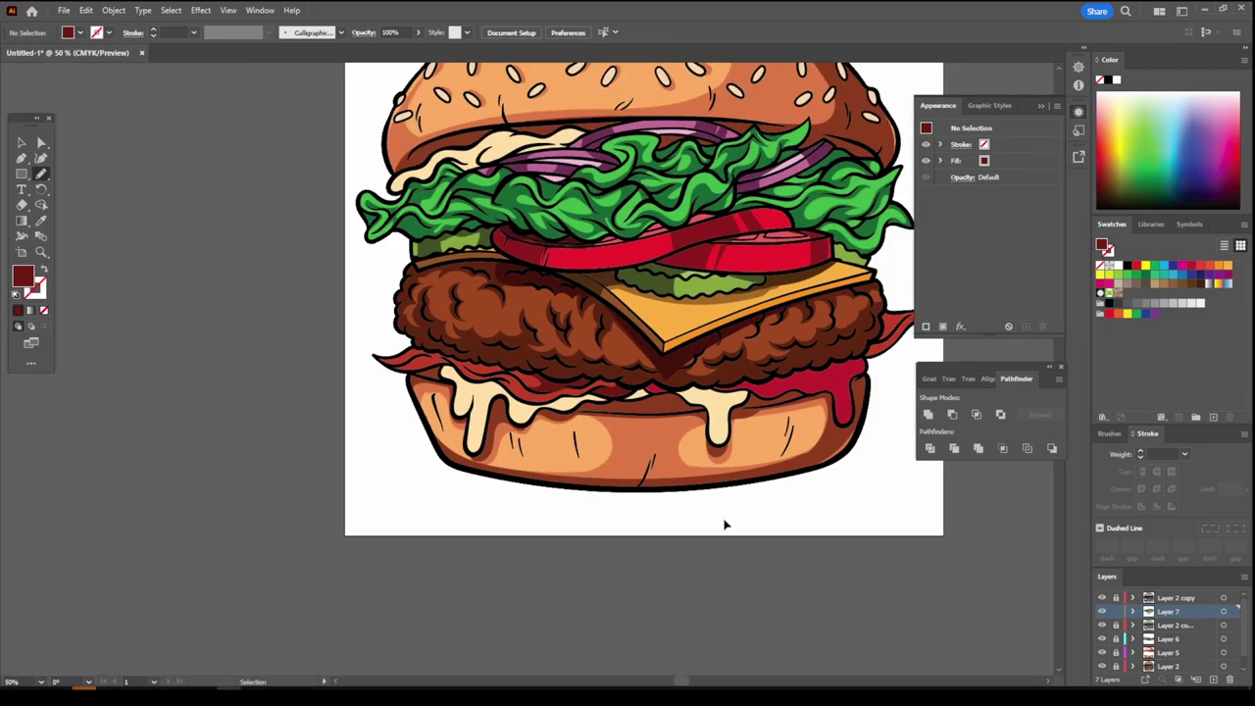
key(ctrl+plus)
key(ctrl+plus)
key(ctrl+plus)
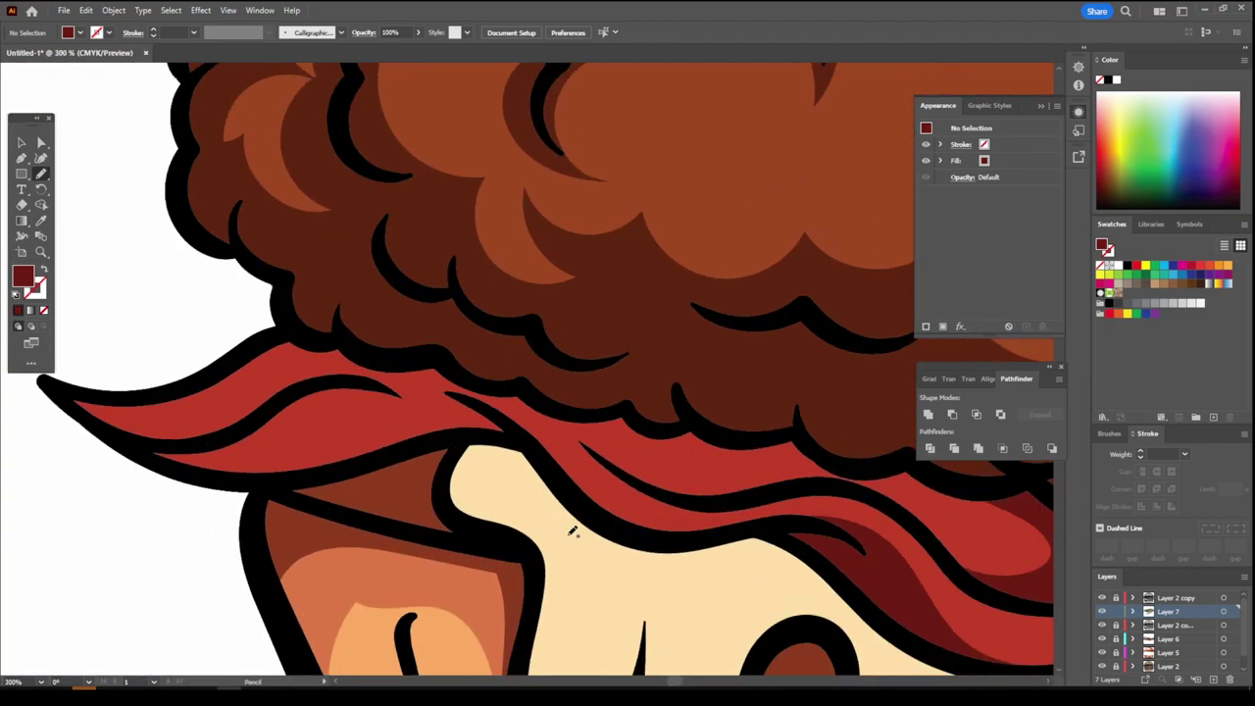
Draw dark red shadows along the bacon's upper, lower and right-hand edges
drag(138, 447, 320, 382)
drag(502, 404, 145, 437)
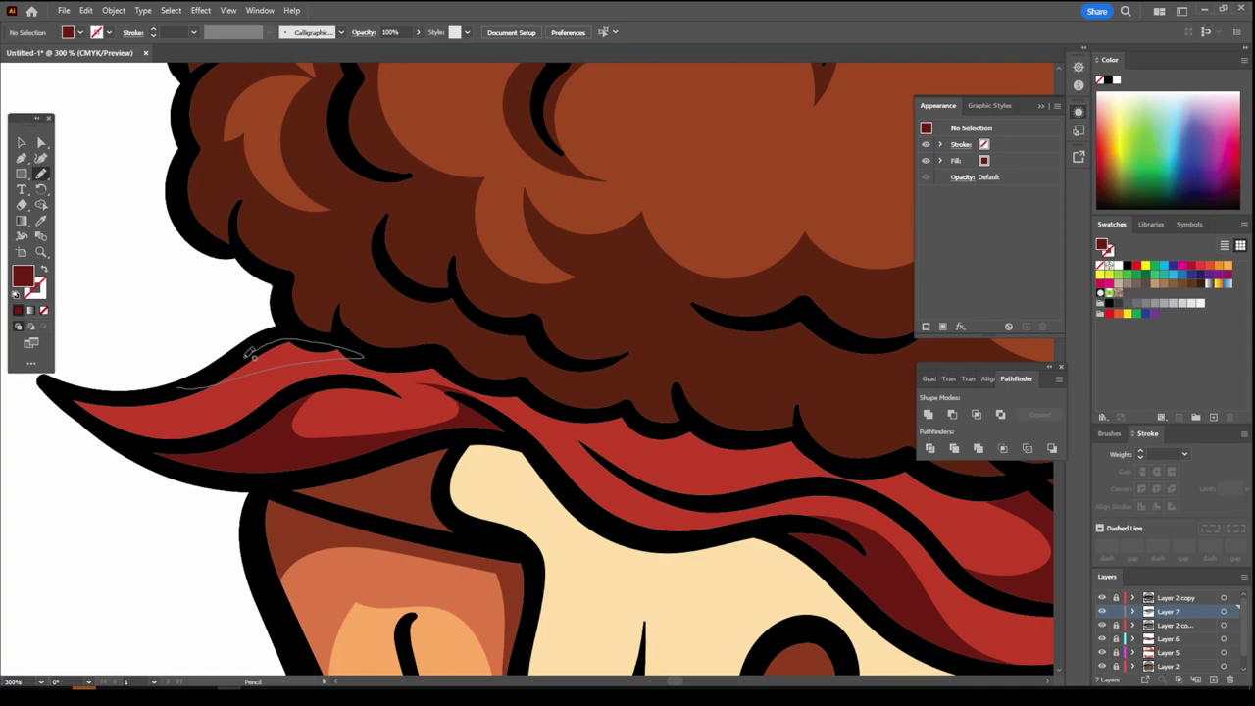
mouse_move(540, 400)
mouse_down()
mouse_move(851, 460)
mouse_move(627, 414)
mouse_up()
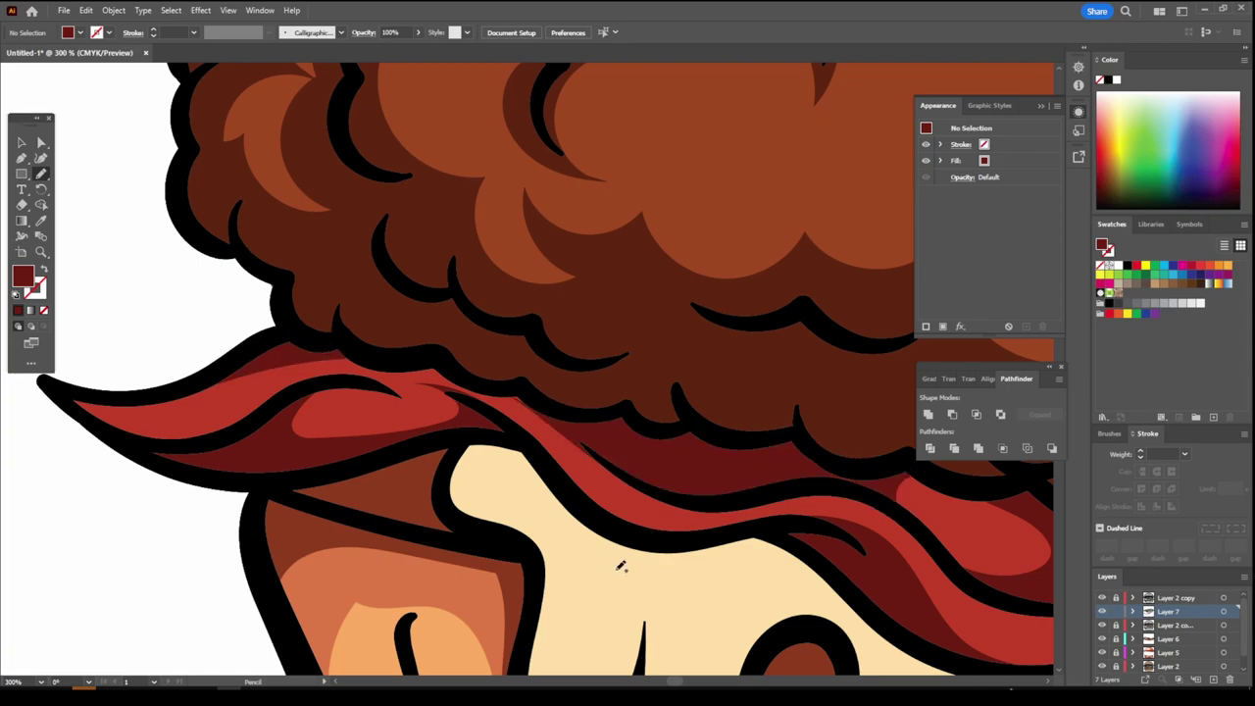
key(ctrl+minus)
key(ctrl+minus)
key(ctrl+minus)
key(ctrl+plus)
key(ctrl+plus)
key(ctrl+plus)
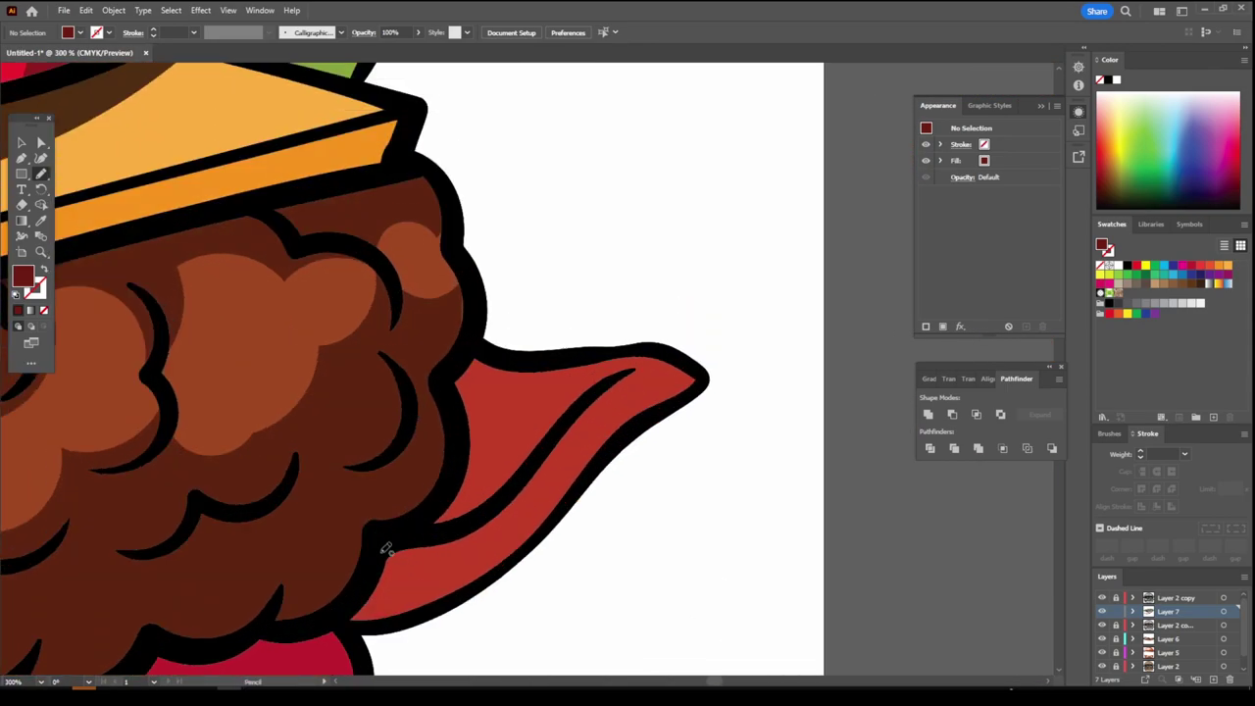
mouse_move(345, 622)
mouse_down()
mouse_move(565, 361)
mouse_move(583, 601)
mouse_up()
key(ctrl+minus)
key(ctrl+minus)
key(ctrl+minus)
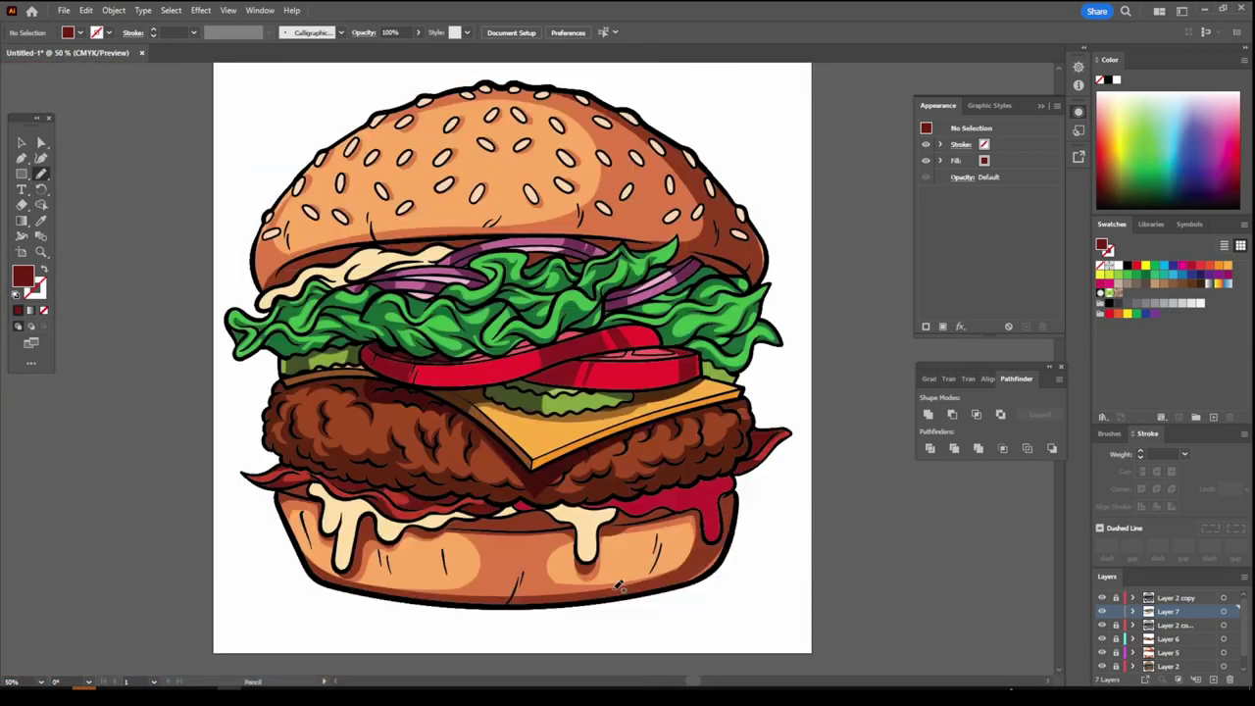
Sample the cheese's cream colour and darken it to a tan fill
key(i)
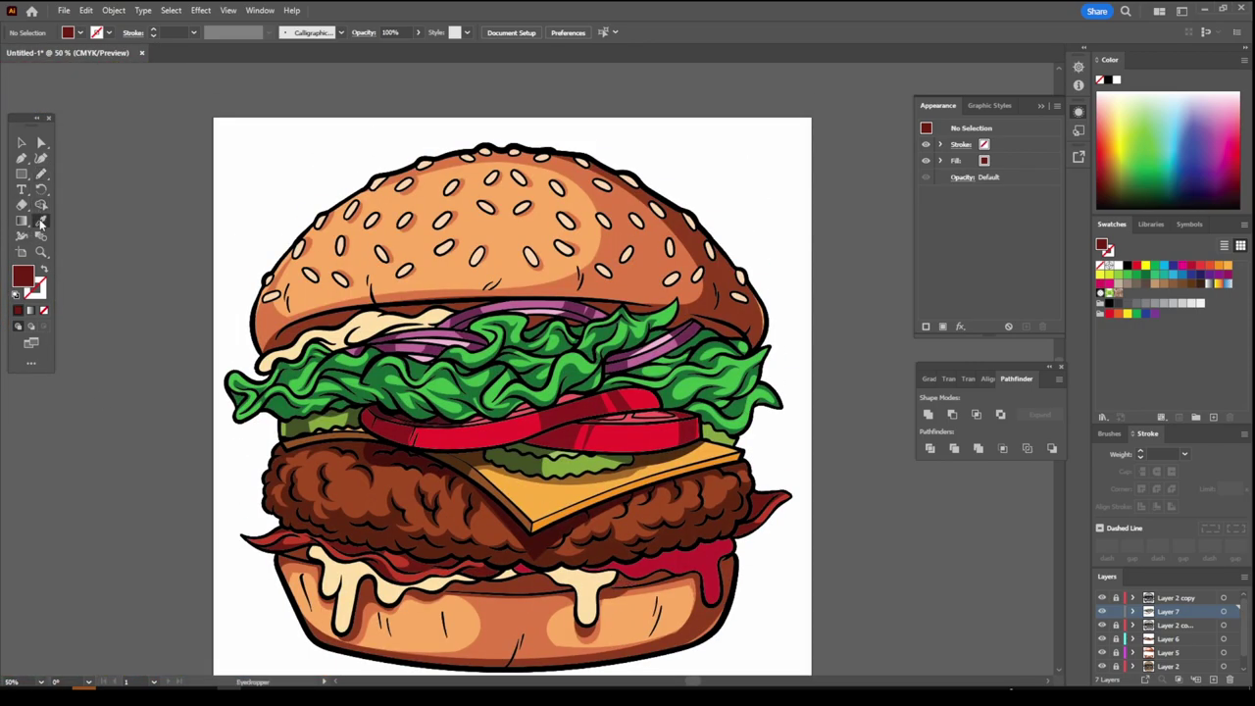
click(588, 586)
double_click(22, 276)
drag(882, 416, 903, 439)
click(1125, 389)
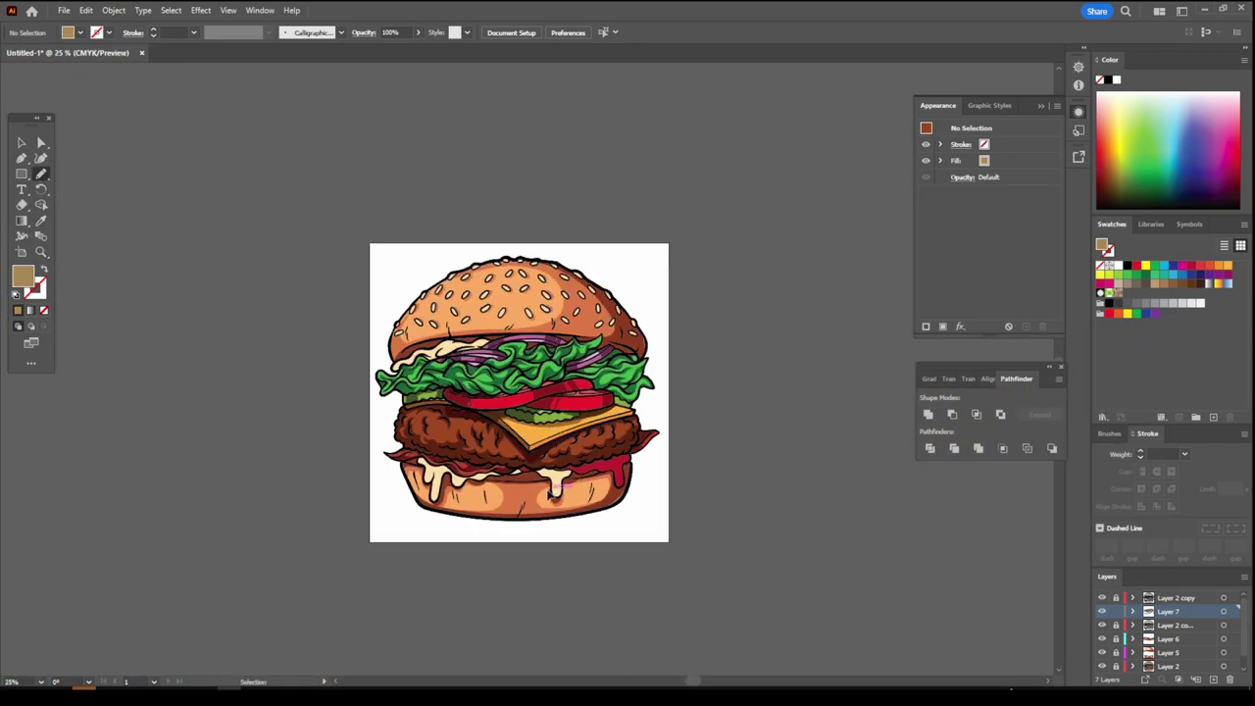
Draw tan Pencil shadows on the left side and lower part of the cheese drip
key(n)
key(ctrl+plus)
key(ctrl+plus)
key(ctrl+plus)
mouse_move(270, 247)
mouse_down()
mouse_move(493, 364)
mouse_move(597, 512)
mouse_move(411, 201)
mouse_move(118, 230)
mouse_up()
scroll(588, 460, right, 5)
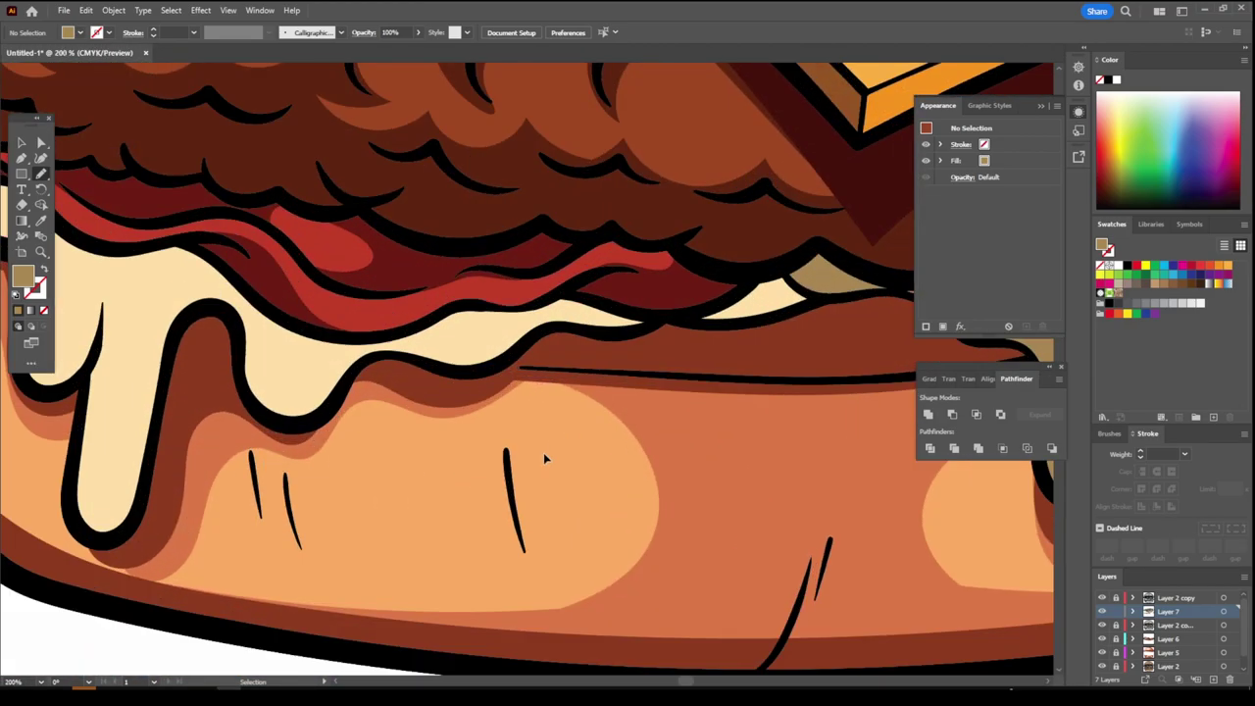
key(ctrl+minus)
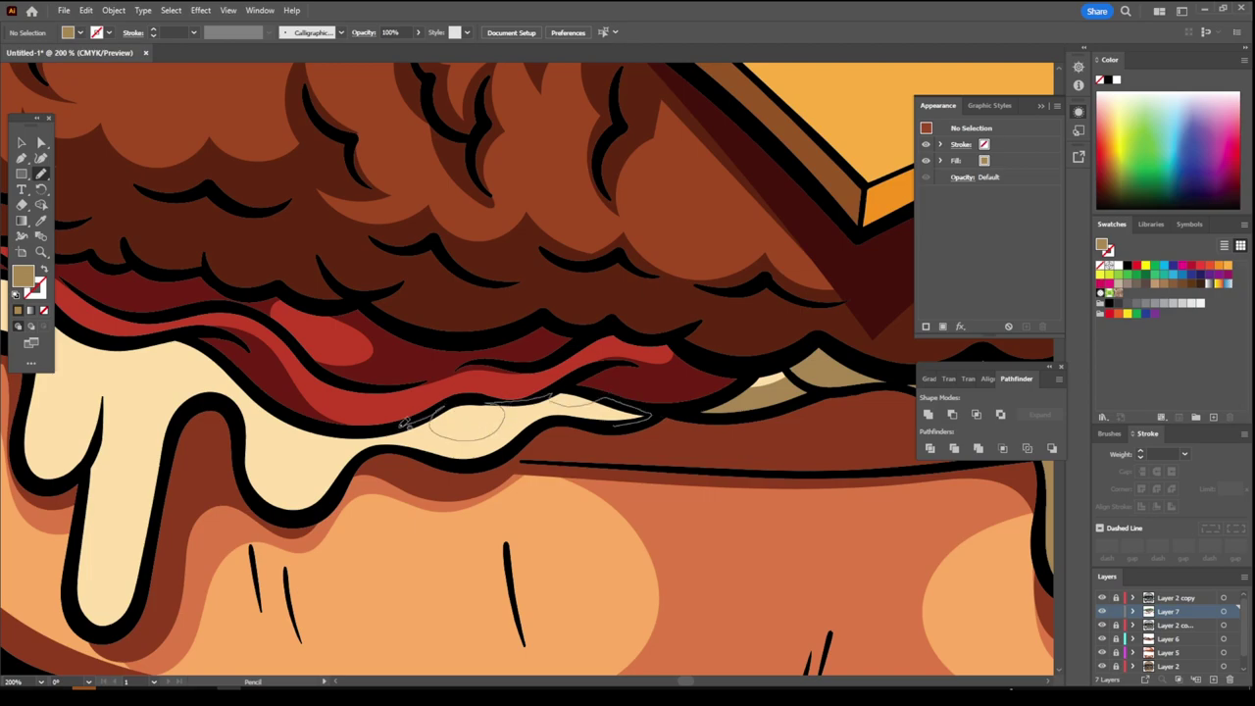
drag(245, 384, 348, 475)
drag(544, 424, 534, 428)
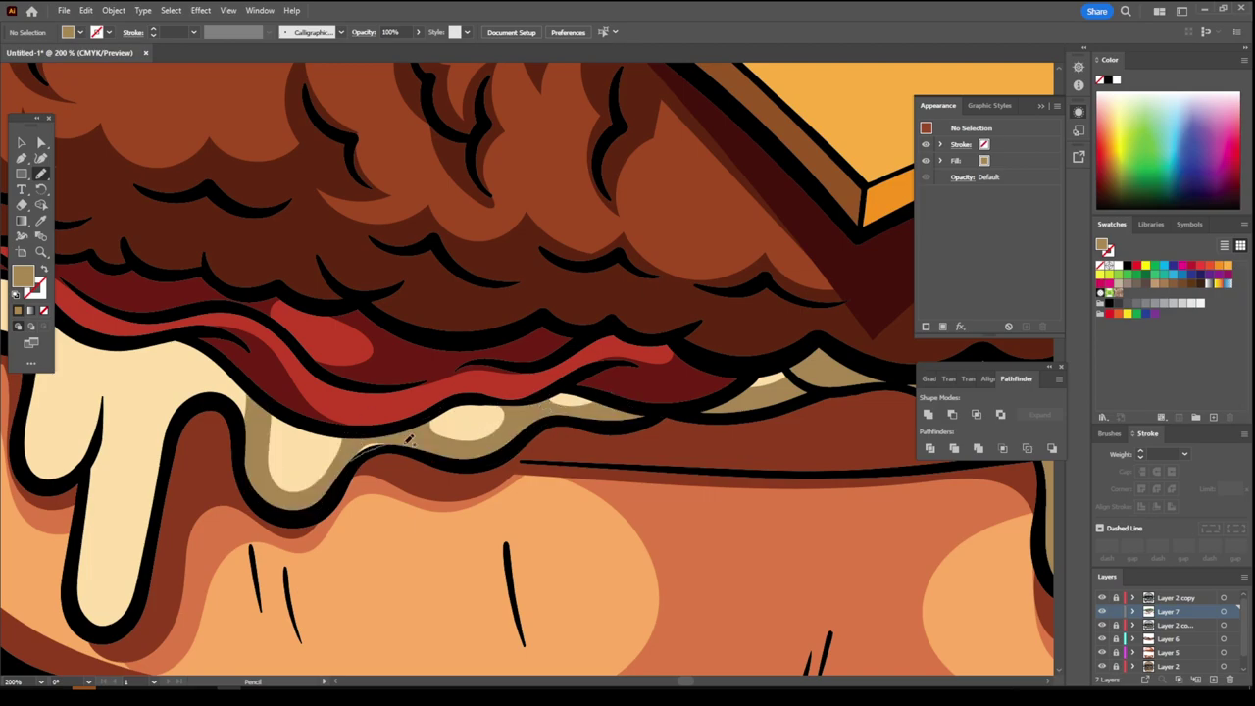
Add a tan shadow along the left cheese drips
key(ctrl+0)
scroll(567, 525, up, 5)
scroll(329, 559, up, 2)
mouse_move(330, 560)
mouse_down()
mouse_move(491, 306)
mouse_move(392, 202)
mouse_move(231, 241)
mouse_move(166, 115)
mouse_move(330, 647)
mouse_up()
scroll(585, 582, down, 4)
scroll(589, 573, down, 3)
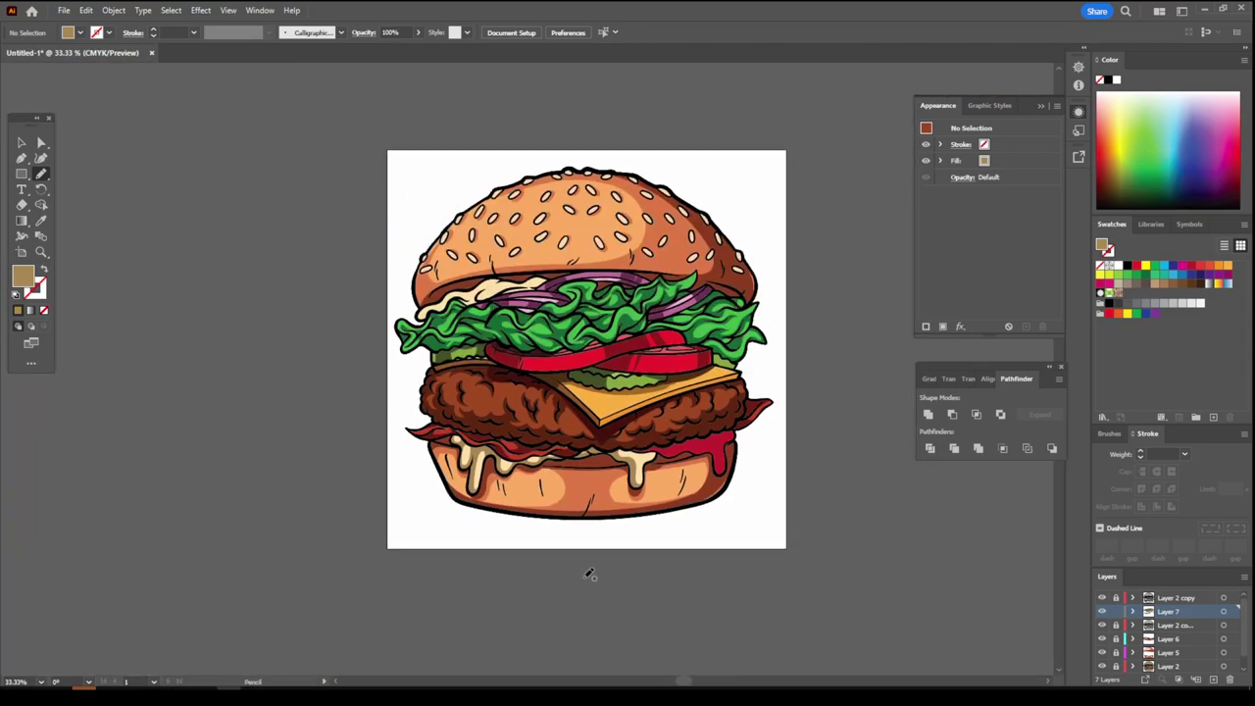
scroll(608, 253, up, 5)
scroll(686, 392, up, 3)
Shade the sauce above the onion and the sauce edge under the top bun in tan
mouse_move(406, 468)
mouse_down()
mouse_move(787, 383)
mouse_move(673, 353)
mouse_move(280, 448)
mouse_move(260, 334)
mouse_move(59, 495)
mouse_move(268, 528)
mouse_up()
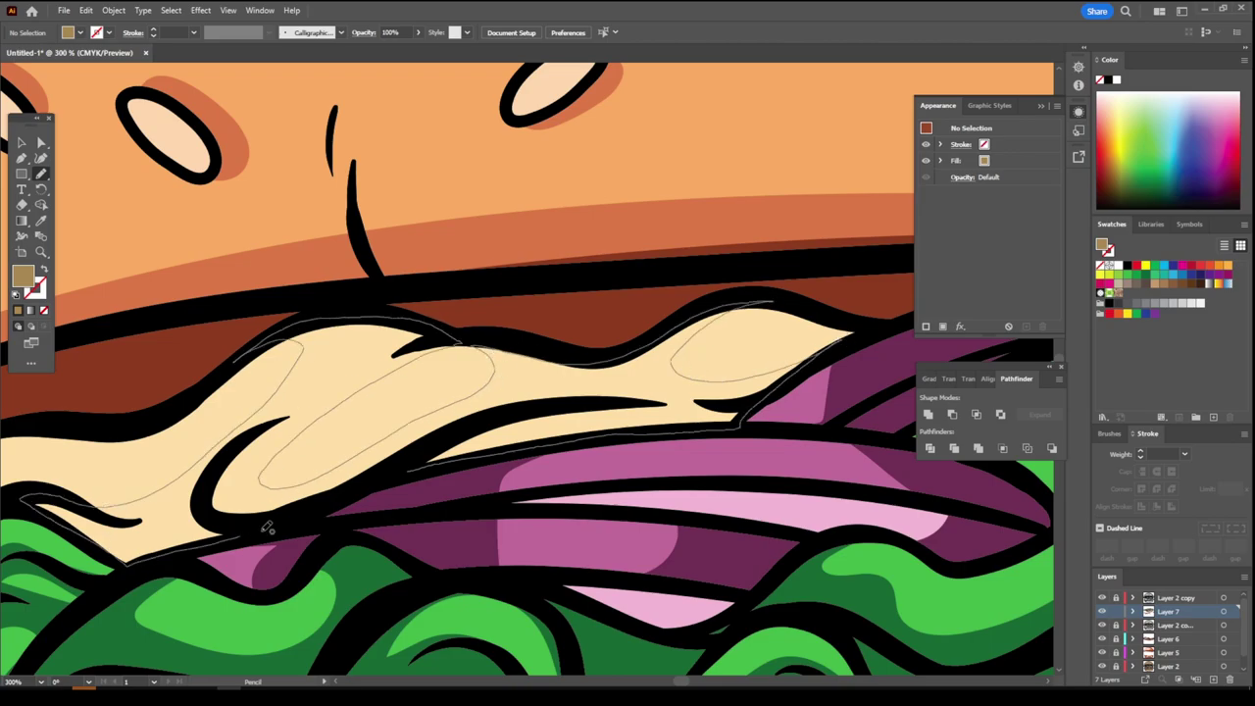
scroll(521, 527, down, 6)
scroll(522, 527, up, 6)
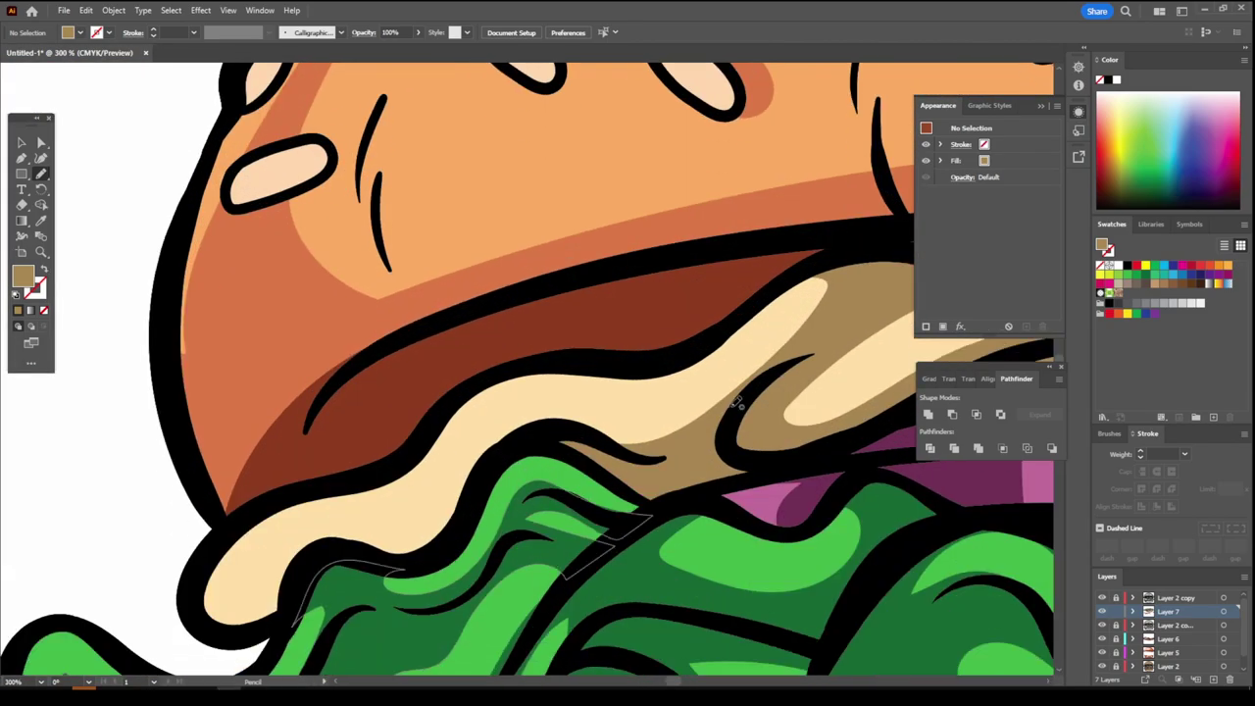
mouse_move(736, 404)
mouse_down()
mouse_move(412, 461)
mouse_move(202, 588)
mouse_move(451, 529)
mouse_up()
scroll(826, 504, down, 3)
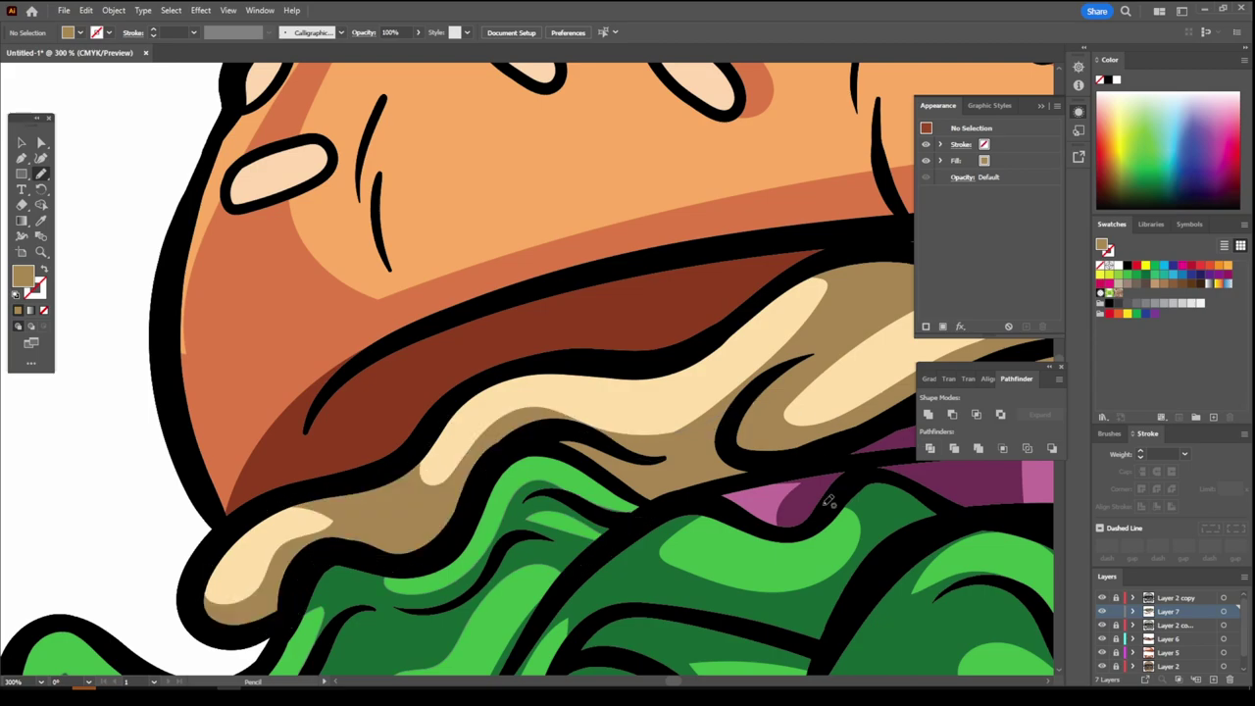
scroll(798, 471, down, 4)
scroll(800, 463, up, 2)
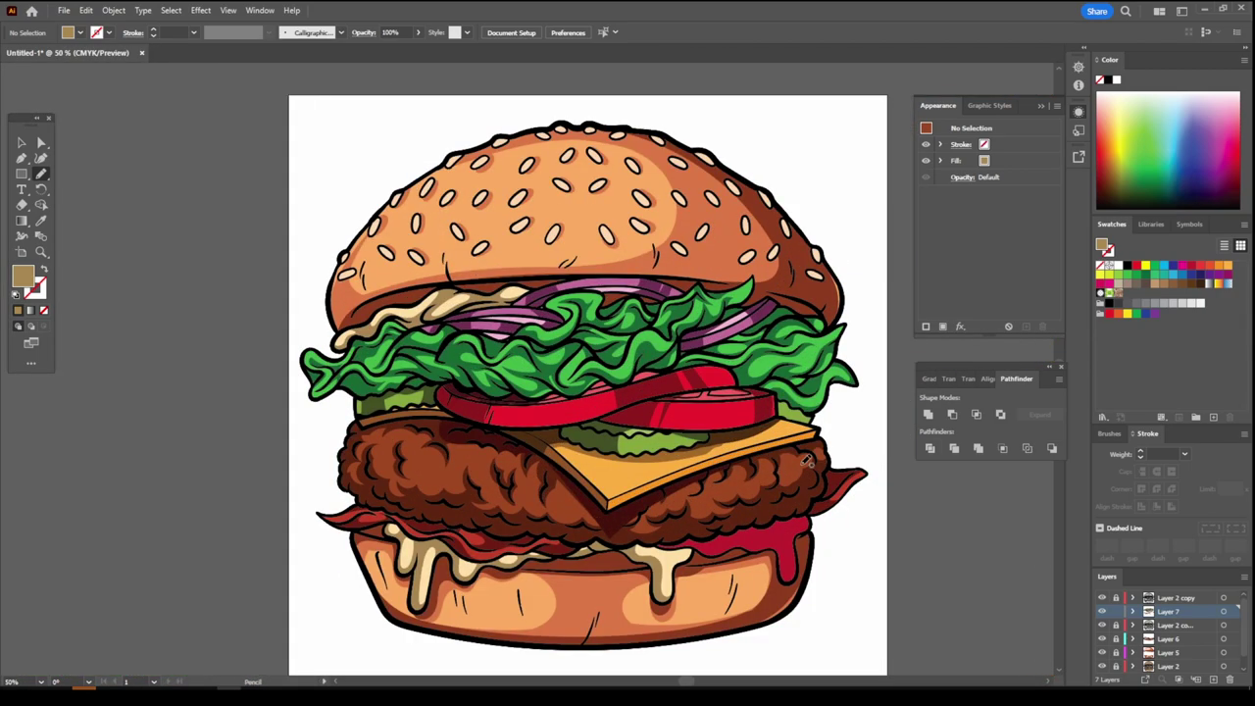
scroll(803, 462, down, 1)
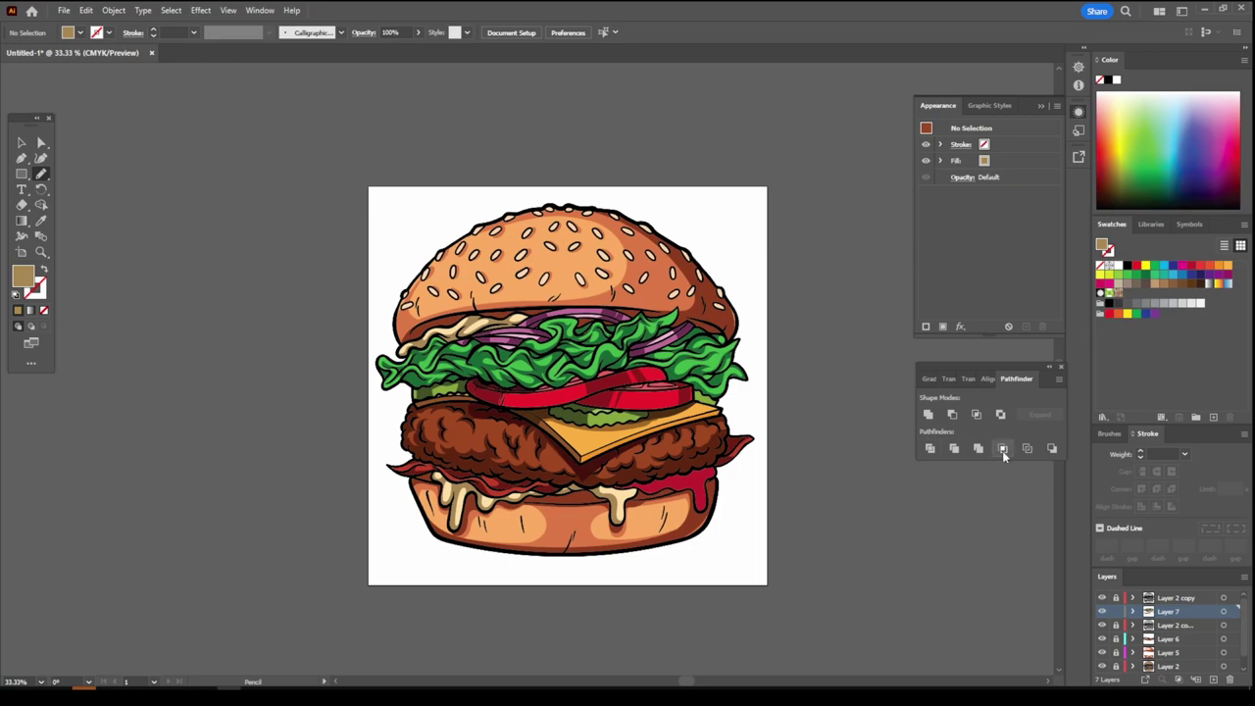
Sample the bun's orange, lighten it, and make it the Paintbrush stroke colour
key(i)
scroll(525, 462, up, 2)
click(294, 196)
double_click(22, 277)
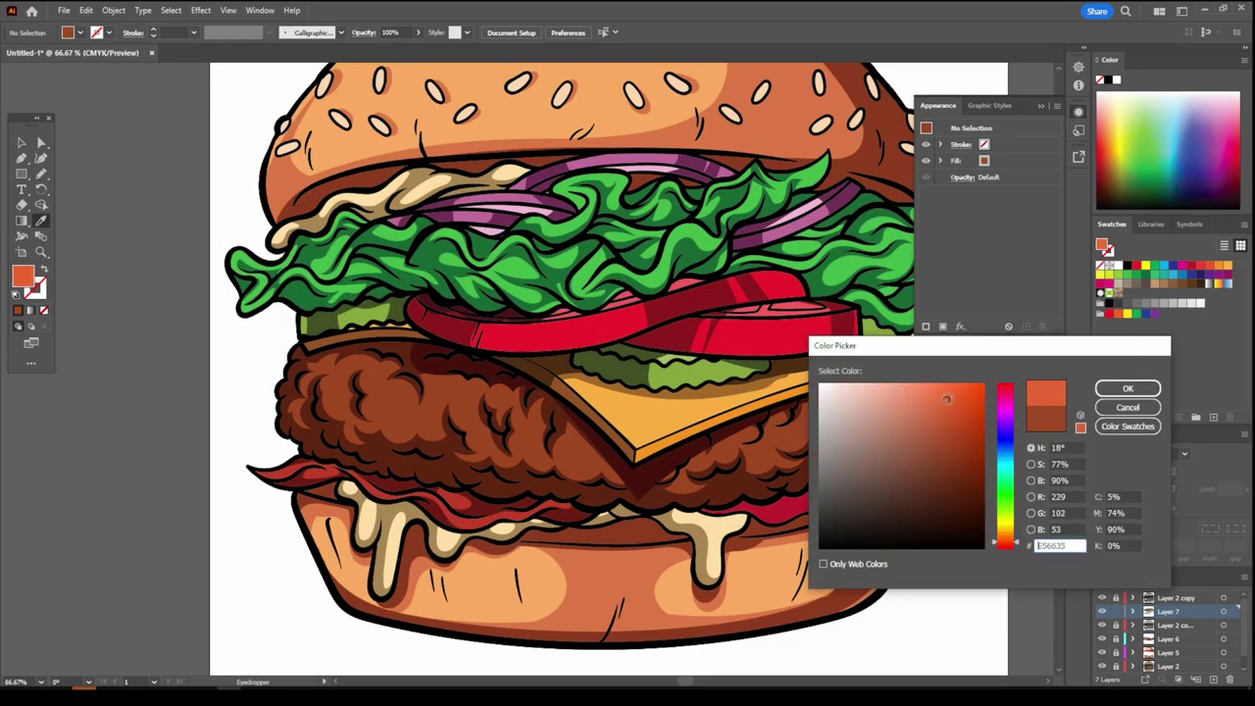
click(1127, 389)
key(b)
scroll(530, 451, up, 2)
key(shift+x)
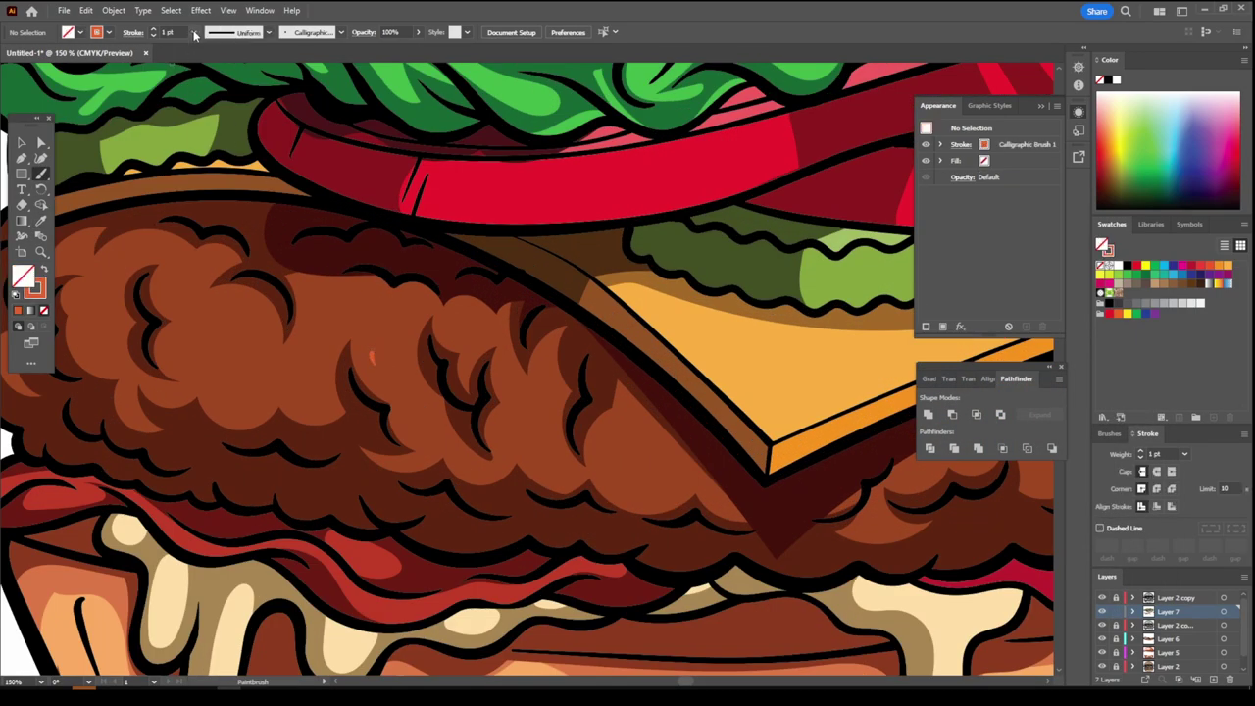
Paint an orange highlight stroke on the patty's bumps
scroll(384, 365, down, 2)
scroll(755, 532, up, 1)
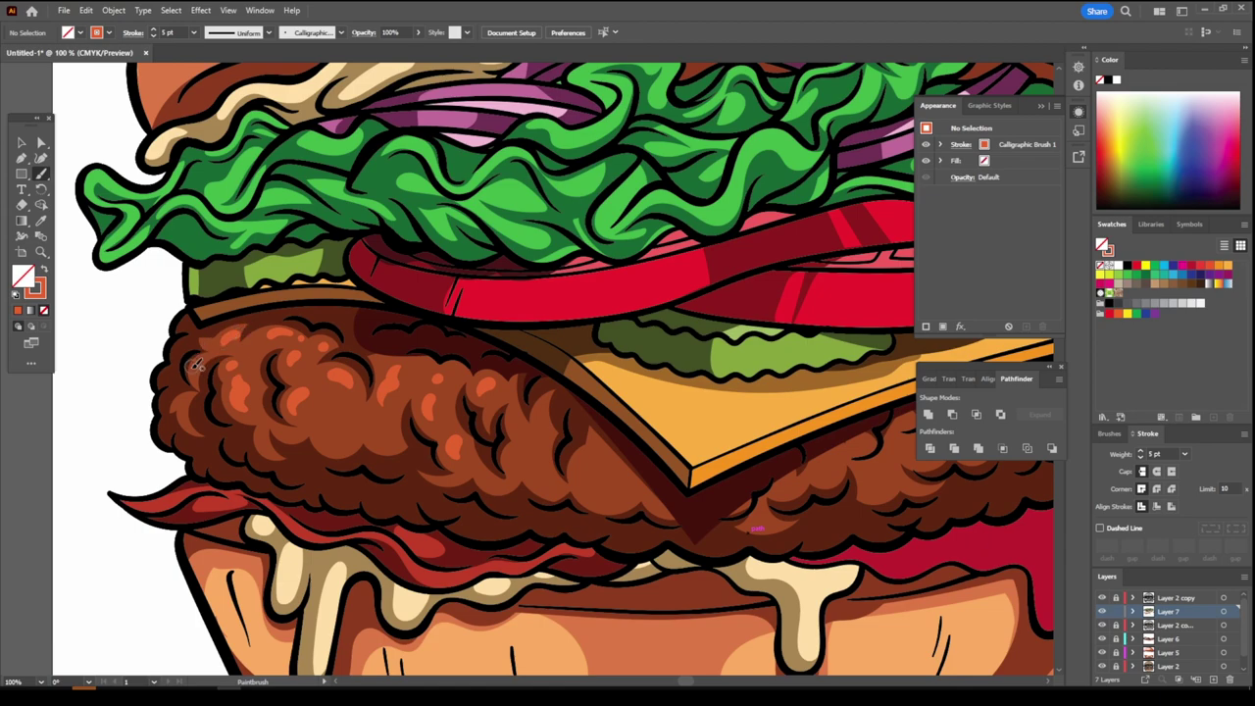
scroll(608, 505, down, 3)
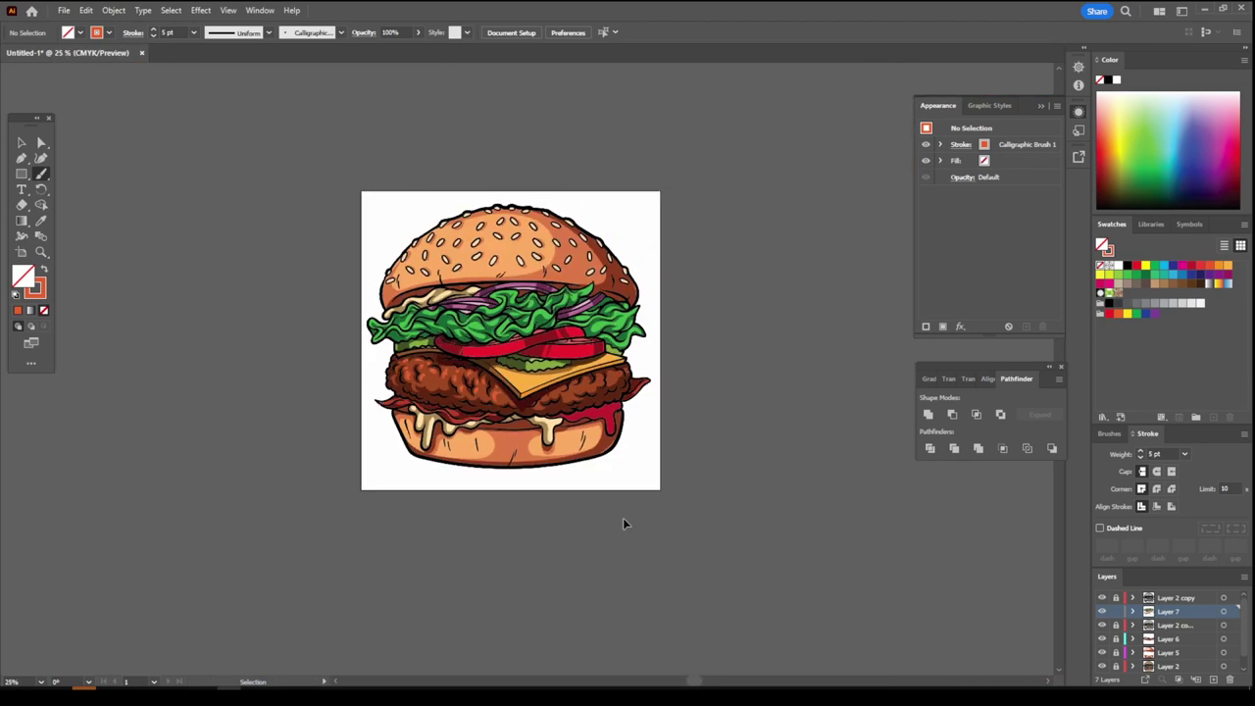
scroll(624, 517, up, 3)
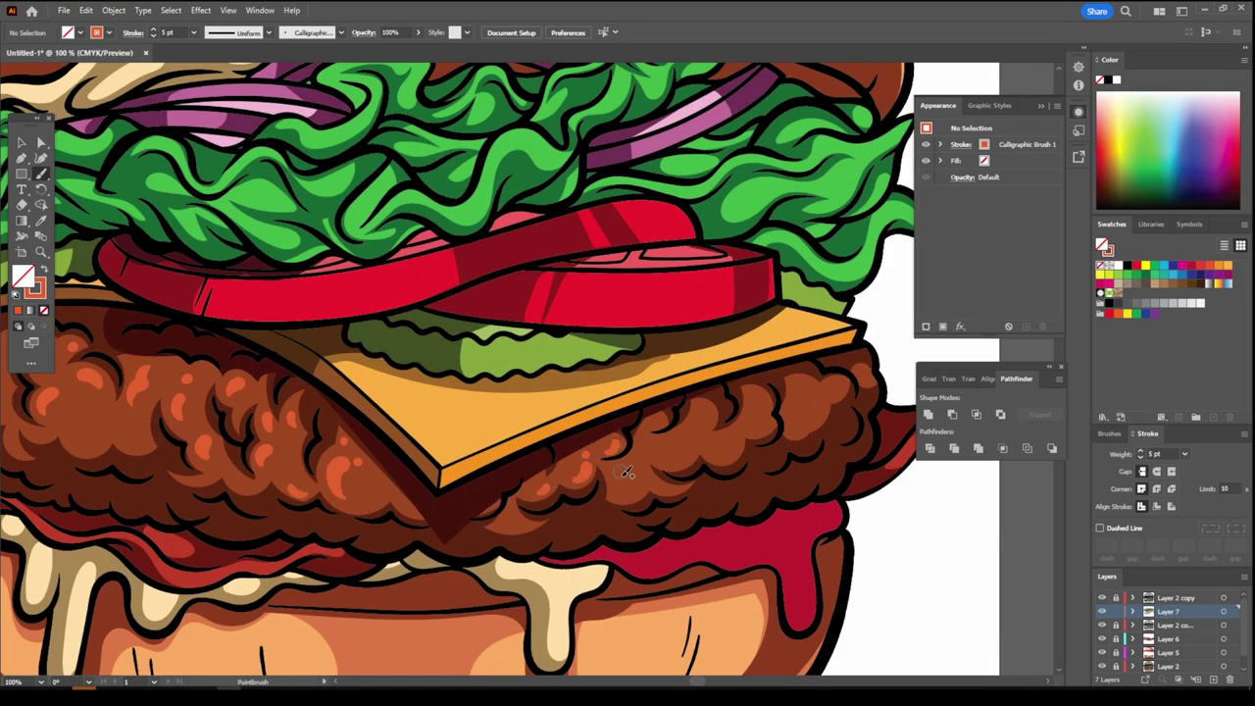
drag(663, 461, 690, 447)
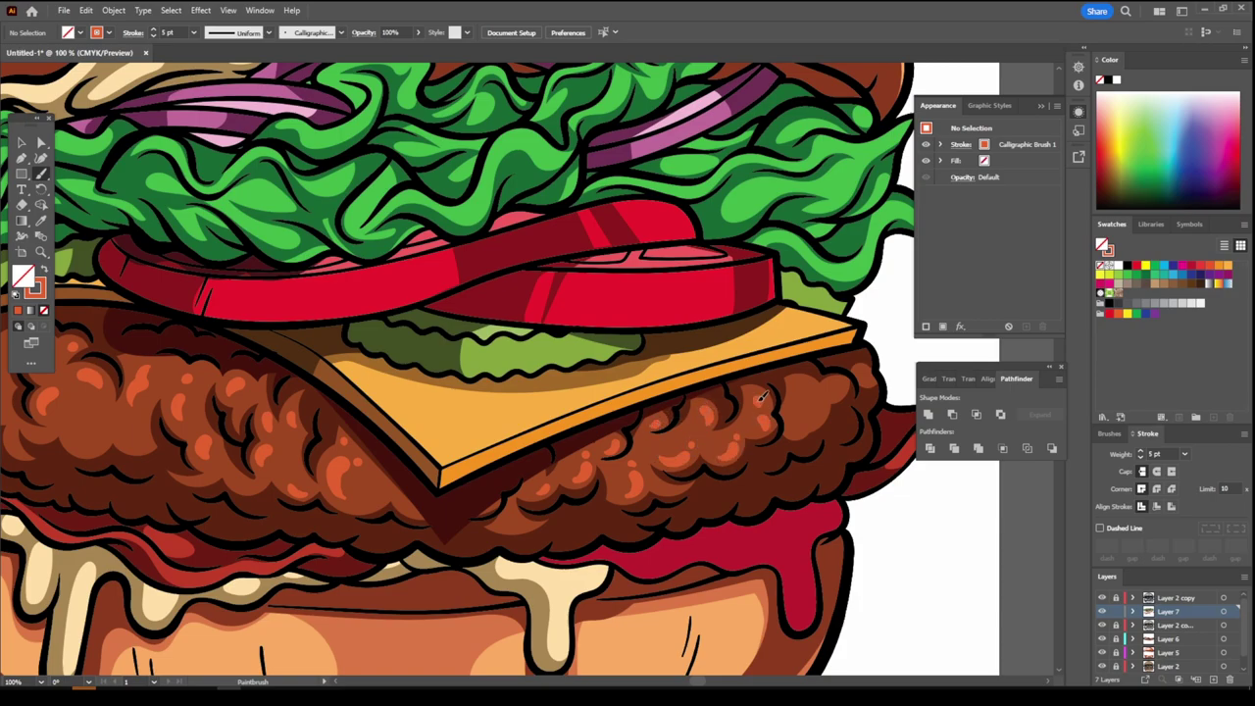
key(ctrl+minus)
key(ctrl+minus)
key(ctrl+minus)
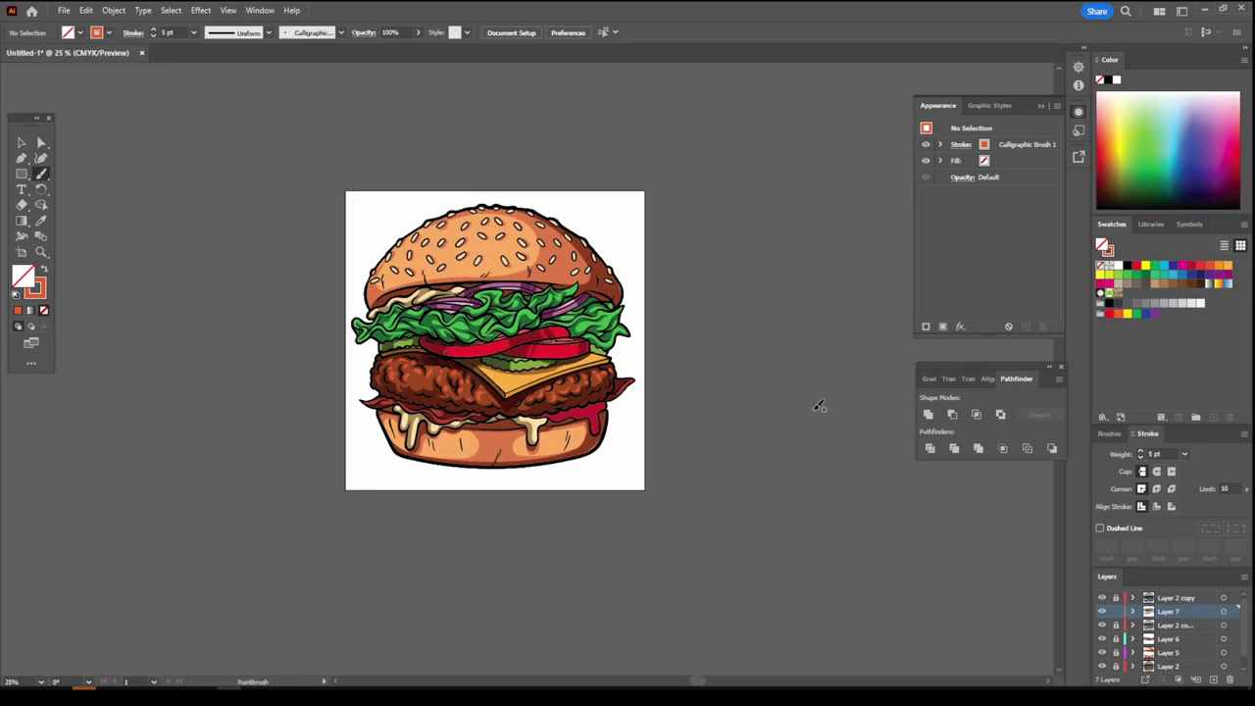
key(ctrl+plus)
key(ctrl+plus)
key(ctrl+plus)
key(ctrl+plus)
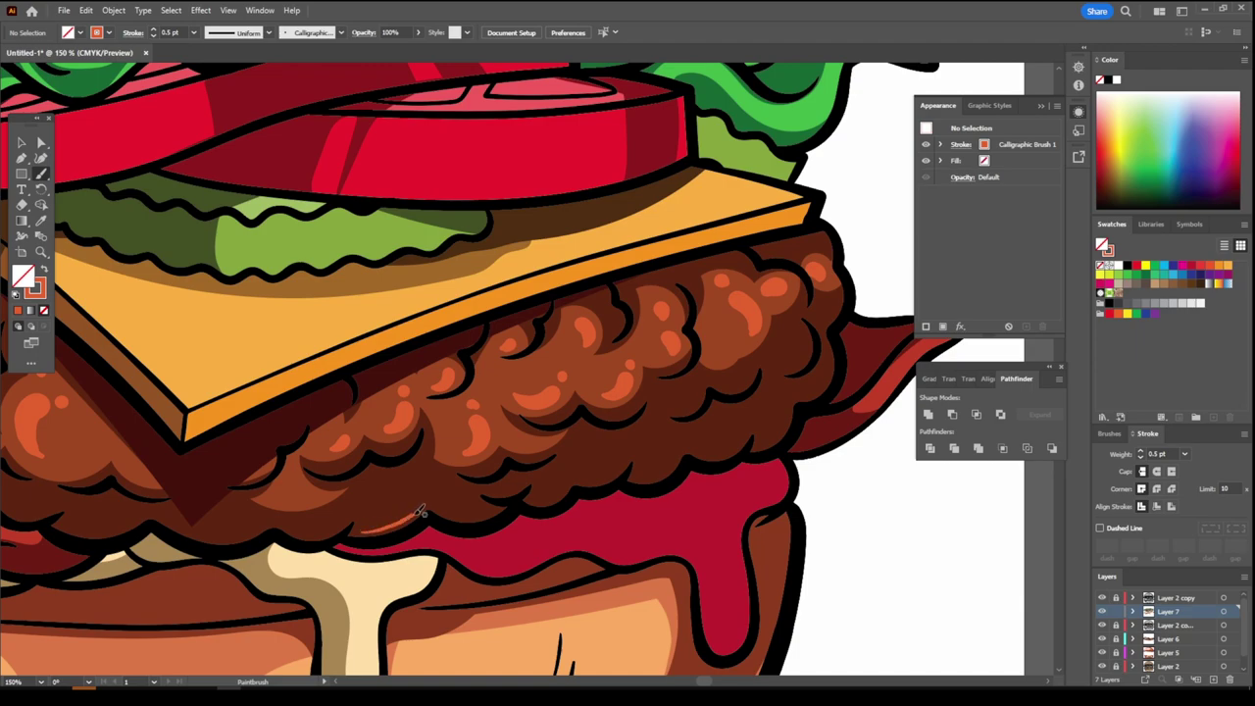
Set the brush weight to 1 pt and paint a highlight along the patty's lower edge
click(195, 33)
click(211, 93)
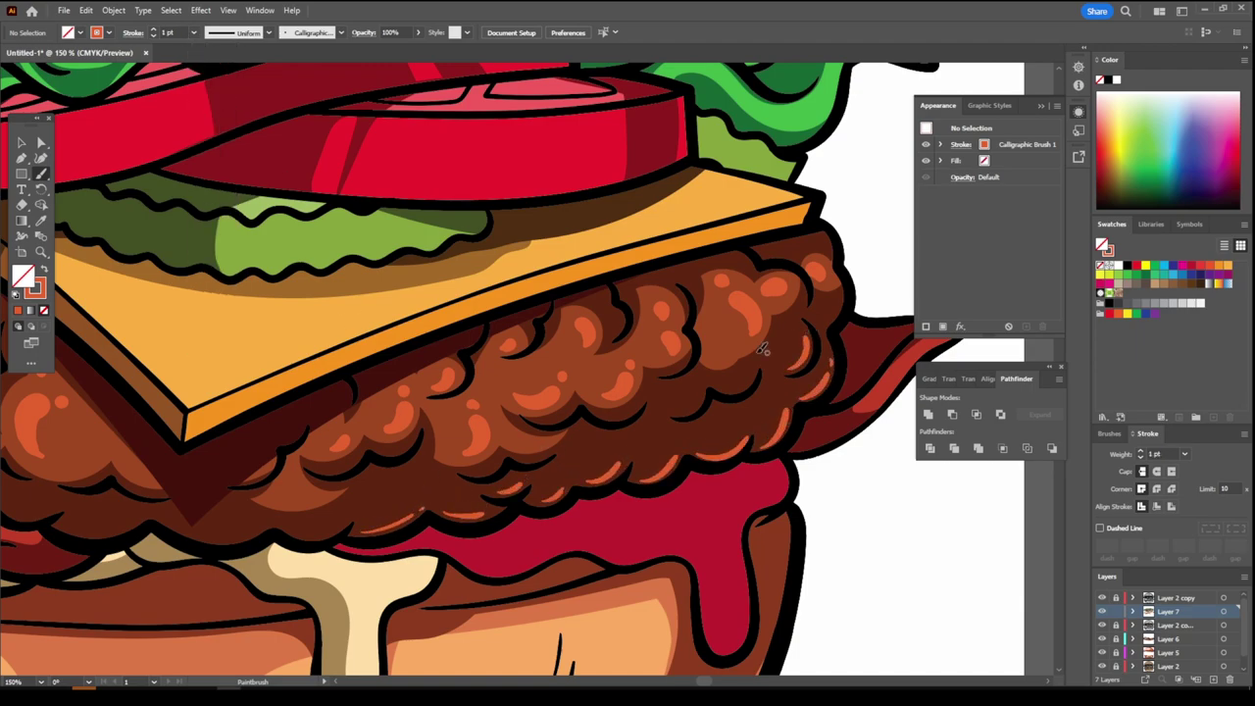
key(ctrl+minus)
key(ctrl+minus)
key(ctrl+minus)
key(ctrl+plus)
key(ctrl+plus)
key(ctrl+plus)
scroll(621, 513, down, 1)
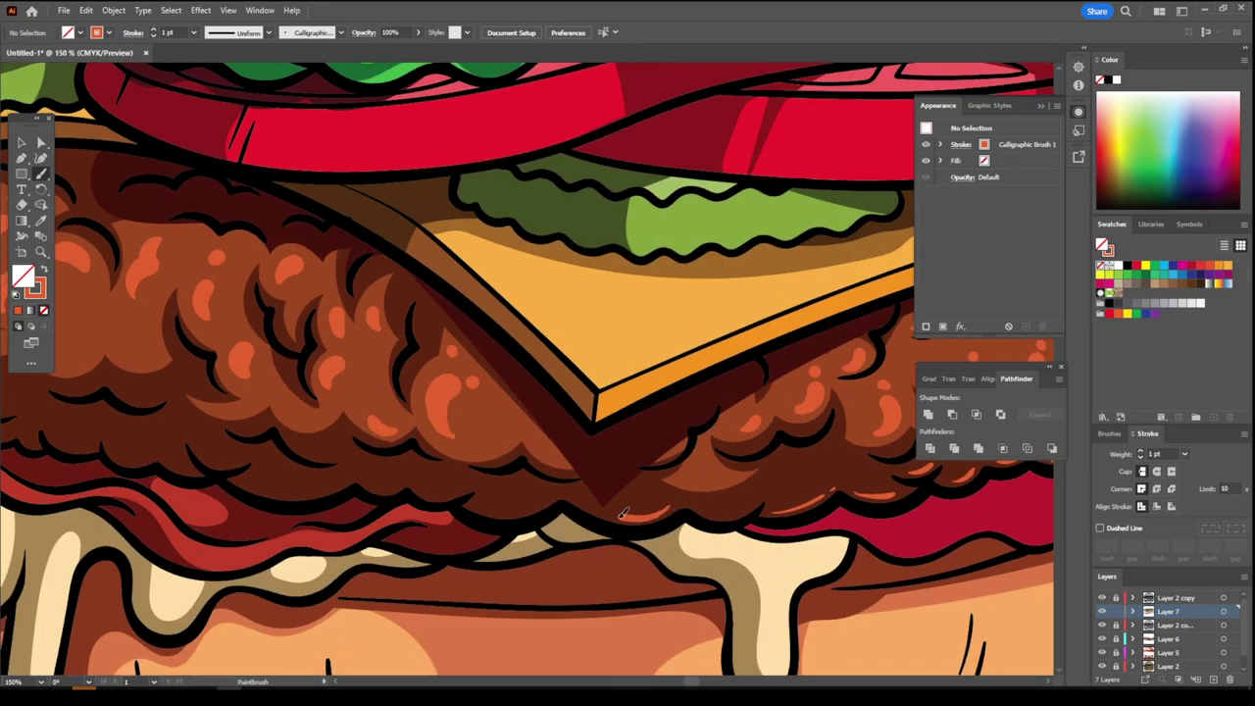
drag(485, 506, 473, 508)
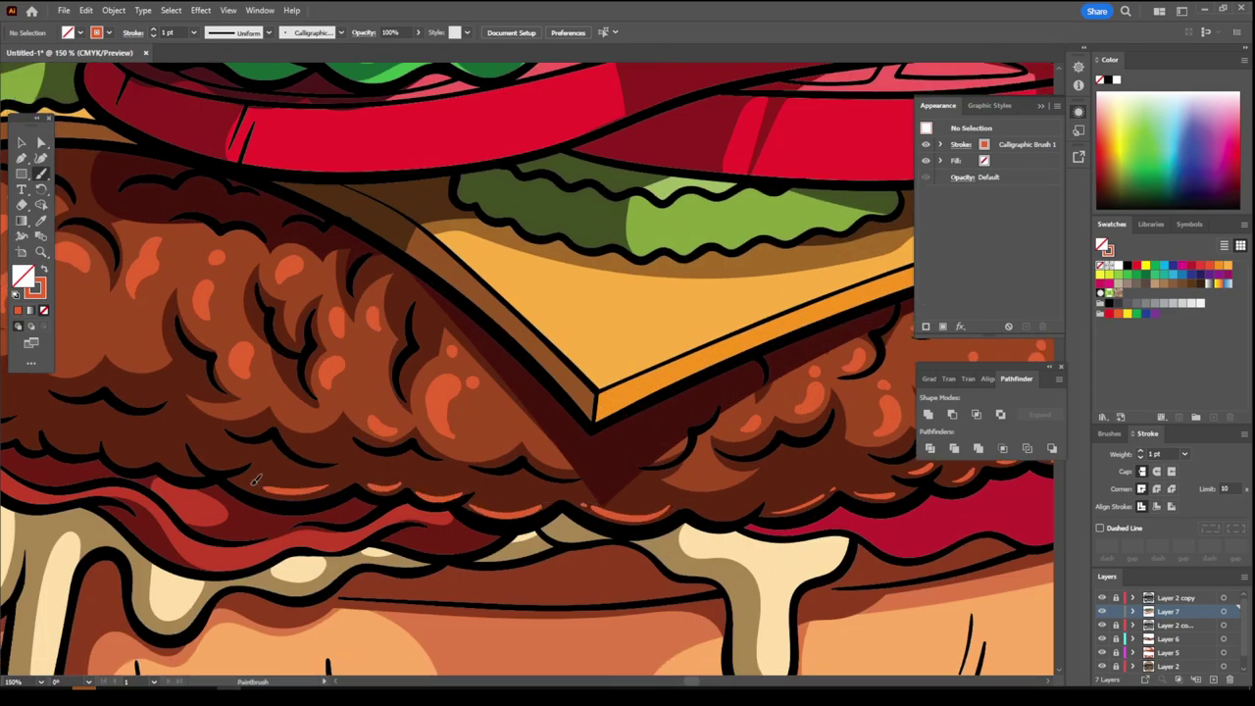
key(ctrl+minus)
key(ctrl+minus)
key(ctrl+minus)
key(ctrl+plus)
key(ctrl+plus)
key(ctrl+plus)
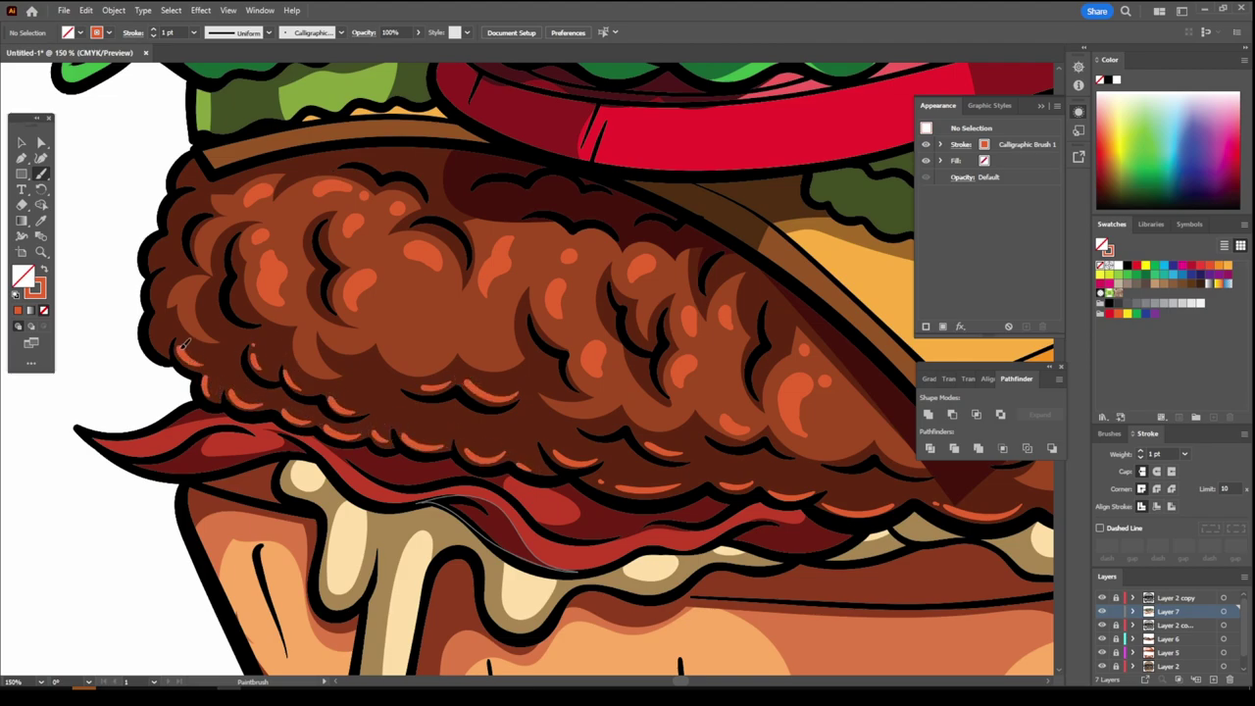
key(ctrl+minus)
key(ctrl+minus)
key(ctrl+minus)
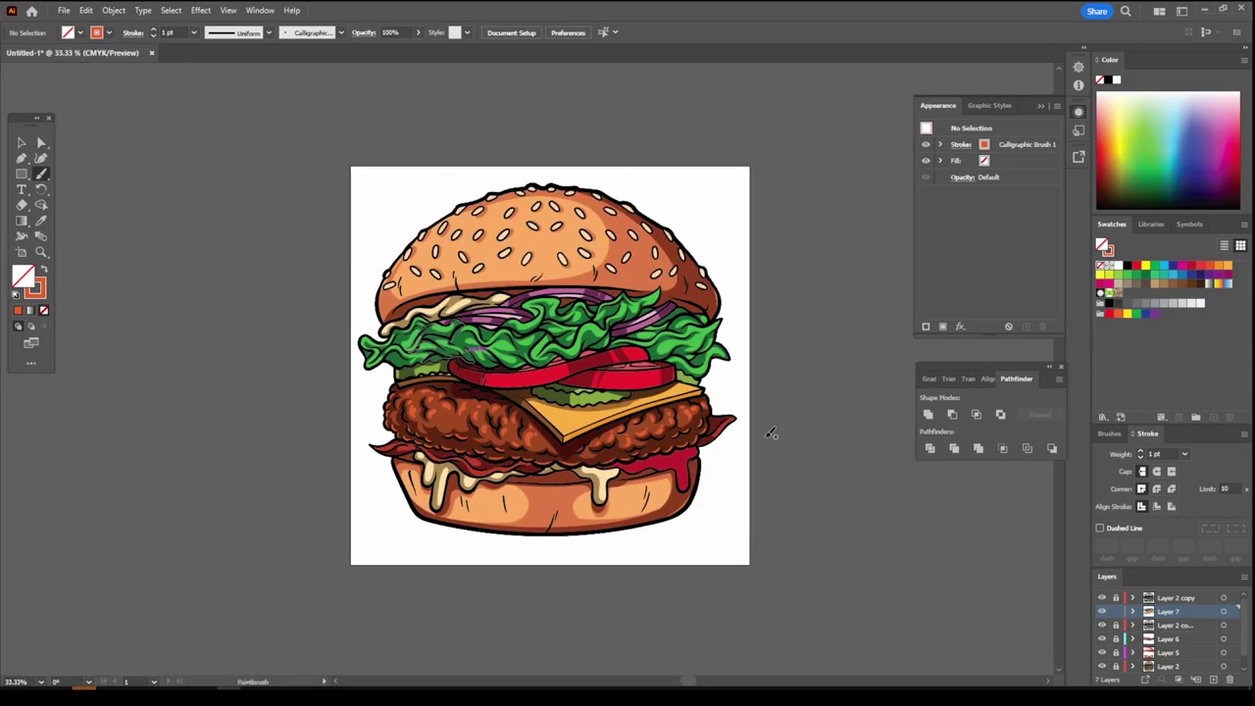
scroll(740, 428, up, 5)
Sample the ketchup red and pick a darker red fill
key(i)
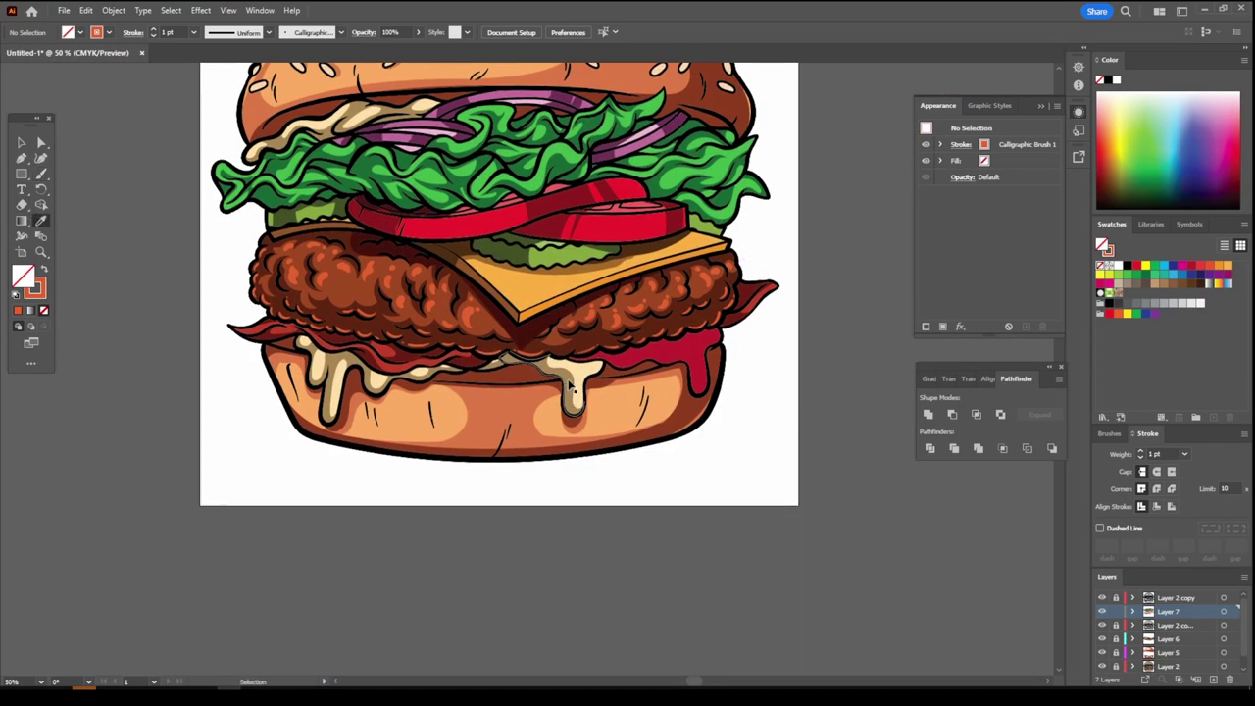
click(62, 290)
double_click(22, 278)
click(972, 577)
click(1120, 383)
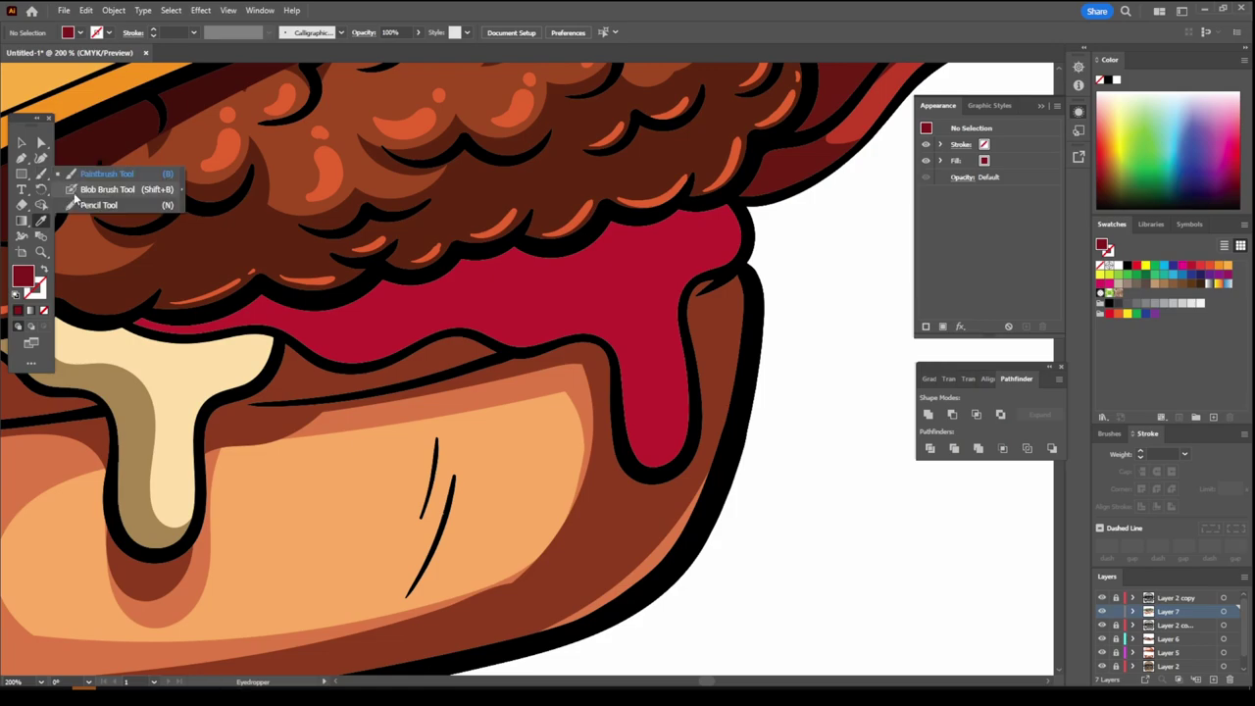
Draw dark red Pencil shadow shapes along the ketchup drips
drag(40, 173, 85, 199)
scroll(83, 225, up, 3)
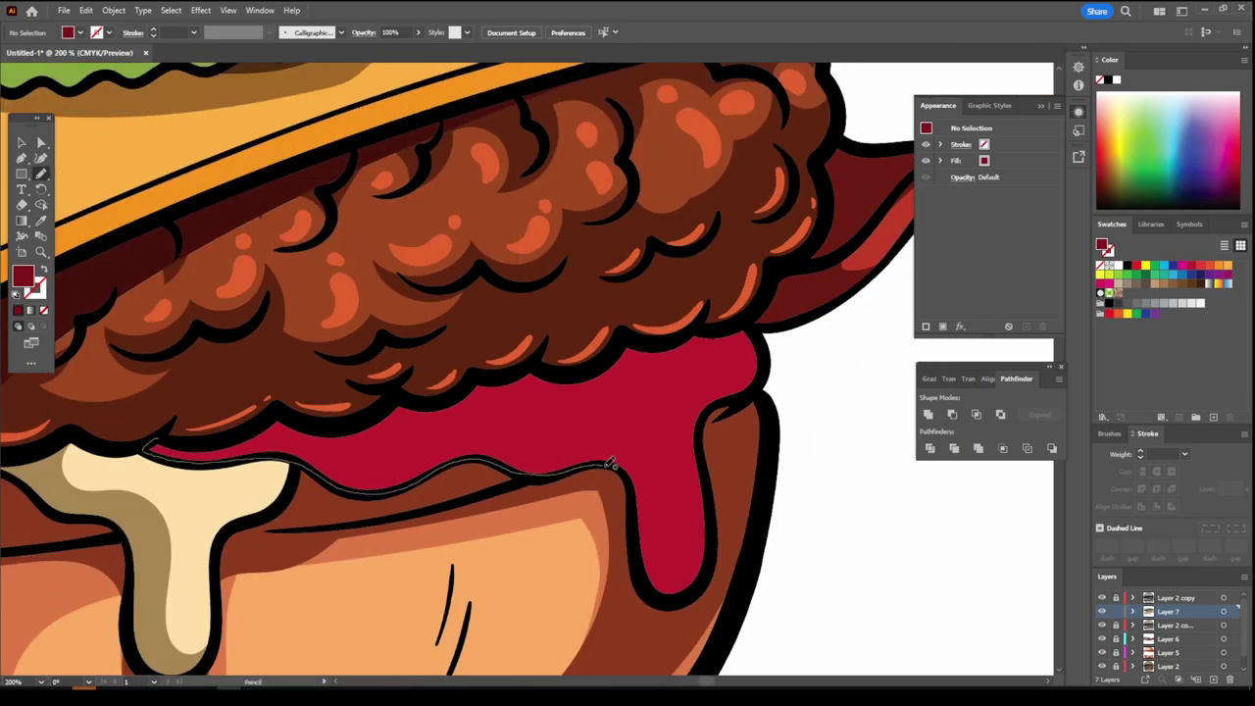
drag(712, 552, 546, 444)
drag(304, 444, 327, 400)
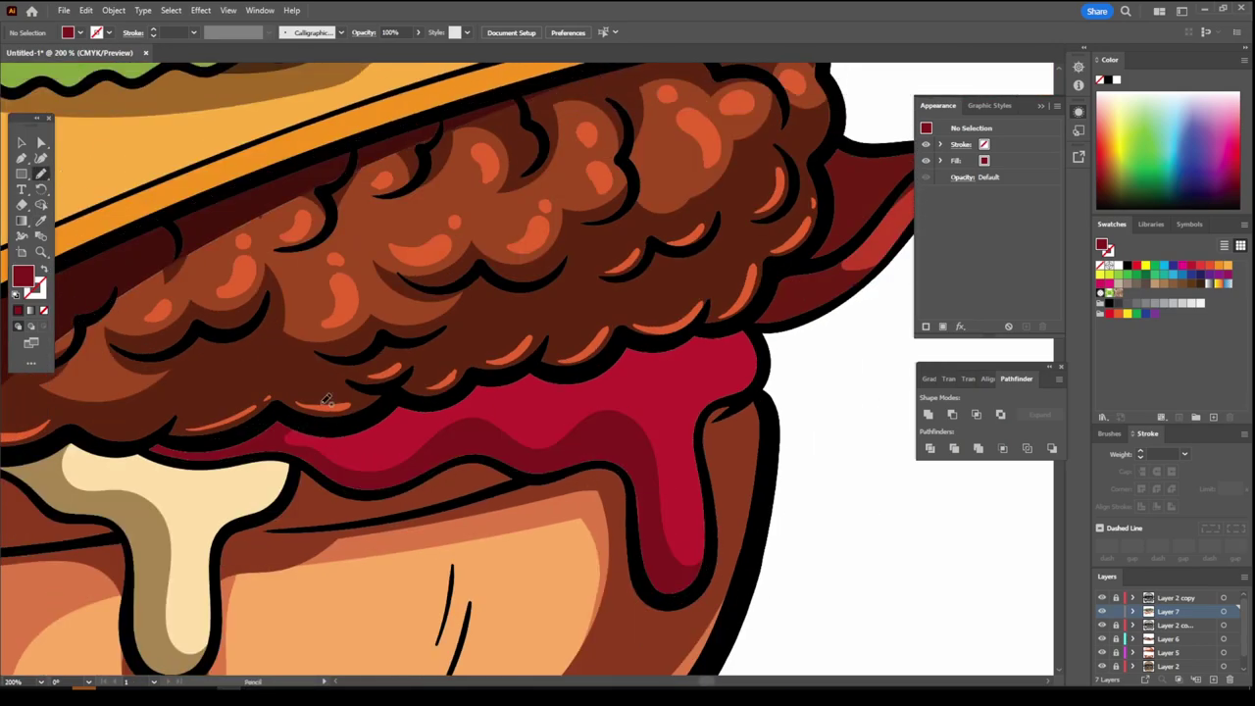
drag(723, 348, 728, 328)
key(ctrl+minus)
key(ctrl+minus)
key(ctrl+minus)
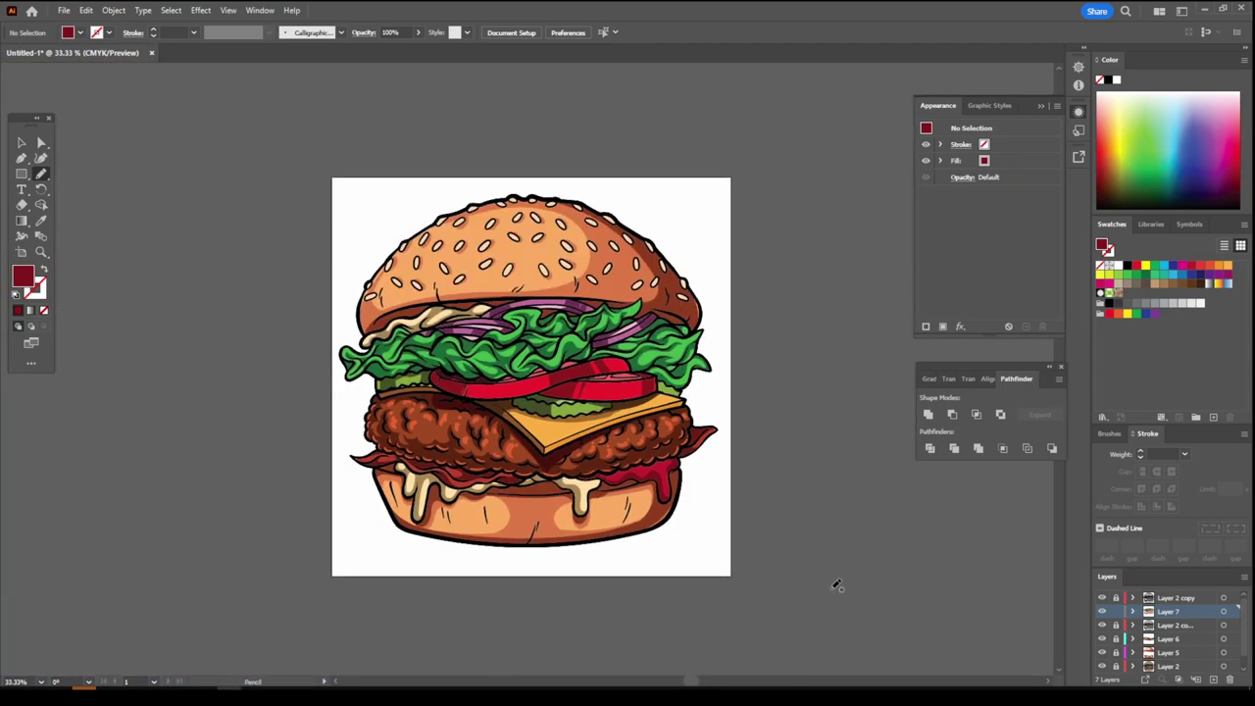
Sample the tomato red, lighten it, and draw a highlight on the tomato edge
key(ctrl+plus)
key(ctrl+plus)
click(40, 220)
double_click(18, 280)
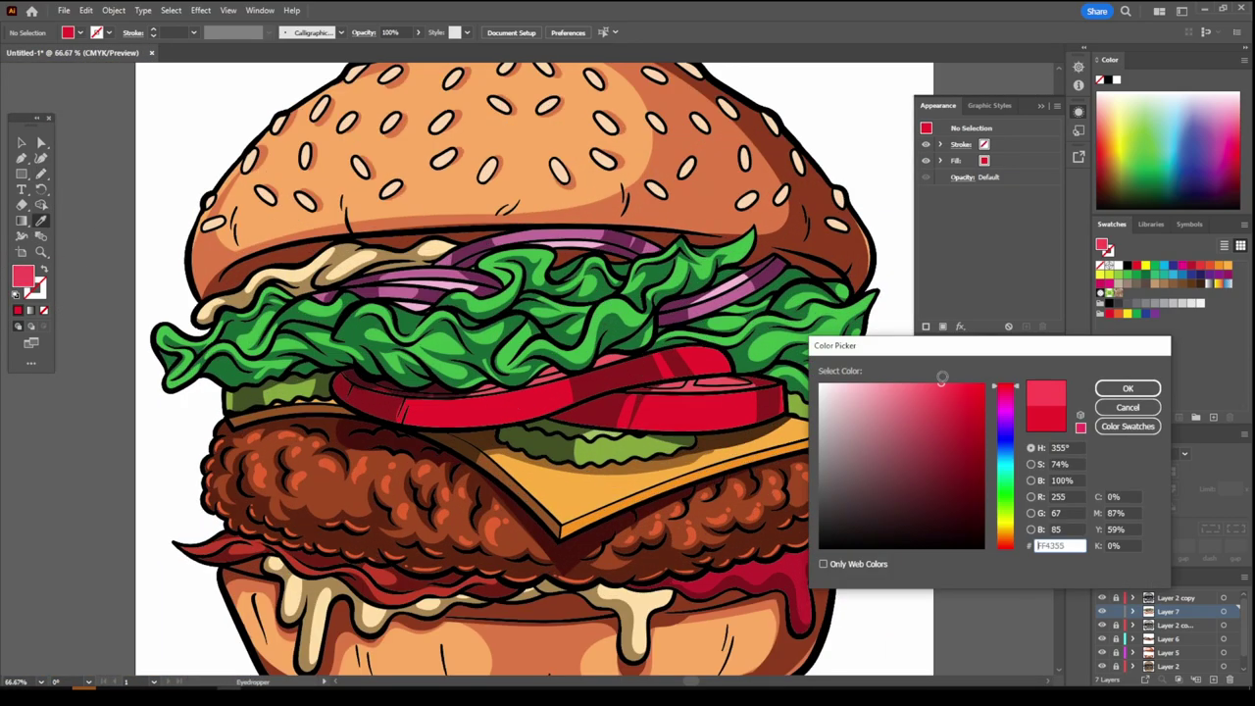
key(Return)
key(n)
key(ctrl+plus)
key(ctrl+plus)
key(ctrl+plus)
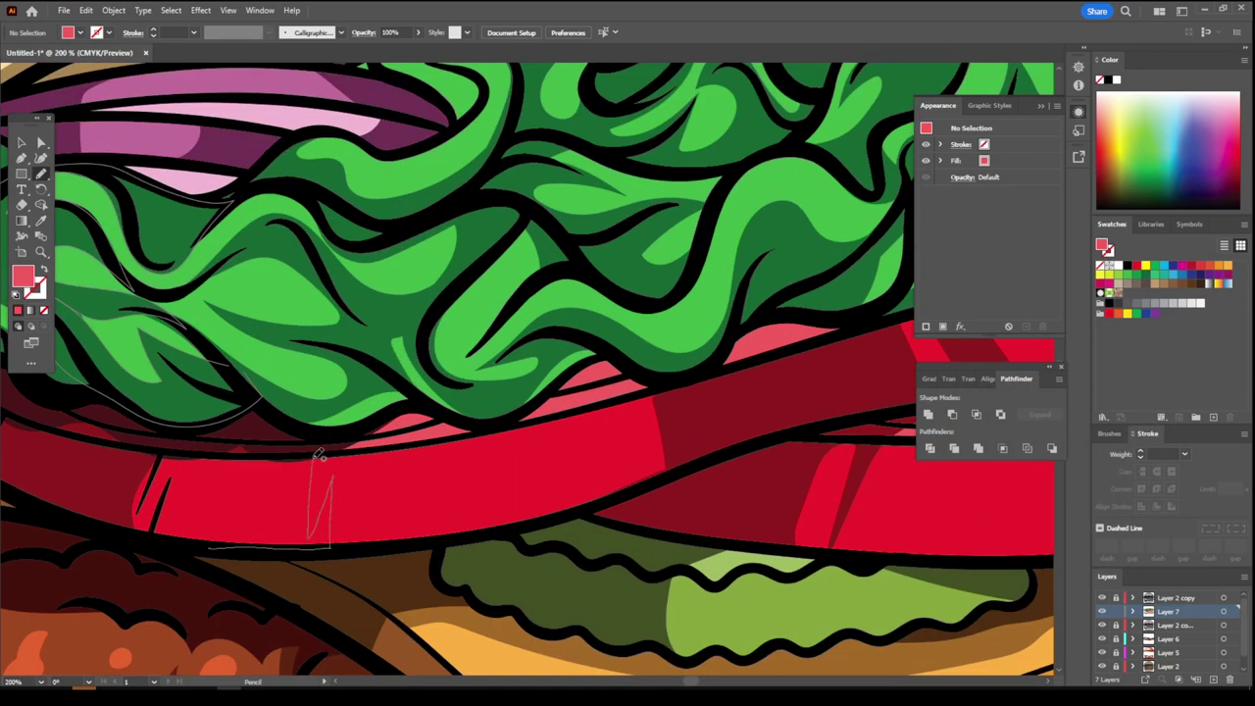
key(ctrl+0)
key(ctrl+plus)
key(ctrl+plus)
key(ctrl+plus)
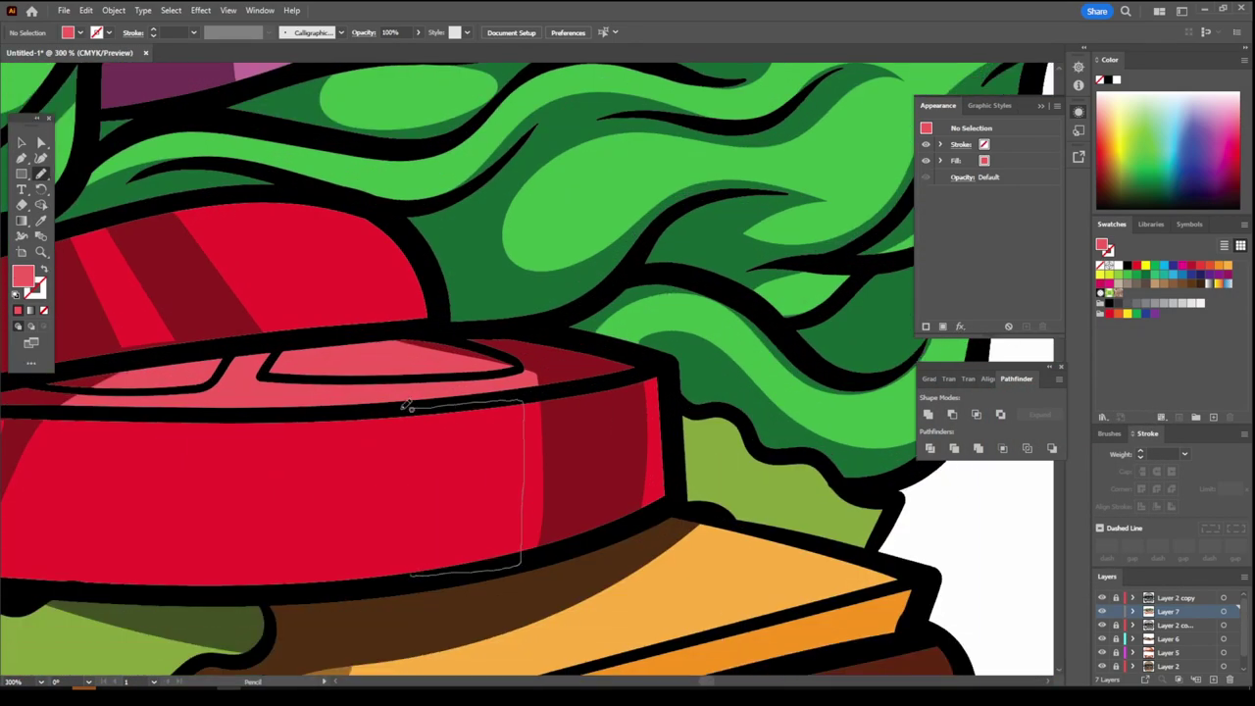
drag(357, 407, 359, 409)
key(ctrl+minus)
Set a light green fill and draw a highlight shape on the pickle
key(ctrl+0)
key(ctrl+plus)
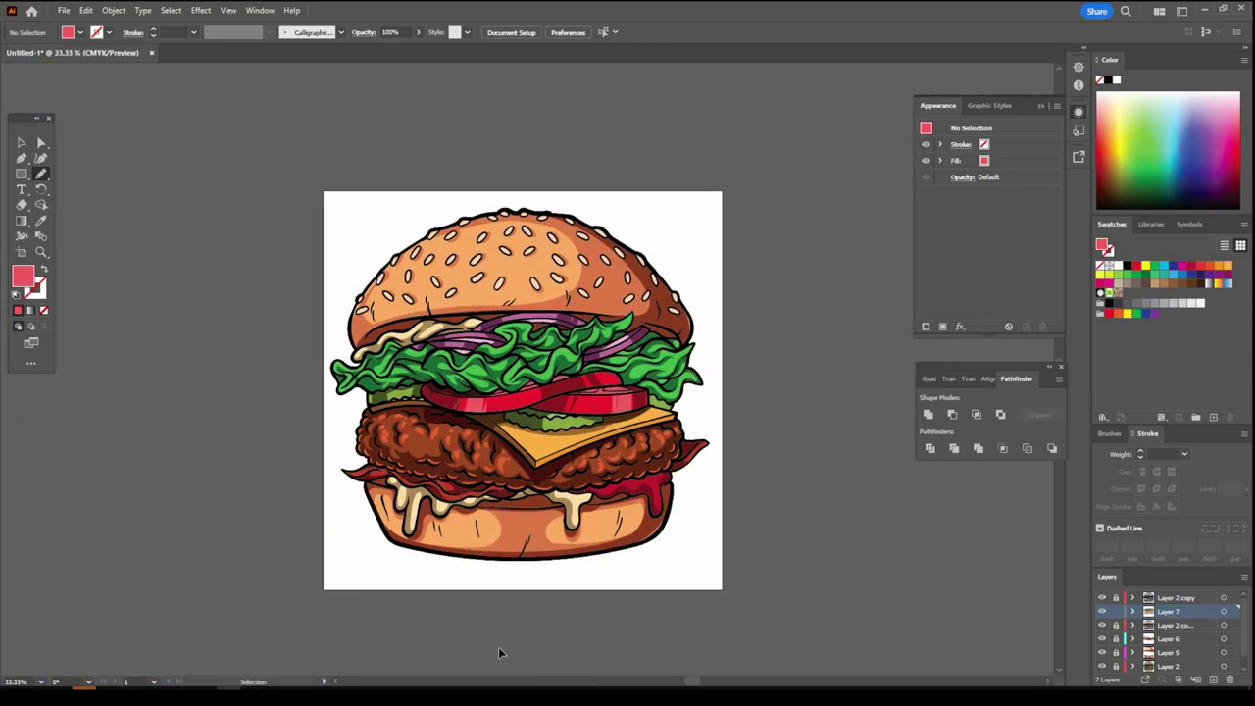
key(ctrl+plus)
key(ctrl+plus)
key(ctrl+plus)
double_click(23, 277)
key(Return)
key(n)
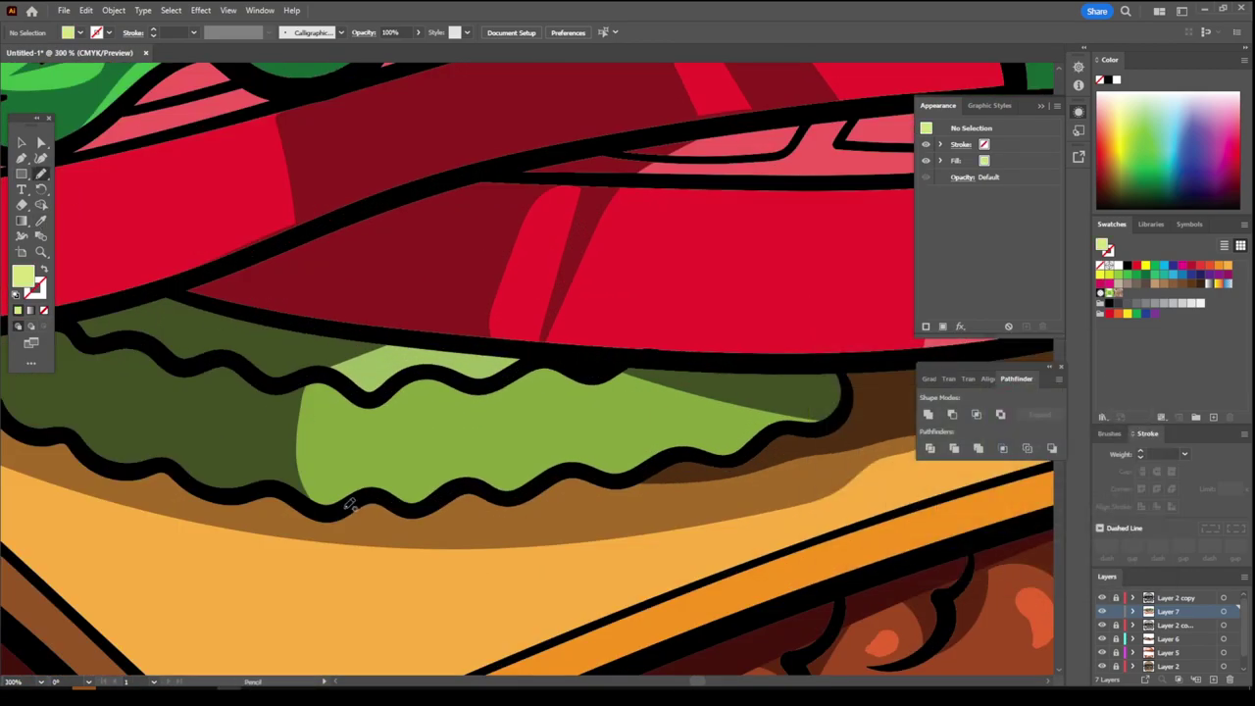
drag(331, 399, 333, 401)
key(ctrl+minus)
key(ctrl+0)
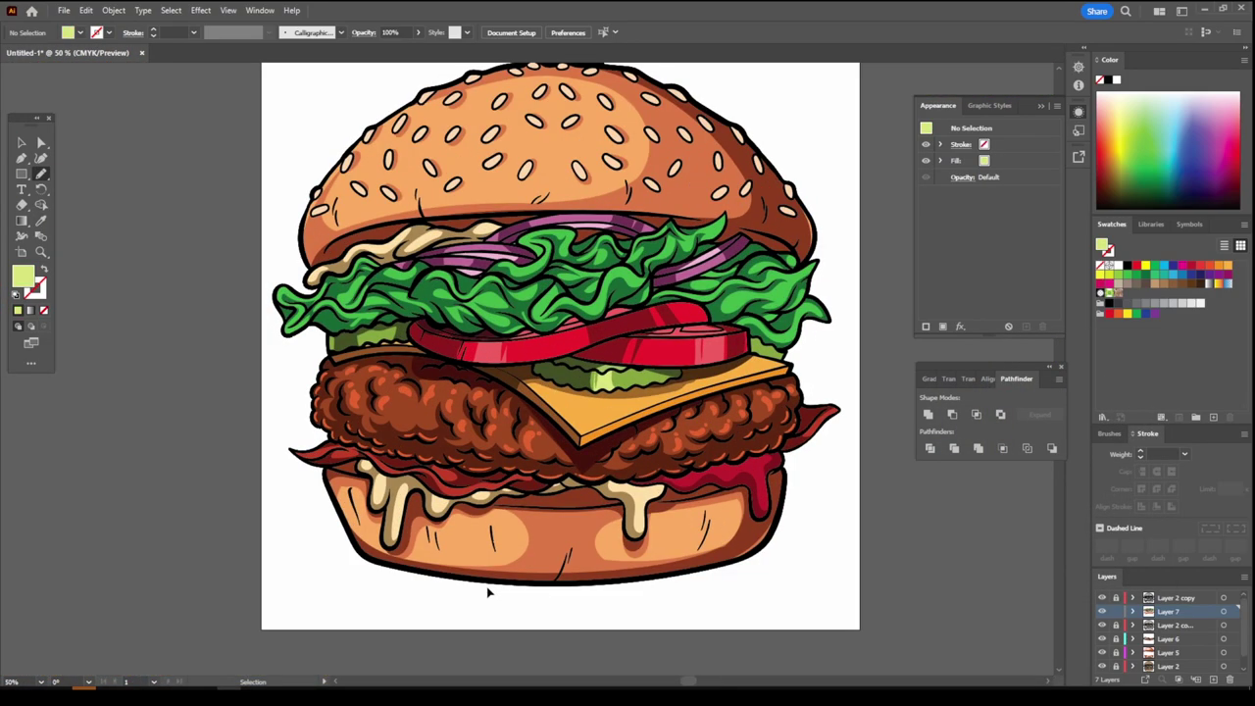
key(ctrl+plus)
key(ctrl+plus)
Make a lighter green the Paintbrush stroke colour
double_click(22, 276)
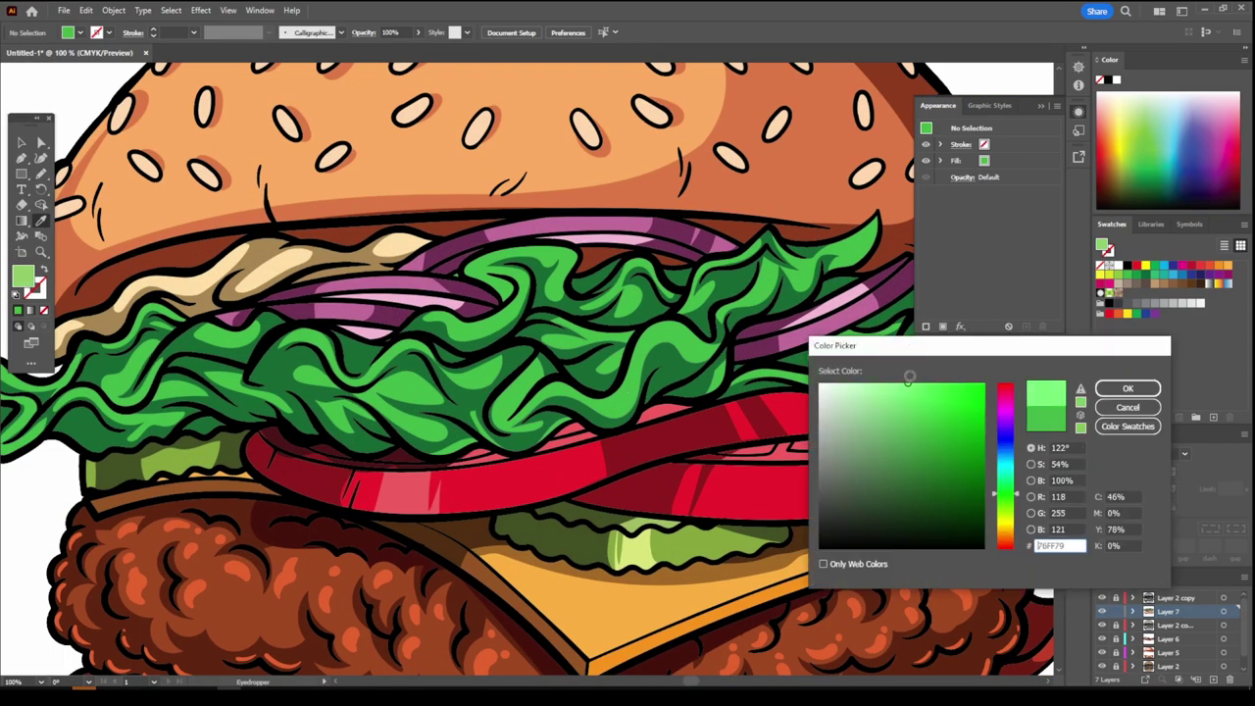
key(Return)
click(40, 173)
key(shift+x)
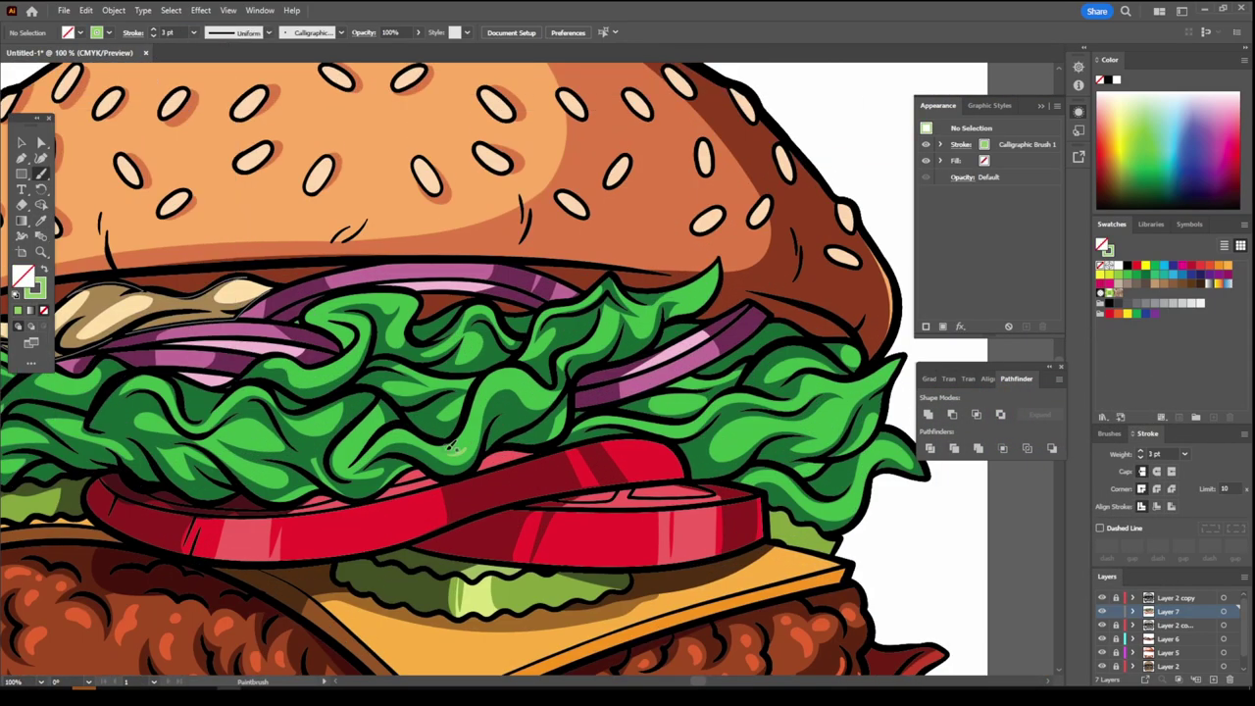
double_click(23, 277)
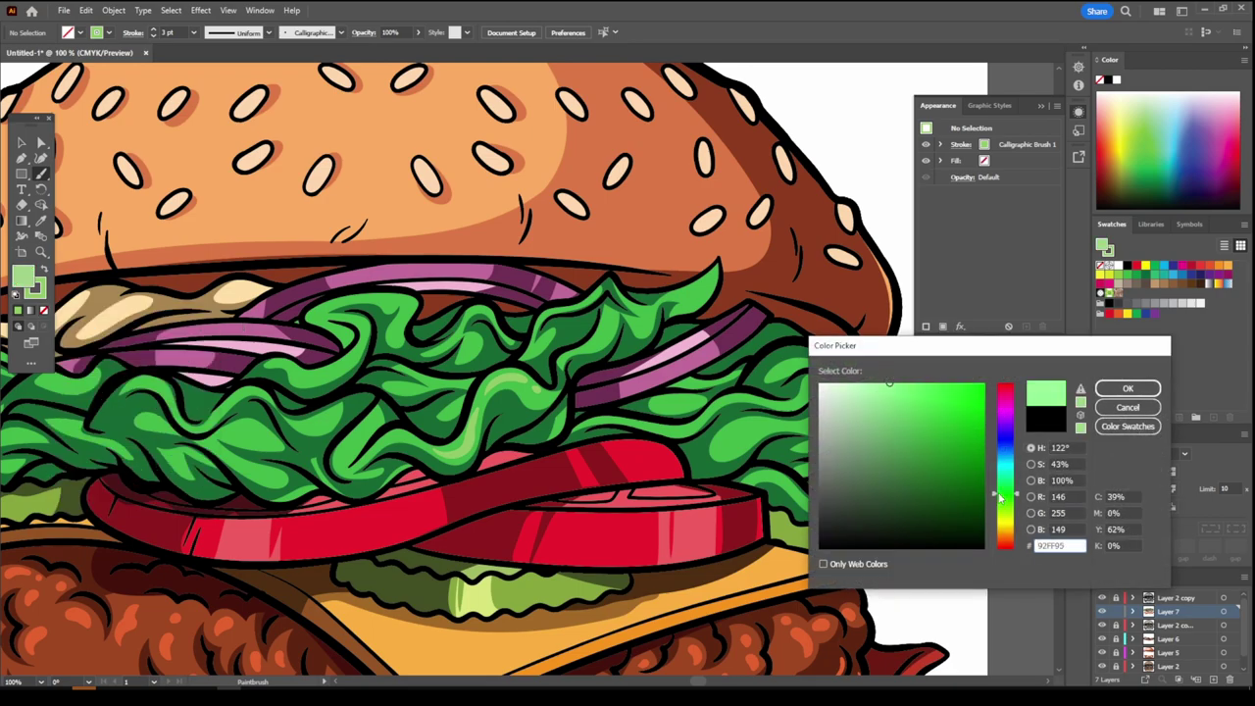
key(Return)
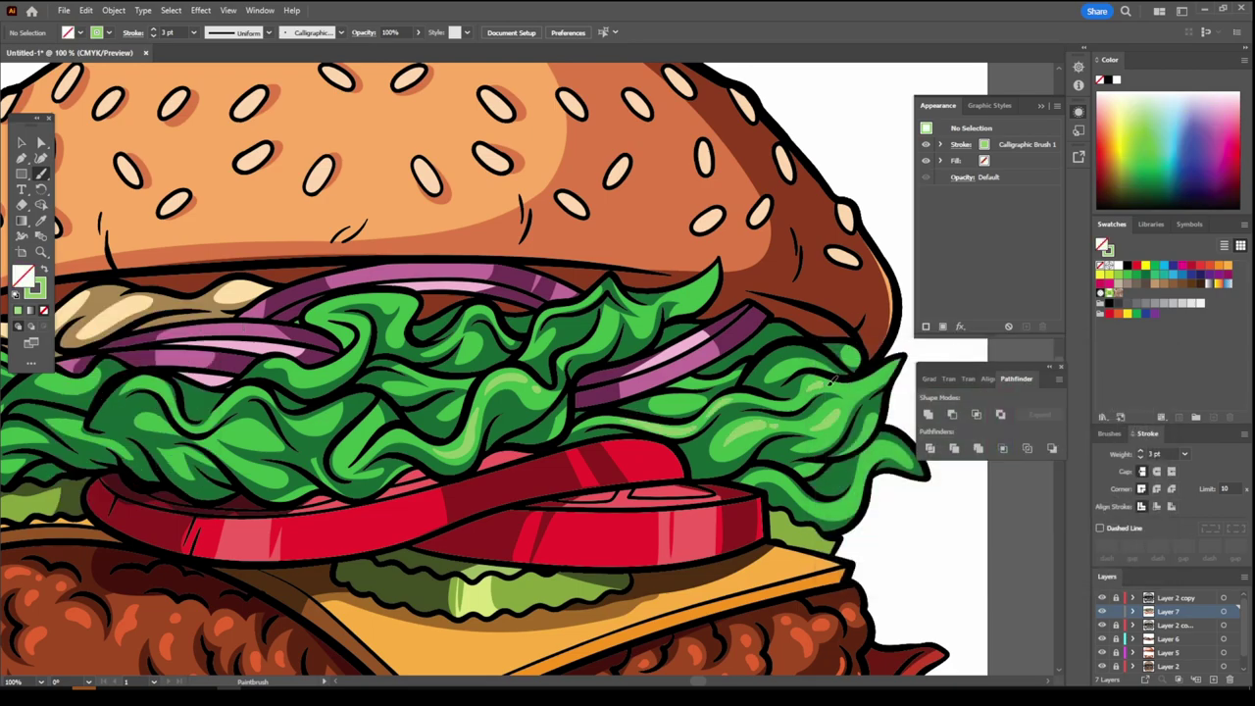
Zoom and scroll over the lettuce leaves with the light green brush ready
scroll(542, 424, up, 3)
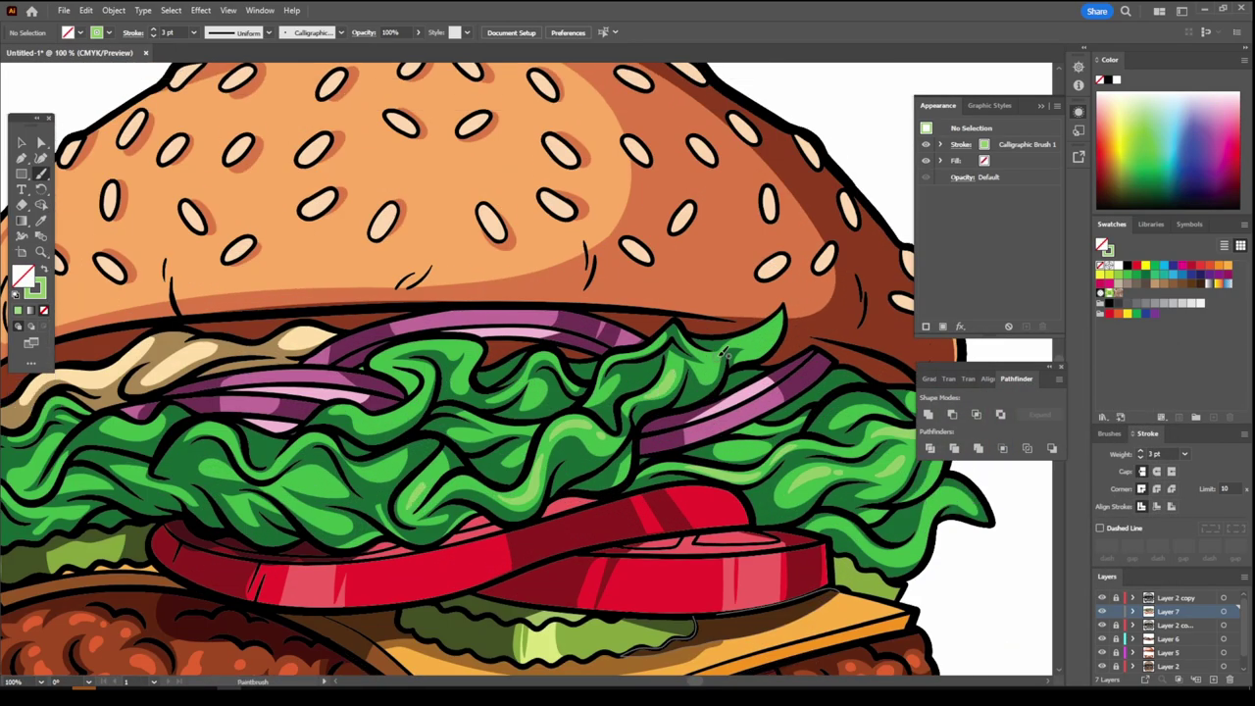
scroll(230, 368, up, 1)
scroll(484, 477, down, 1)
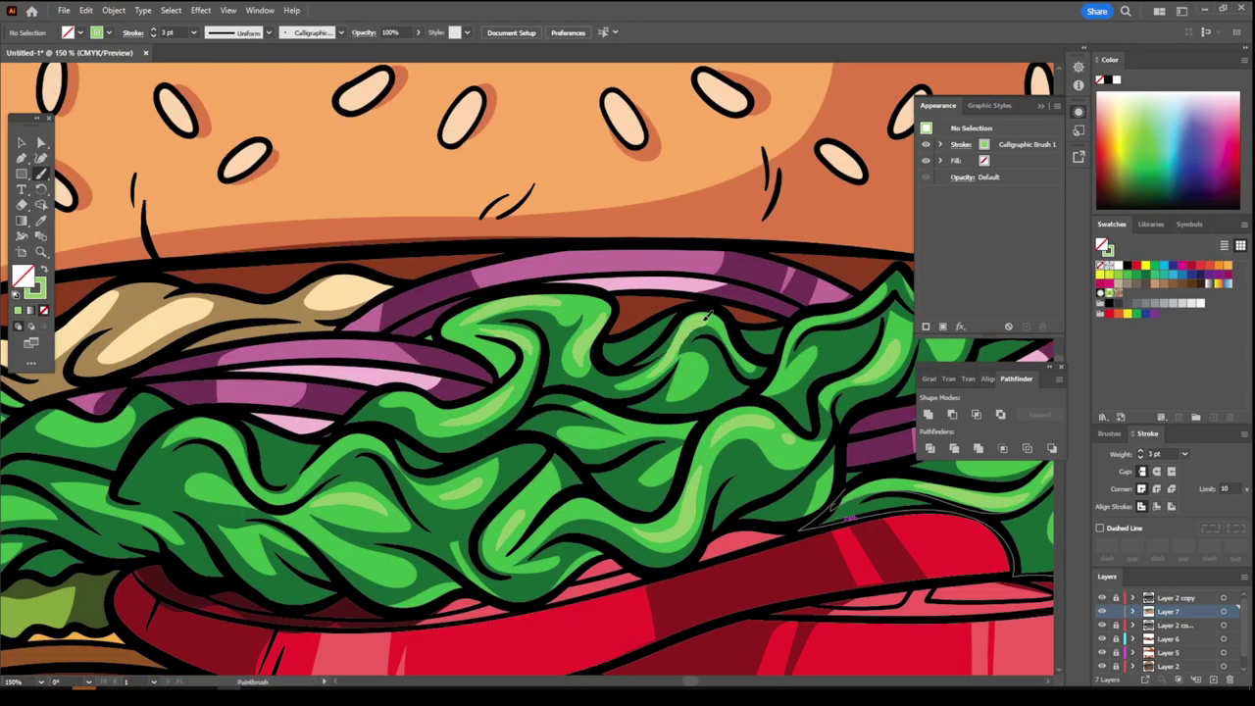
key(ctrl+0)
scroll(579, 469, up, 3)
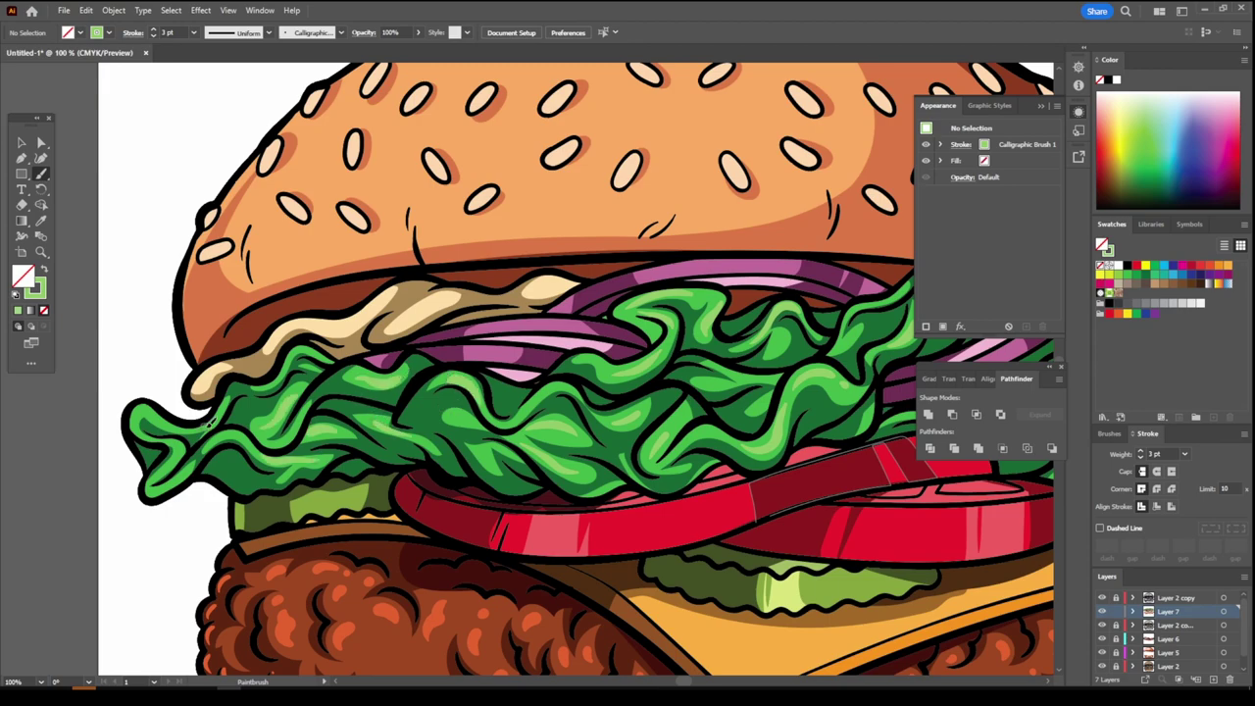
key(ctrl+0)
key(ctrl+plus)
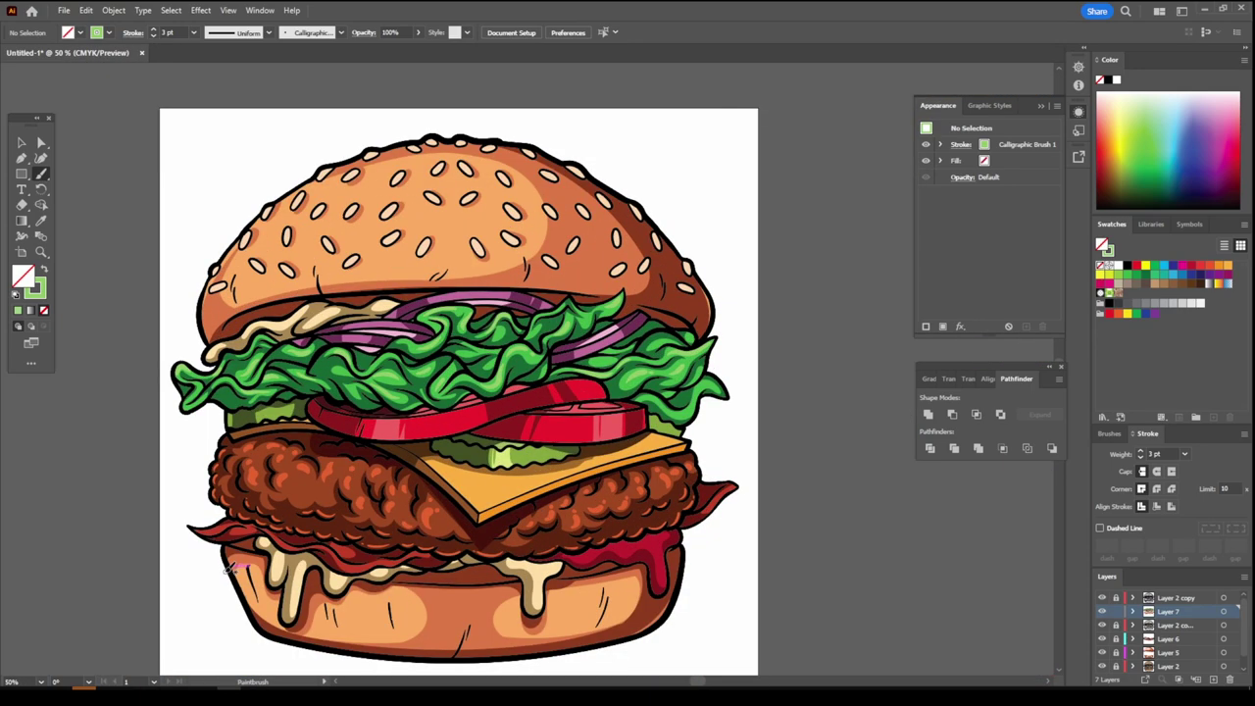
Sample the bun's tan colour and make it the fill with the Paintbrush active
click(473, 524)
key(b)
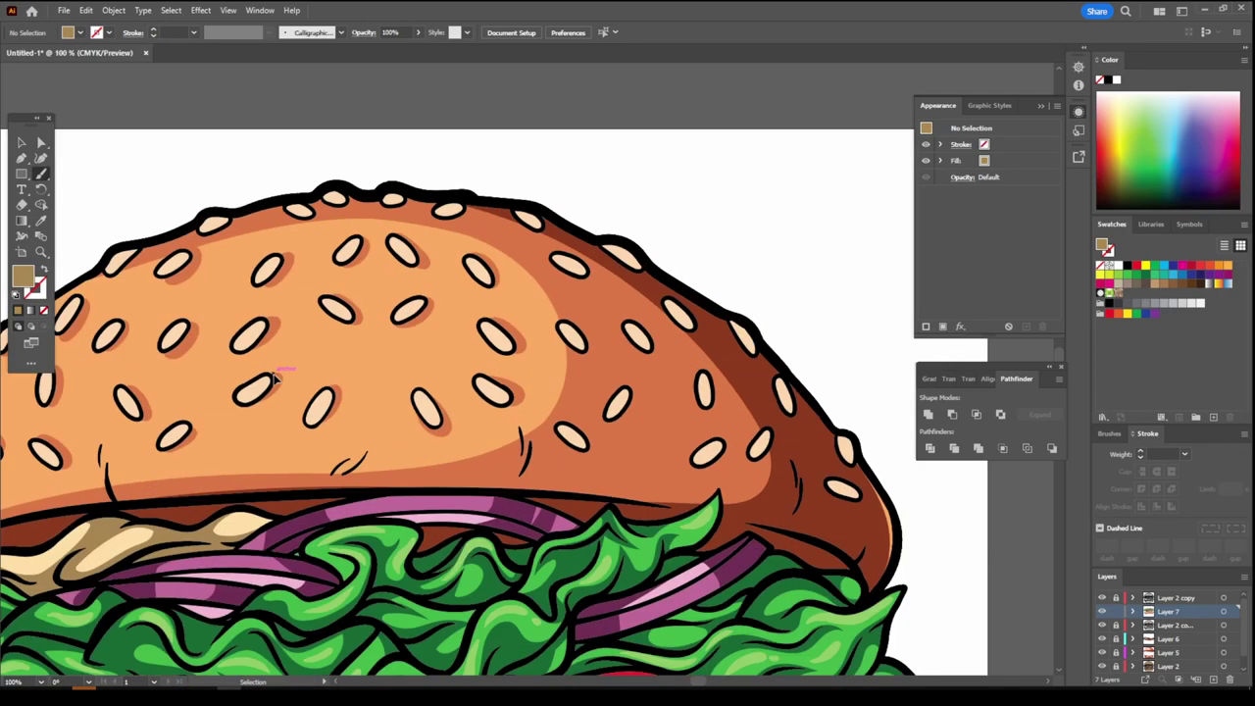
scroll(522, 177, up, 3)
scroll(523, 176, up, 3)
key(shift+x)
key(ctrl+0)
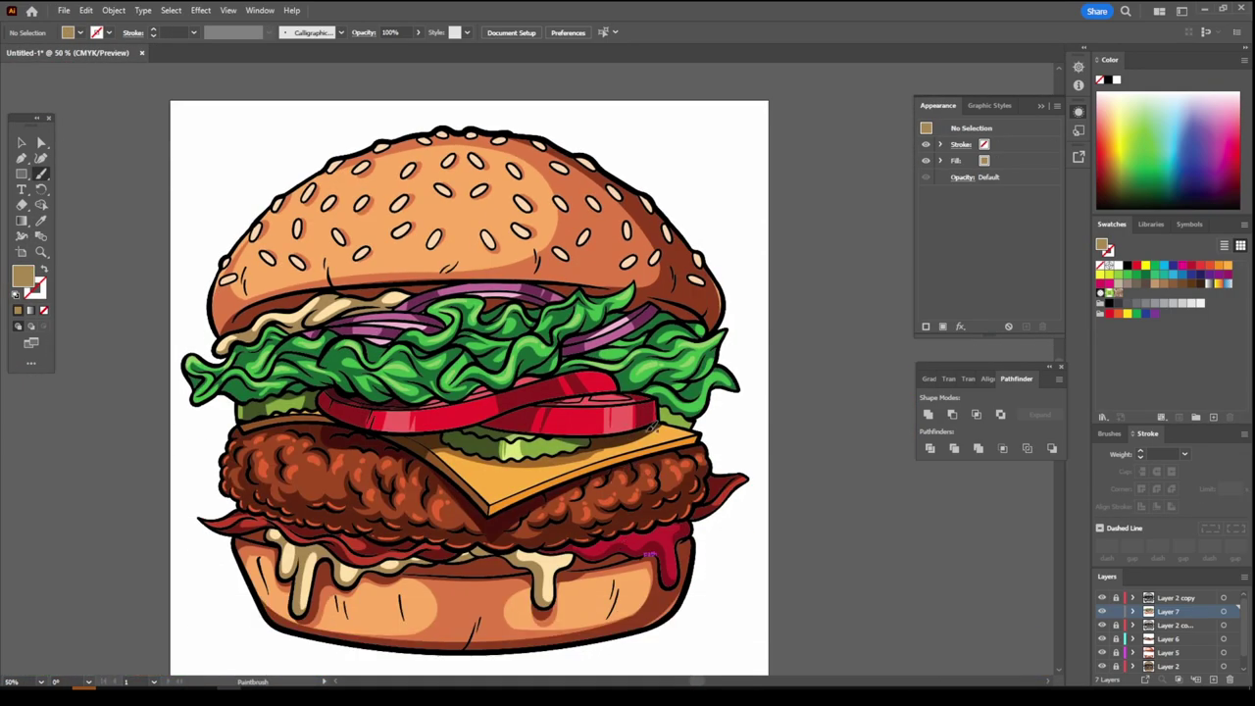